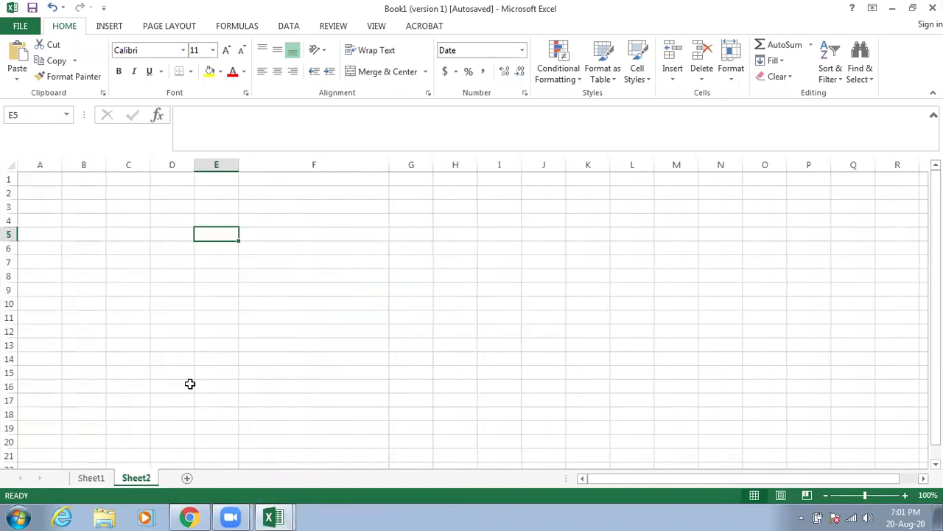
Delete the wide column F from Sheet2.
click(456, 515)
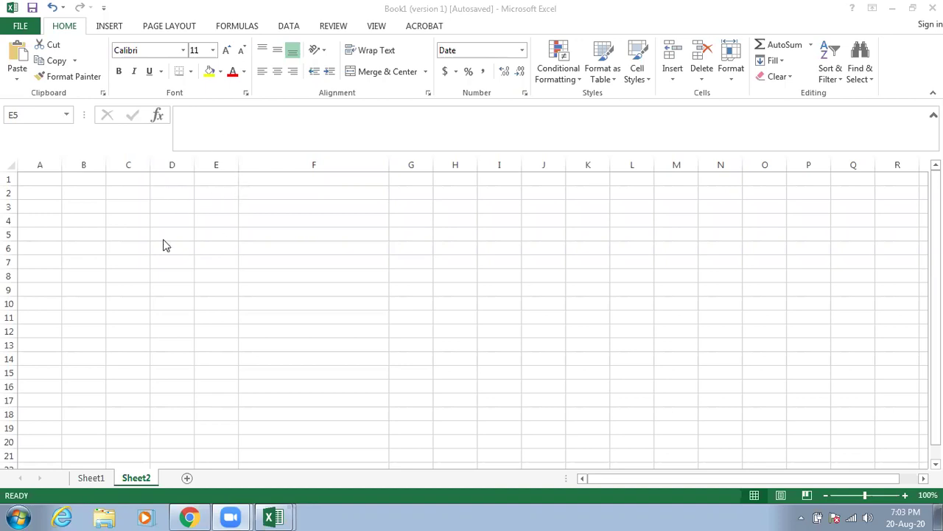
click(47, 181)
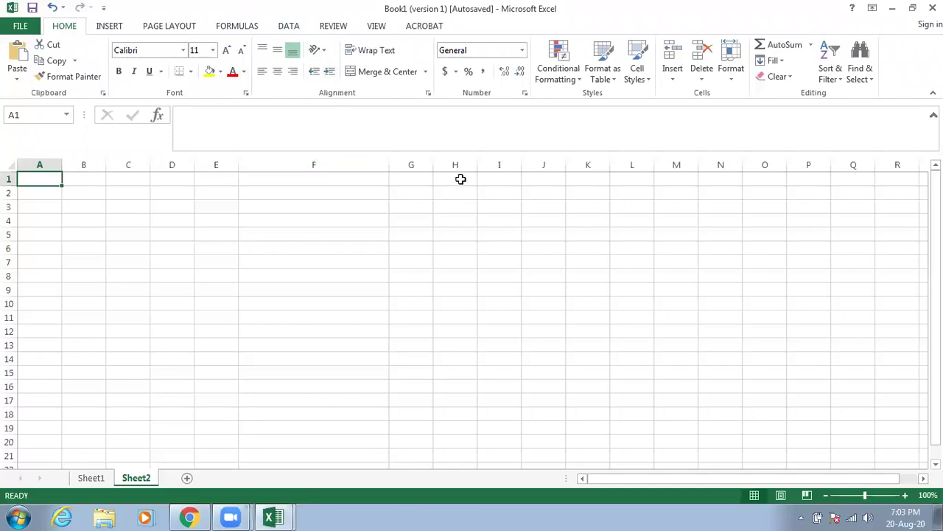
click(294, 164)
right_click(299, 182)
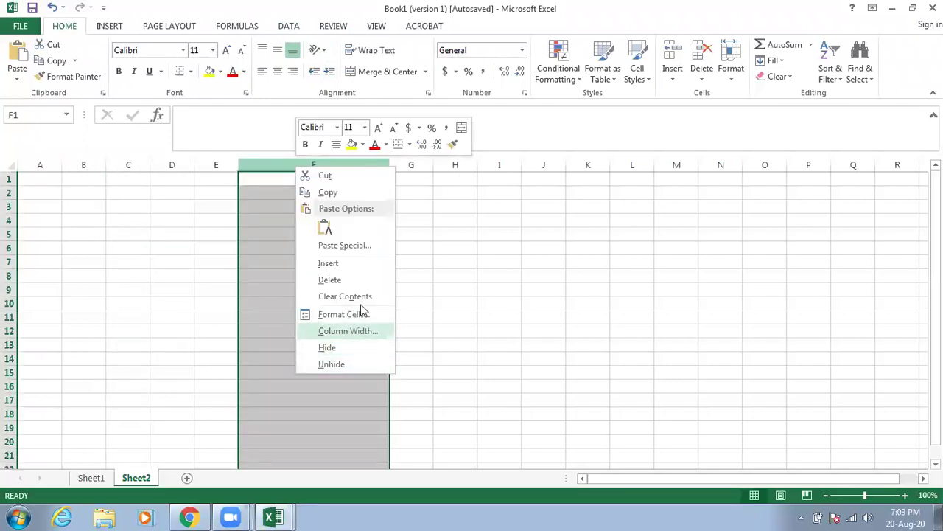
click(361, 280)
click(358, 276)
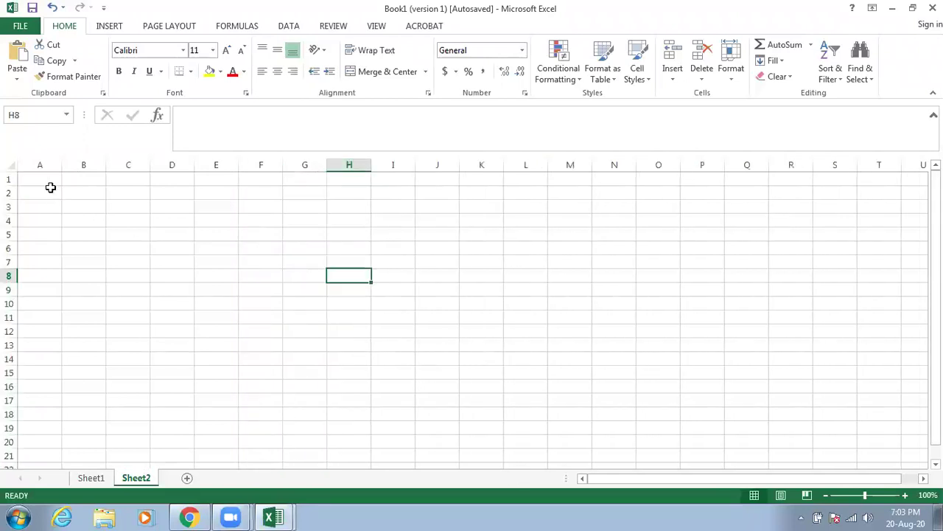
Enter Male in cell H3 and Female in cell H4.
click(47, 179)
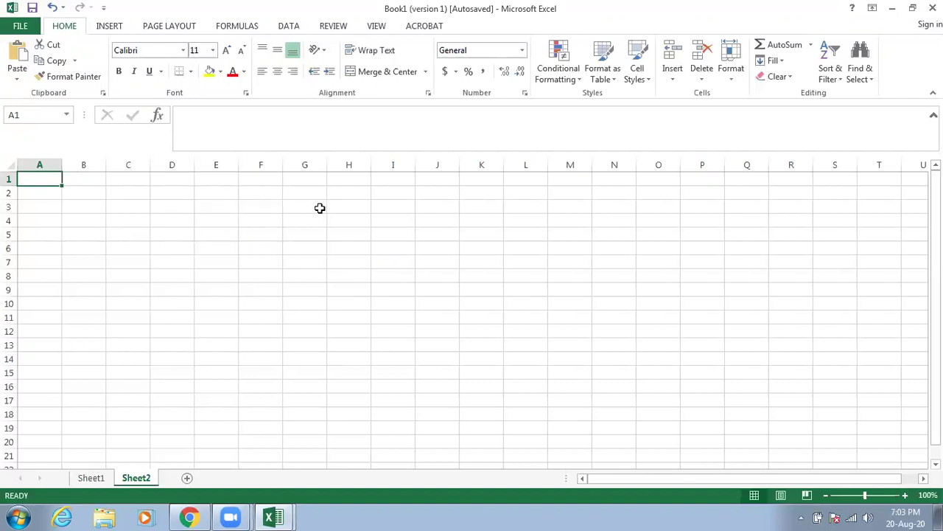
click(347, 207)
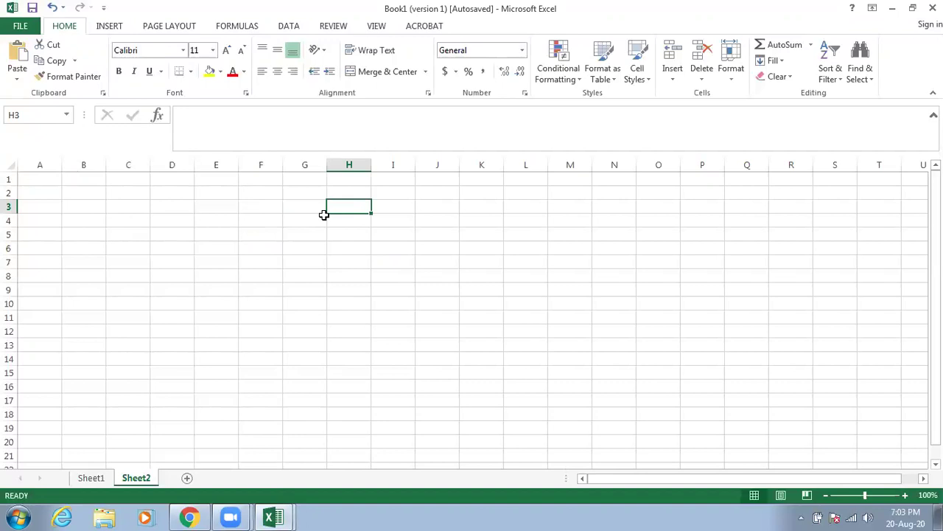
text(Male)
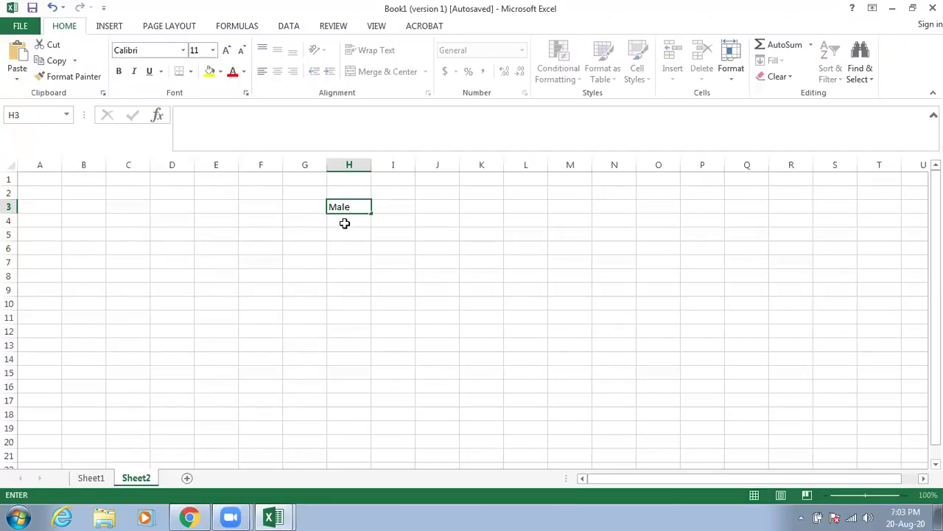
click(355, 220)
text(Female)
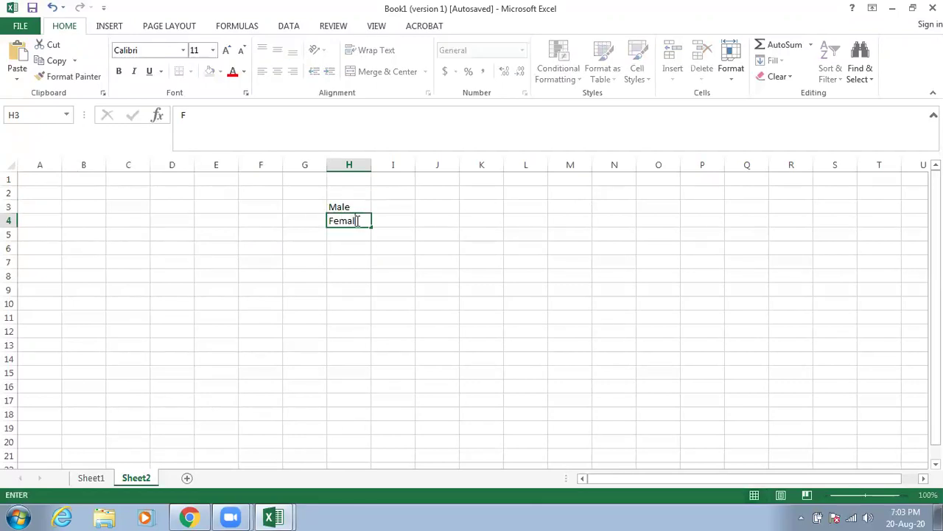
click(365, 238)
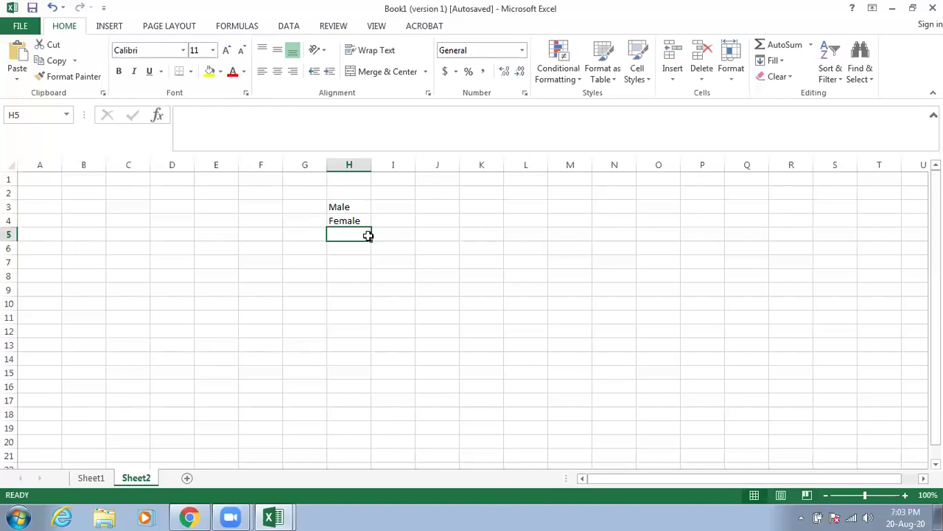
Move the Male and Female entries from H3:H4 to P3:P4.
drag(358, 205, 356, 215)
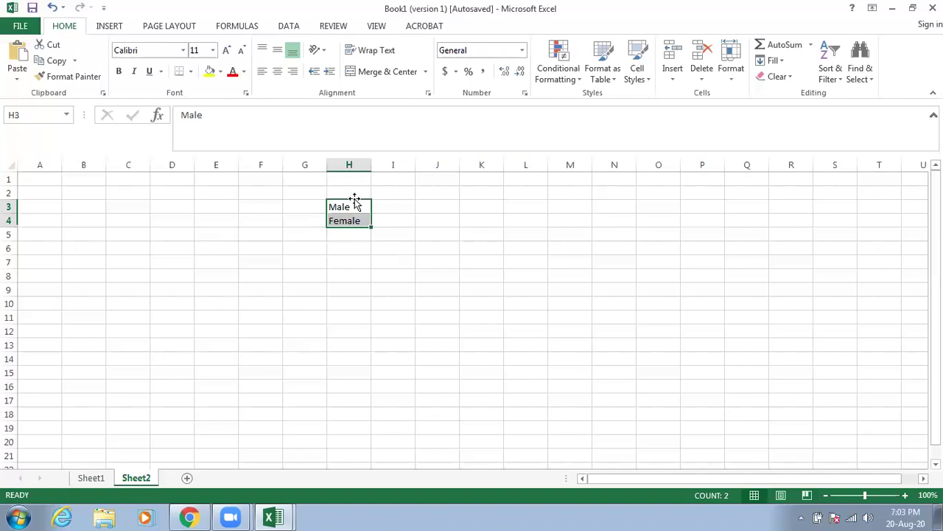
drag(355, 200, 684, 217)
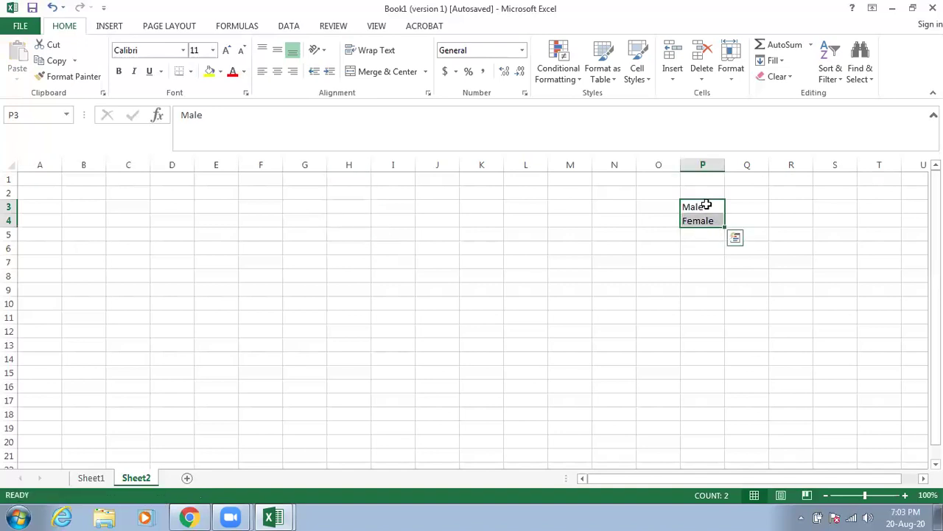
click(706, 204)
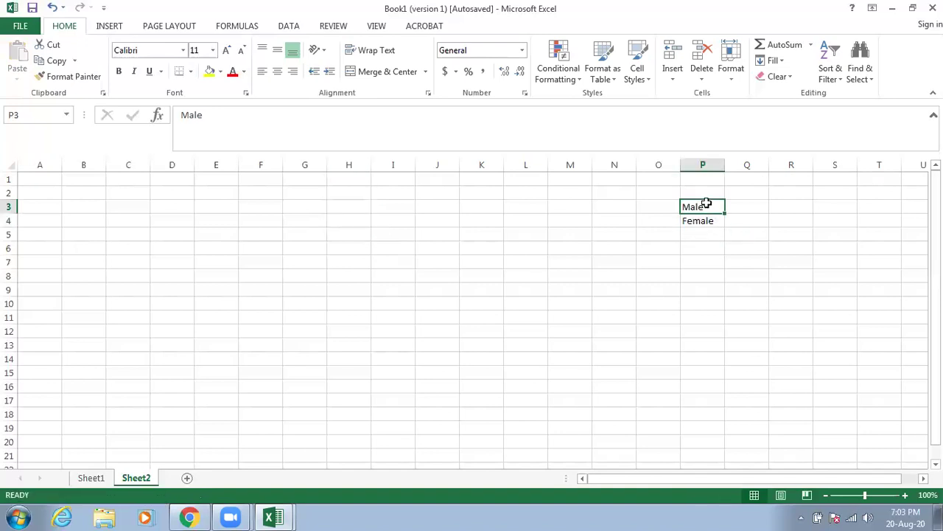
Hide column P, which holds the Male and Female entries.
click(701, 162)
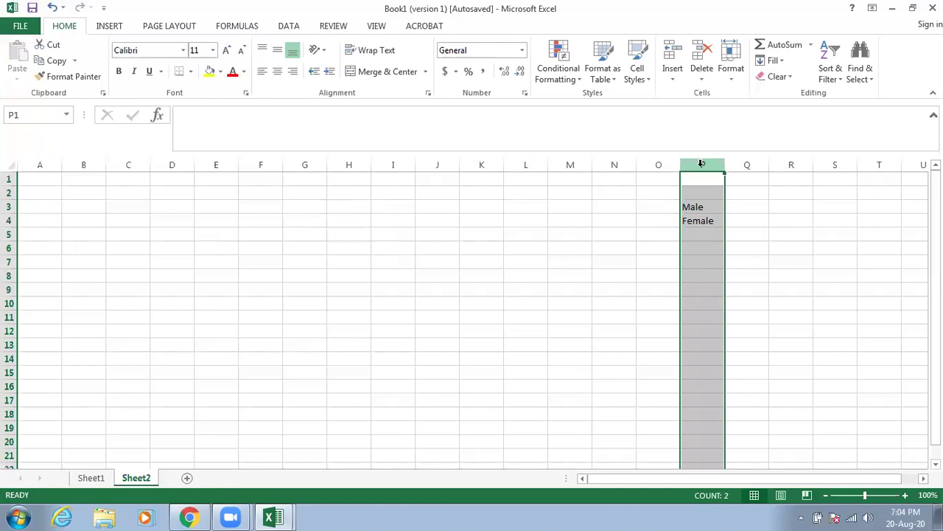
right_click(701, 163)
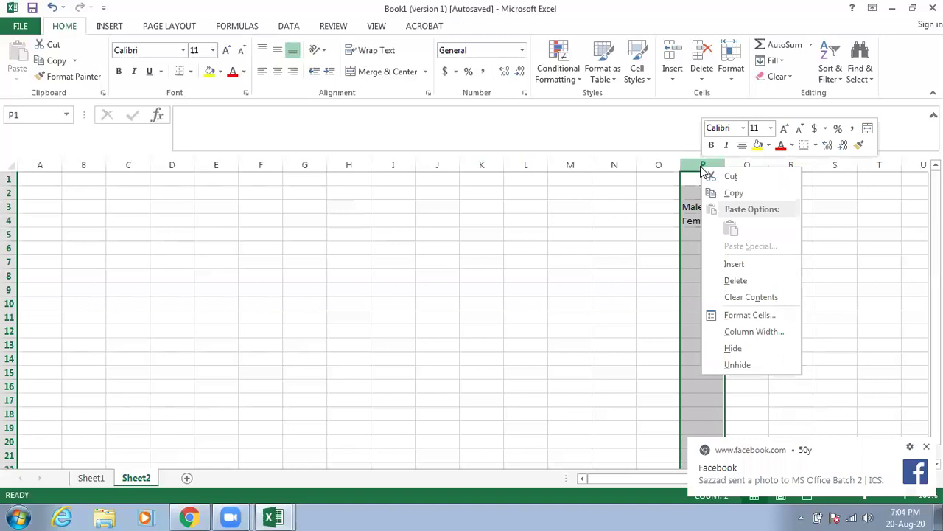
click(755, 352)
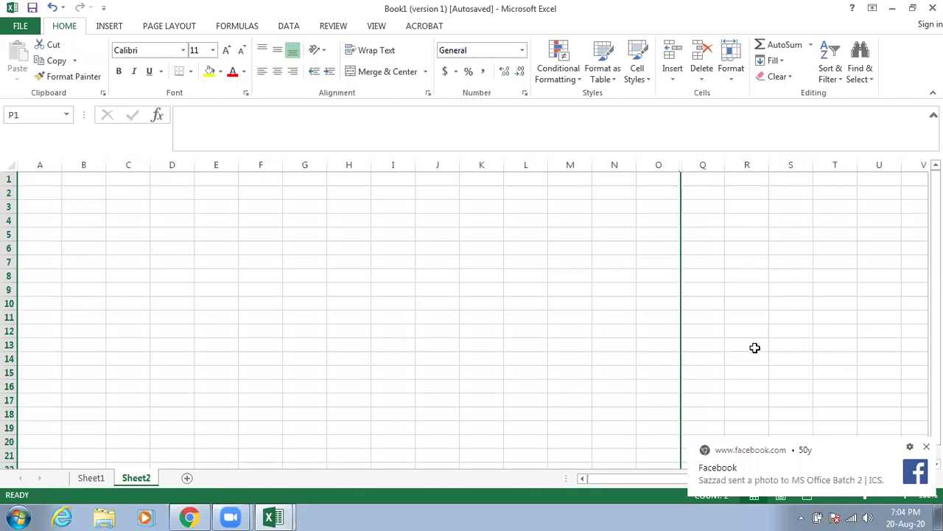
click(762, 274)
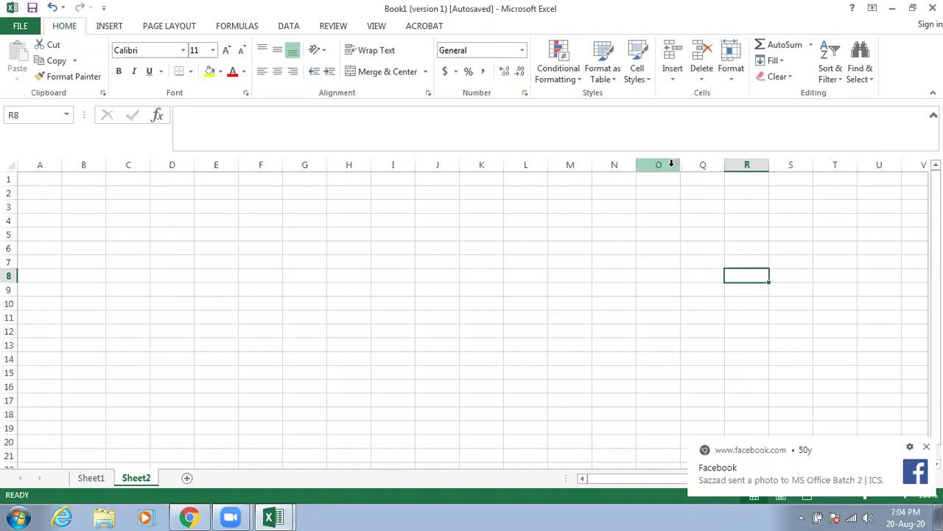
Unhide column P between columns O and Q.
drag(671, 163, 697, 165)
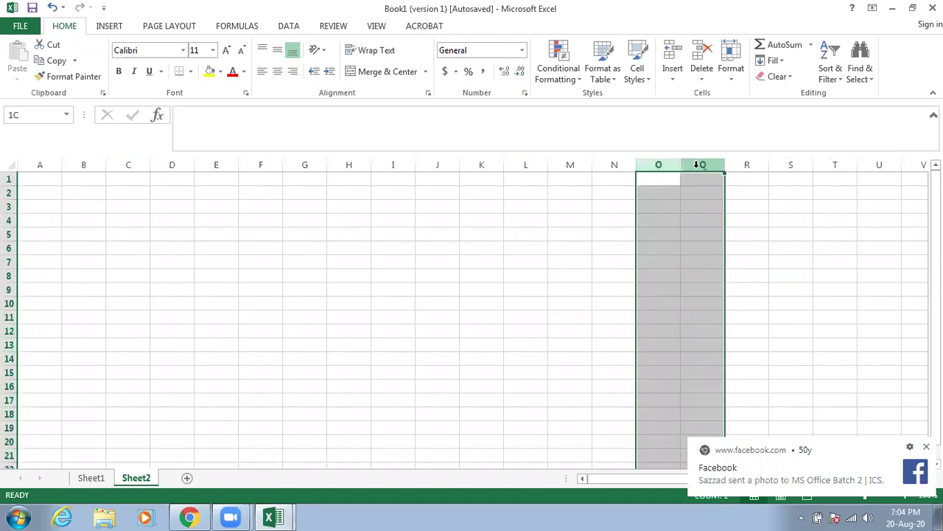
right_click(698, 165)
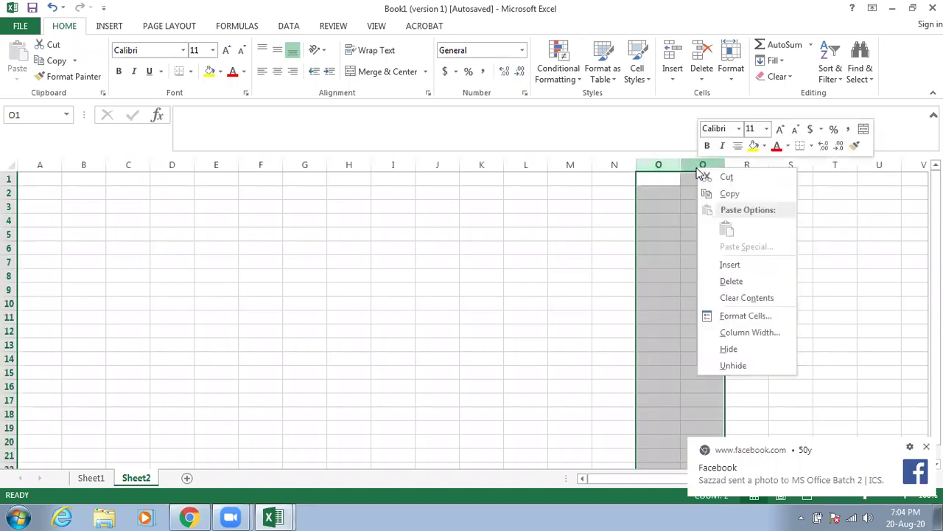
click(741, 364)
click(780, 287)
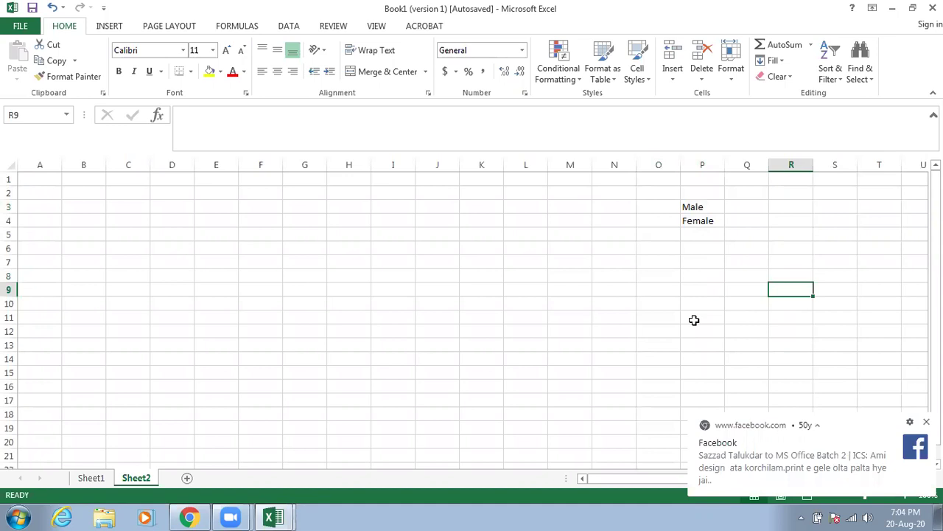
Hide rows 3 and 4, which hold the Male and Female entries.
click(14, 206)
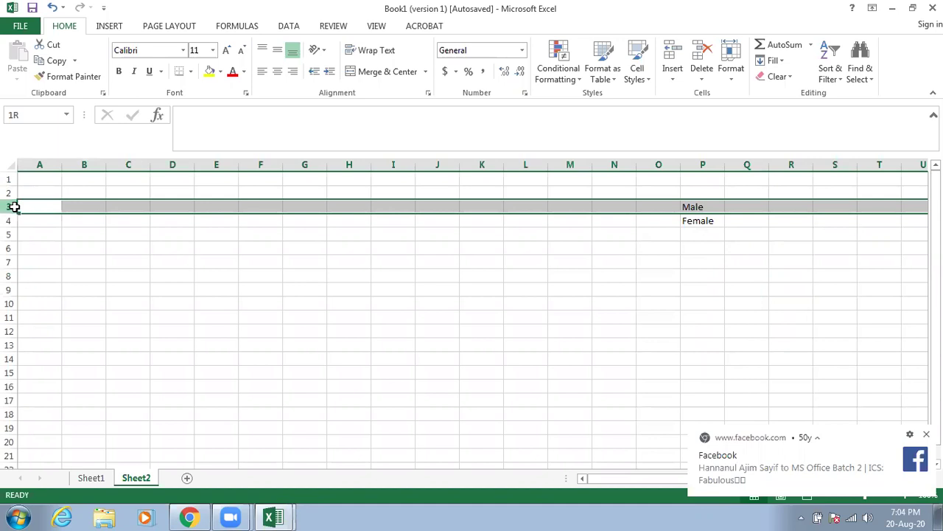
drag(14, 207, 12, 216)
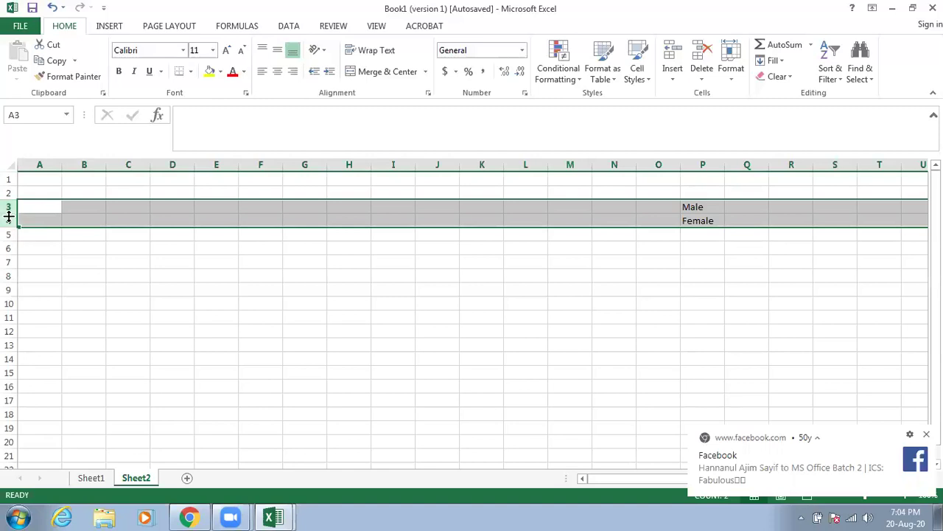
right_click(11, 211)
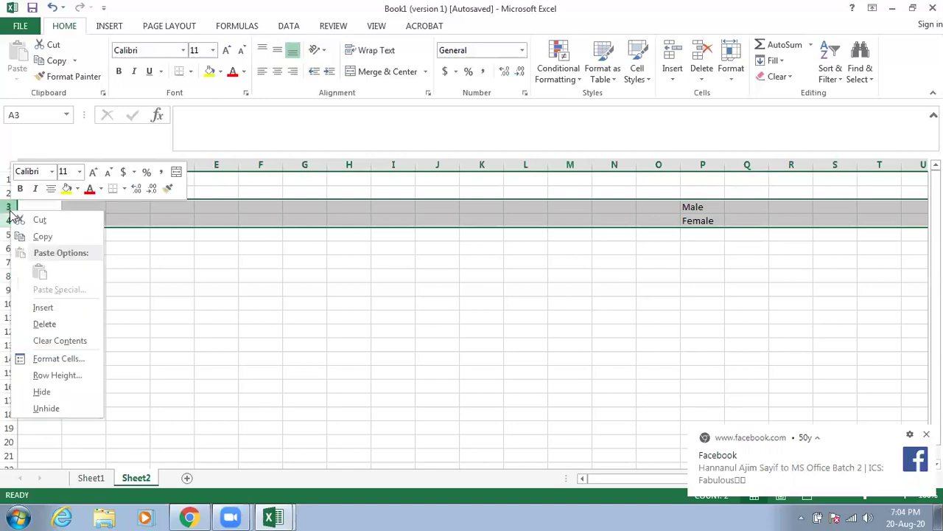
click(56, 391)
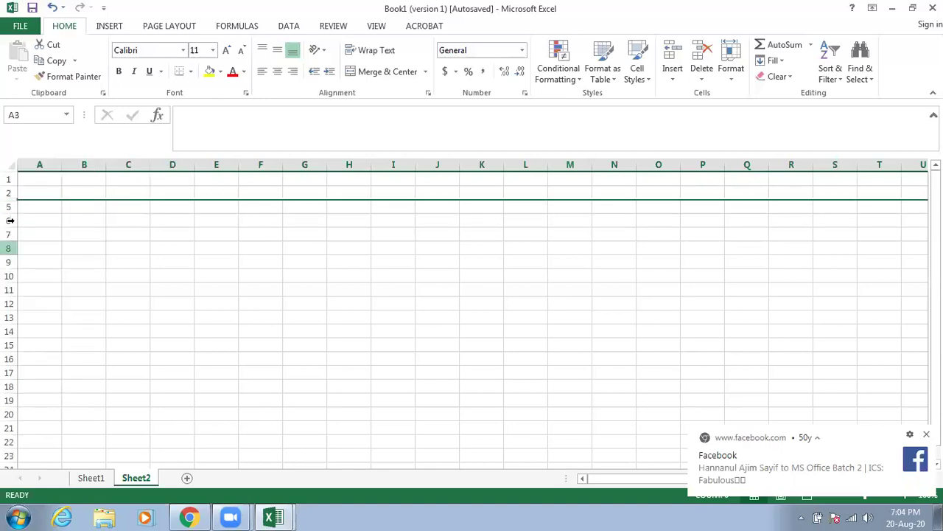
Unhide rows 3 and 4 between rows 2 and 5.
drag(11, 190, 10, 200)
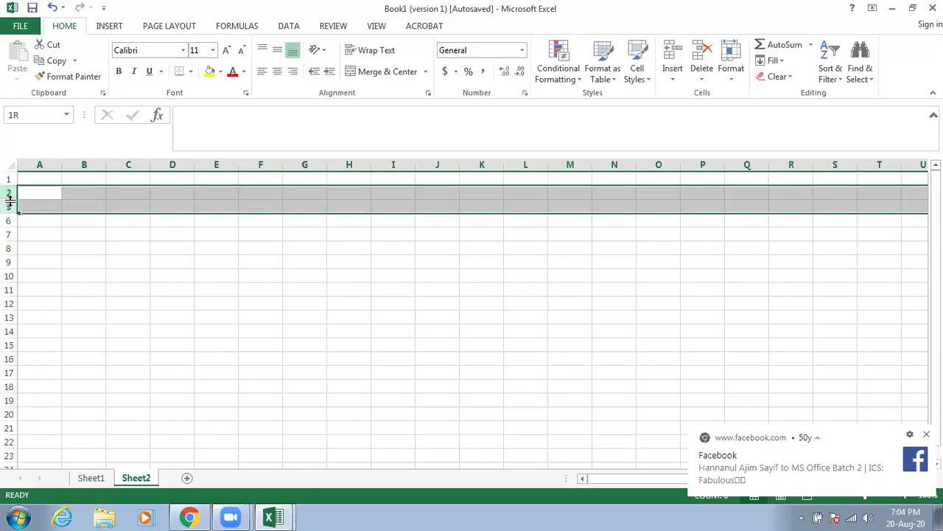
right_click(10, 201)
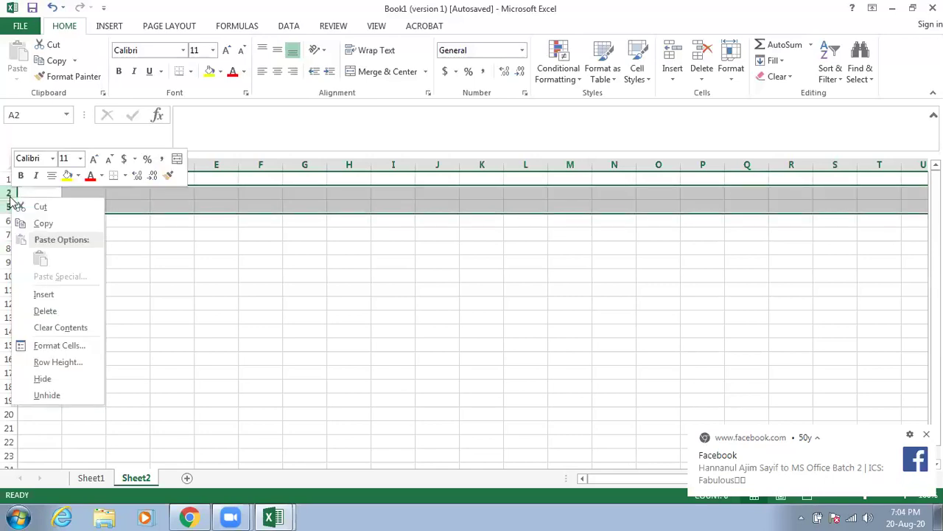
click(66, 395)
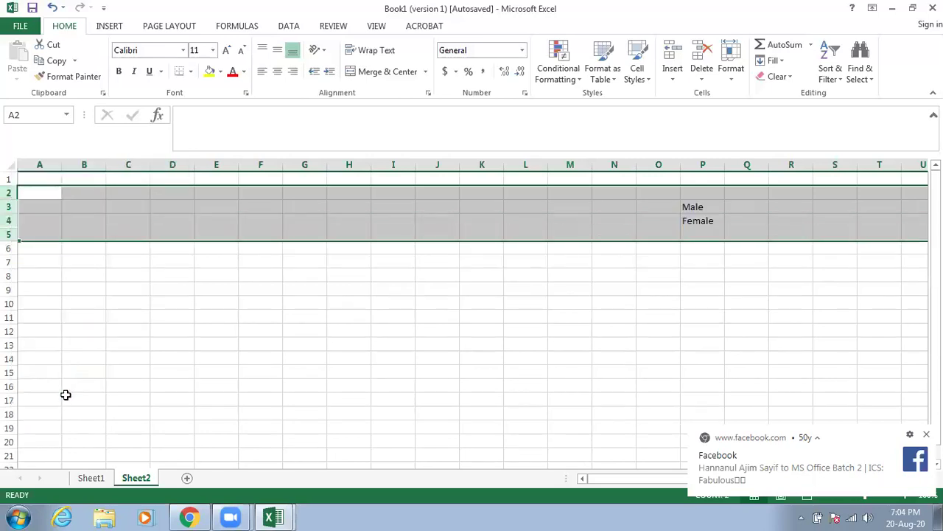
click(553, 269)
Clear cells P3:P4, and re-enter Male in P3 and Female in P4.
mouse_move(695, 206)
mouse_down()
mouse_move(701, 221)
mouse_move(712, 215)
mouse_move(696, 219)
mouse_up()
key(Delete)
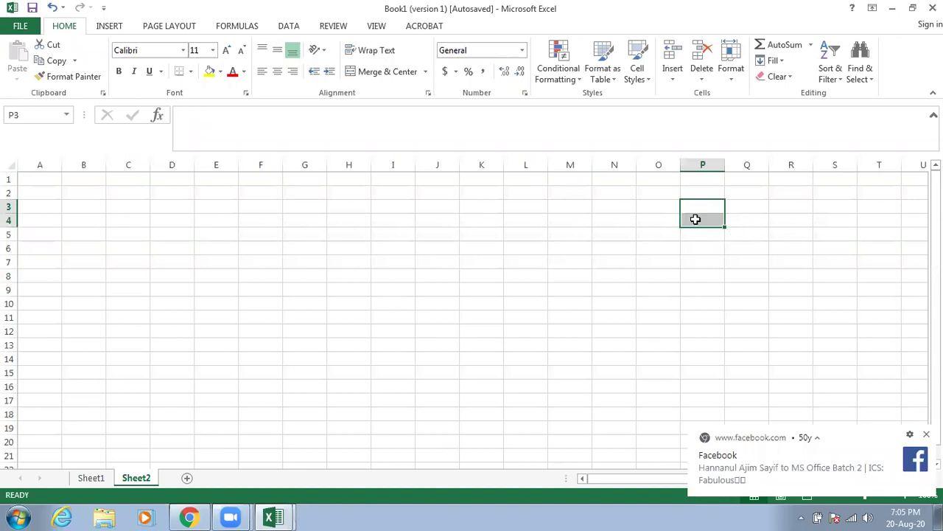
click(704, 211)
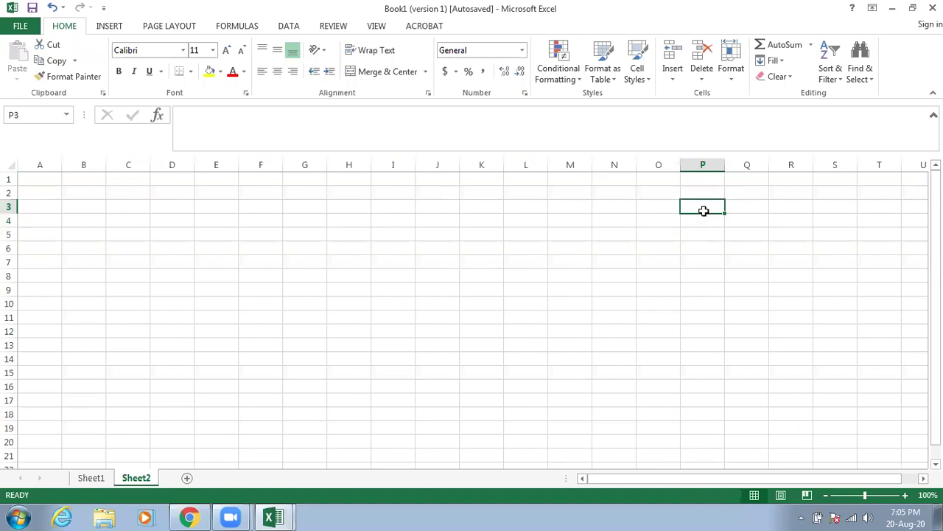
text(Male)
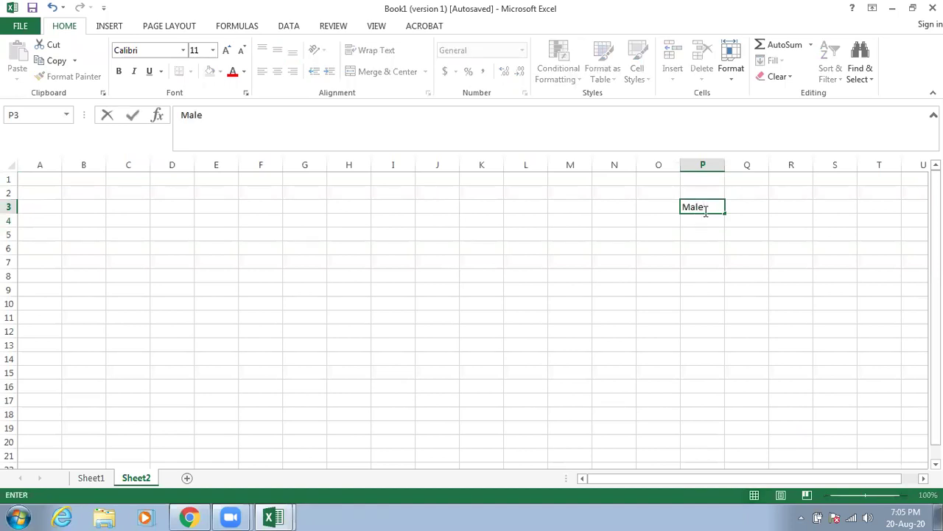
key(Return)
text(Female)
click(716, 195)
click(709, 207)
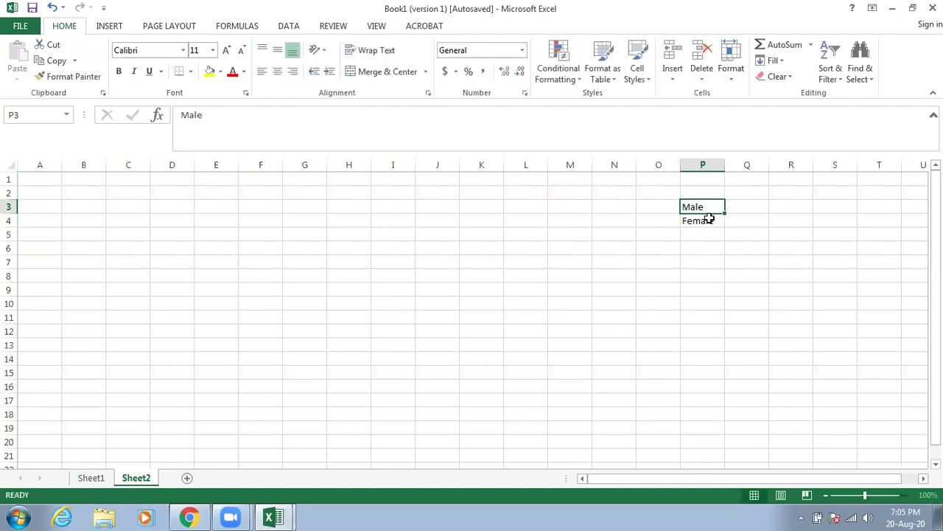
Examine the Number and Protection settings in Format Cells for P3:P4.
drag(708, 219, 720, 220)
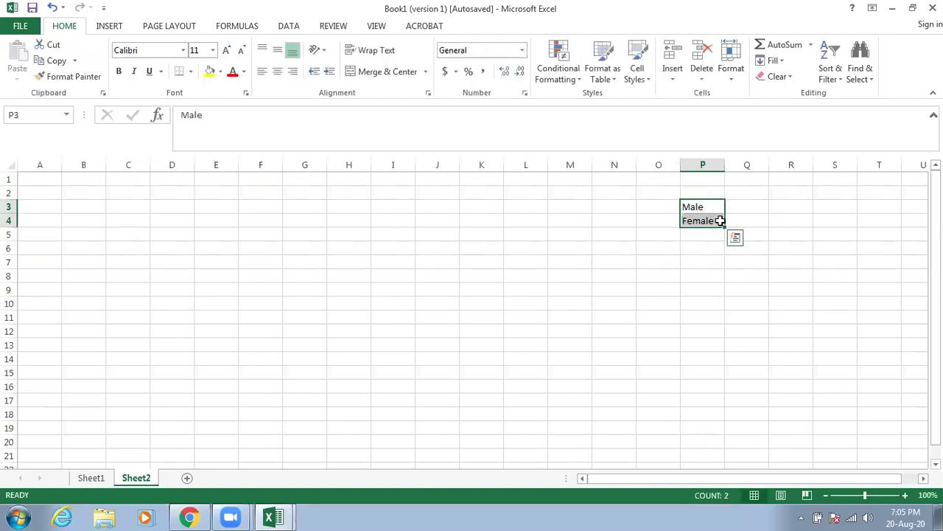
right_click(718, 221)
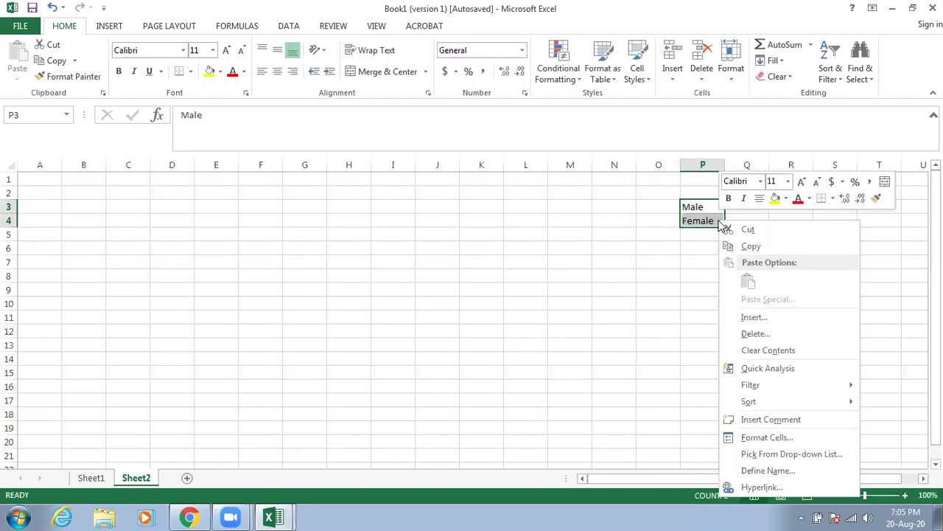
click(763, 439)
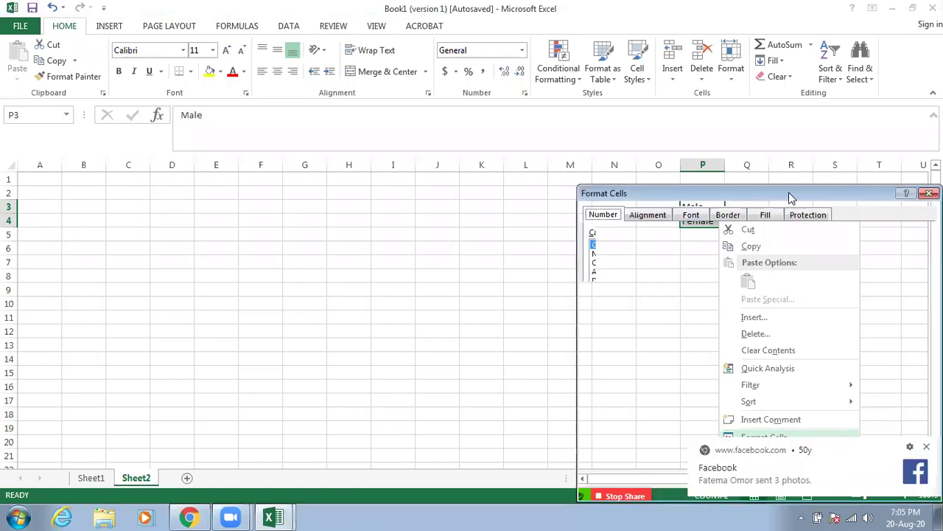
drag(791, 197, 648, 130)
click(666, 150)
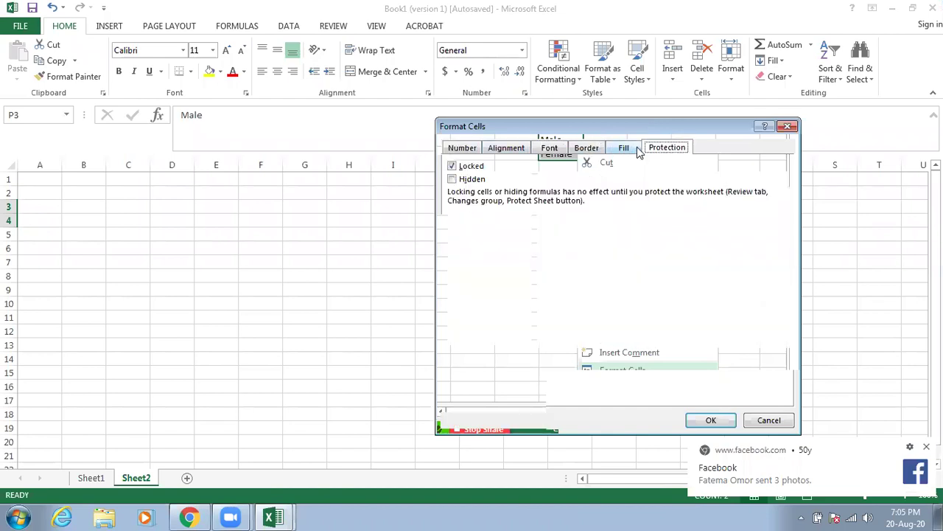
click(454, 148)
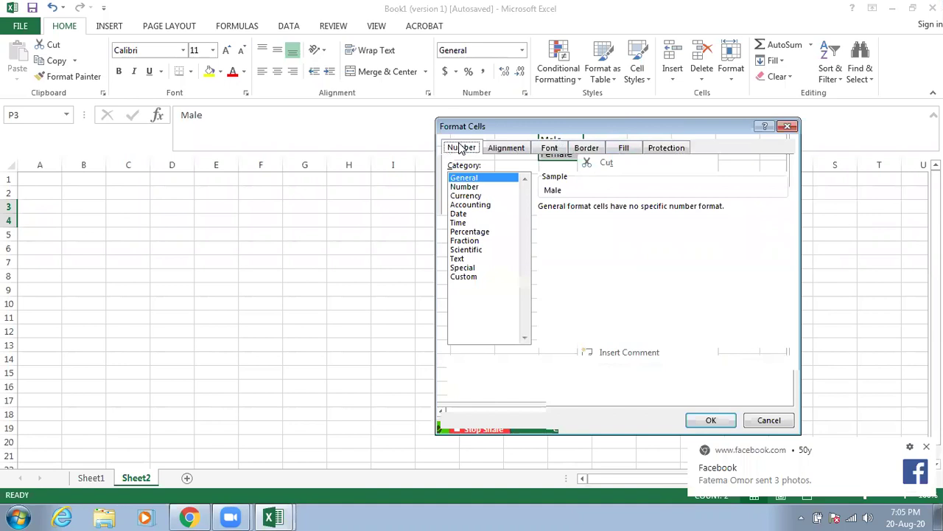
click(664, 149)
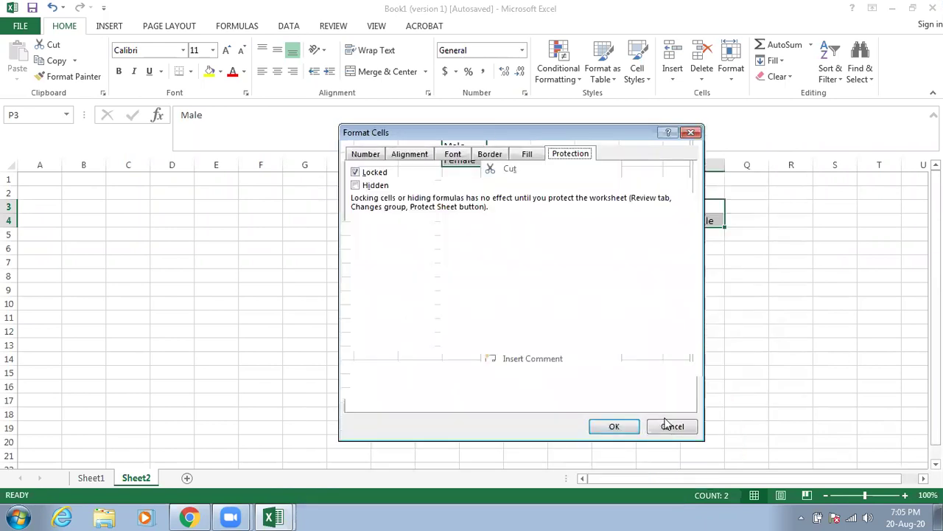
click(667, 425)
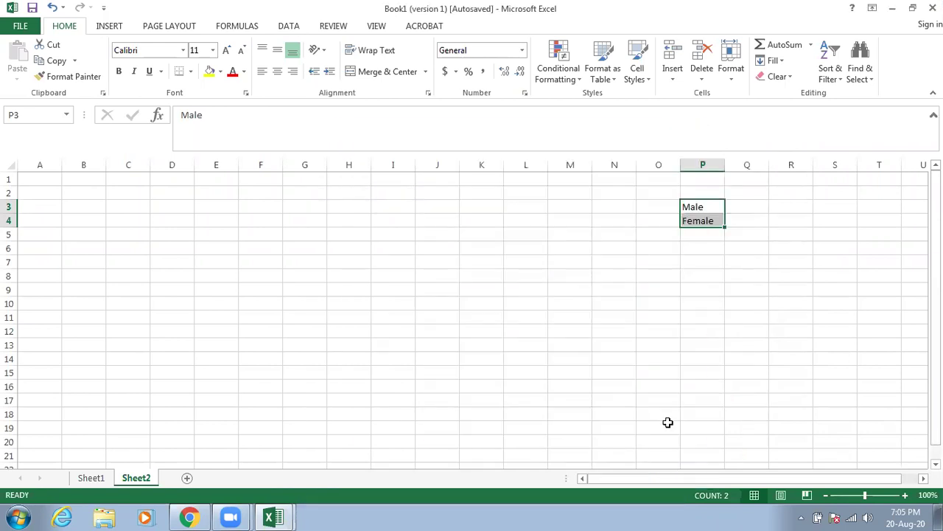
Turn on the Hidden protection attribute for cells P3:P4 alongside Locked.
right_click(704, 210)
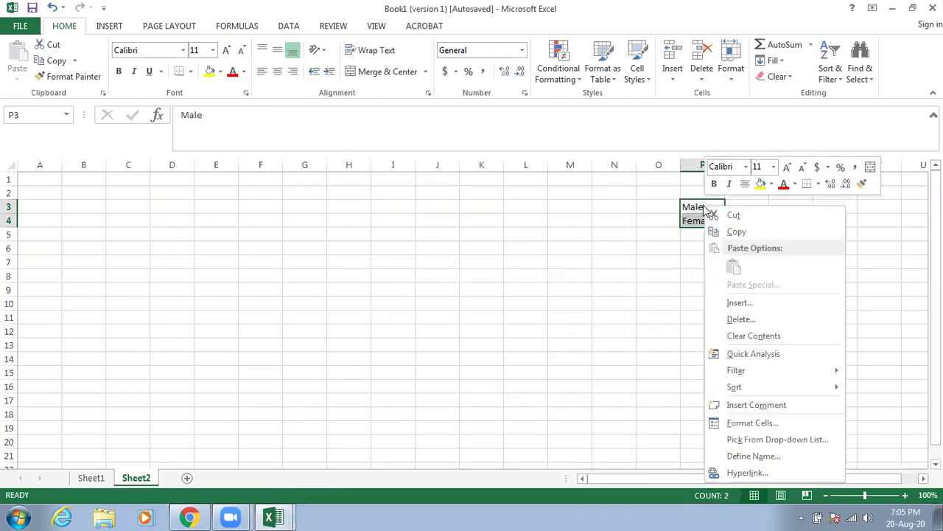
click(754, 424)
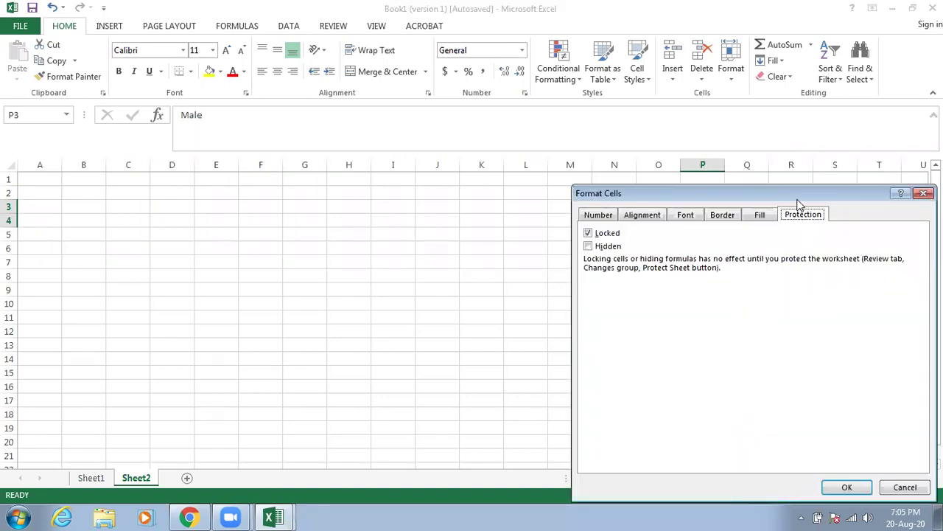
drag(800, 200, 760, 131)
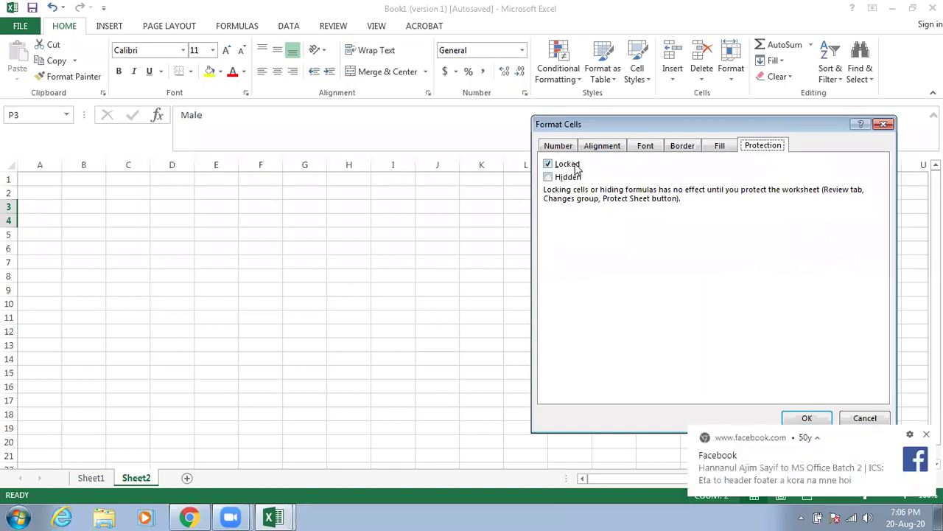
click(569, 179)
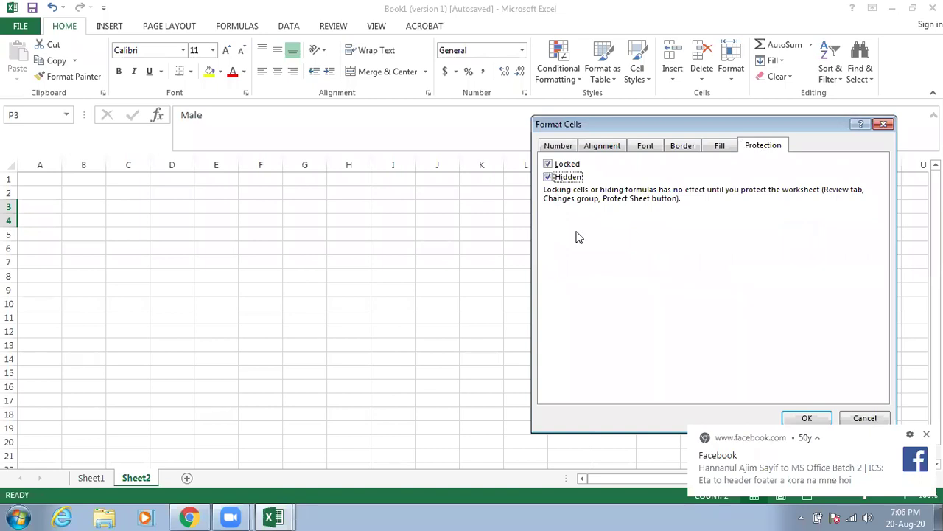
click(808, 418)
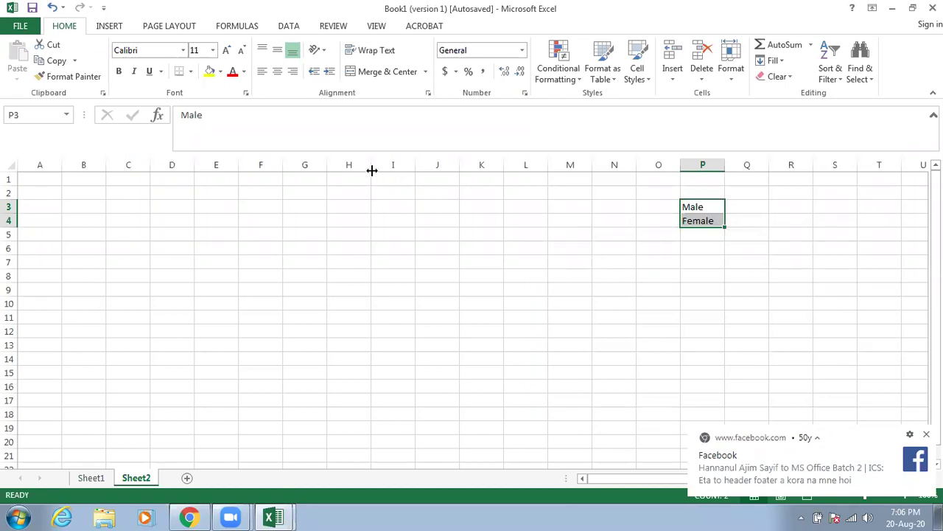
Protect Sheet2 with a password, allowing only selection of locked and unlocked cells, and re-enter the password to confirm.
click(333, 27)
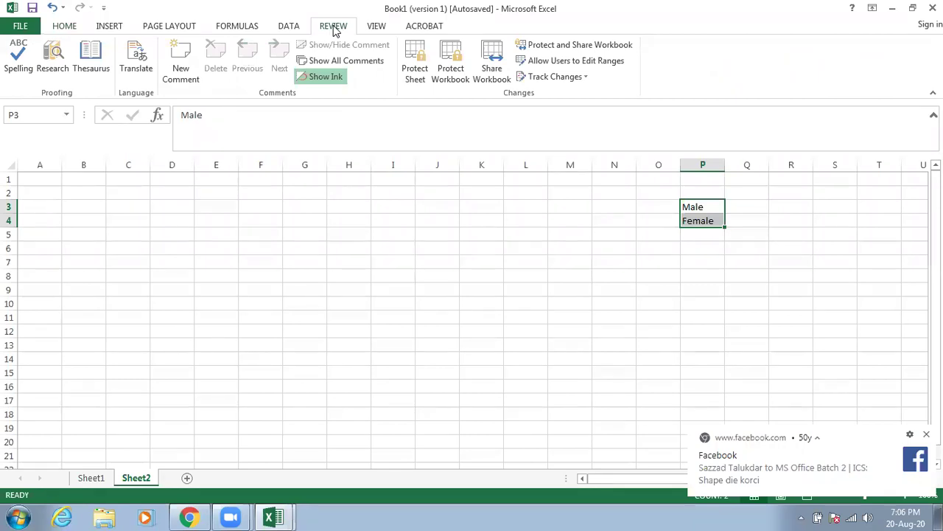
click(416, 74)
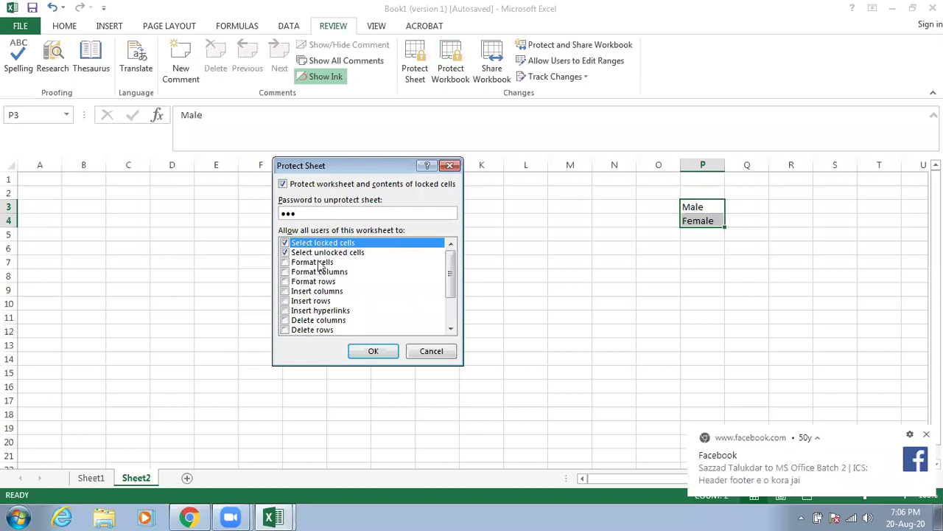
mouse_move(449, 274)
mouse_down()
mouse_move(451, 304)
mouse_move(450, 270)
mouse_up()
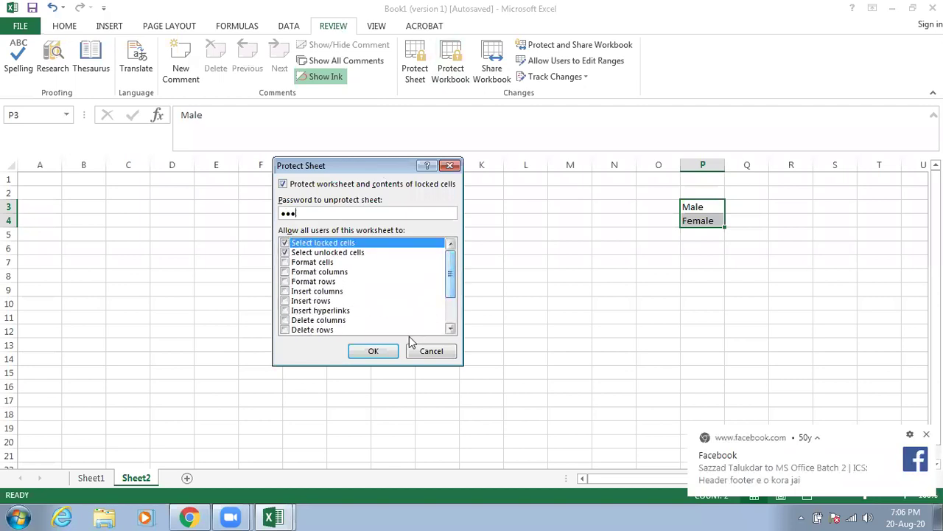
click(373, 352)
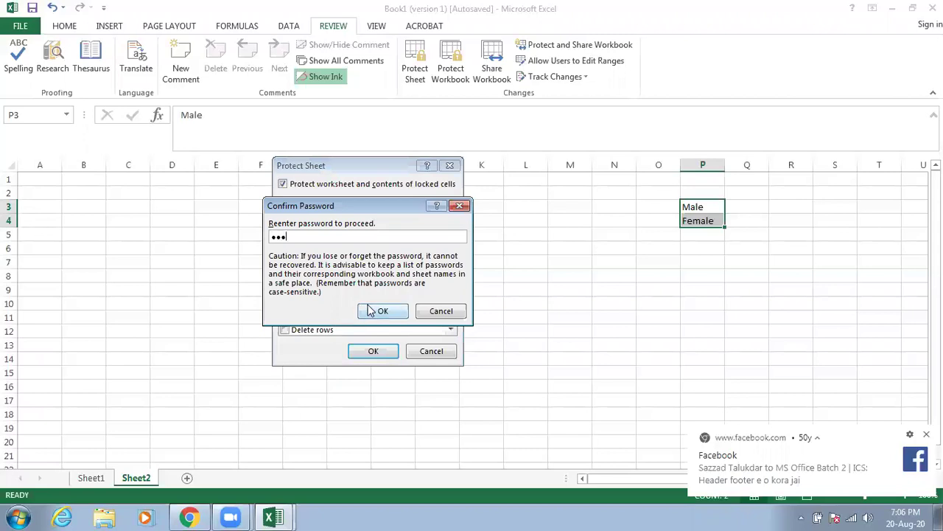
click(376, 311)
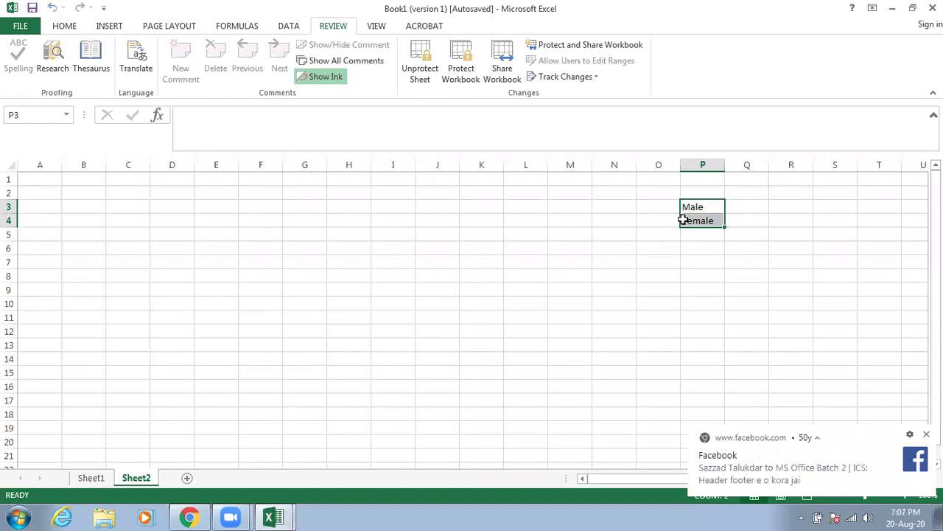
Check which cell commands the protected sheet offers for P3:P4 and for a neighbouring empty cell.
click(702, 205)
drag(703, 205, 704, 220)
right_click(704, 220)
mouse_move(724, 386)
click(631, 310)
click(677, 234)
drag(696, 207, 697, 219)
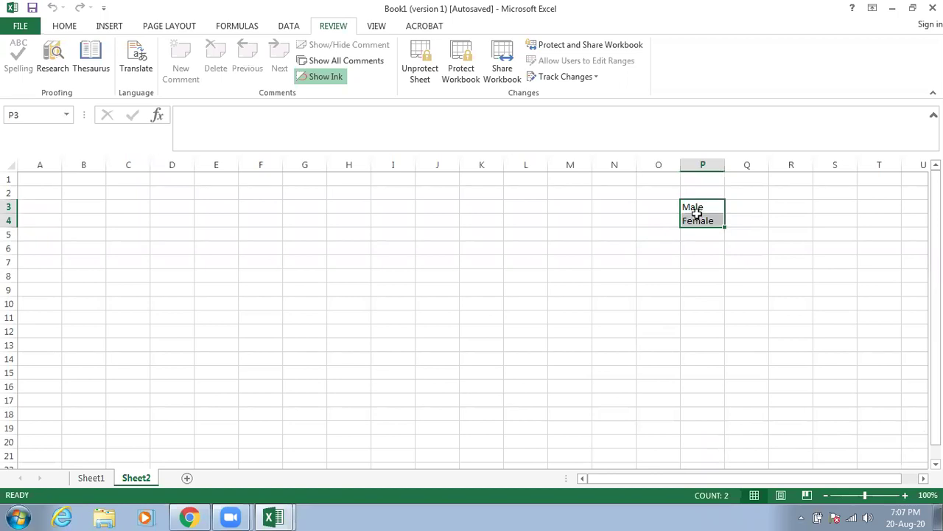
right_click(705, 211)
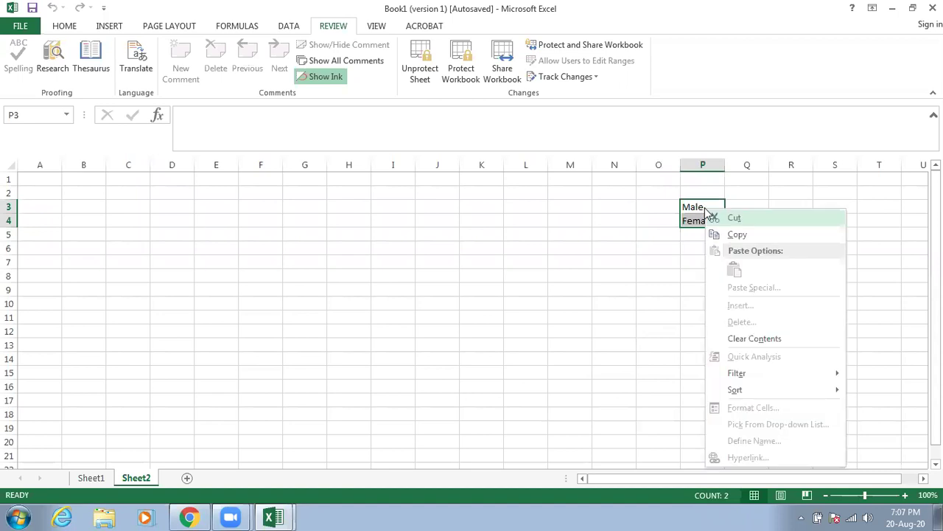
click(665, 231)
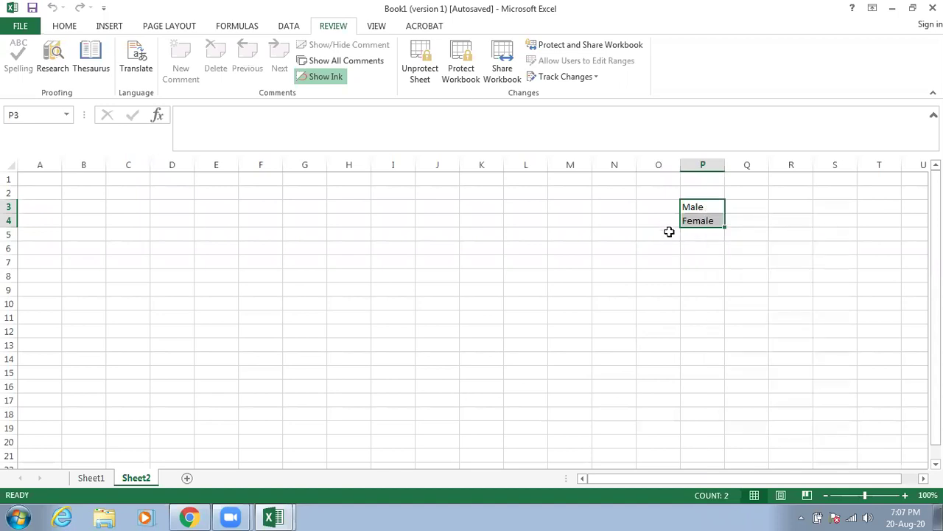
right_click(669, 232)
key(Escape)
Select P3:P4 and unprotect the sheet with its password.
drag(693, 207, 701, 219)
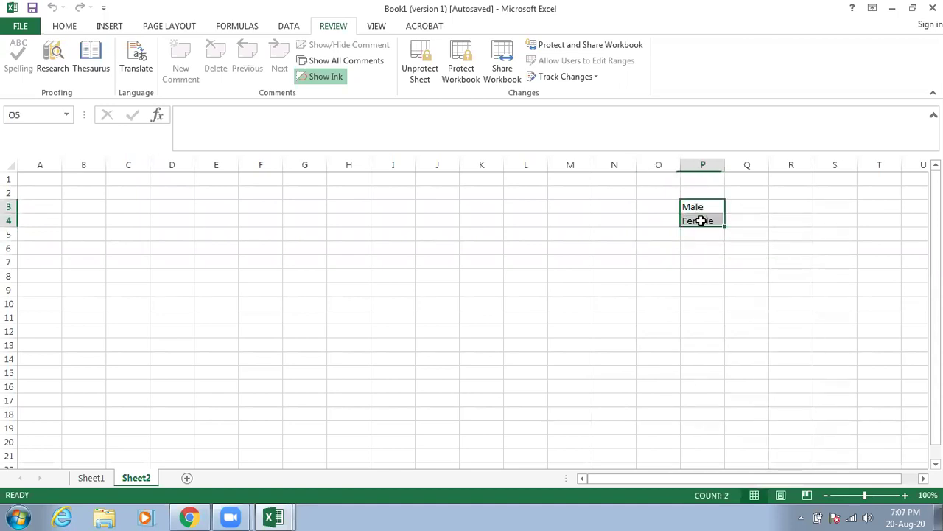
click(426, 80)
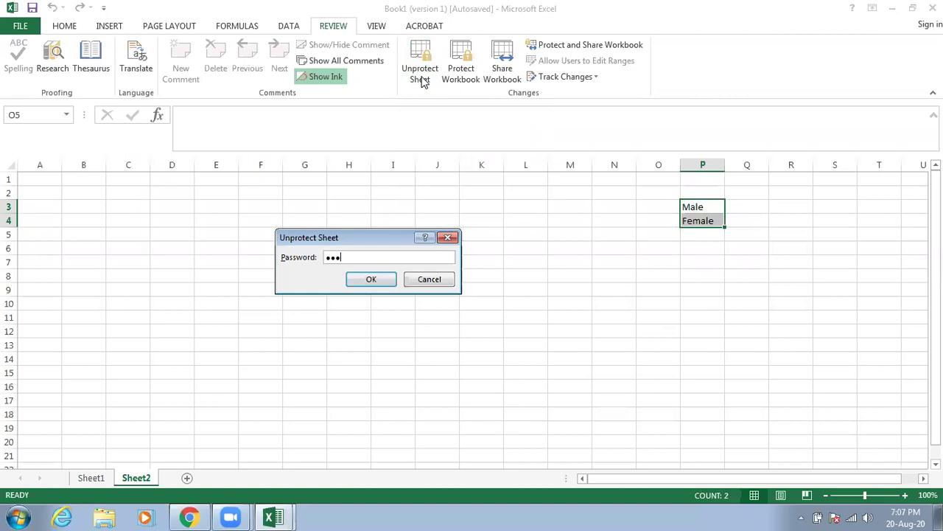
key(Return)
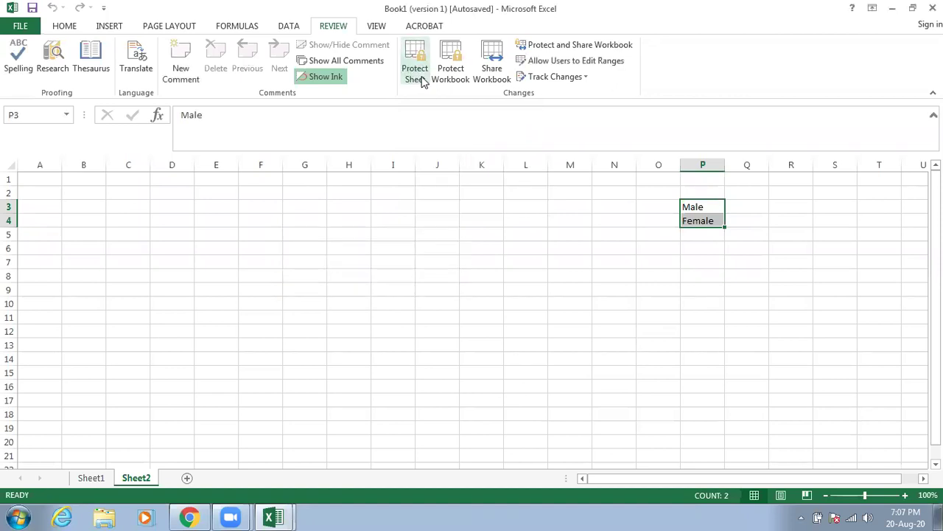
Review the Protection settings of P3:P4 and the workbook structure protection options without applying anything.
click(573, 251)
mouse_move(697, 206)
mouse_down()
mouse_move(701, 220)
mouse_move(705, 204)
mouse_move(705, 213)
mouse_up()
right_click(706, 213)
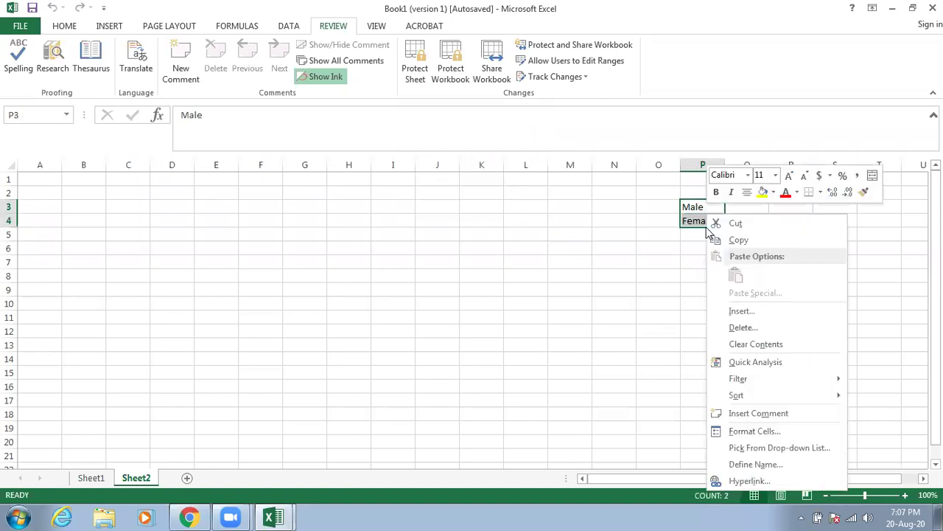
click(740, 431)
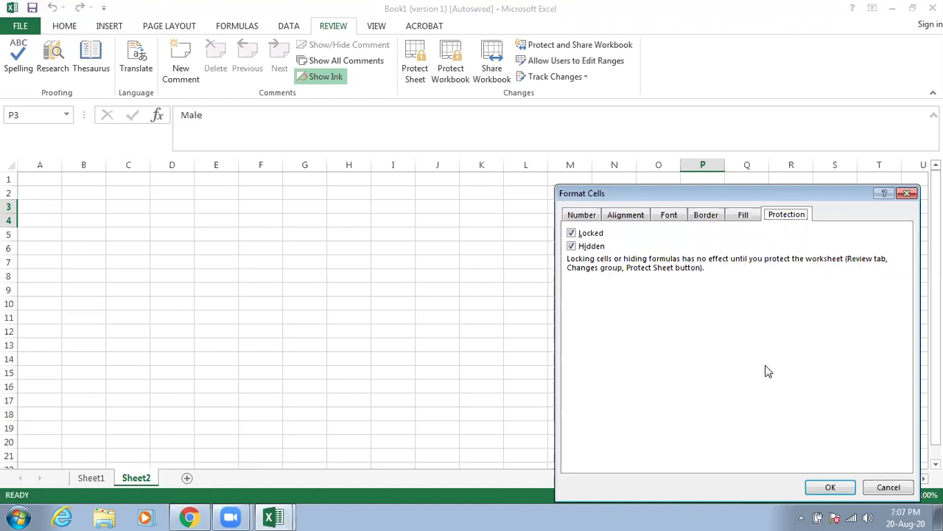
click(886, 489)
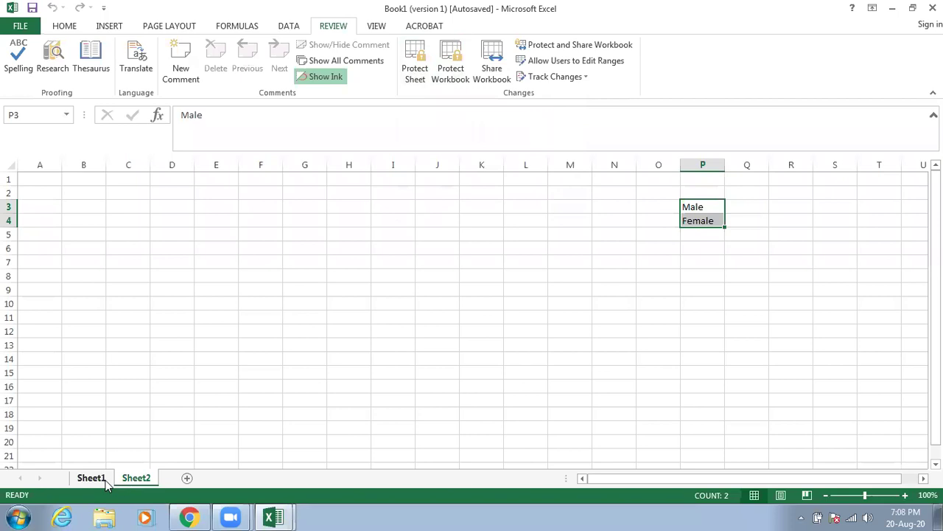
click(451, 72)
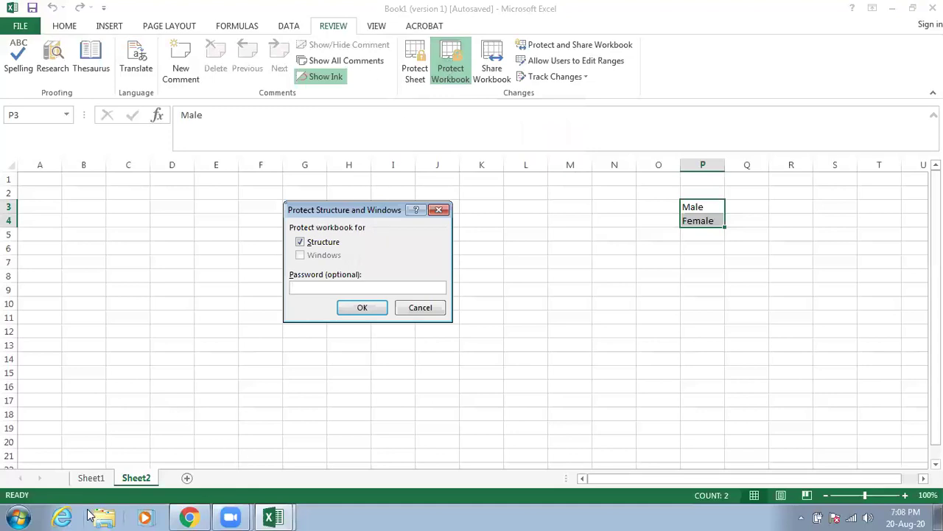
click(419, 311)
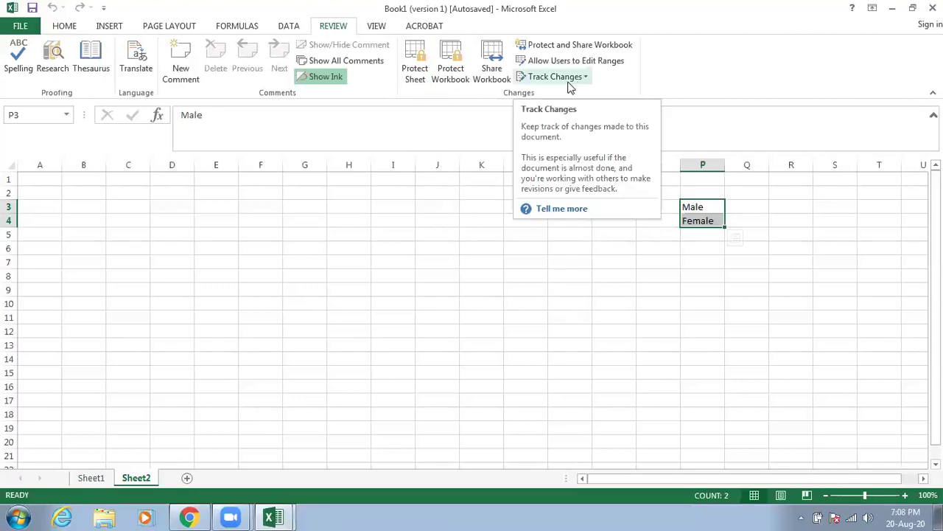
Clear the Male and Female entries by emptying P3:P5 on Sheet2.
click(663, 251)
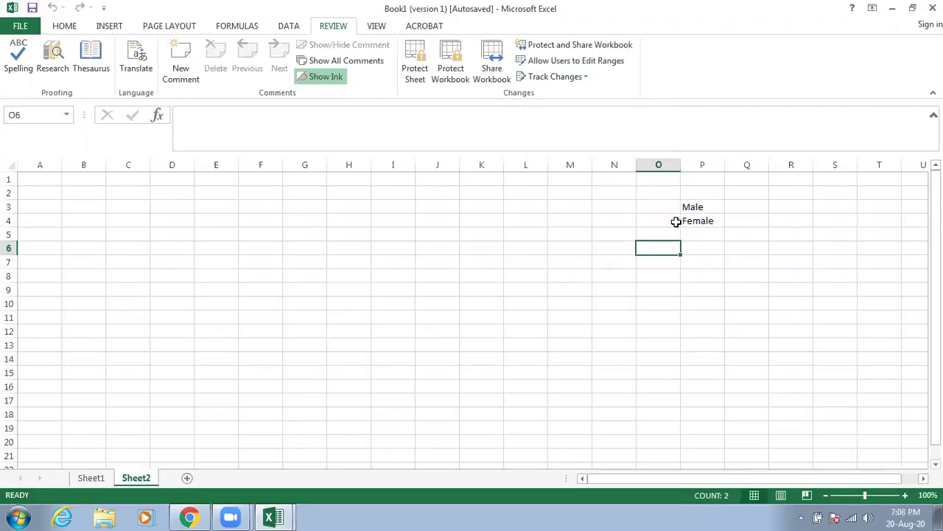
drag(685, 208, 703, 235)
key(Delete)
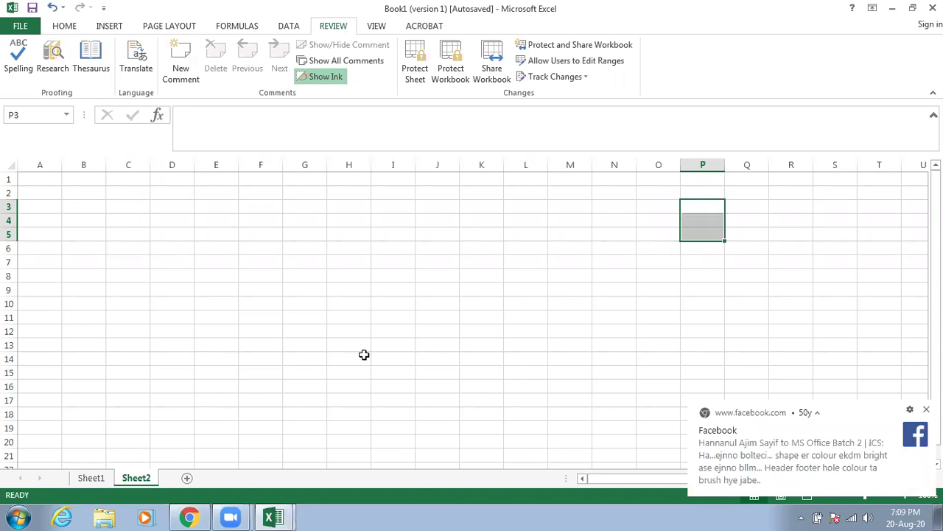
click(94, 478)
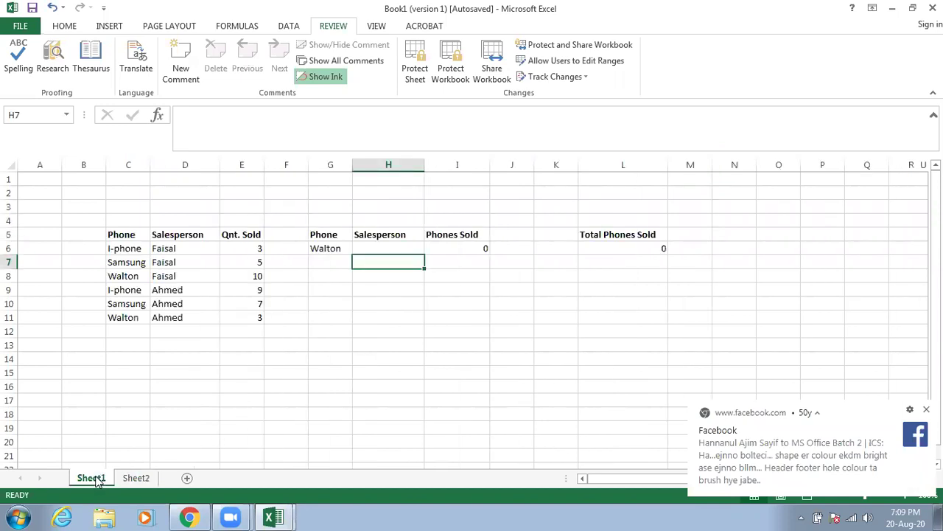
click(133, 479)
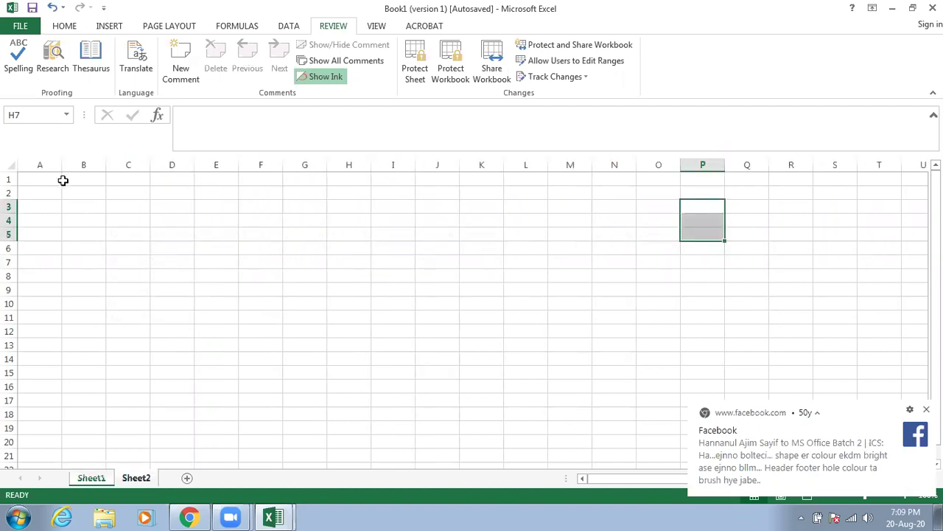
Enter the heading Student Name in A1 of Sheet2 and widen column A to about three times its width.
click(93, 239)
click(46, 182)
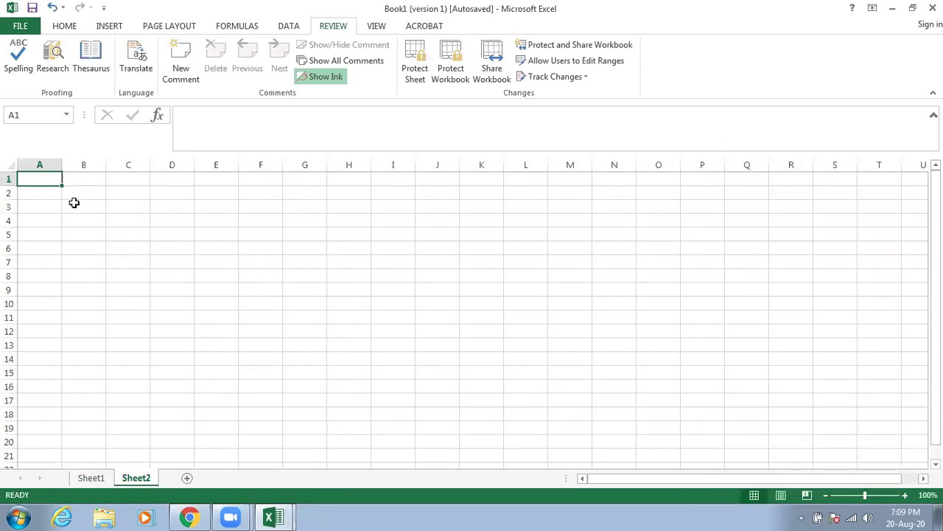
click(60, 25)
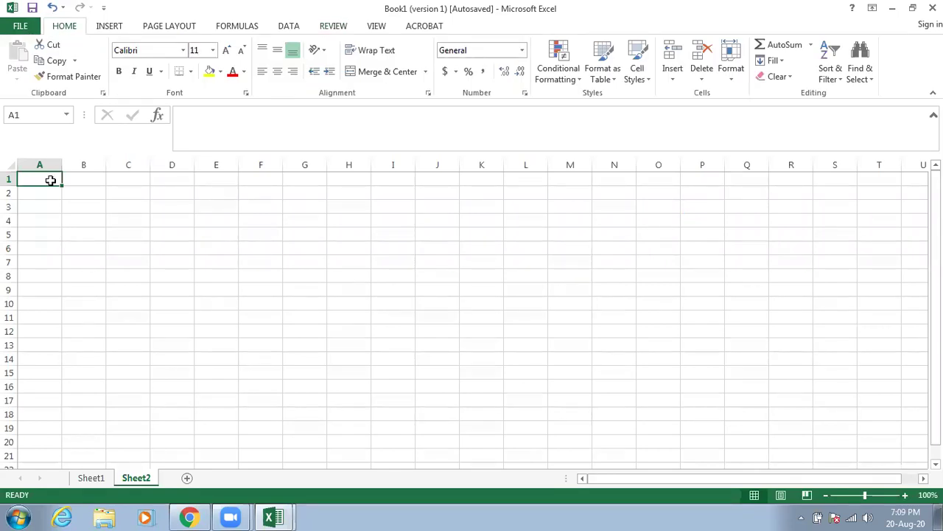
text(Stde)
key(BackSpace)
key(BackSpace)
text(udent Name)
click(46, 191)
drag(62, 162, 147, 162)
click(181, 178)
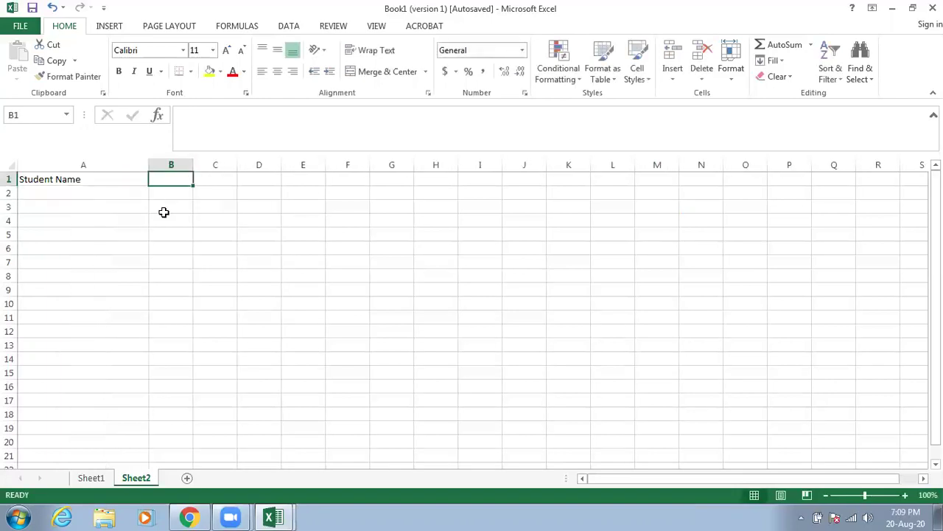
Enter the headings Subjects, Score and Result in B1:D1 and widen column B to about one and a half times its width.
text(Sc)
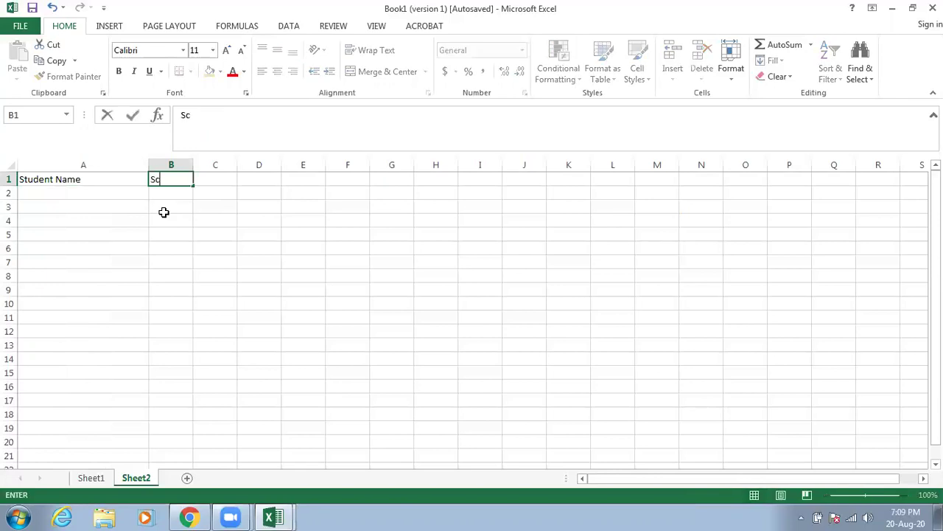
text(ore)
drag(181, 180, 153, 180)
text(Subjects)
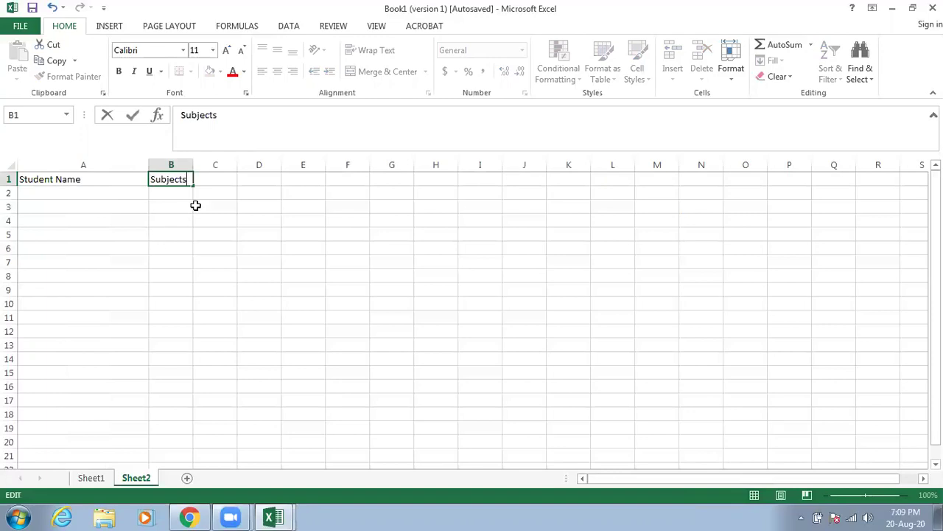
click(212, 180)
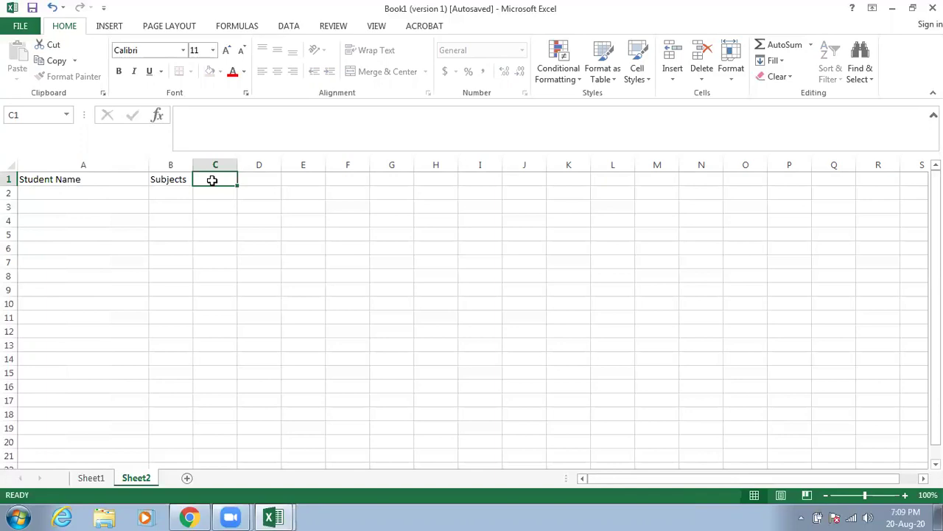
text(Score)
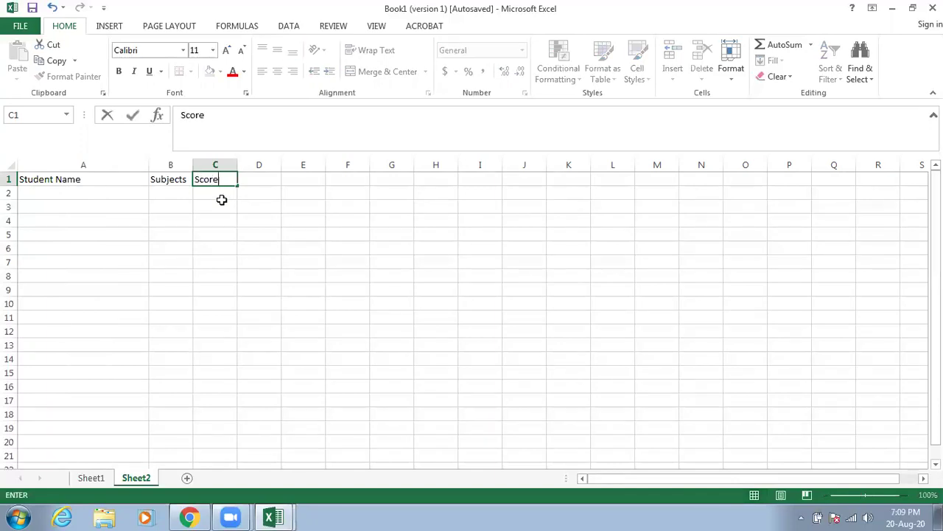
click(219, 205)
drag(192, 166, 219, 165)
click(274, 180)
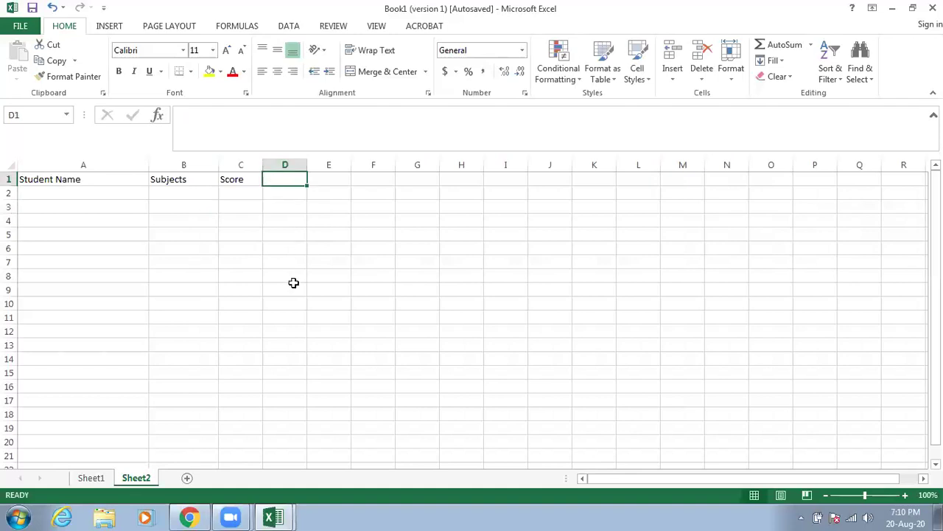
text(Result)
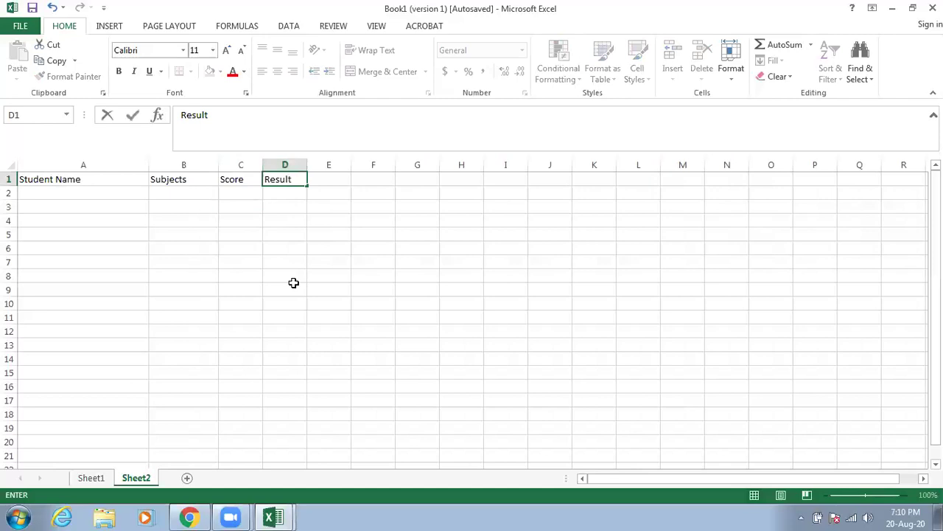
click(293, 283)
Make the headings in A1:D1 bold and centre them horizontally.
drag(93, 179, 275, 179)
click(120, 72)
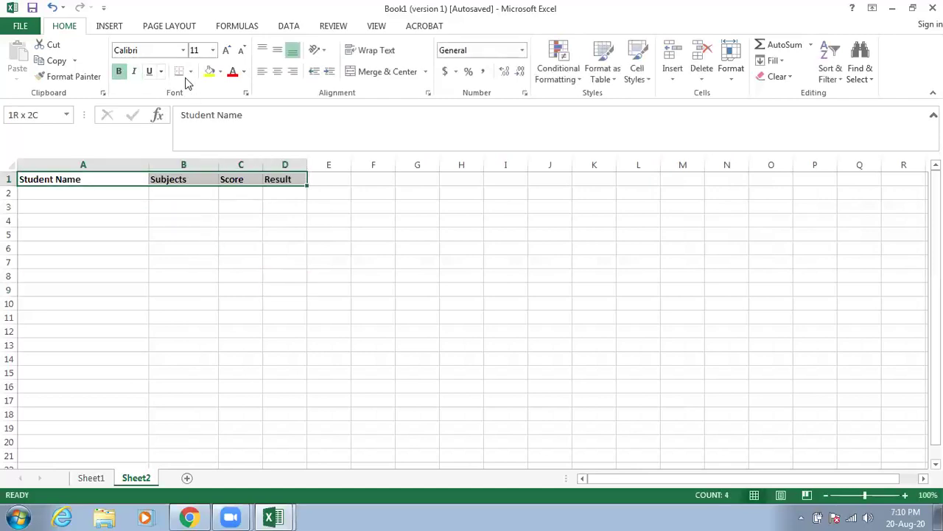
click(276, 74)
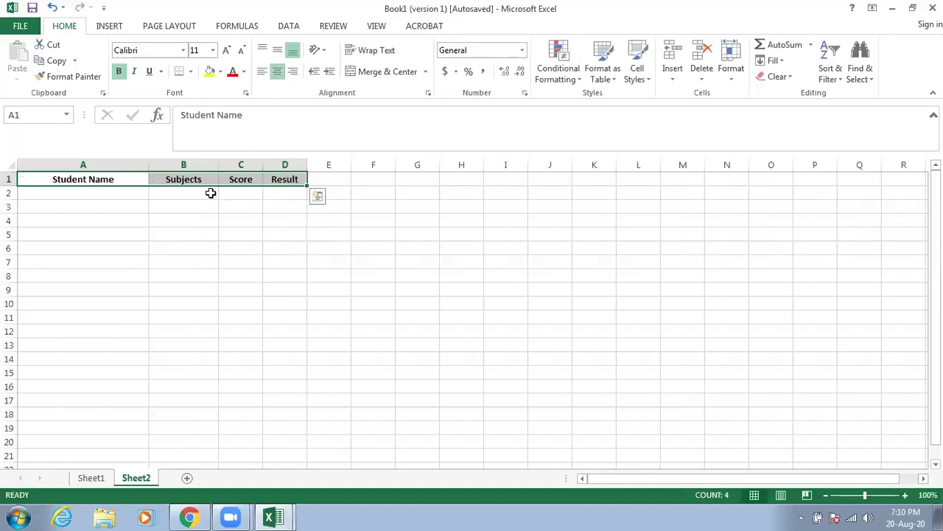
Enter Student One as the first entry under Student Name in A2.
click(117, 196)
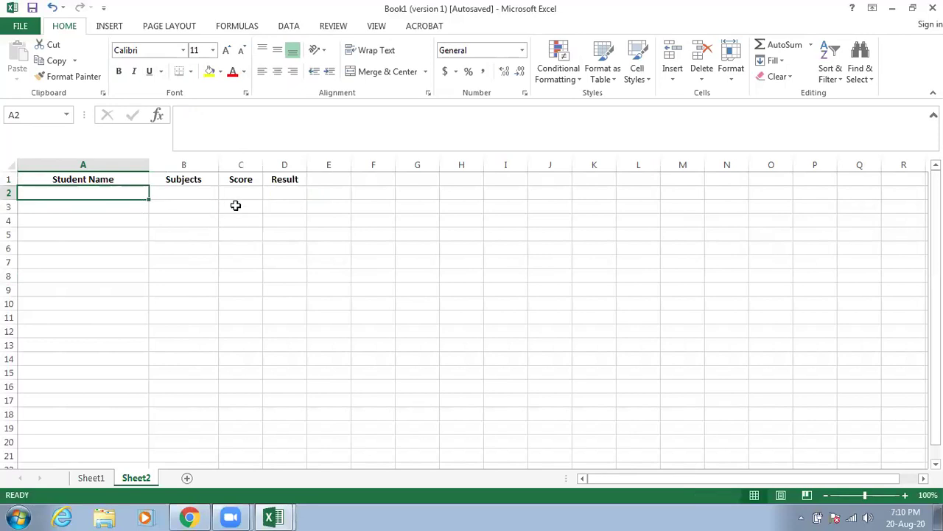
text(S)
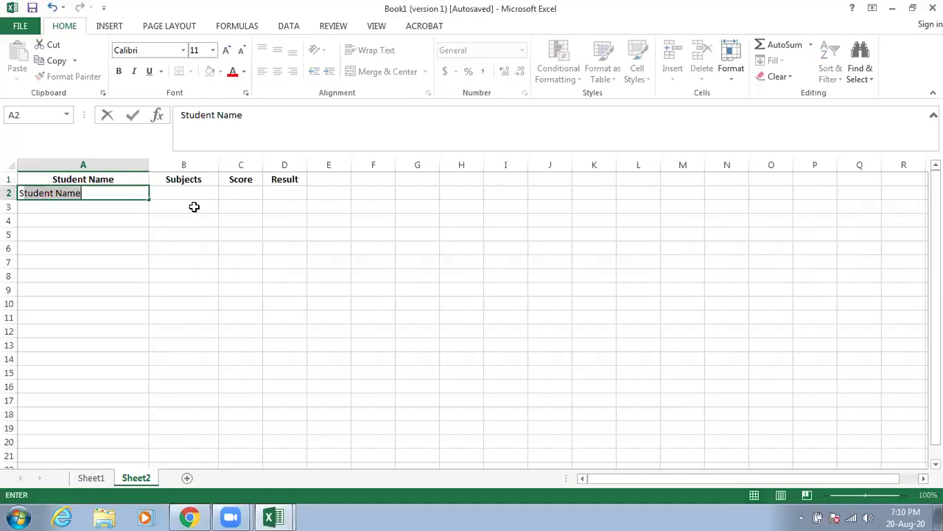
text(tudent One)
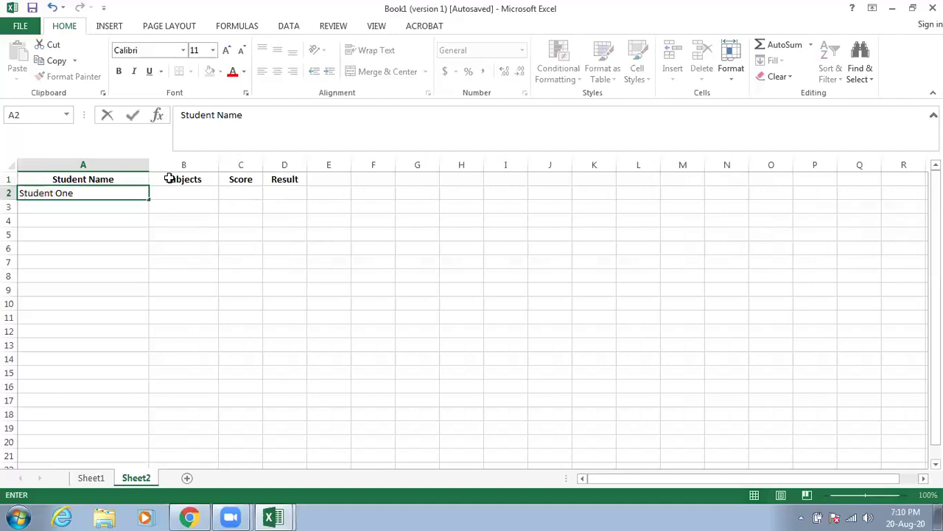
List the subjects Maths, Physics, Chemistry, Biology and English in B2:B6.
click(182, 190)
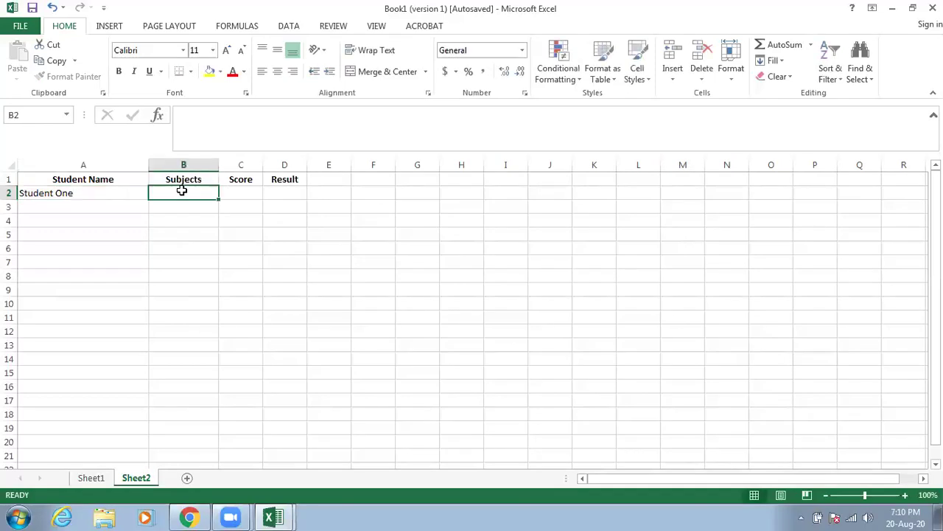
text(Maths)
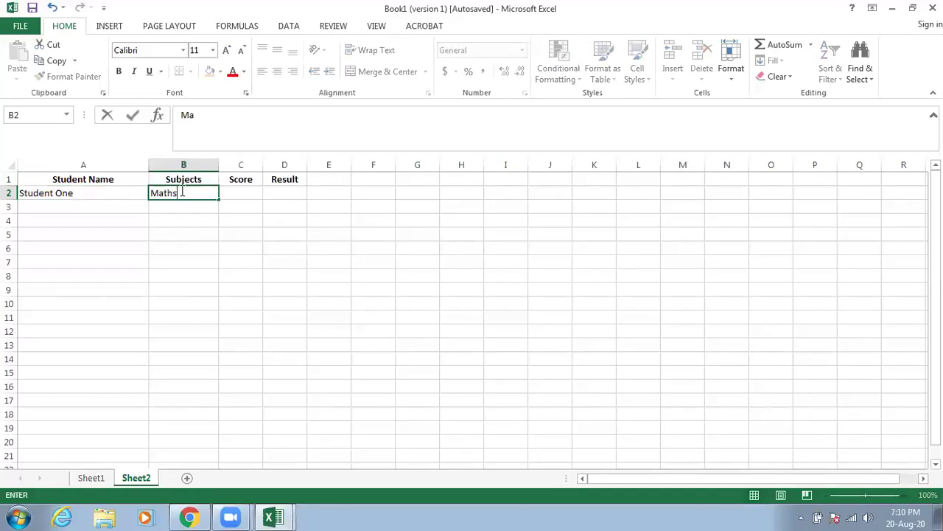
click(186, 210)
click(189, 197)
click(192, 204)
text(Physics)
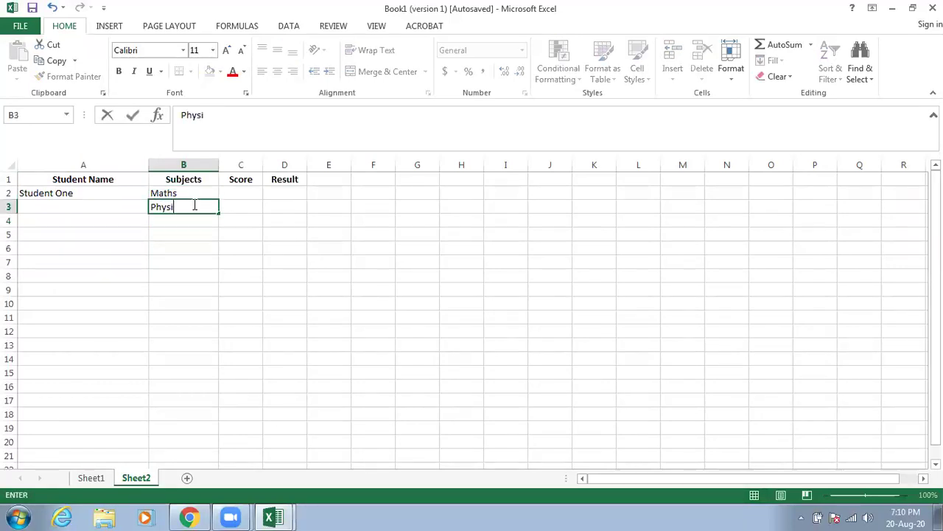
click(186, 222)
text(Chemistry)
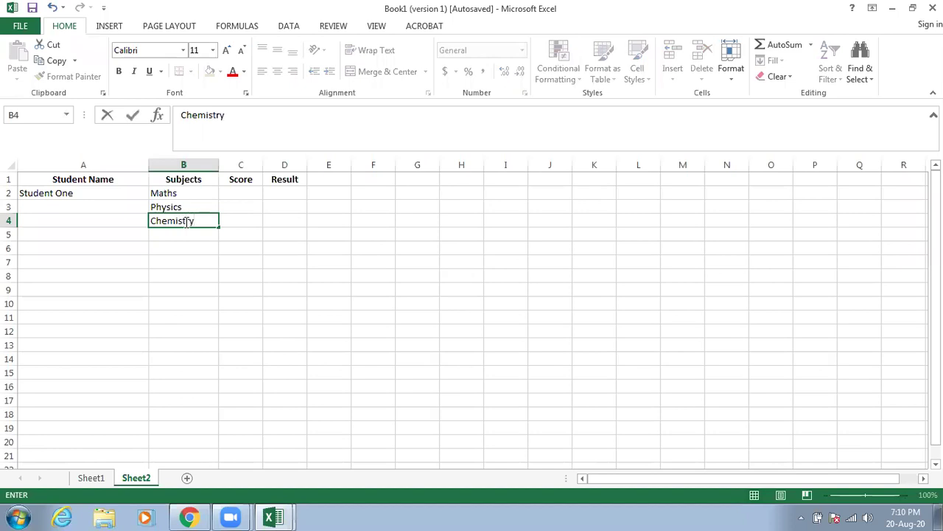
click(192, 235)
text(Biology)
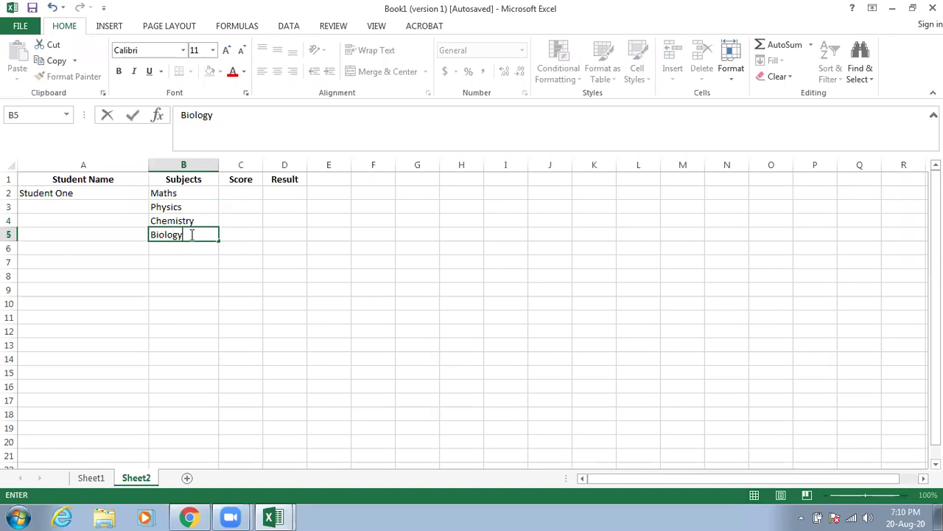
click(182, 248)
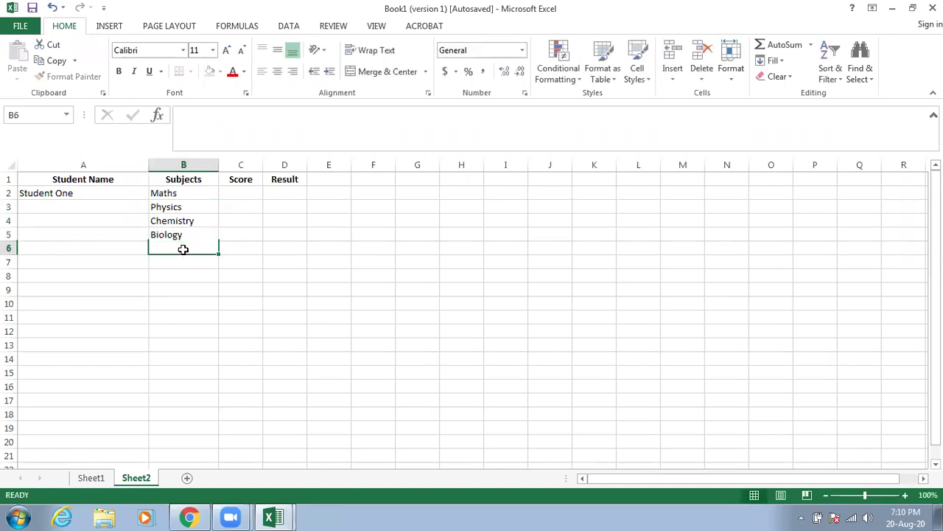
text(M)
key(BackSpace)
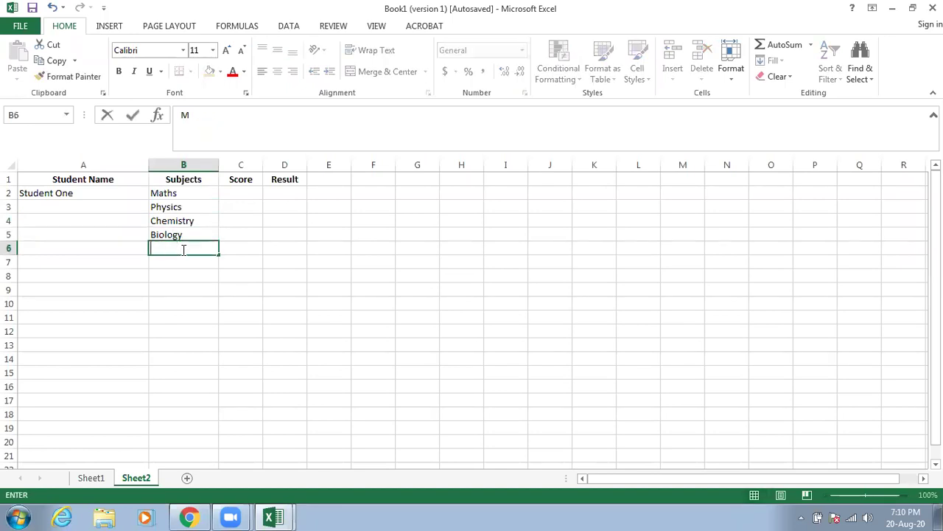
text(English)
Enter the scores 80, 60, 90, 100 and 45 for the five subjects in C2:C6.
click(237, 195)
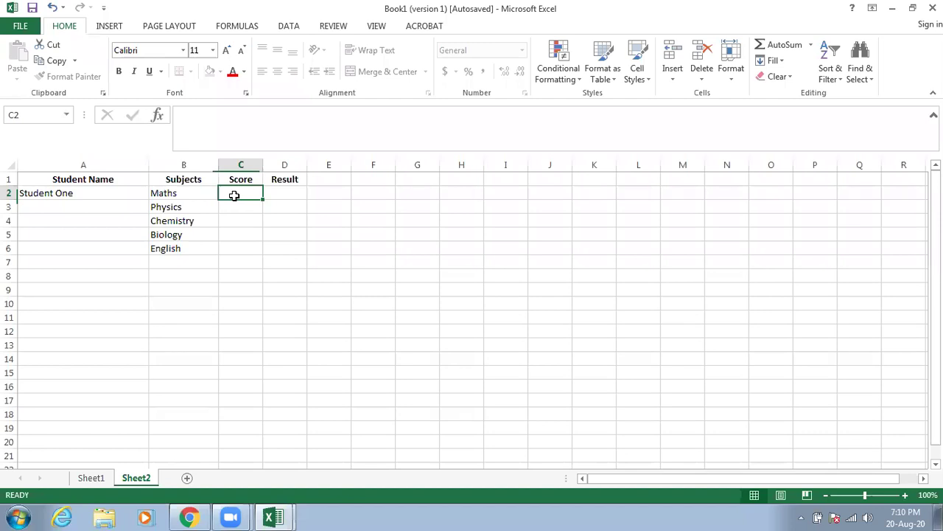
text(80)
key(Return)
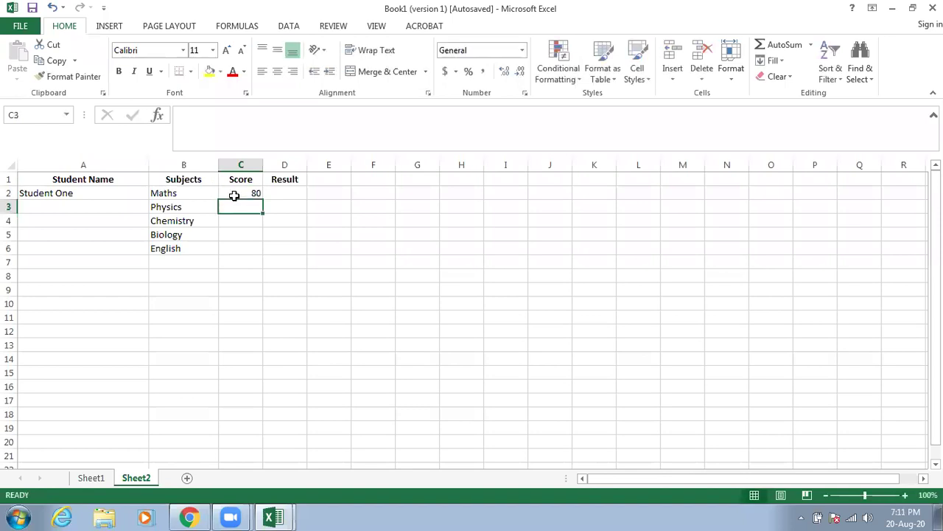
text(7)
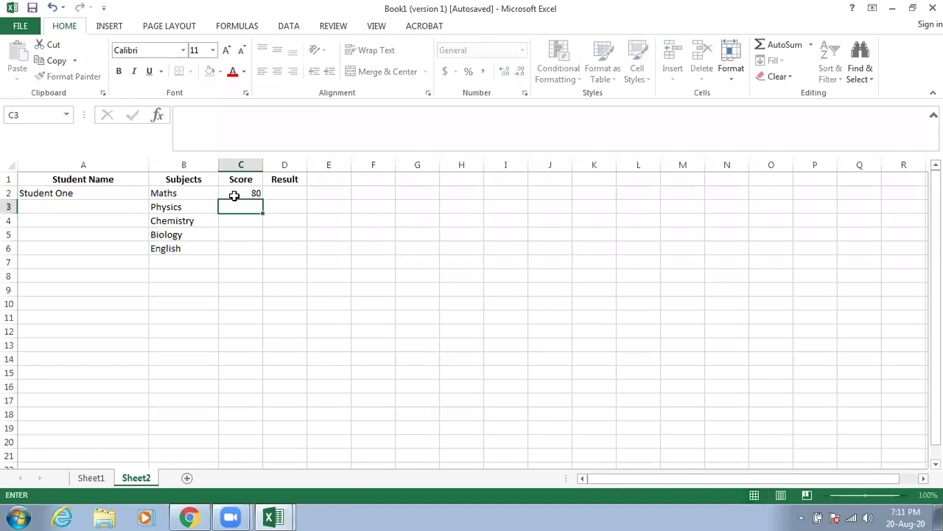
text(60)
key(Return)
text(90)
key(Return)
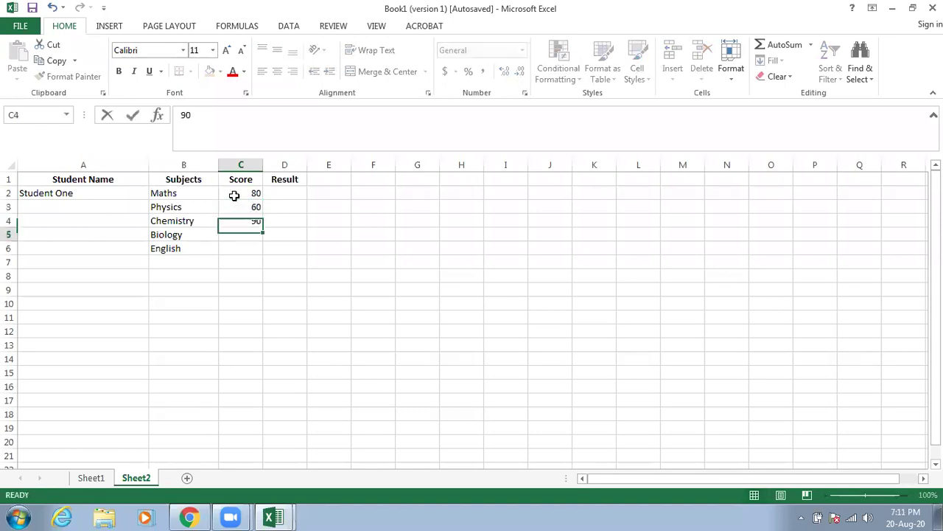
text(100)
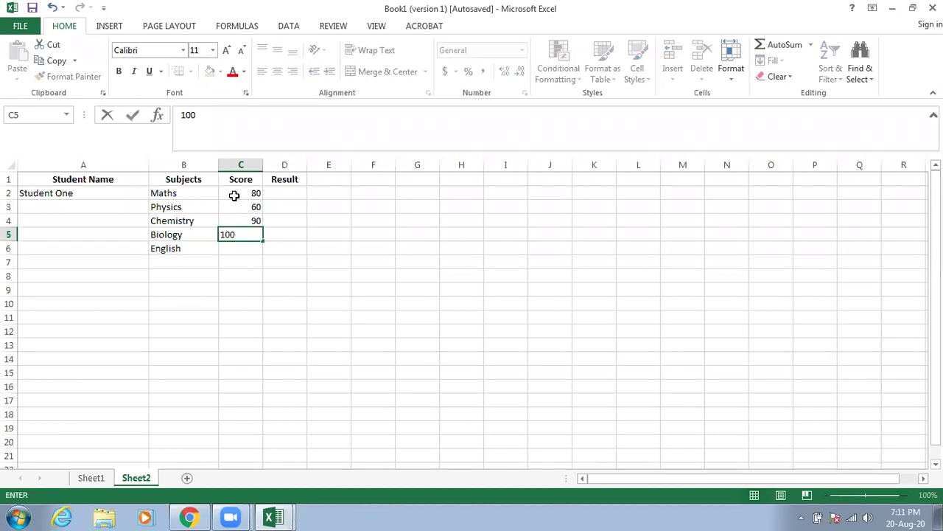
key(Return)
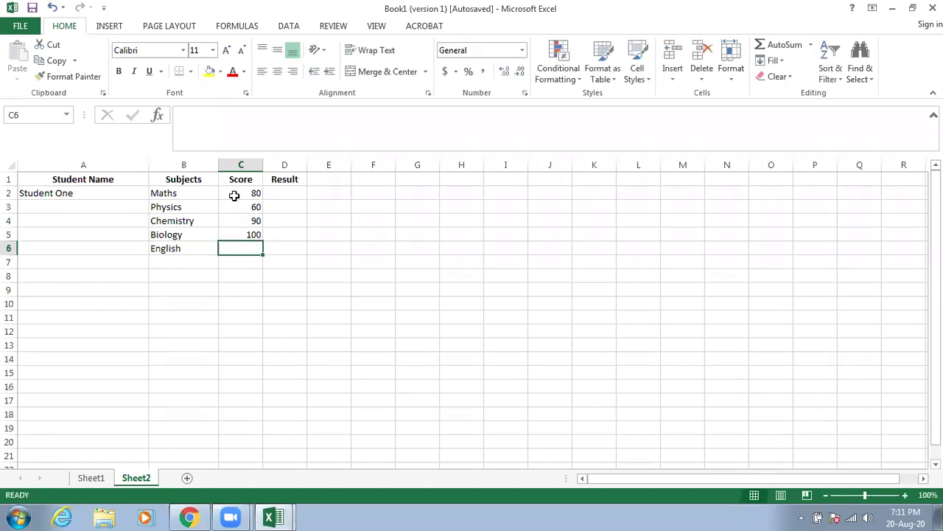
text(45)
click(295, 203)
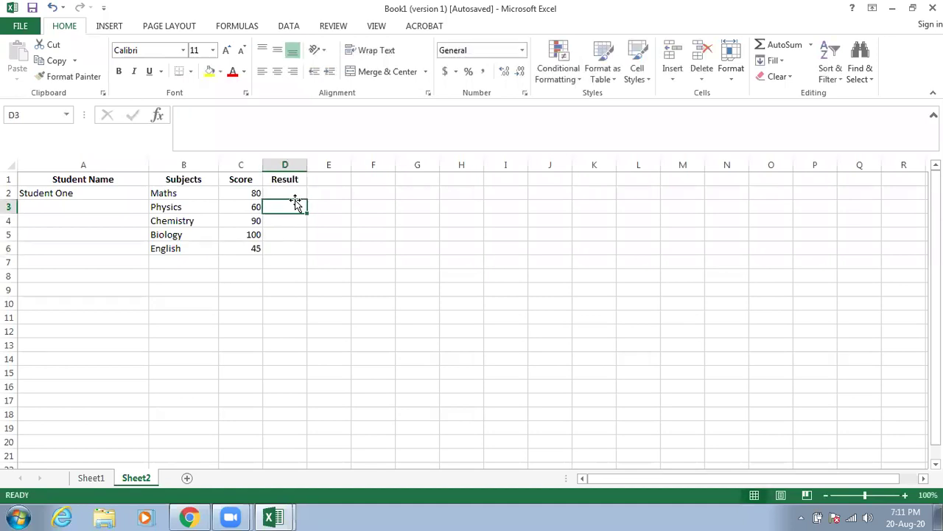
Replace the Result heading in D1 with Grade.
click(293, 193)
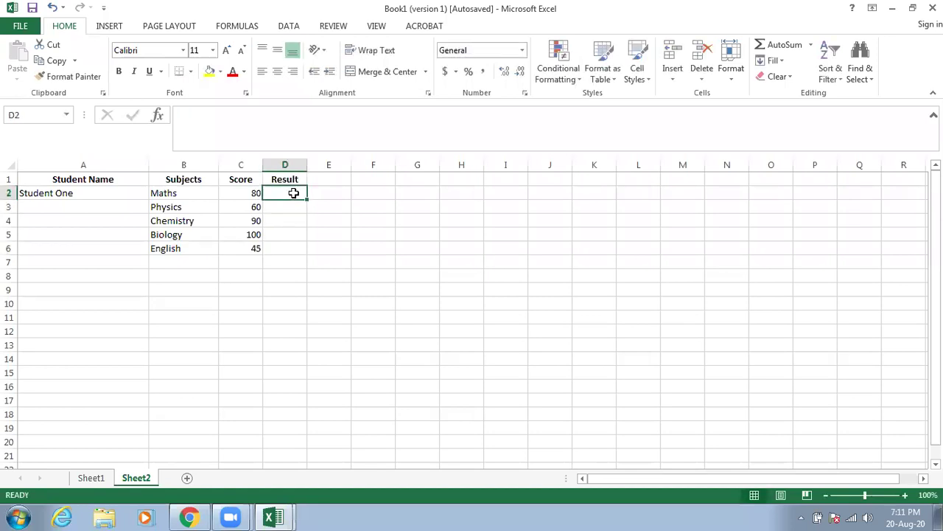
double_click(294, 179)
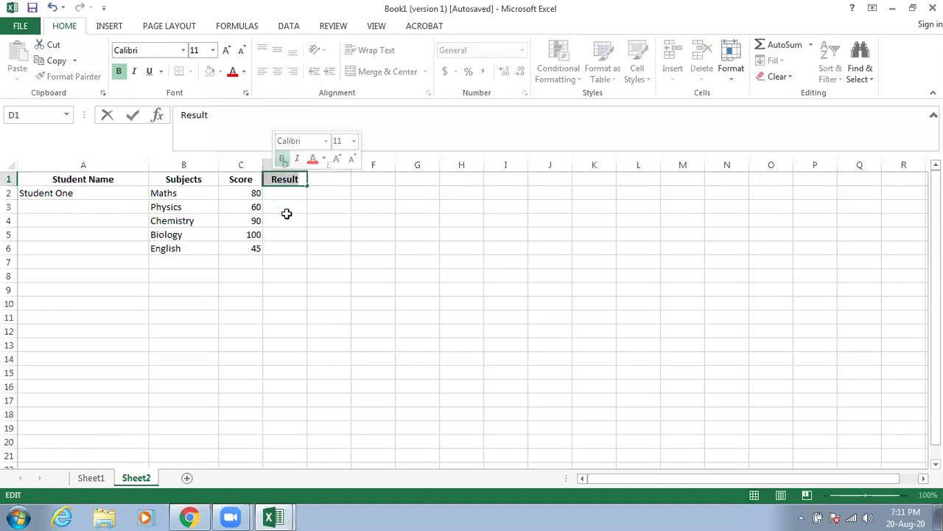
text(Grade)
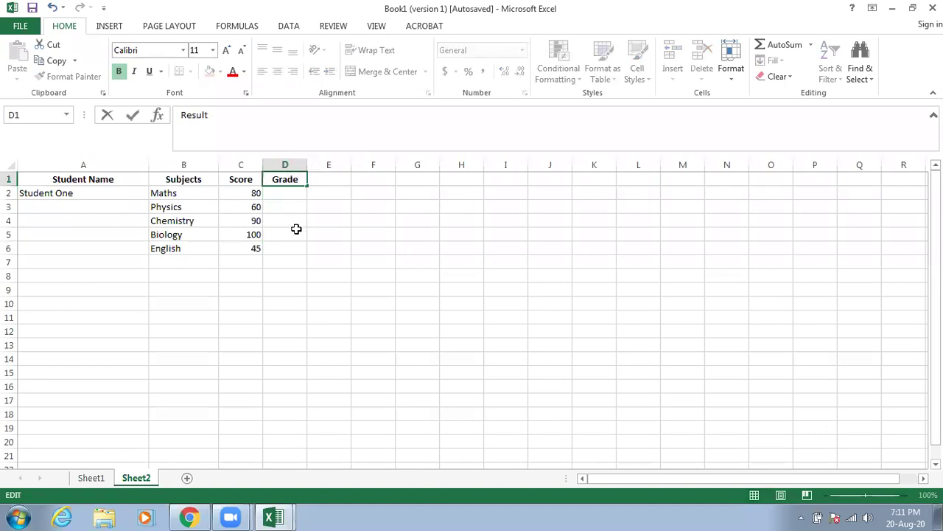
click(297, 234)
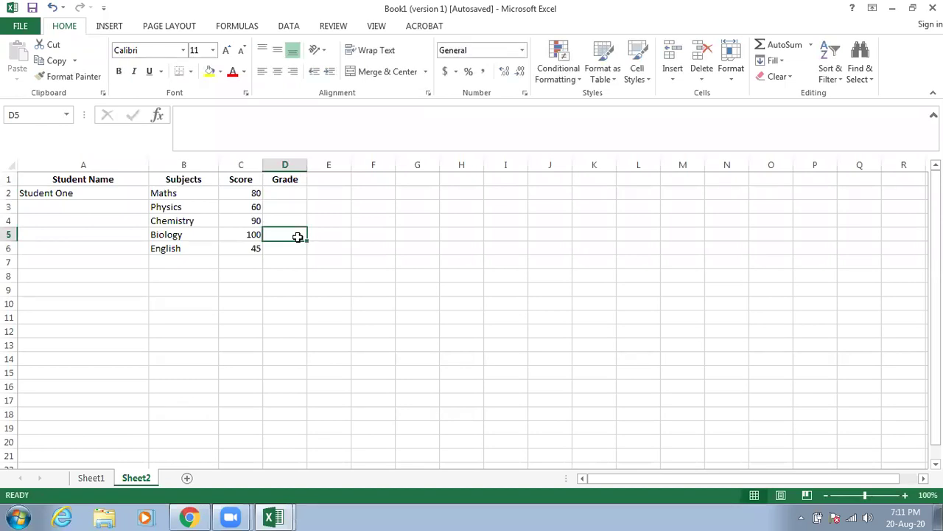
Start the Grade formula in D2 with an IF that returns "F" when C2<50, closing that condition before a comma.
click(285, 194)
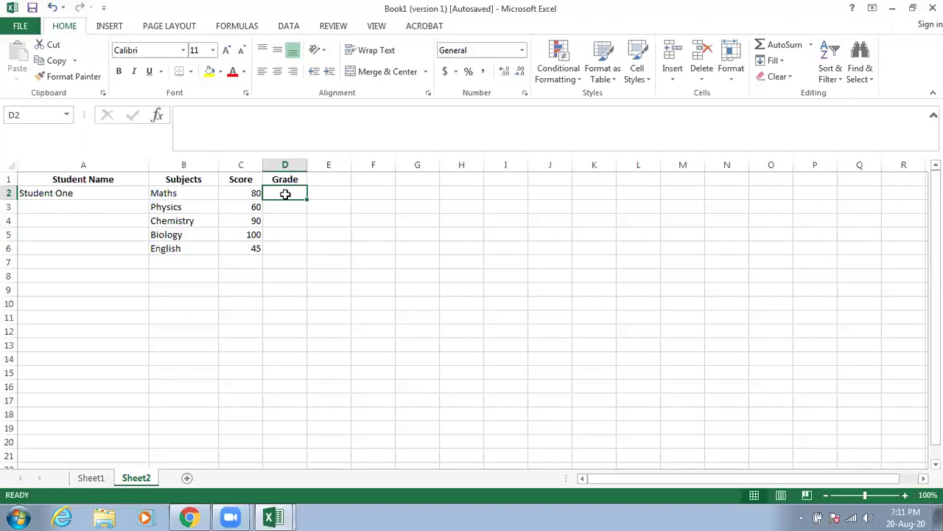
text(=i)
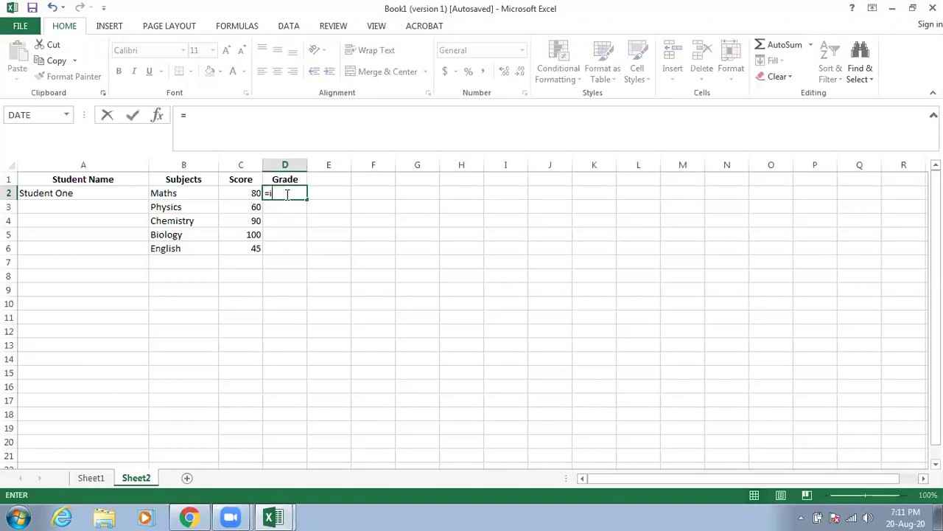
text(f)
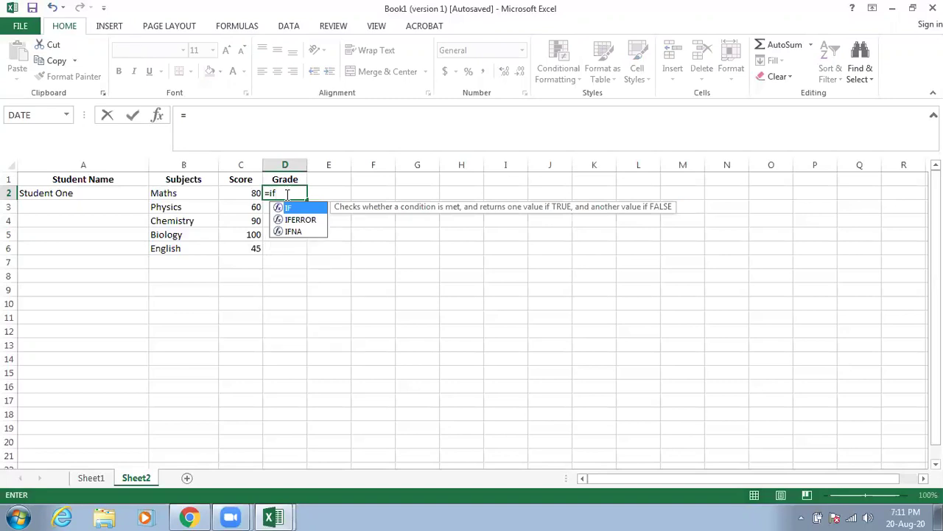
key(Tab)
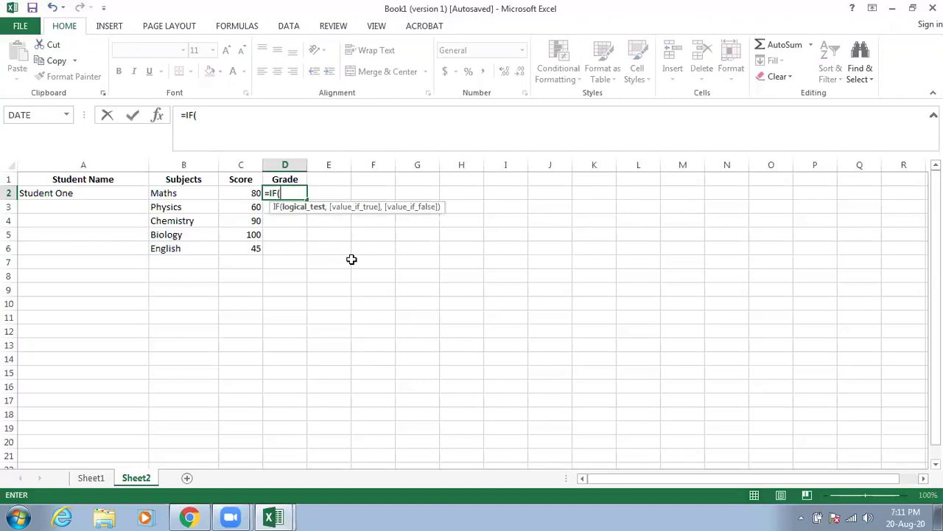
click(243, 193)
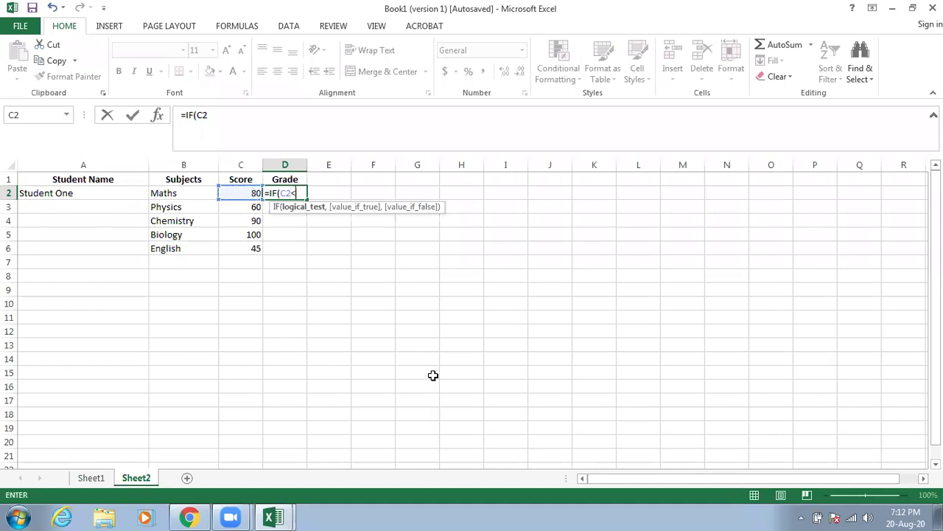
text(<50)
text(,)
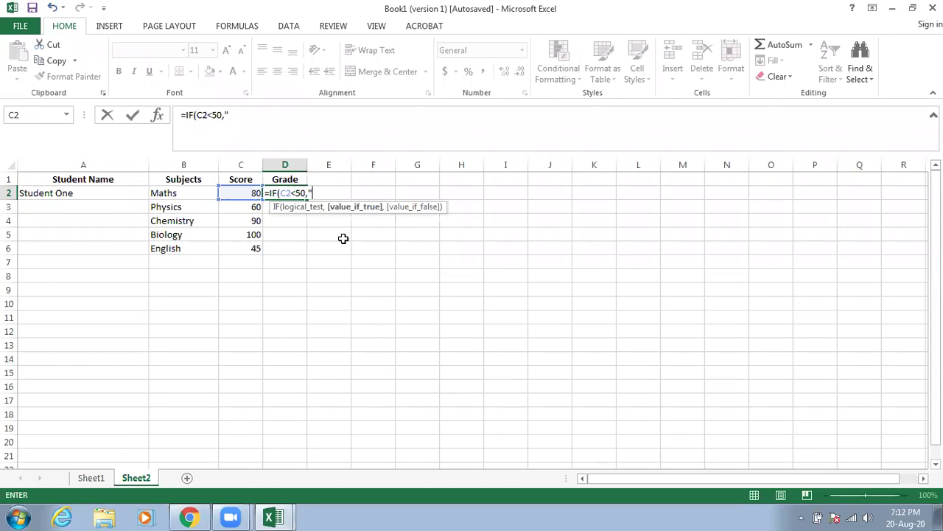
text(F)
text("),)
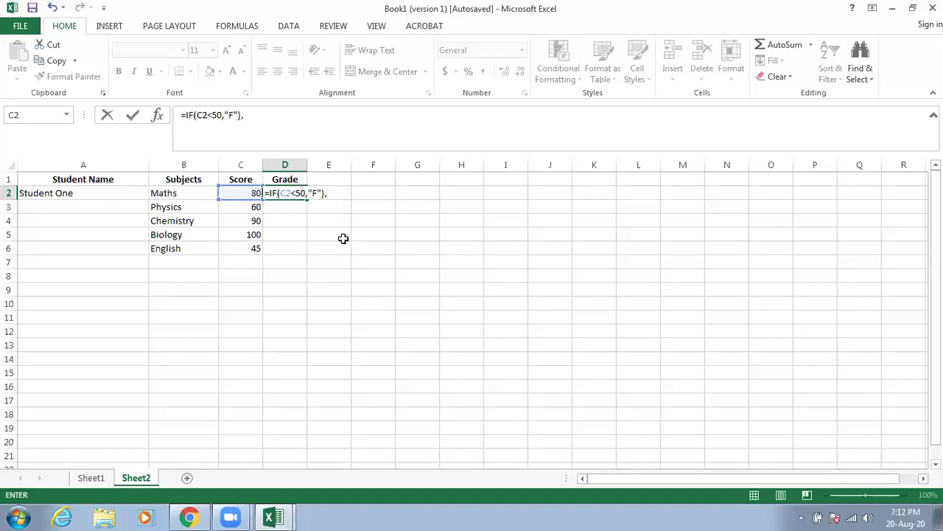
Extend the D2 formula with and(if(C2<=60,"E") for the E grade.
text(and)
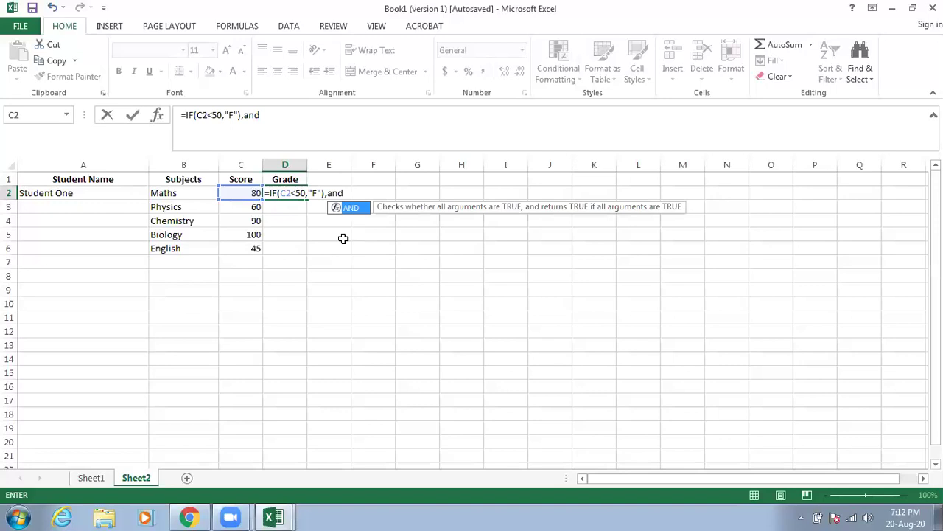
text(()
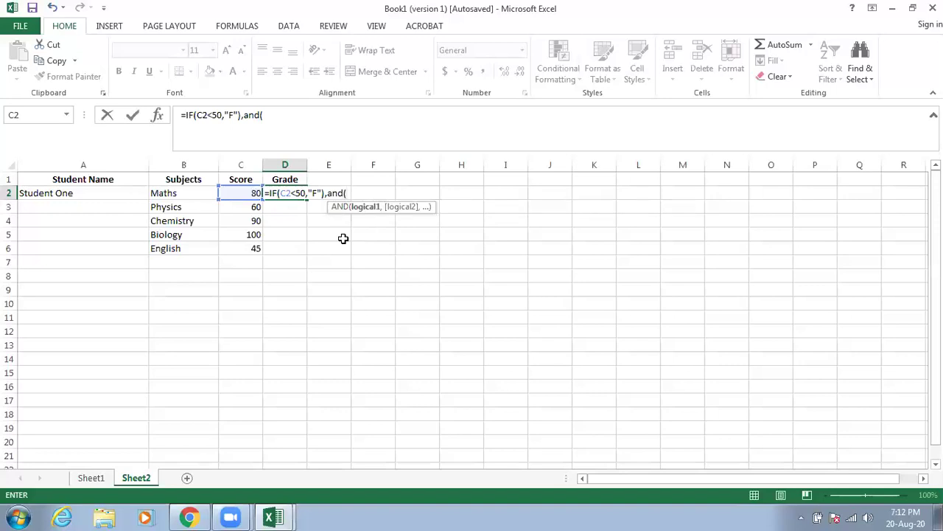
text(if)
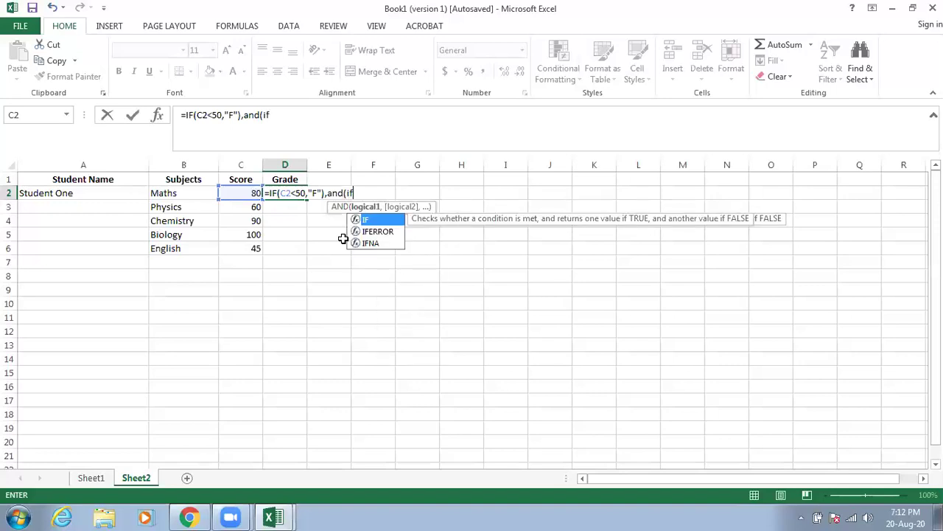
text(()
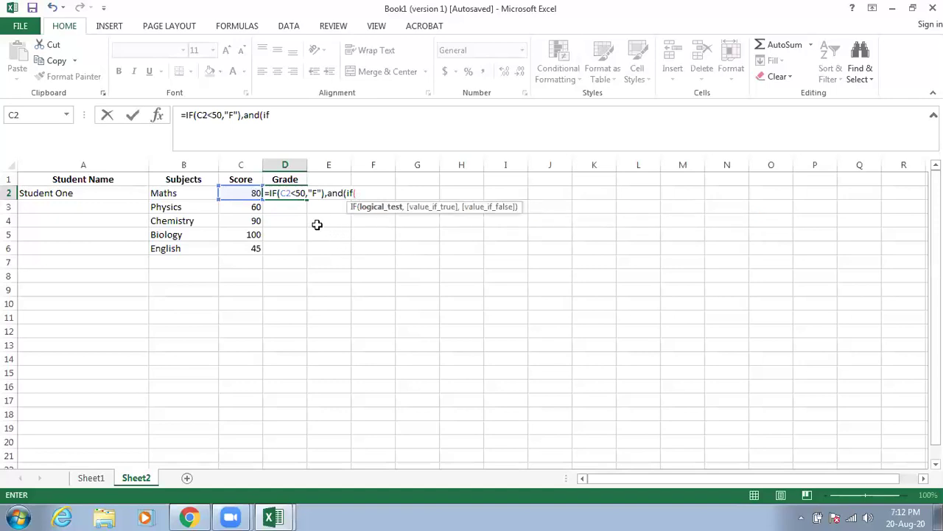
click(242, 193)
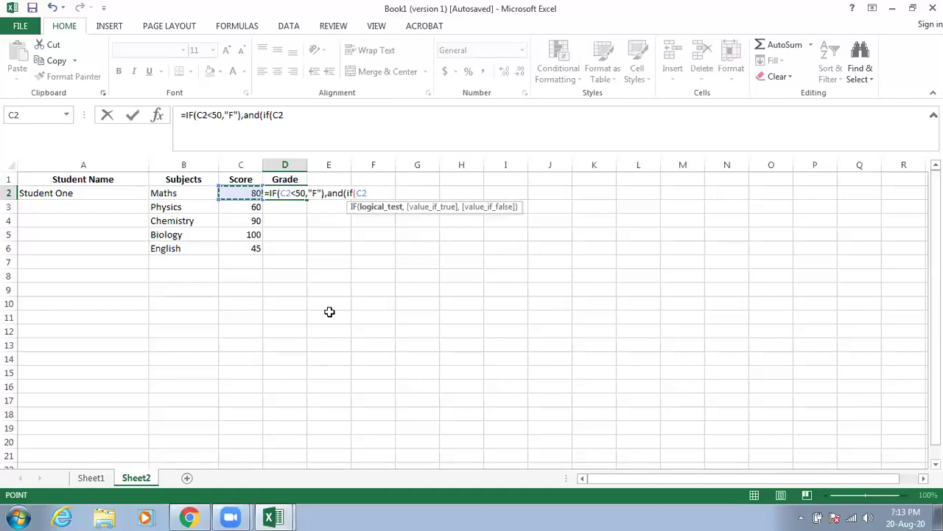
text(<=60)
text(,)
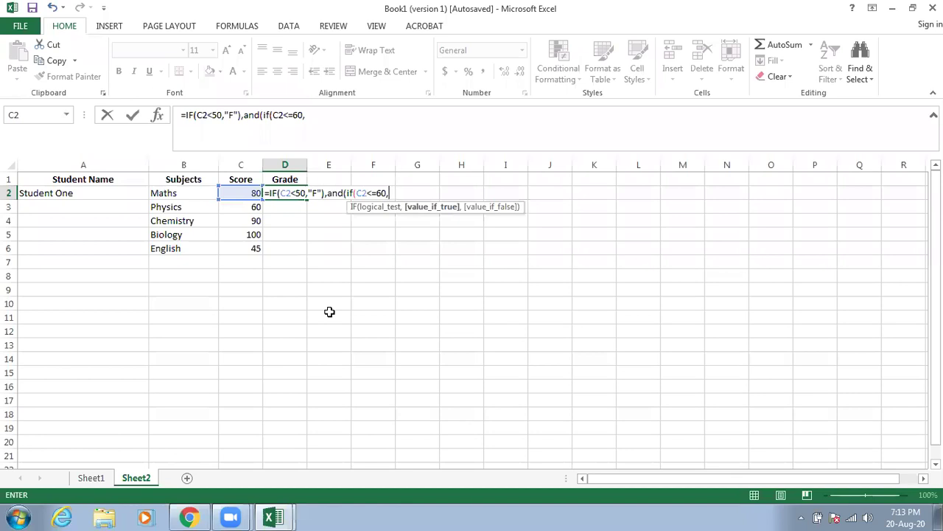
text(E)
key(BackSpace)
text("E"))
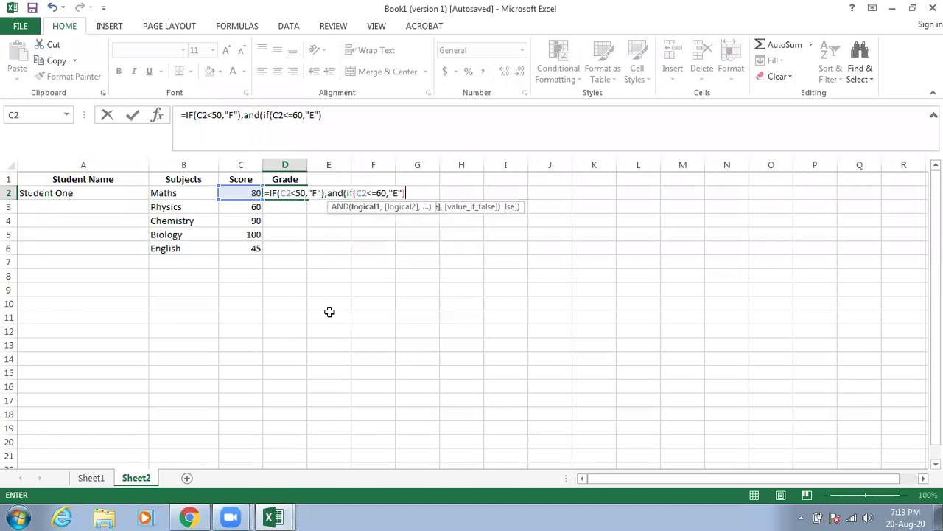
Append a nested and(if(C2<=70,"C") condition to the D2 formula for the C grade.
text(,and)
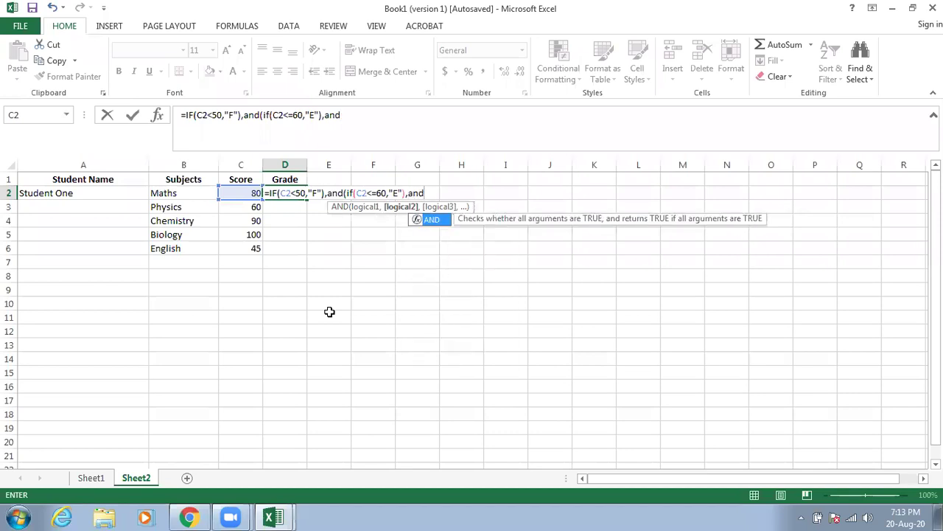
text((if)
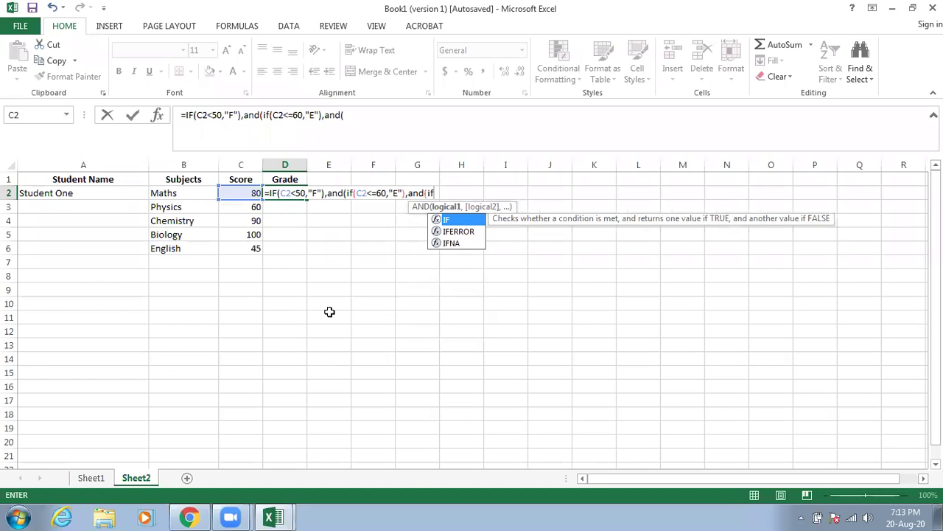
text(()
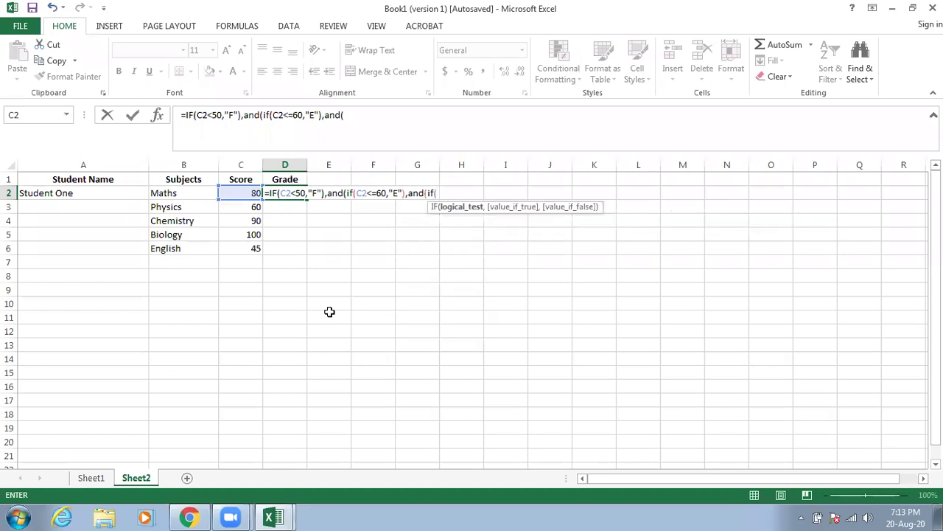
click(233, 190)
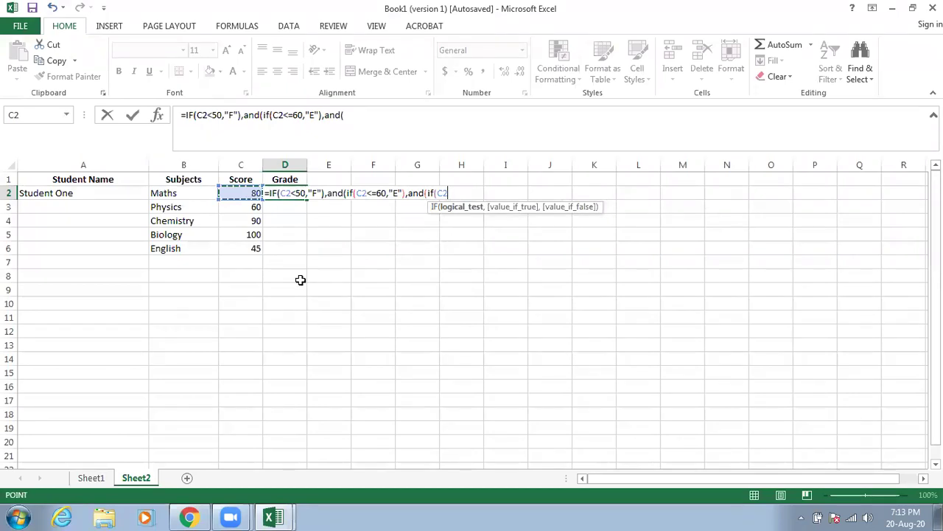
text(<=)
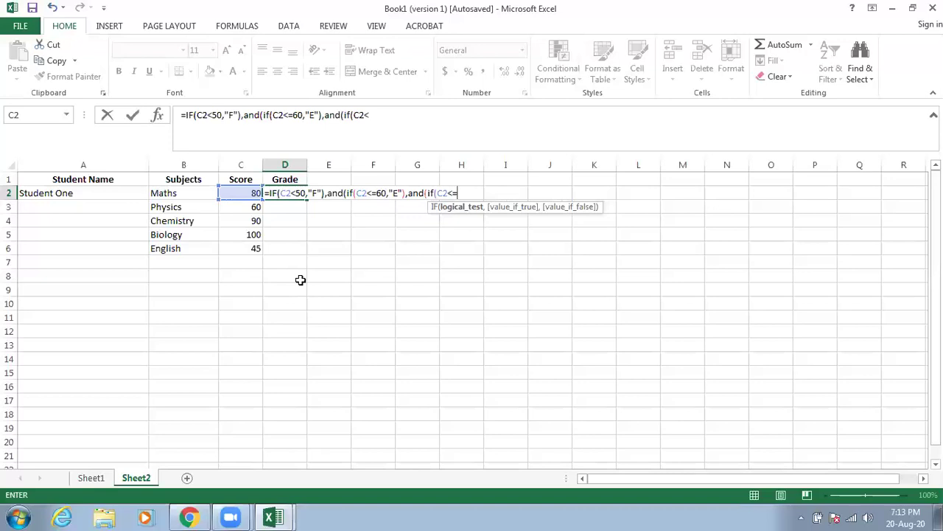
text(70,)
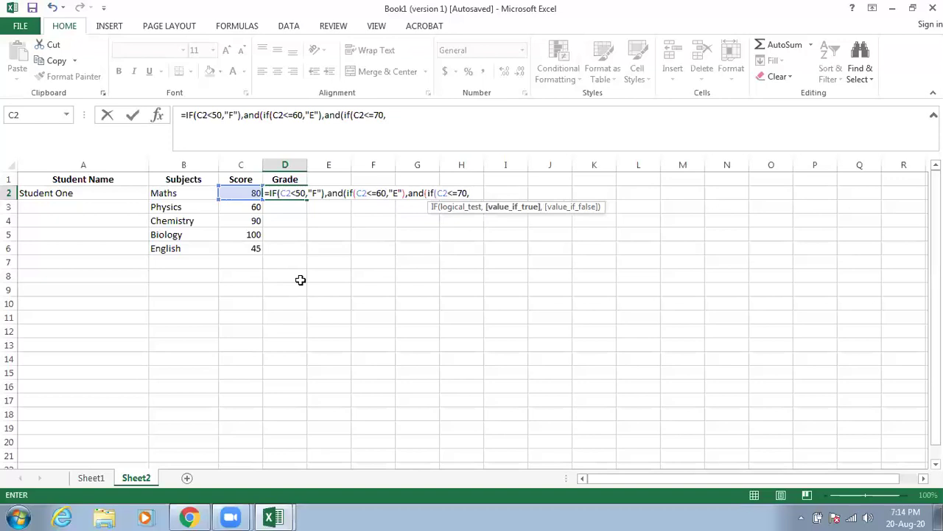
text("C"),)
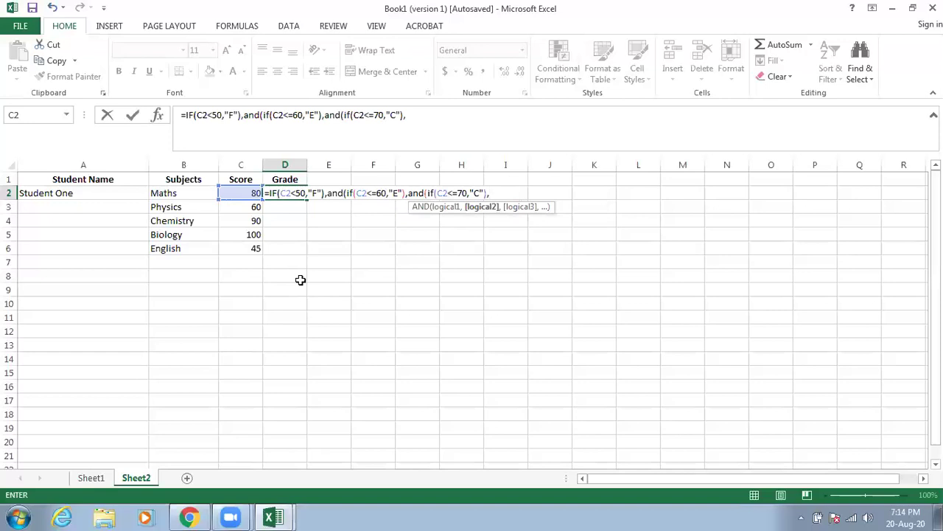
Append a nested and(if(C2<=80,"B") condition to the D2 formula for the B grade.
text(and)
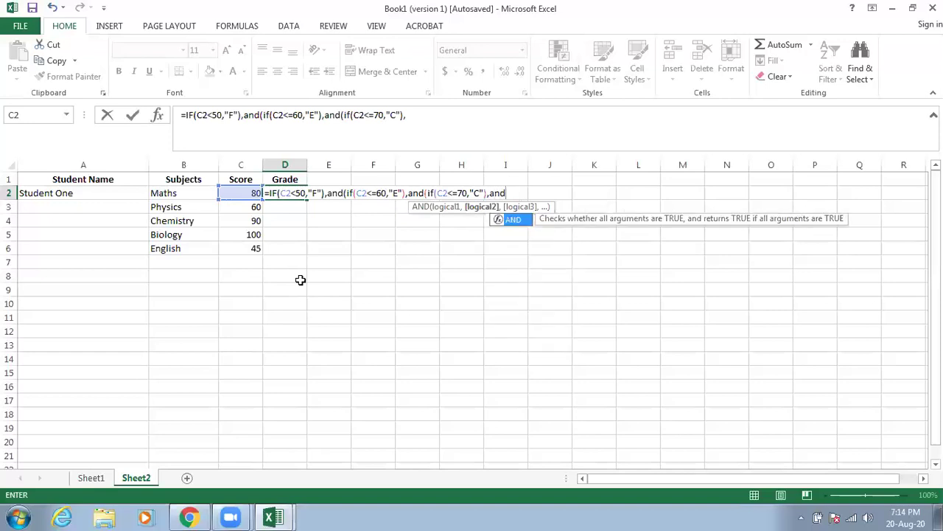
text(()
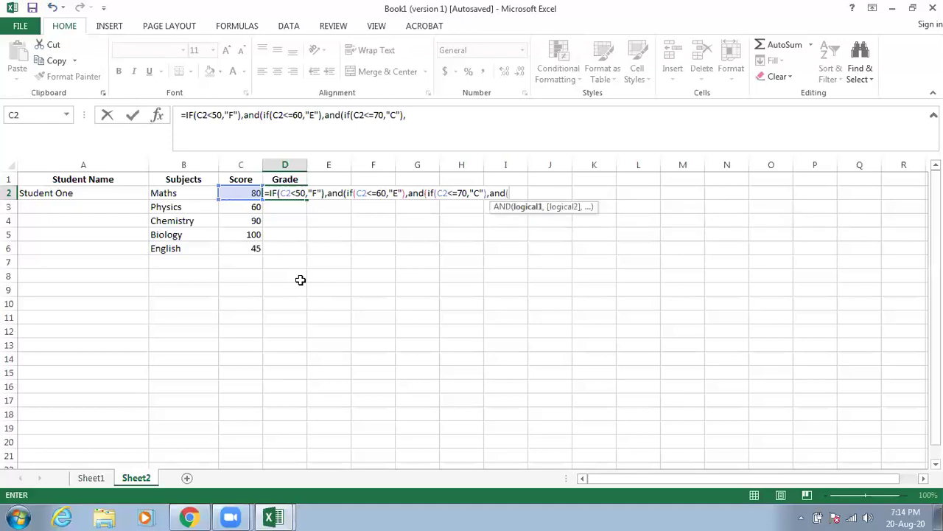
text(if()
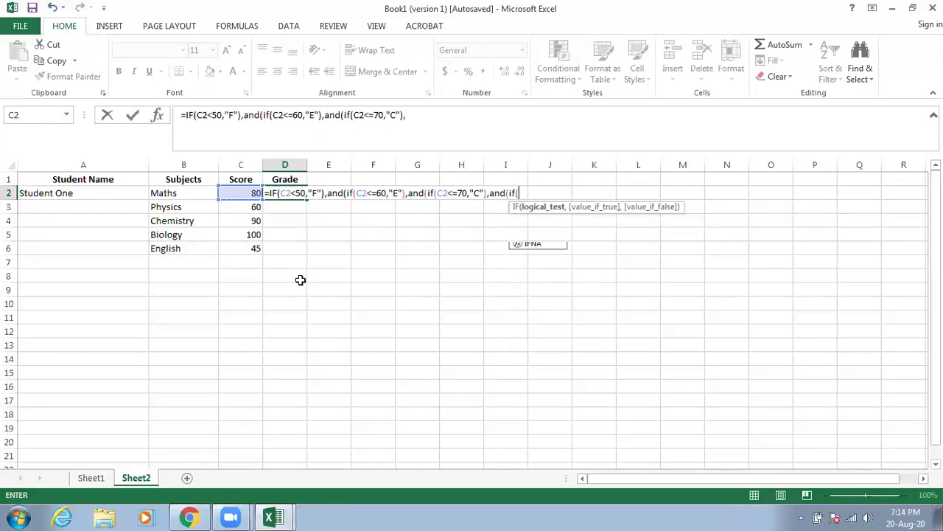
click(251, 194)
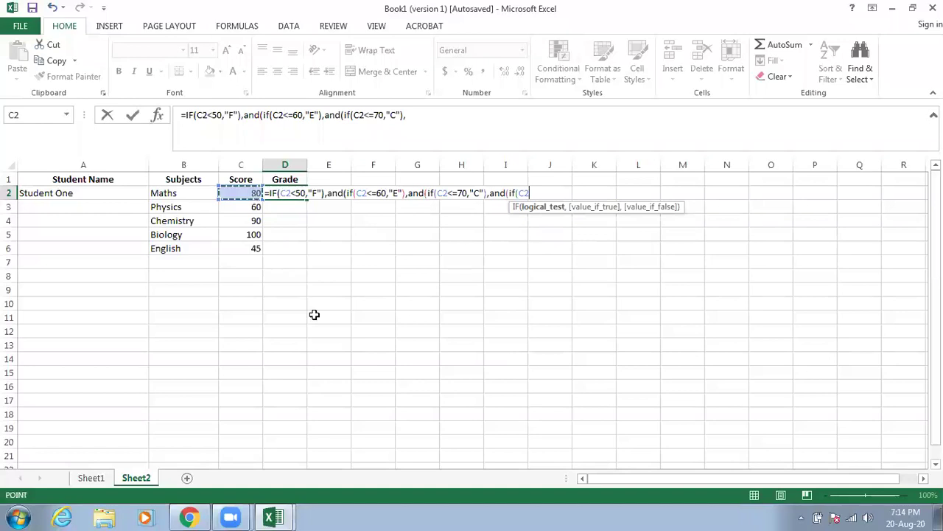
text(<=80,")
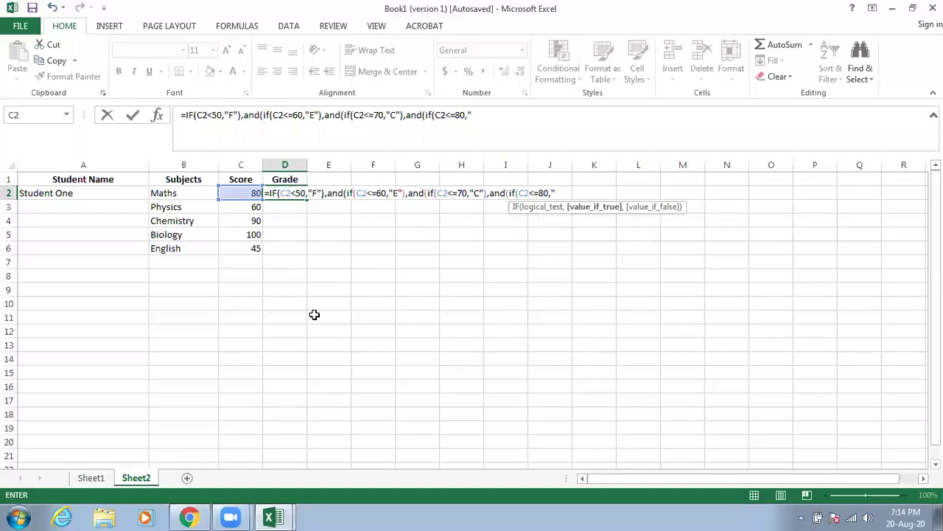
text(B")
text())
text(,)
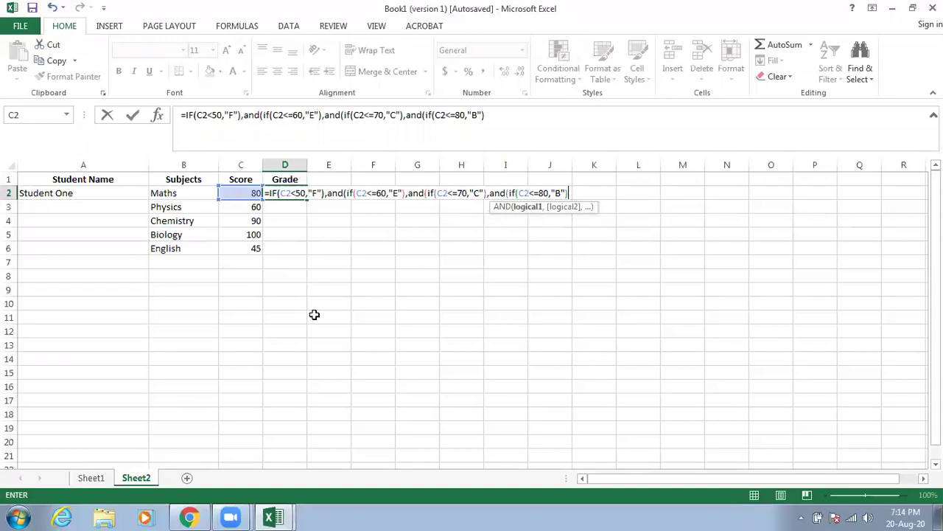
Append a nested and(if(C2<=90,"A") condition to the D2 formula for the A grade.
text(and)
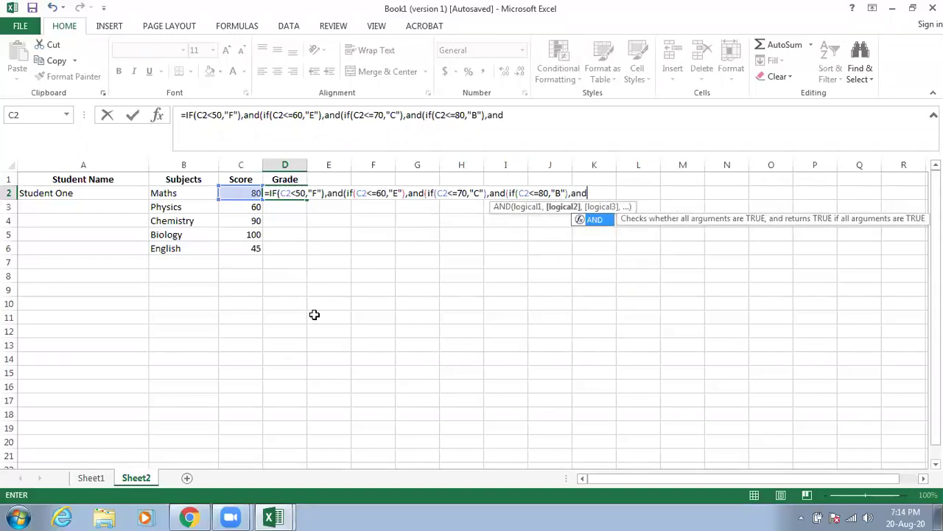
text((if)
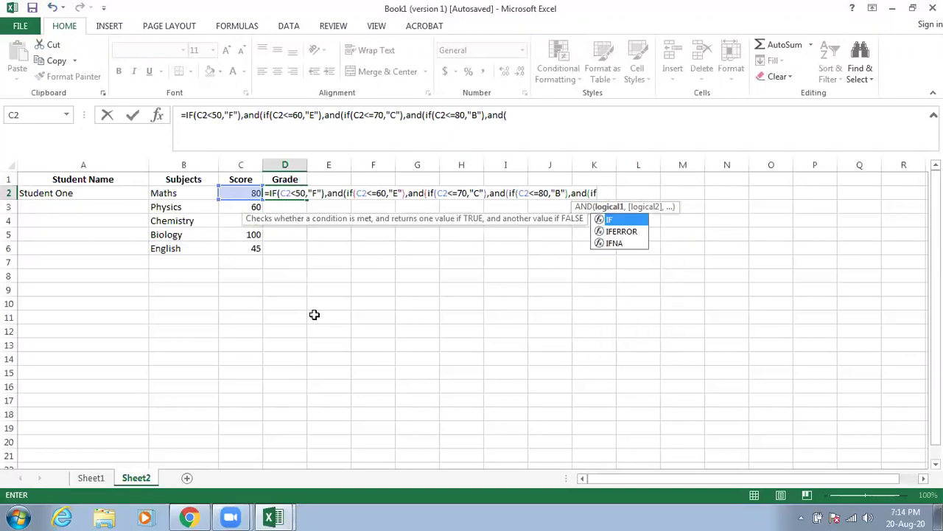
text(()
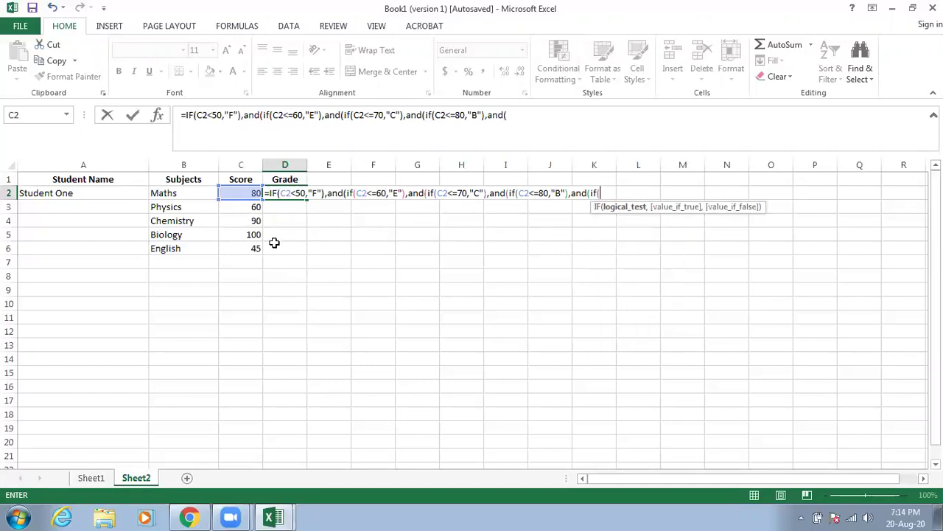
click(246, 194)
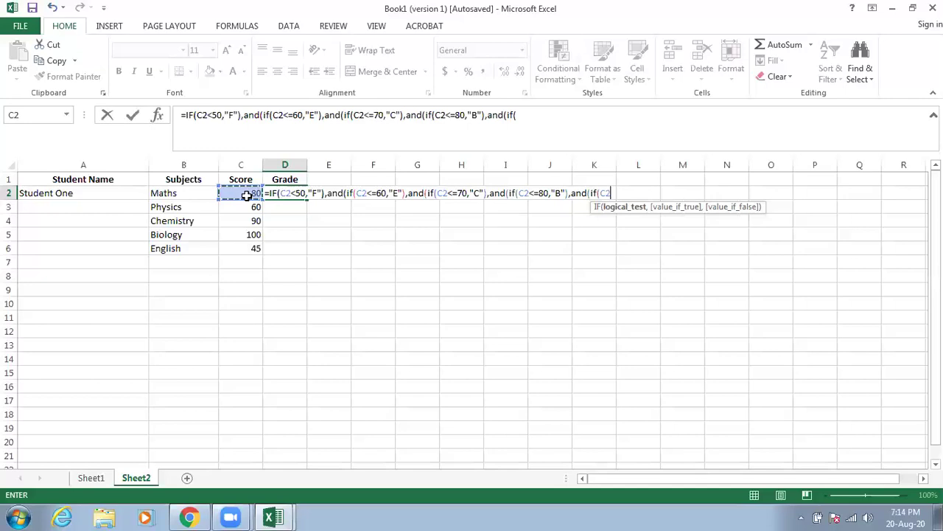
text(<=90))
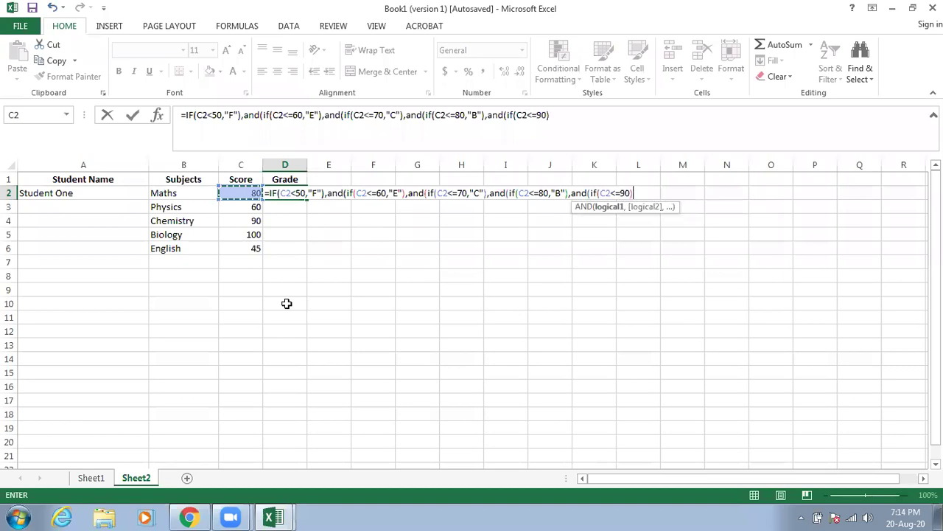
text(,)
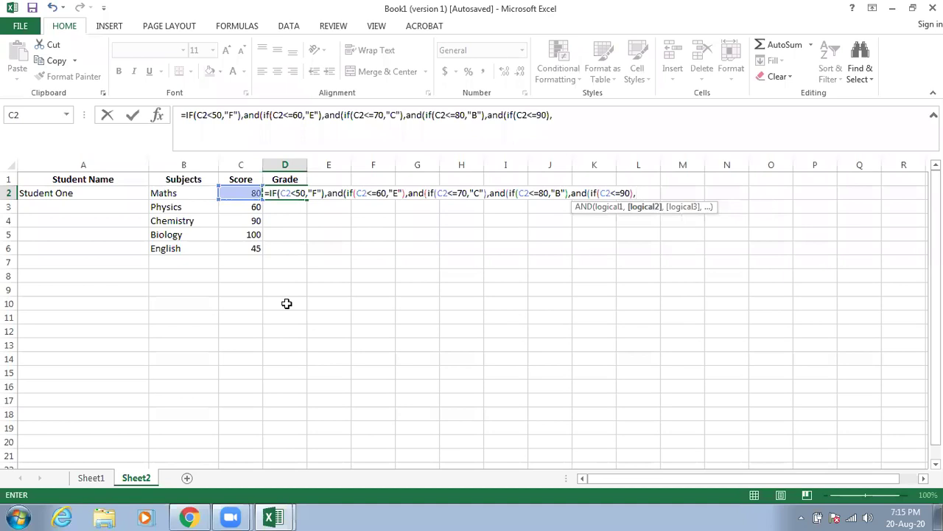
key(BackSpace)
key(BackSpace)
text(,)
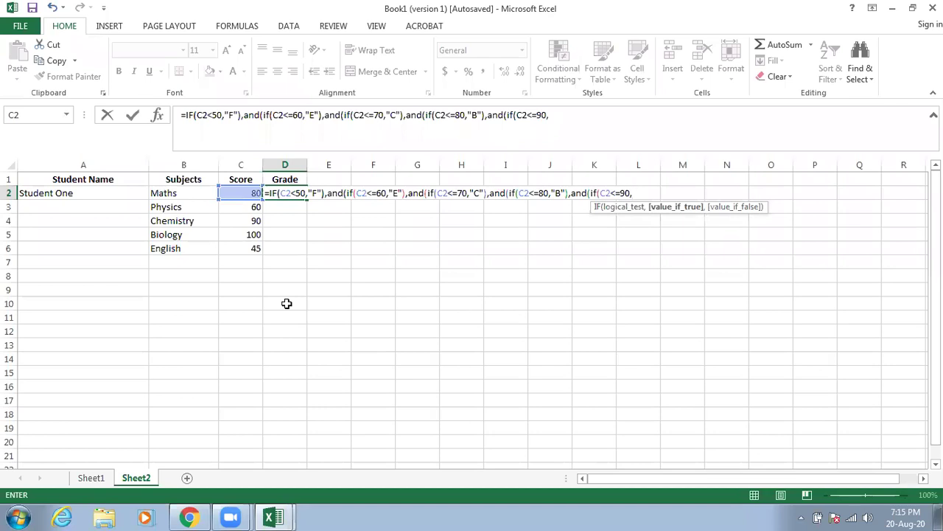
text("A"),)
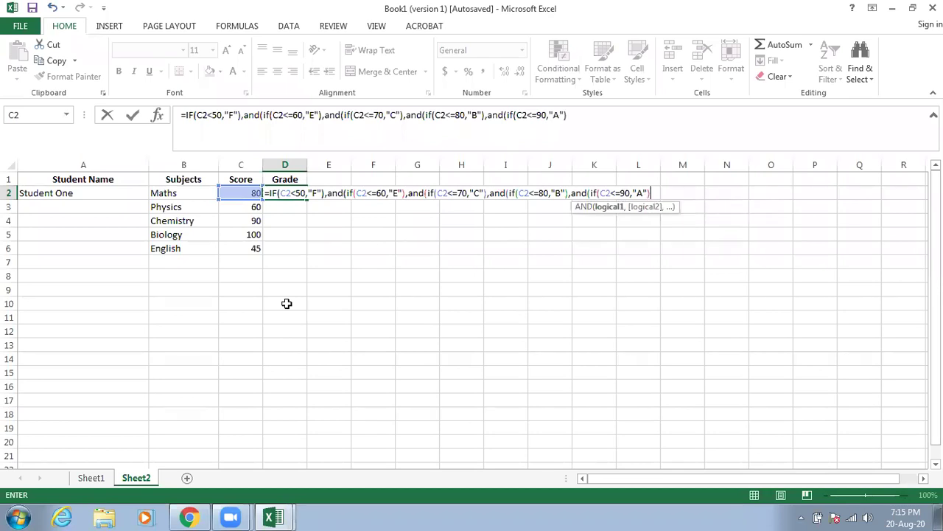
Append a nested and(if(C2<=100,"A+") condition to the D2 formula for the A+ grade.
text(and()
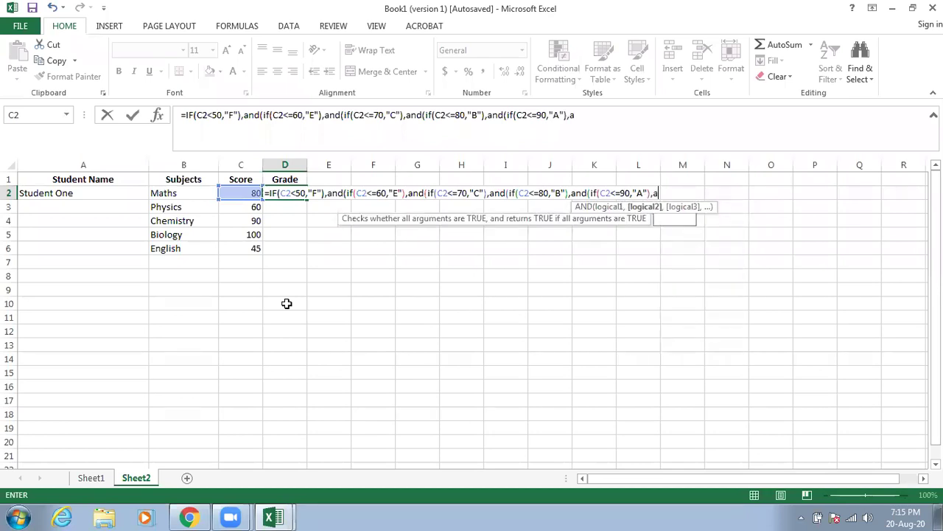
text(if()
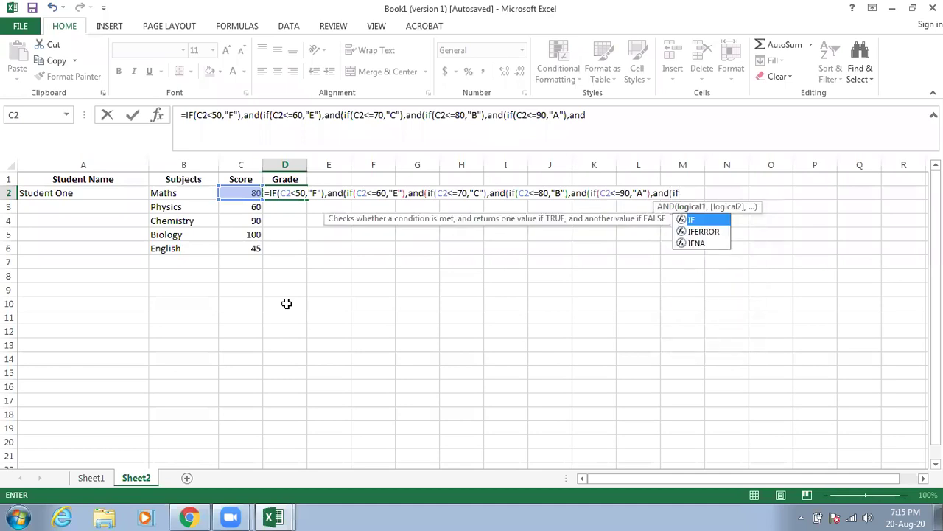
click(235, 194)
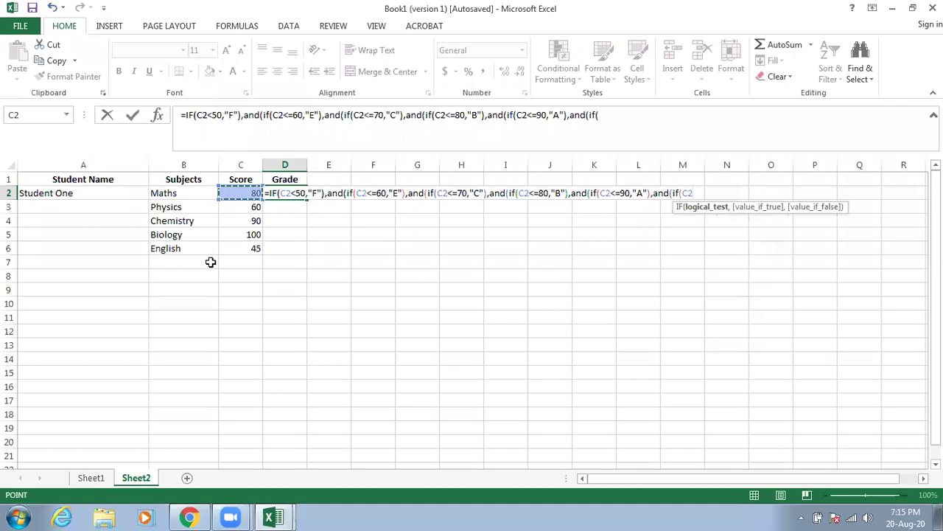
text(<=100,)
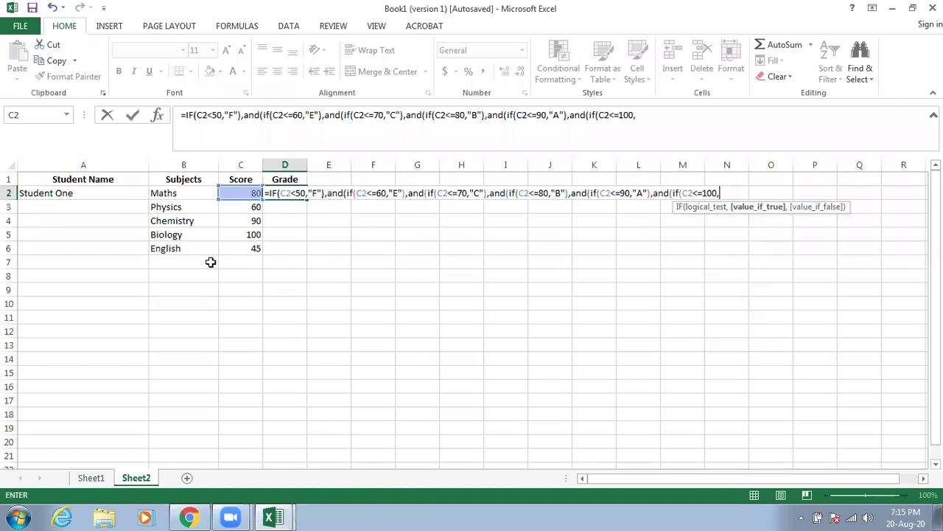
text("A+")))
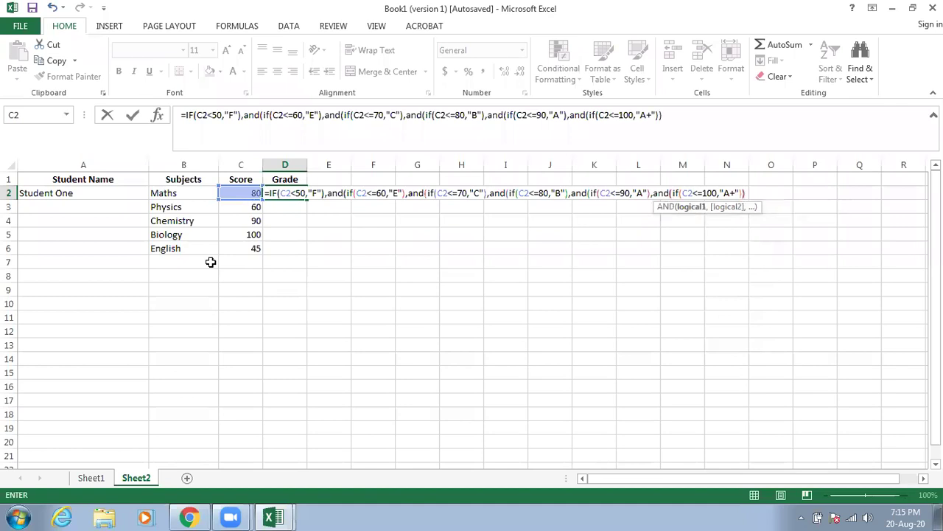
Add closing parentheses for the nested conditions in the D2 formula and try to enter it.
text()))
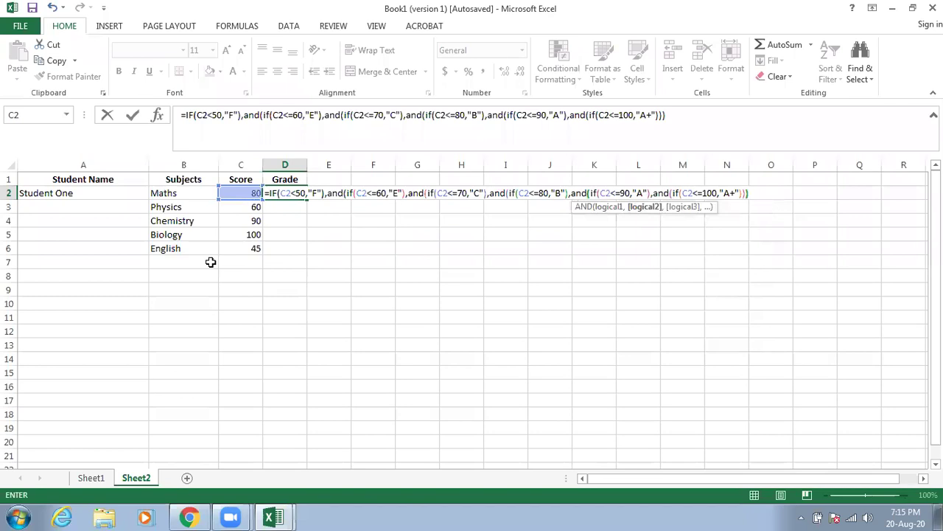
text())))
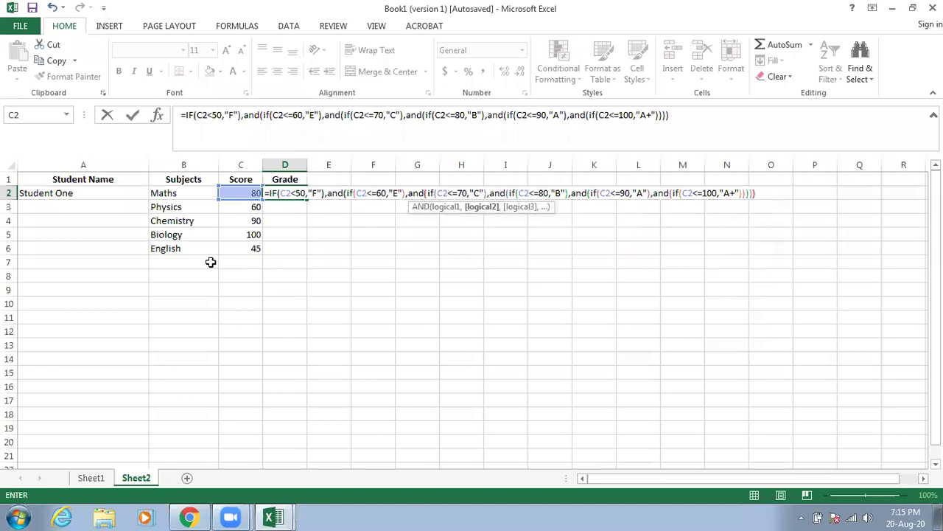
key(Return)
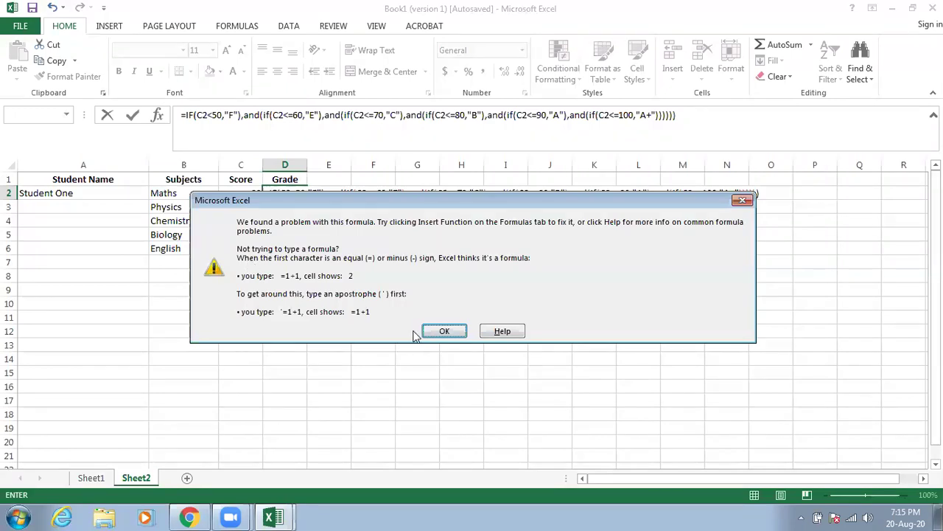
click(442, 331)
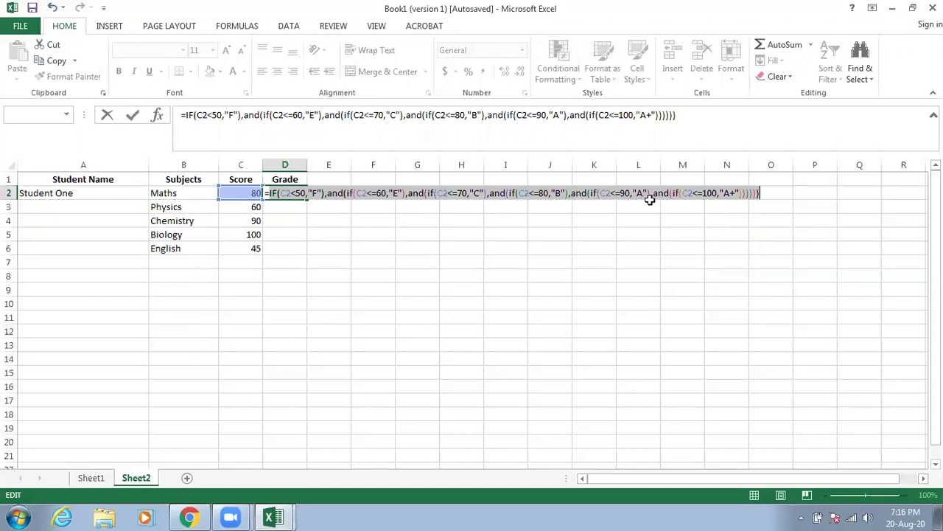
Try again to enter the D2 grade formula with its conditions as they stand.
click(759, 193)
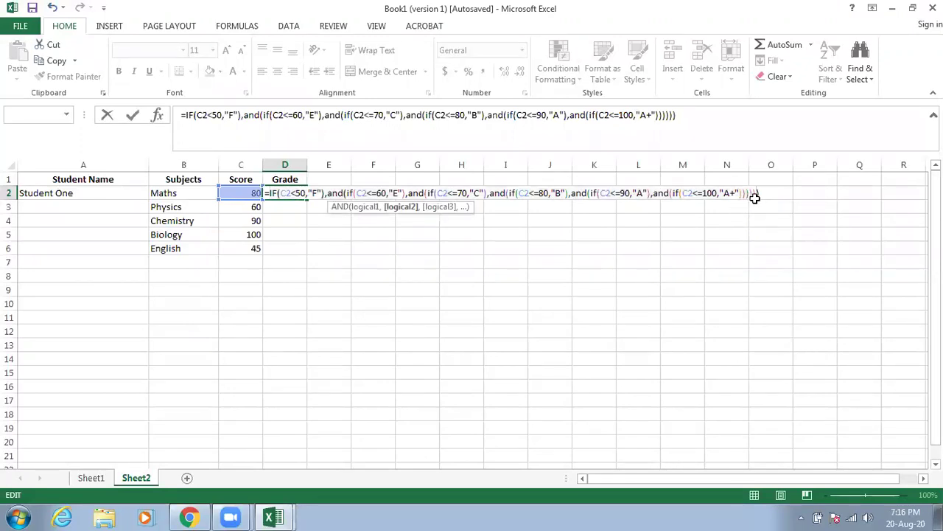
key(Return)
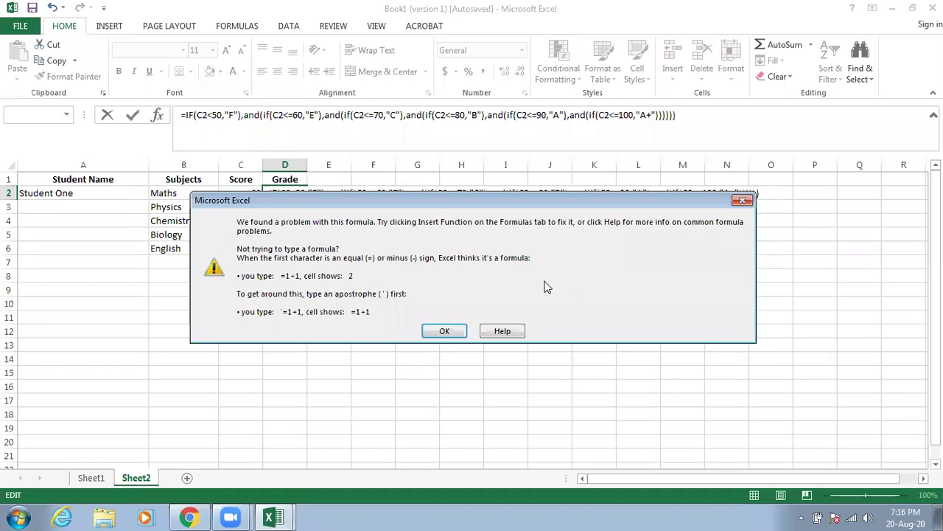
click(447, 332)
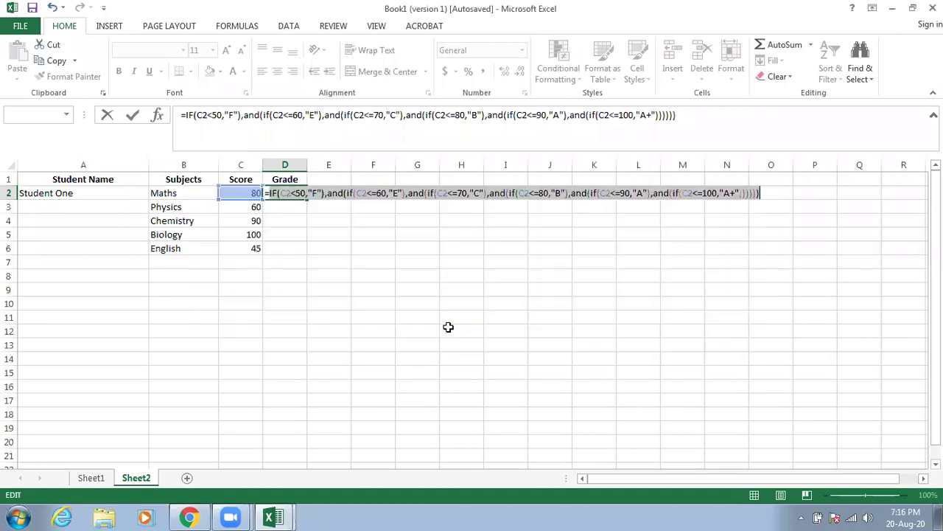
click(344, 194)
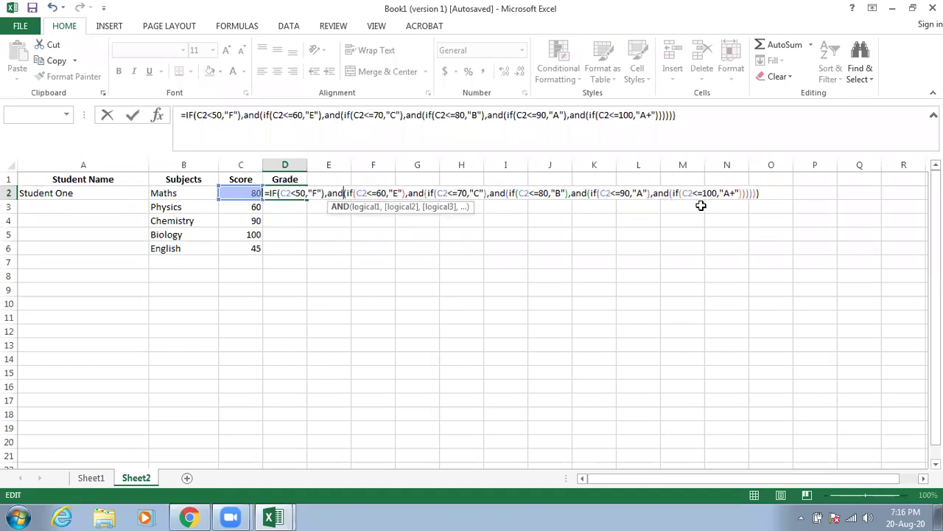
click(765, 194)
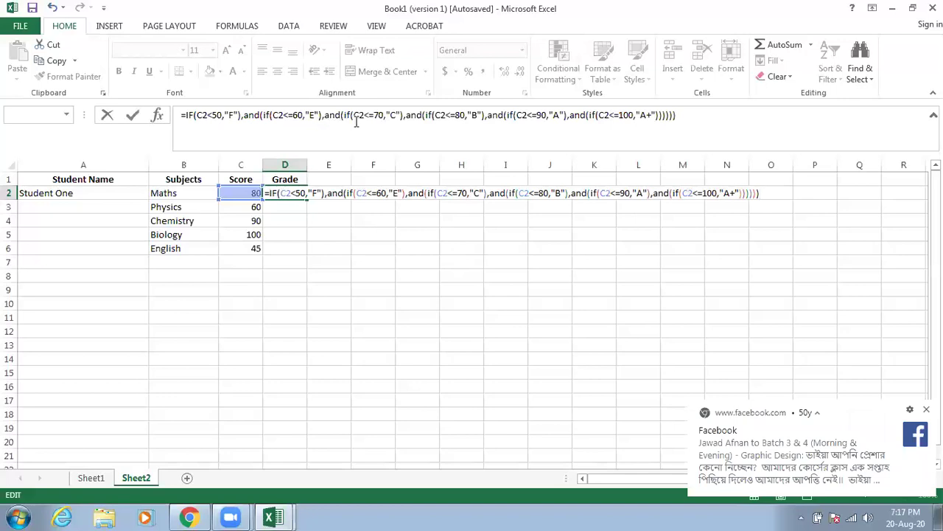
click(697, 117)
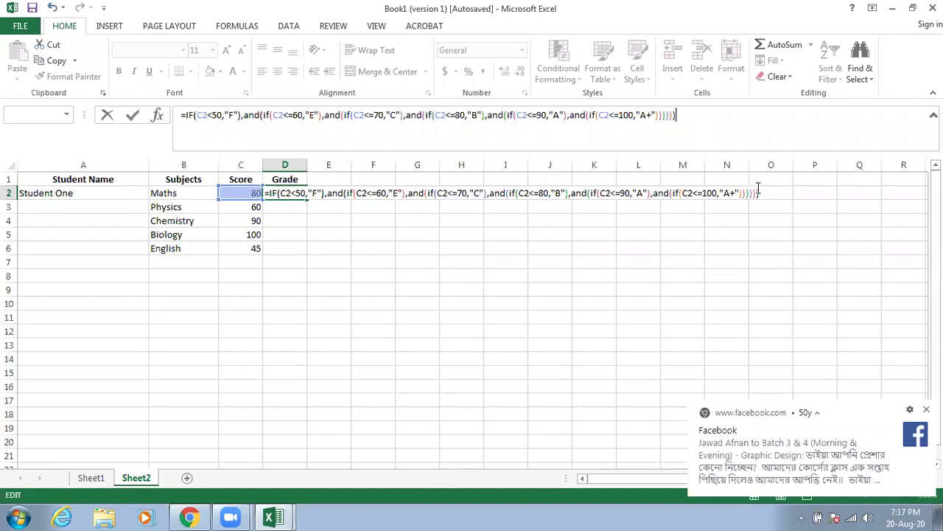
key(Return)
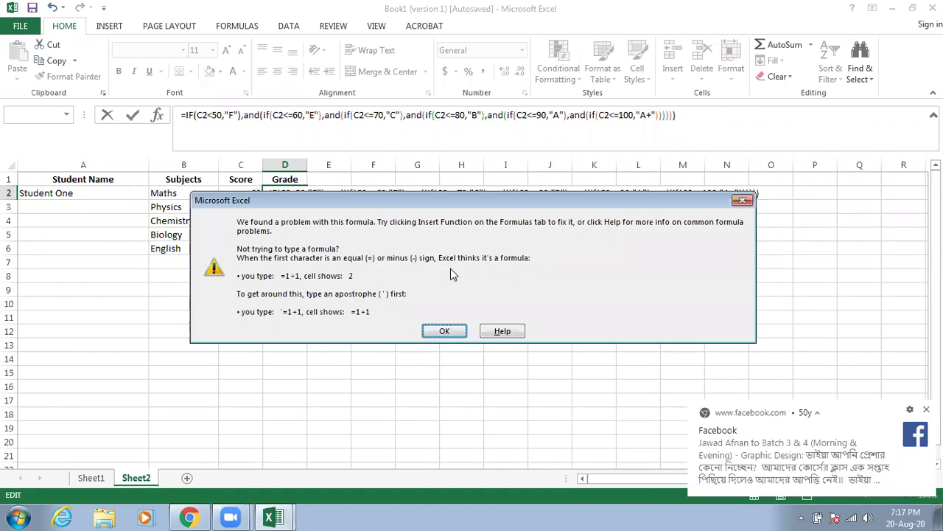
click(445, 332)
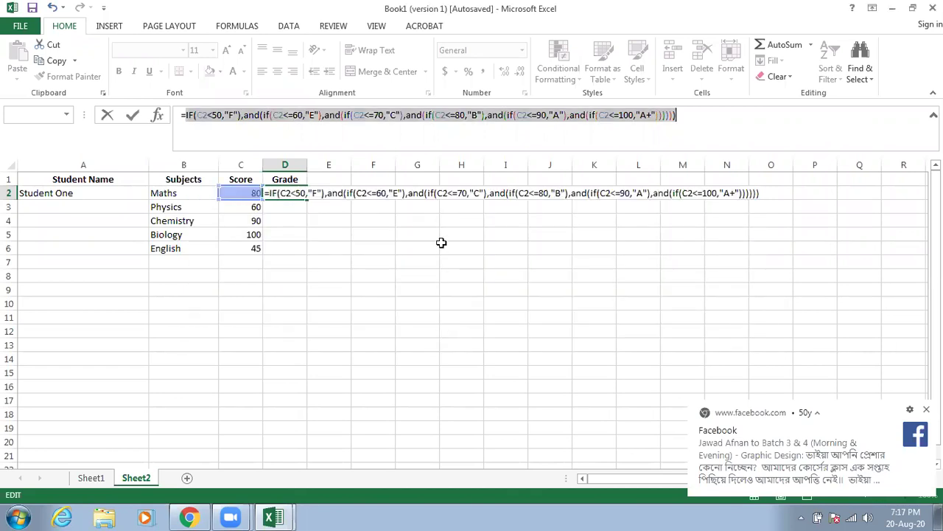
Remove the closing parenthesis after "F" in the D2 formula and enter the formula.
click(238, 117)
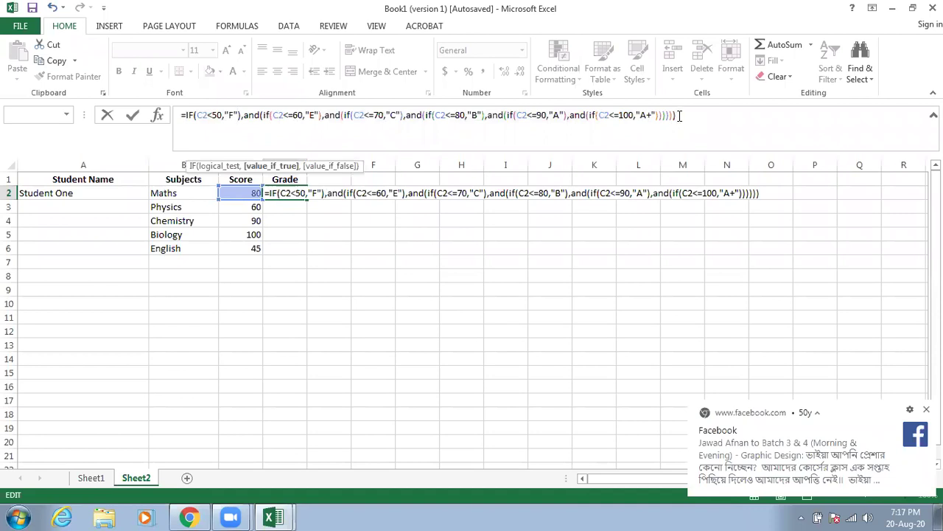
drag(676, 116, 333, 125)
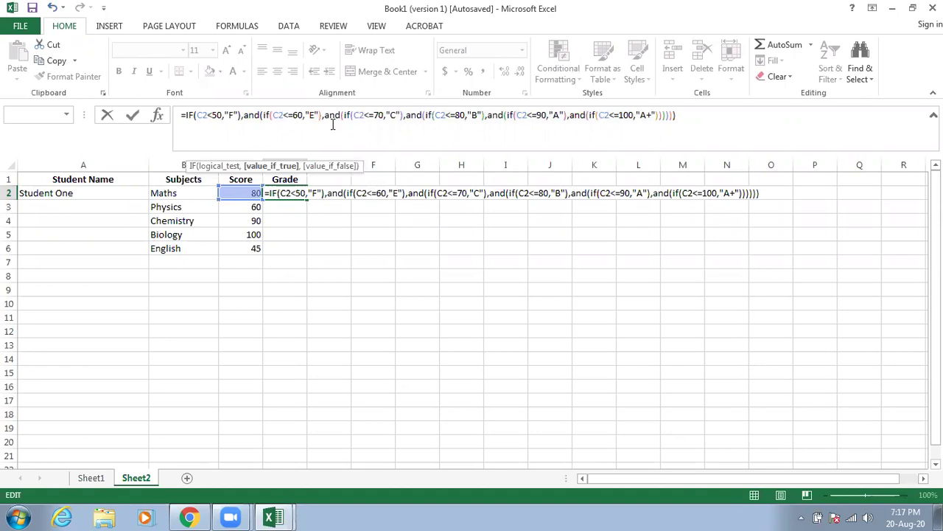
click(242, 117)
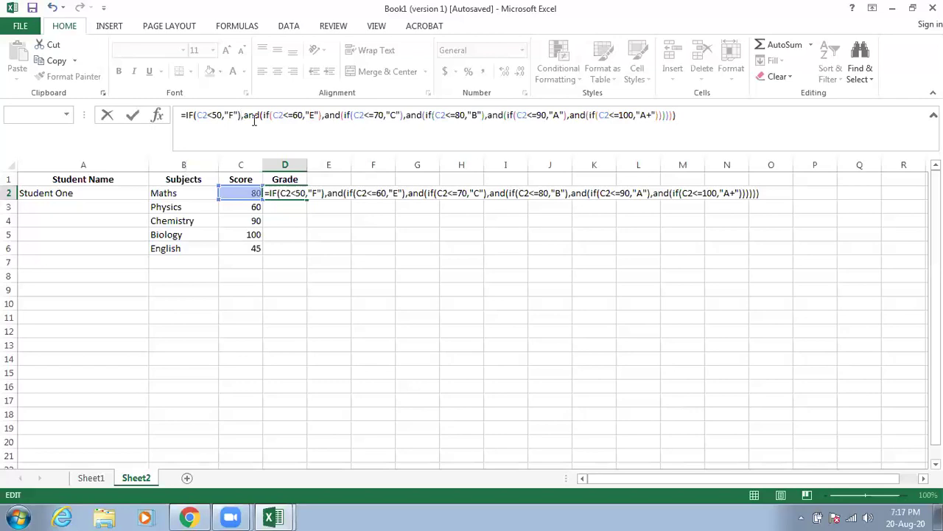
key(BackSpace)
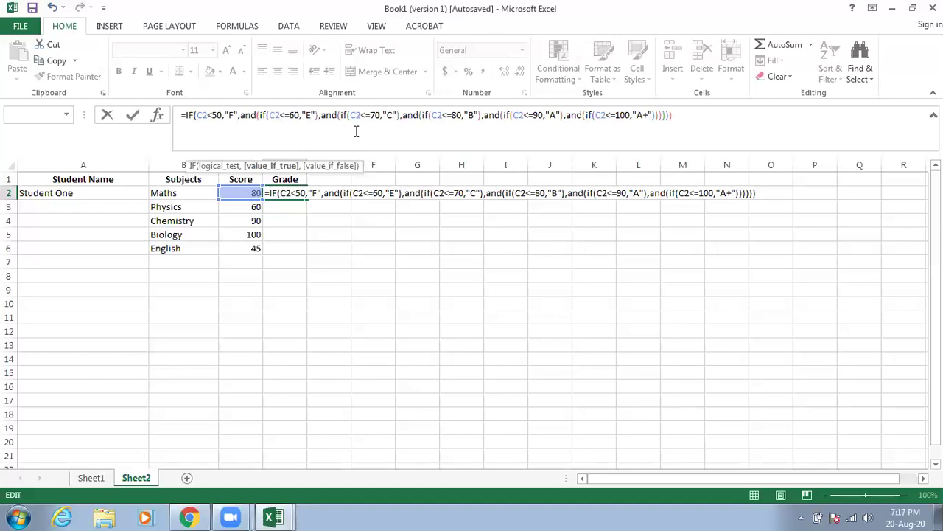
text())
key(Return)
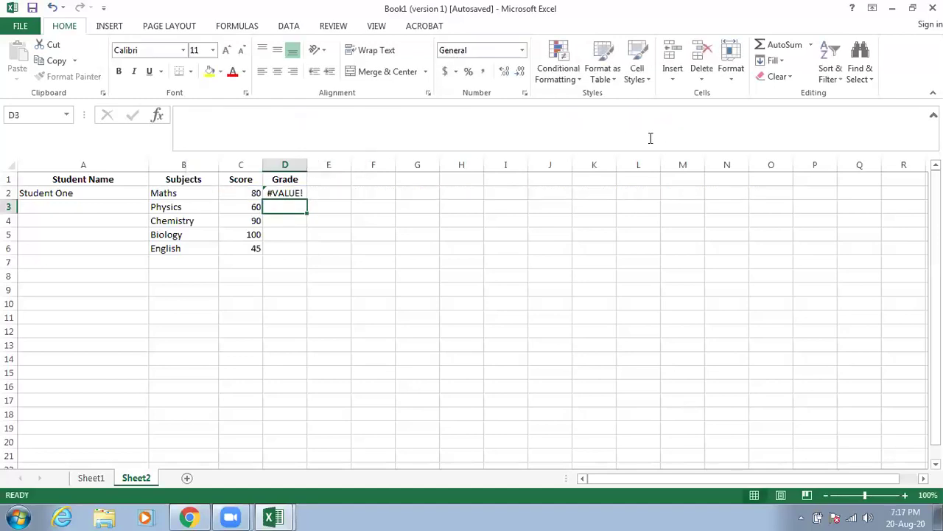
Delete the closing parentheses after "E" and "C" in the D2 formula so the next conditions nest inside them.
click(288, 191)
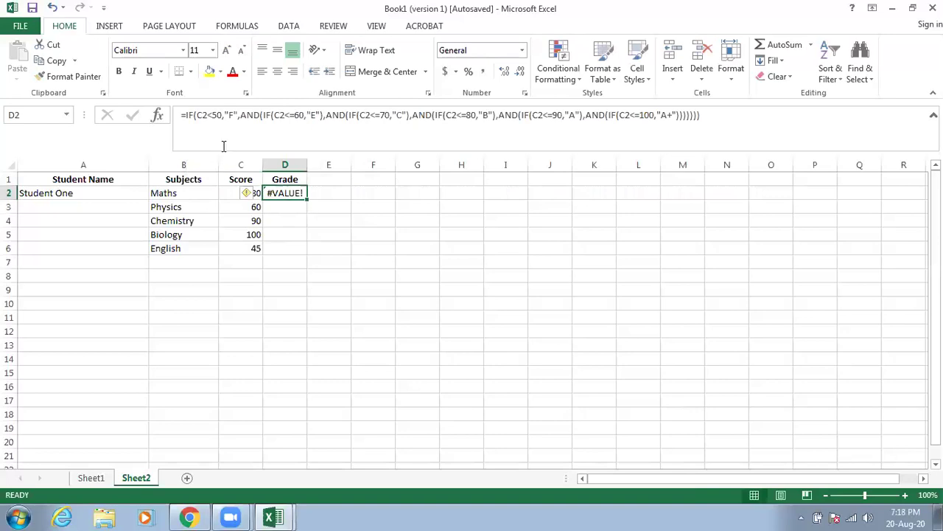
click(319, 116)
key(Delete)
key(Right)
key(Right)
key(Right)
key(Right)
key(Delete)
key(Right)
key(Right)
key(Right)
key(Right)
key(Right)
key(Right)
key(Right)
key(Right)
key(Right)
key(Right)
key(Right)
key(Right)
key(Right)
key(Right)
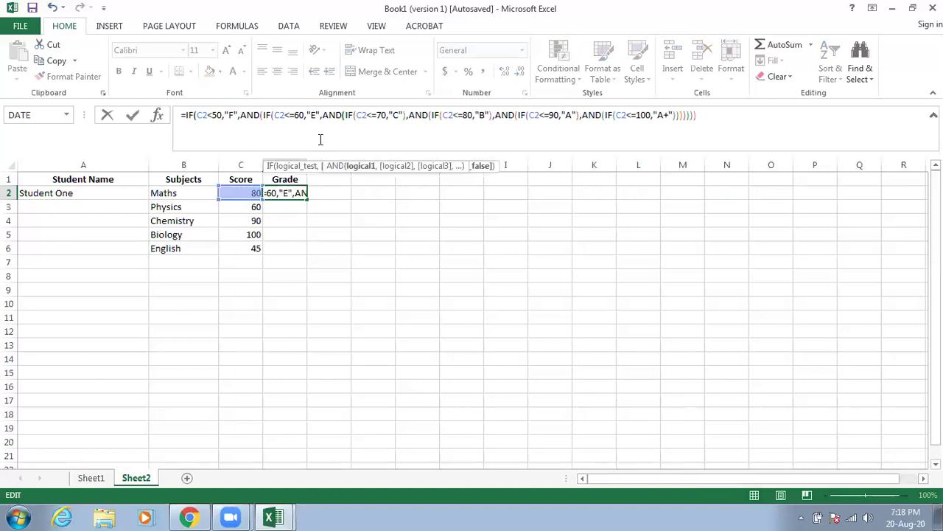
key(Delete)
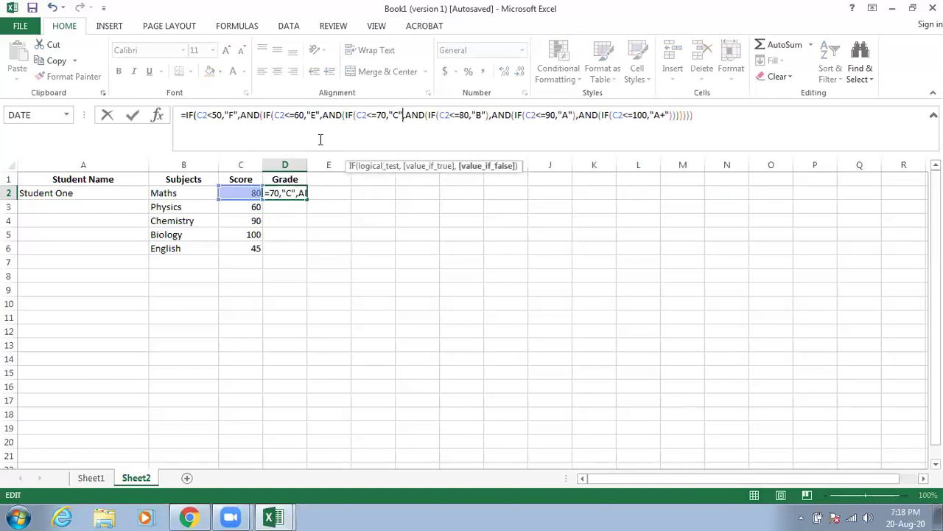
Delete the closing parentheses after "B" and "A" in the D2 formula.
key(Right)
key(Right)
key(Right)
key(Right)
key(Right)
key(Right)
key(Right)
key(Right)
key(Right)
key(Right)
key(Right)
key(Right)
key(Right)
key(Right)
key(Right)
key(Right)
key(Right)
key(Right)
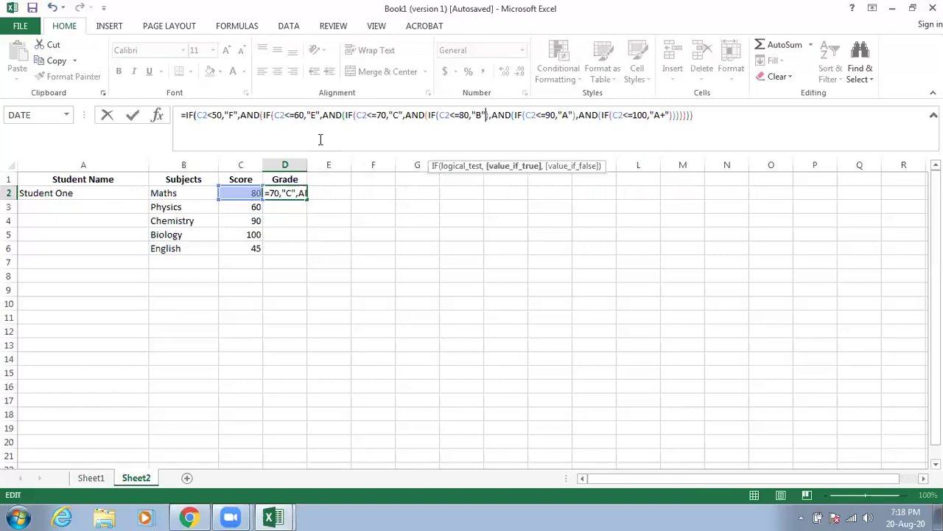
key(Delete)
key(Right)
key(Right)
key(Right)
key(Right)
key(Right)
key(Right)
key(Right)
key(Right)
key(Right)
key(Right)
key(Right)
key(Right)
key(Right)
key(Right)
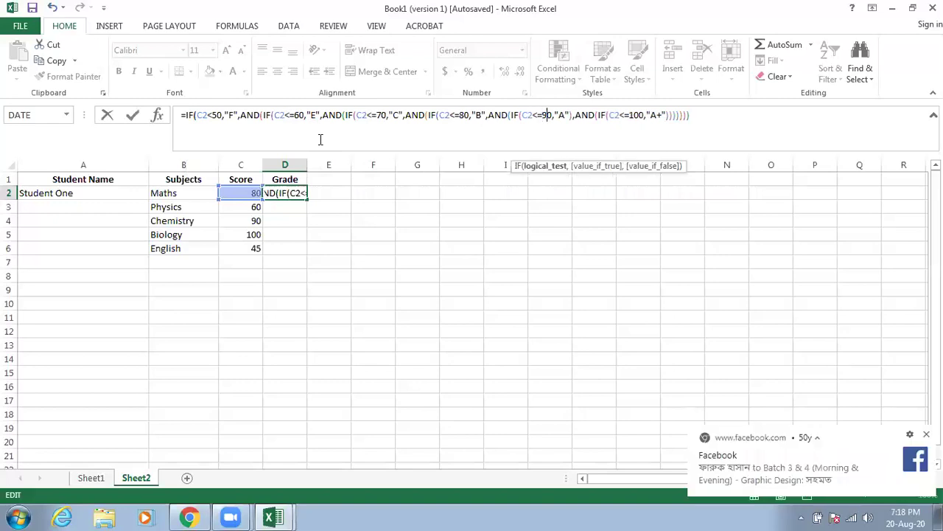
key(Right)
key(Right)
key(Right)
key(Right)
key(Delete)
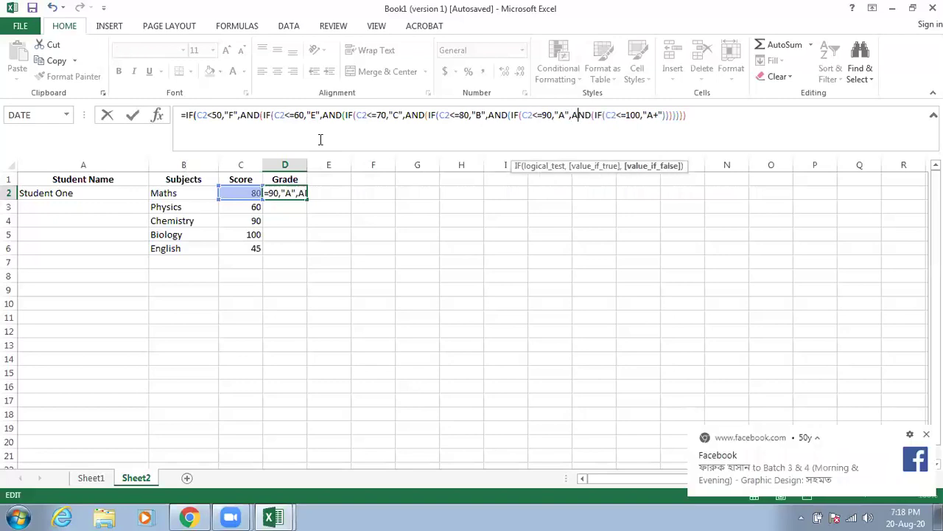
Add the missing closing parentheses after "A+" at the end of the D2 formula and enter it.
key(Right)
key(Right)
key(Right)
key(Right)
key(Right)
key(Right)
key(Right)
key(Right)
key(Right)
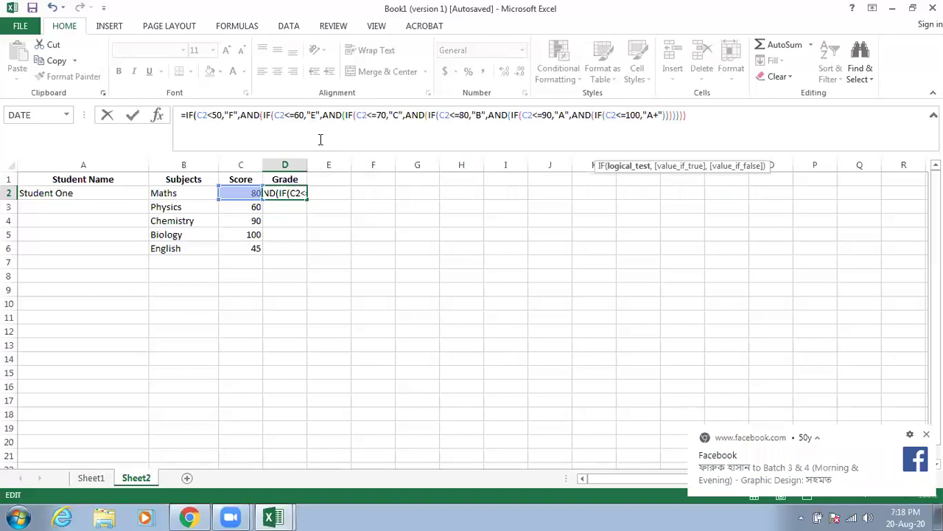
click(696, 115)
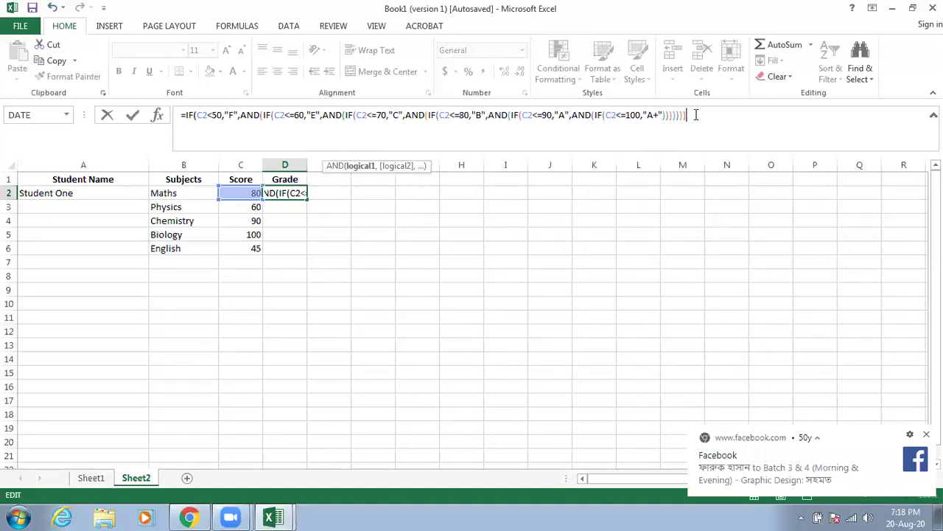
text()))
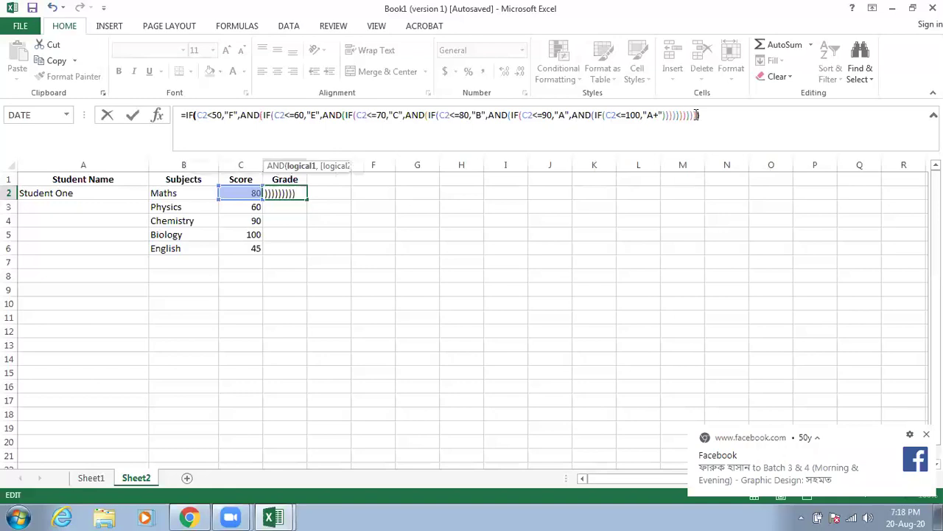
text())
key(Return)
Set the Maths score in C2 to 50.
double_click(256, 194)
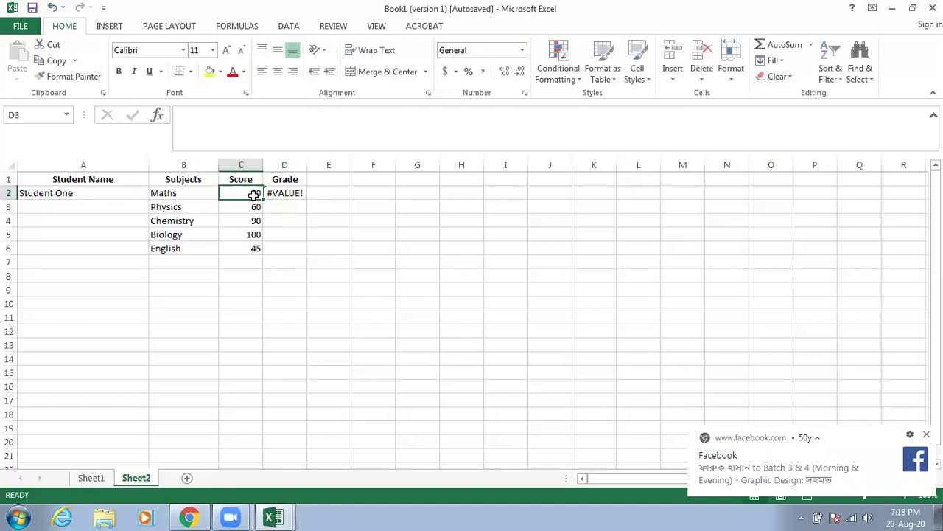
double_click(255, 193)
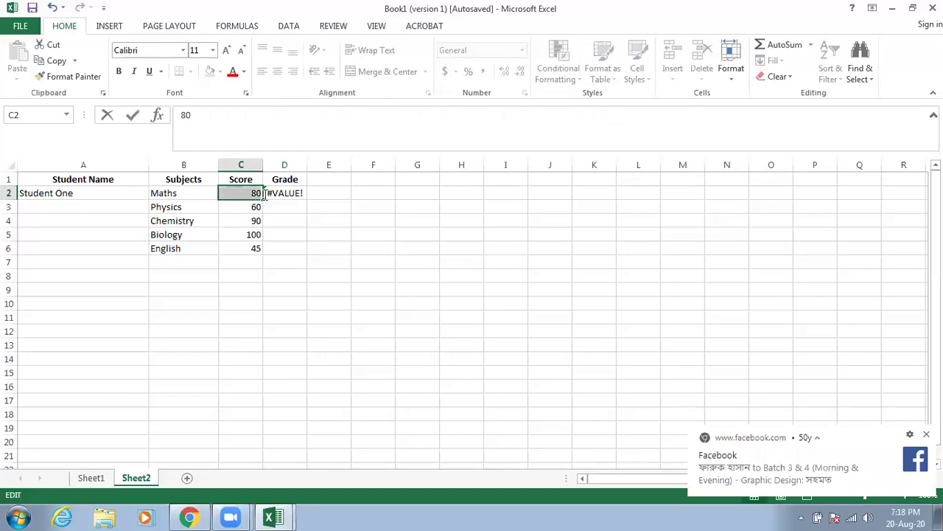
text(50)
key(Return)
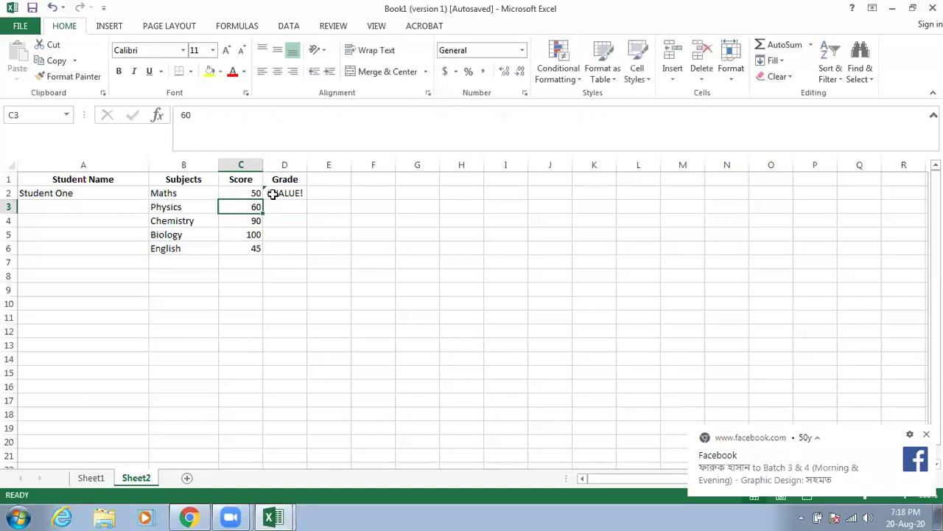
Cut the D2 formula down to the single condition =IF(C2<50,"F") and enter it.
double_click(273, 193)
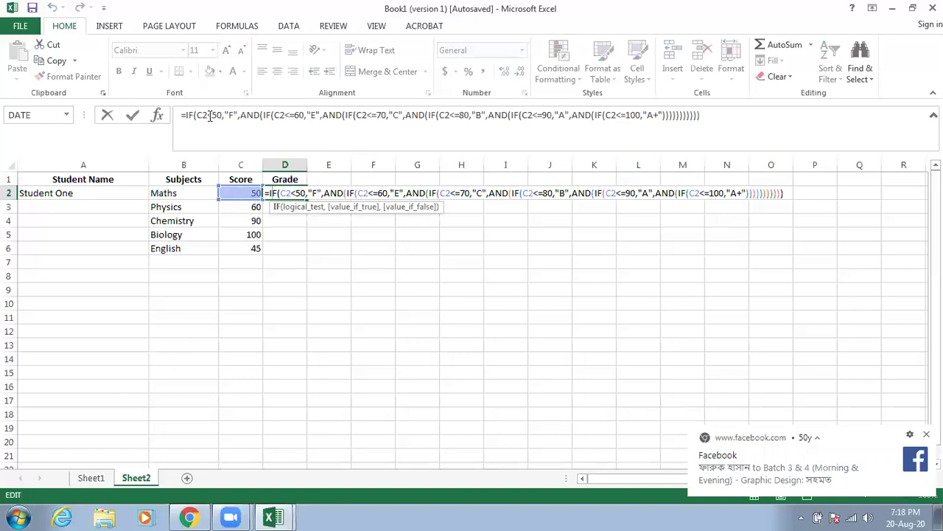
drag(707, 115, 238, 122)
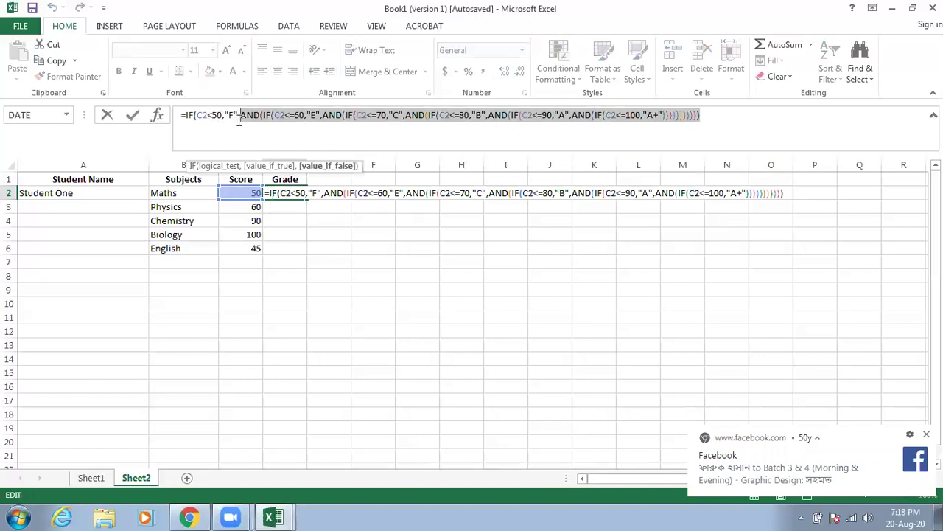
key(BackSpace)
key(BackSpace)
text())
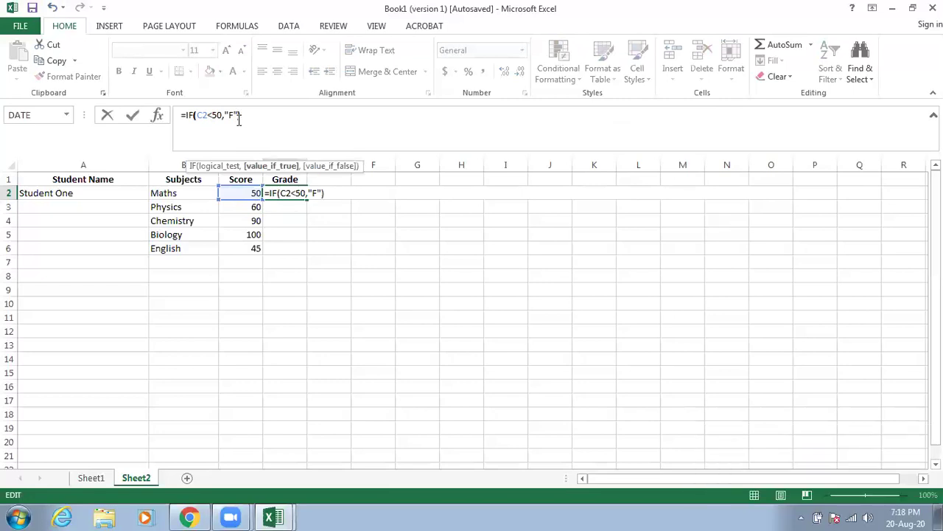
key(Return)
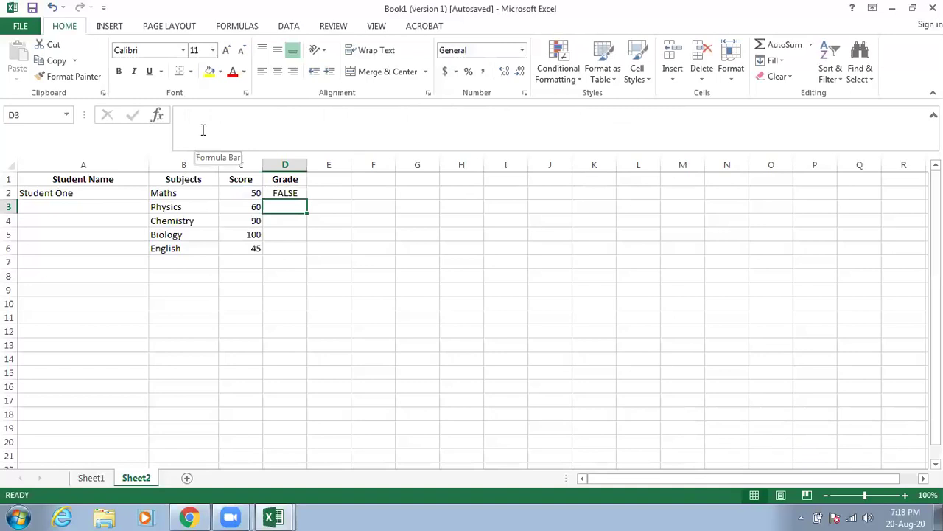
Set the Maths score in C2 to 40 and centre the grade in D2.
click(237, 191)
text(40)
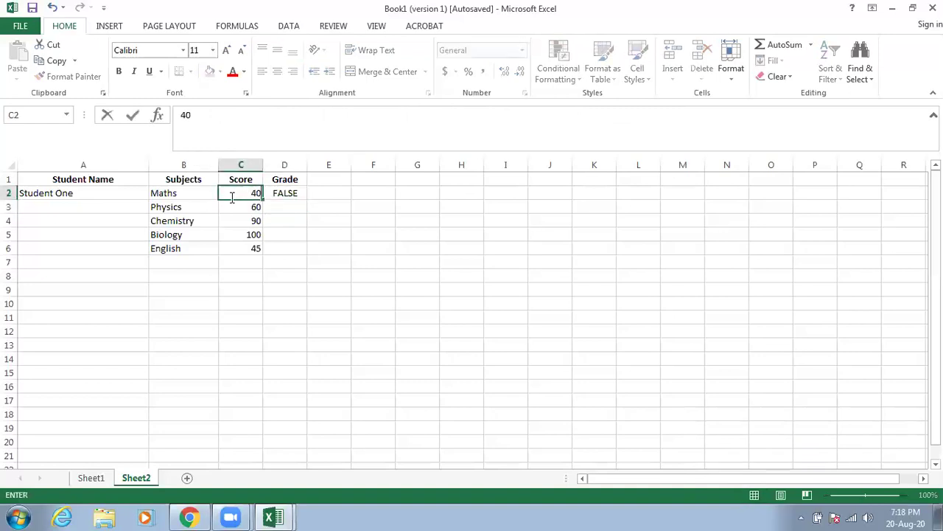
key(Return)
click(276, 194)
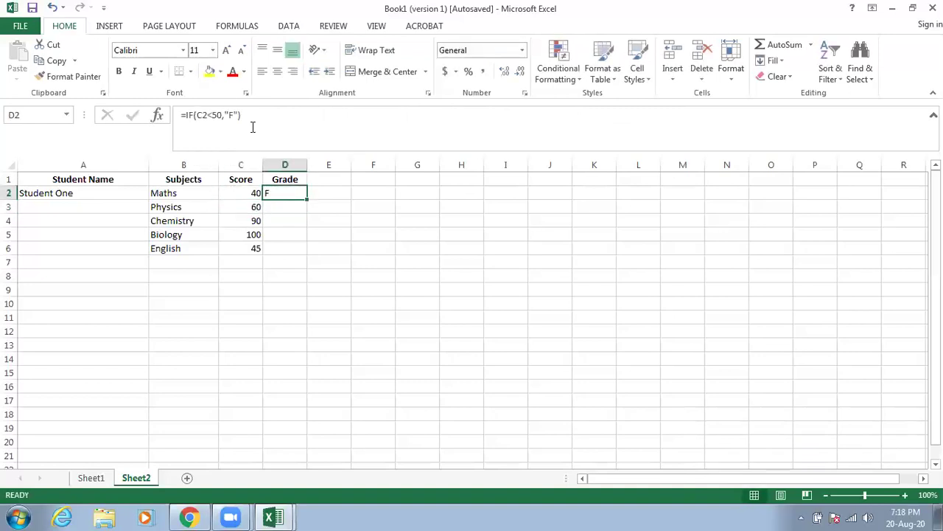
click(277, 72)
Append and(if( directly after =IF(C2<50,"F") in the D2 formula to start a second condition.
click(251, 192)
key(F2)
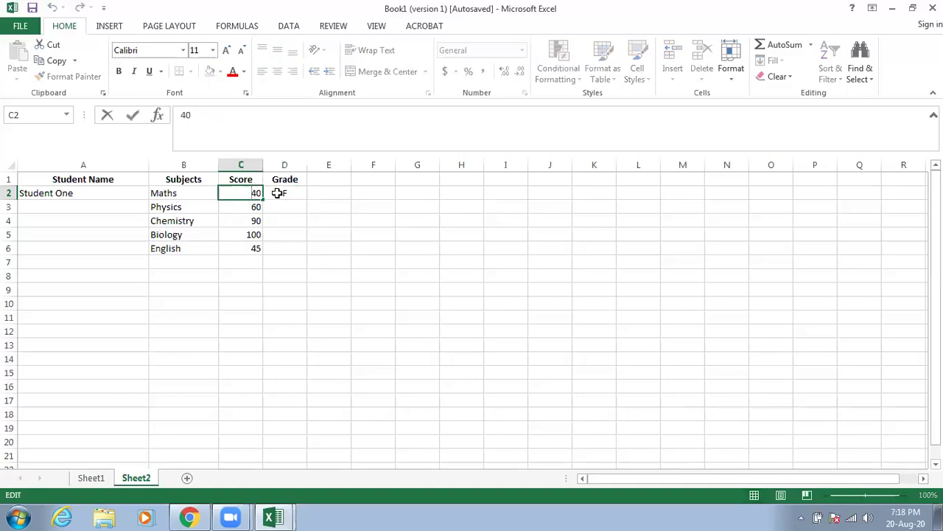
click(277, 192)
click(236, 118)
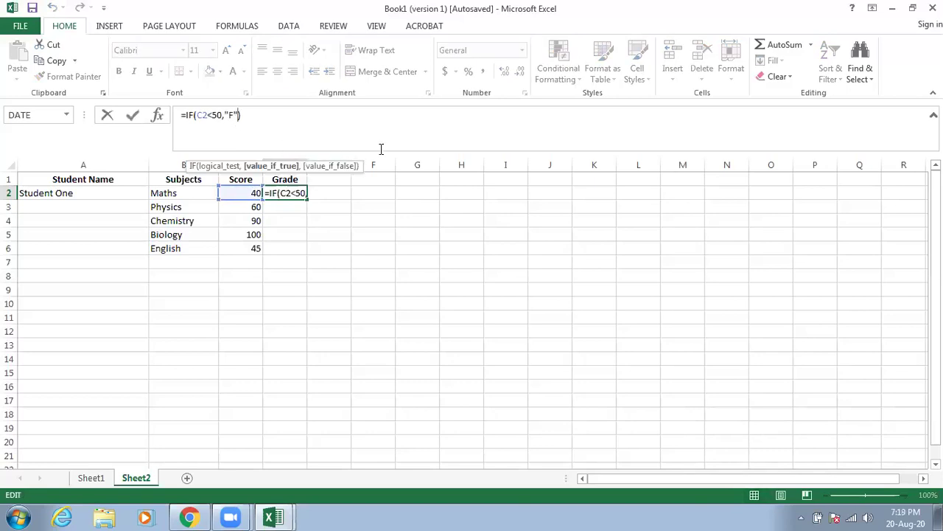
click(288, 116)
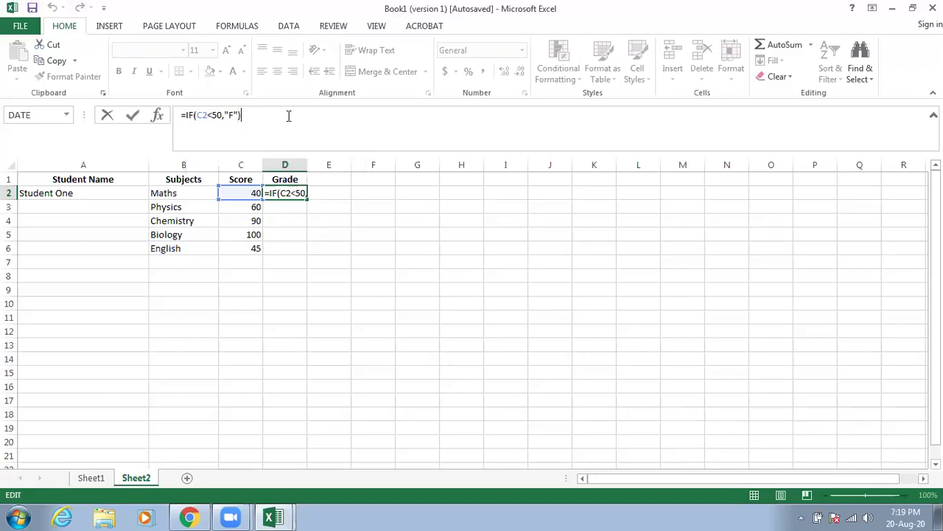
text(and)
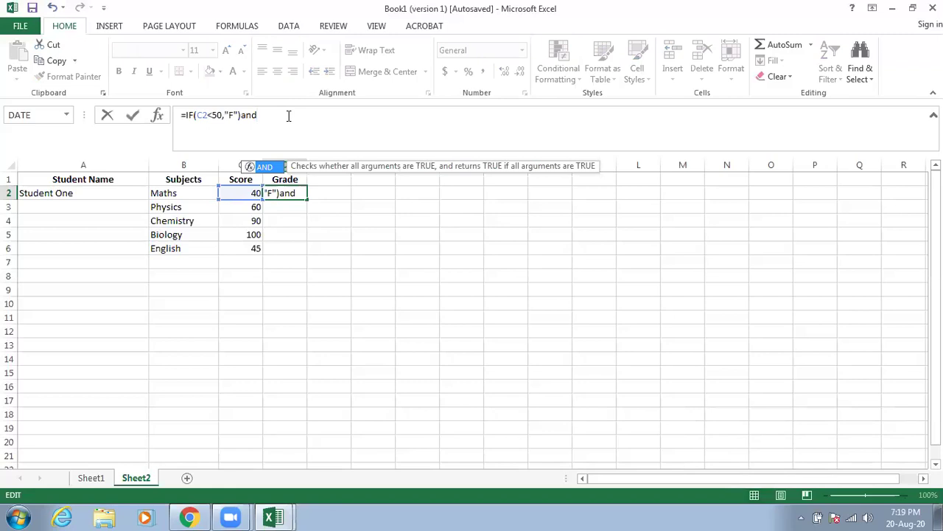
text((if)
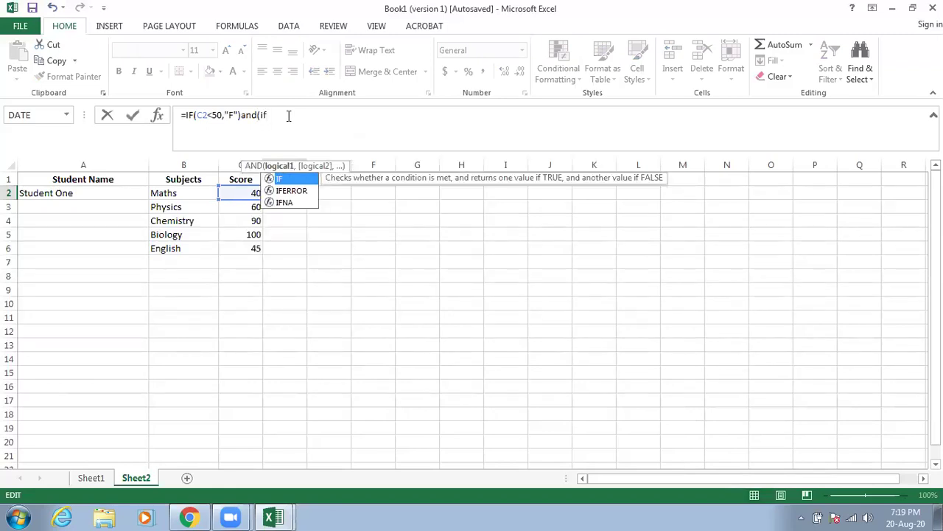
text(()
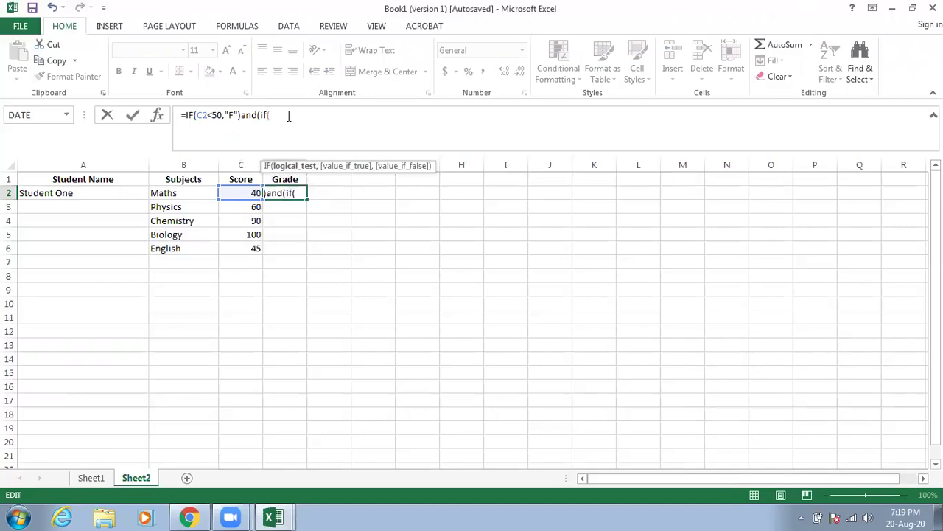
Complete the second condition as C2<60,"C" with both closing parentheses, and enter the D2 formula accepting the suggested correction.
click(248, 193)
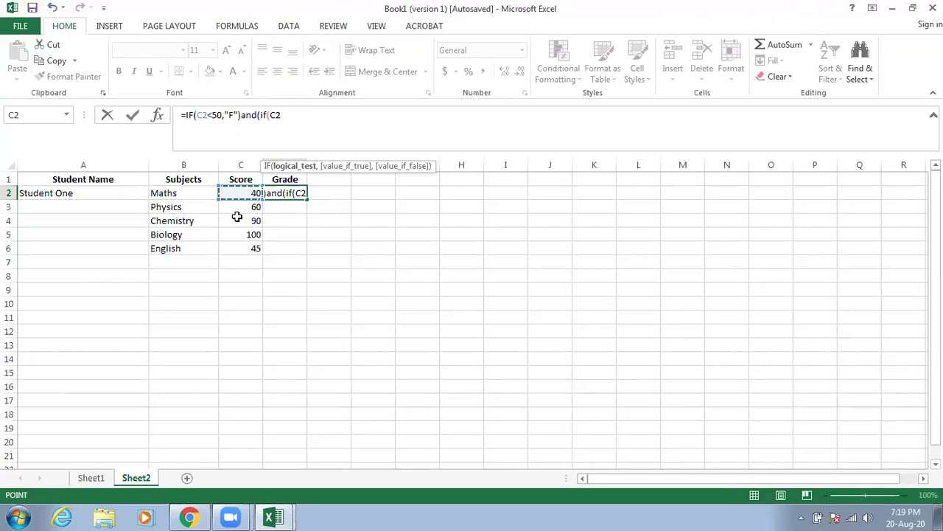
text(<)
text(6)
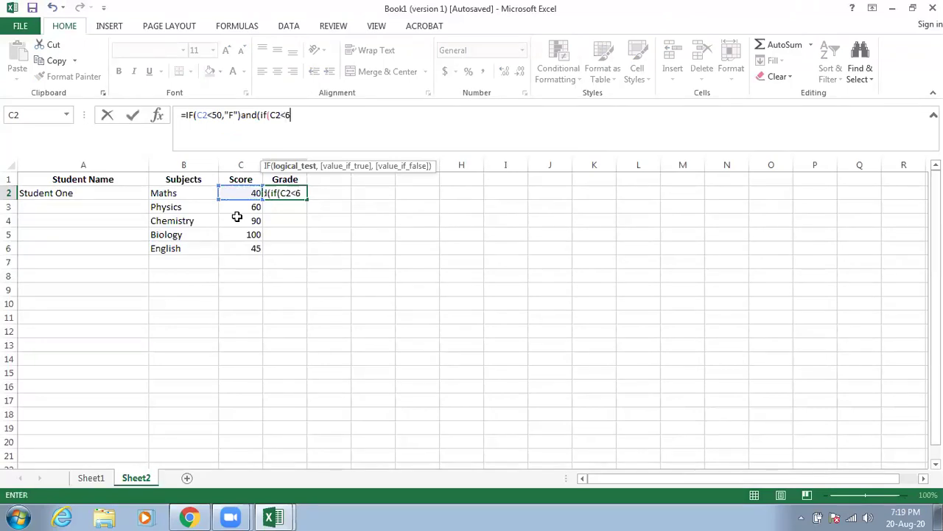
text(0,)
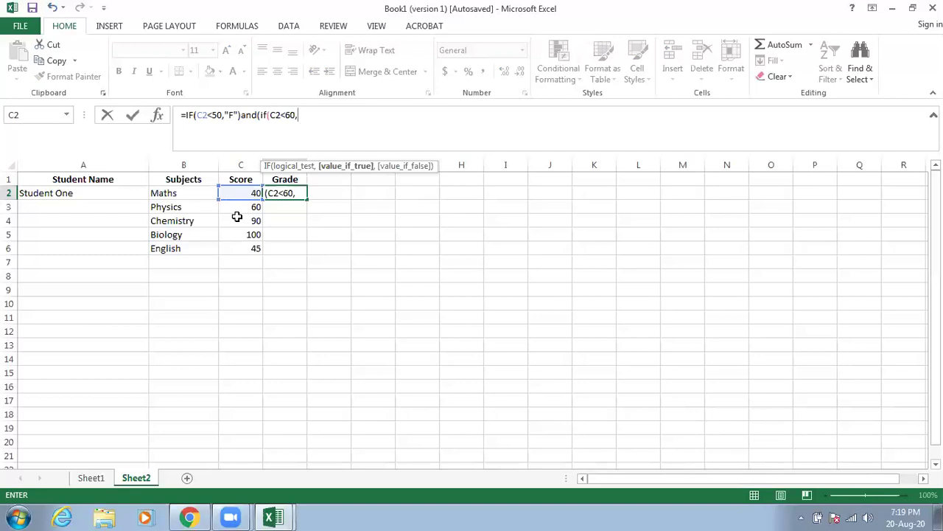
text("C")))
key(Return)
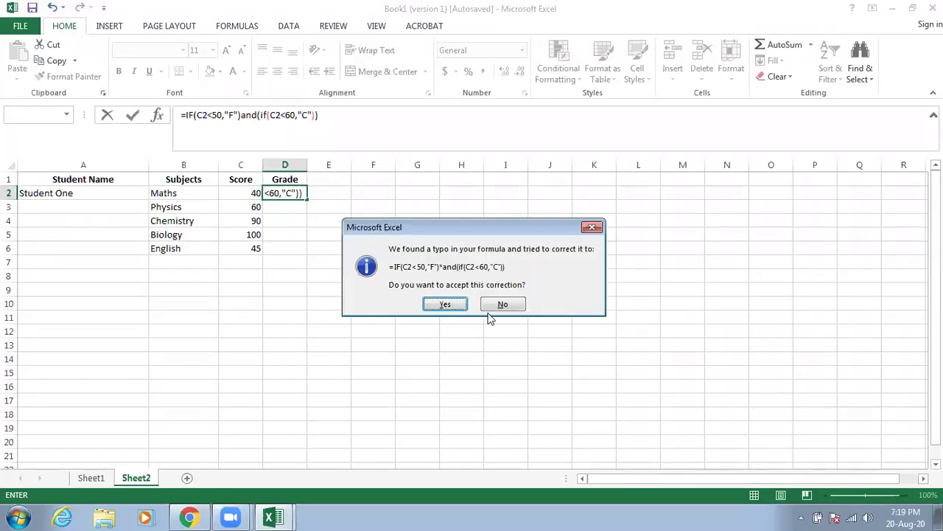
click(445, 304)
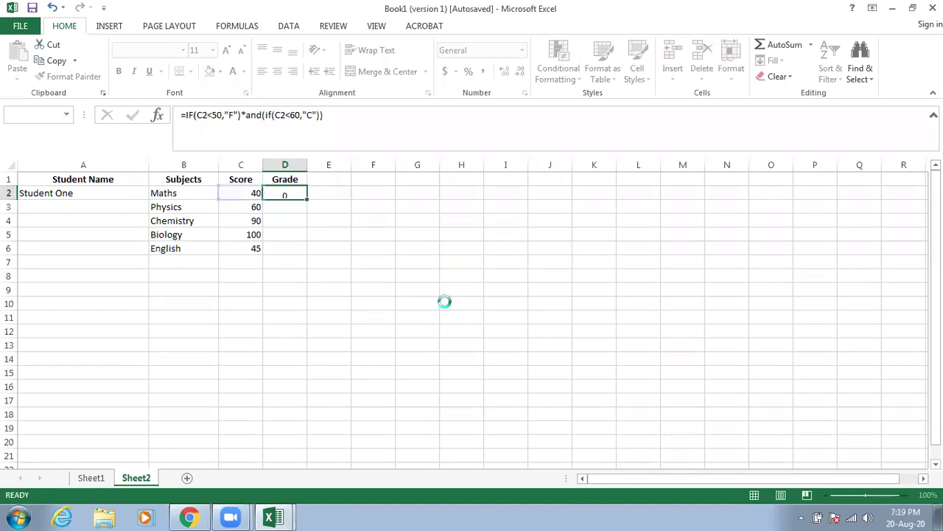
Rework the D2 formula to =IF(C2<50,"F",AND(IF(C2<60,"C"))) so the second condition nests inside the first IF.
double_click(253, 193)
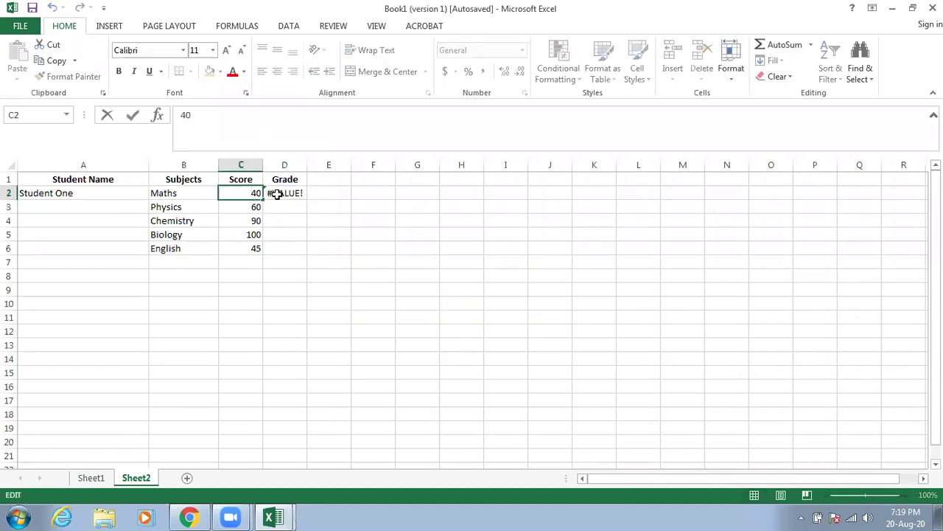
double_click(274, 193)
click(243, 115)
key(BackSpace)
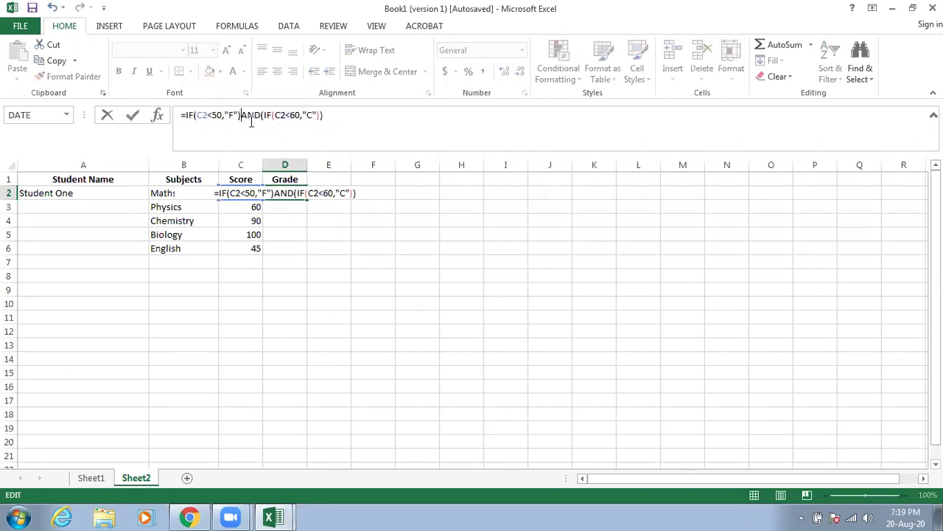
key(BackSpace)
text(,)
click(356, 116)
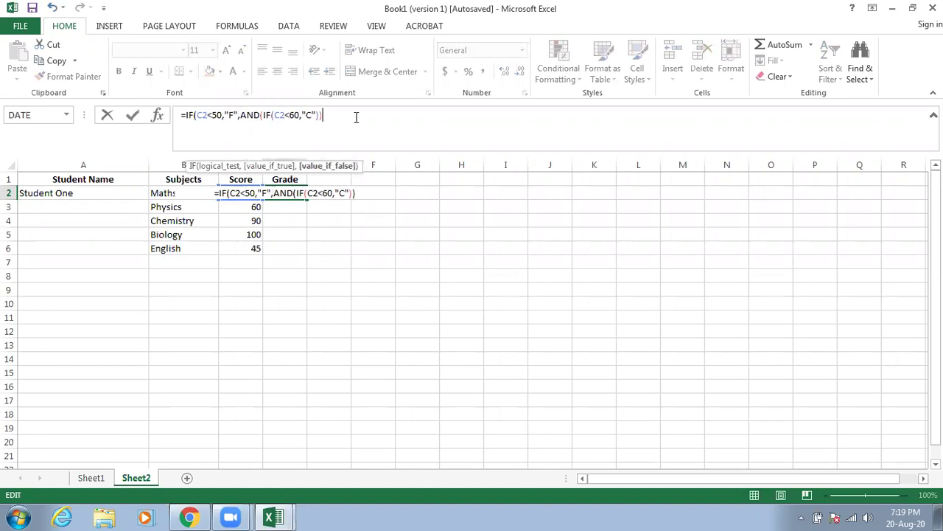
text())
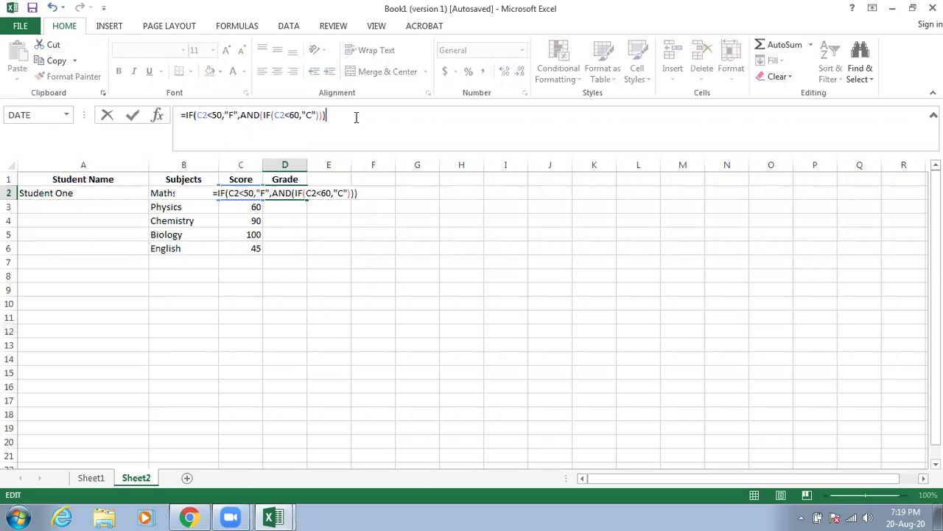
key(Return)
Set the Maths score in C2 to 60.
click(251, 193)
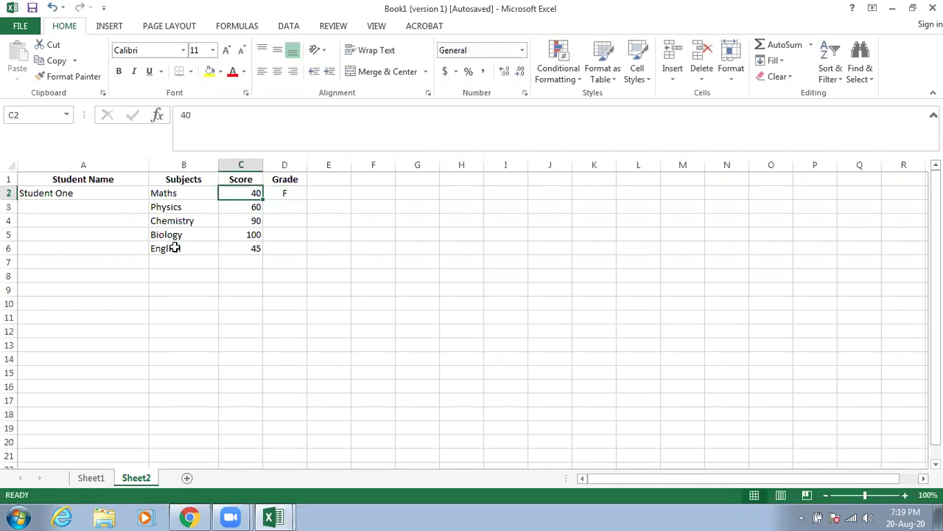
text(60)
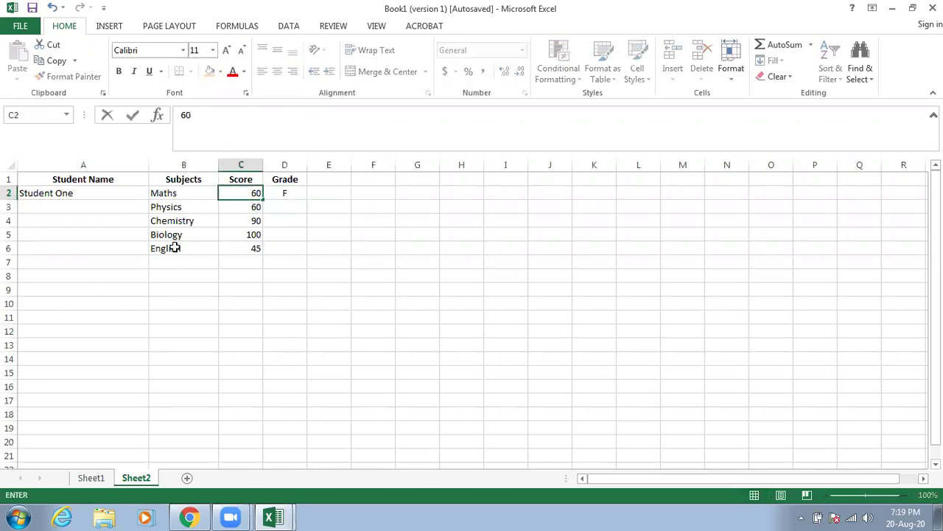
key(Return)
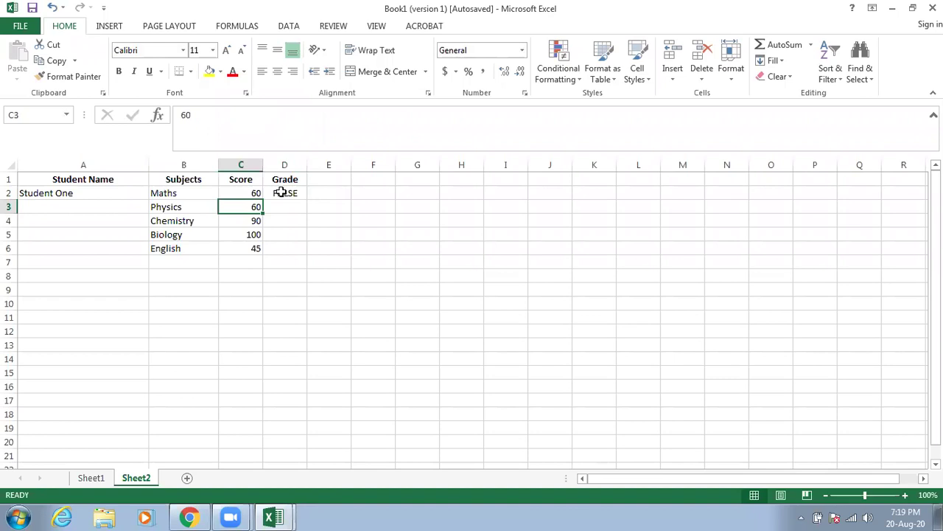
Change the second condition in the D2 formula to C2<=60 and enter it.
click(281, 193)
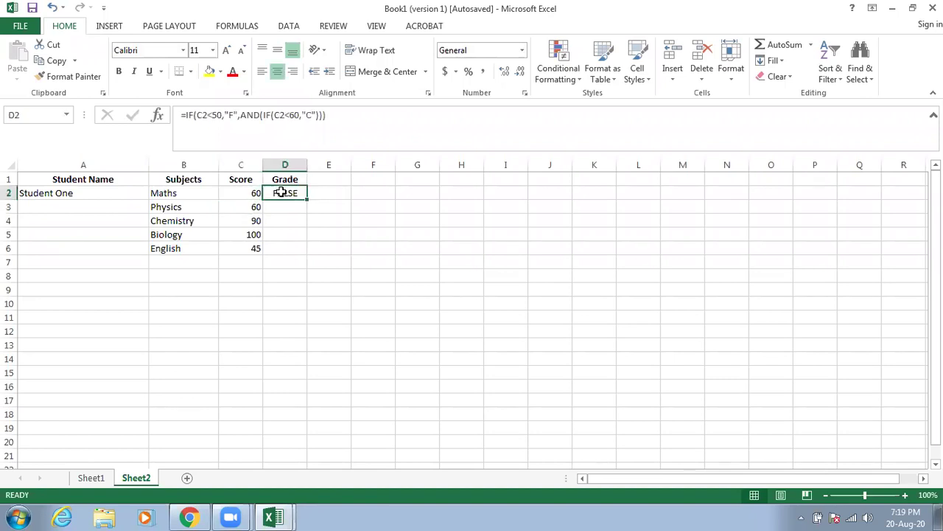
click(289, 116)
text(=)
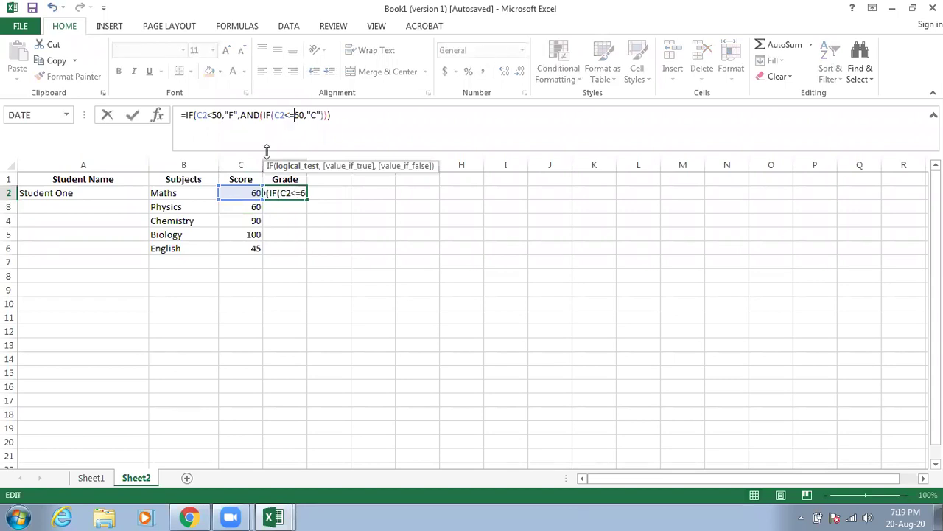
key(Return)
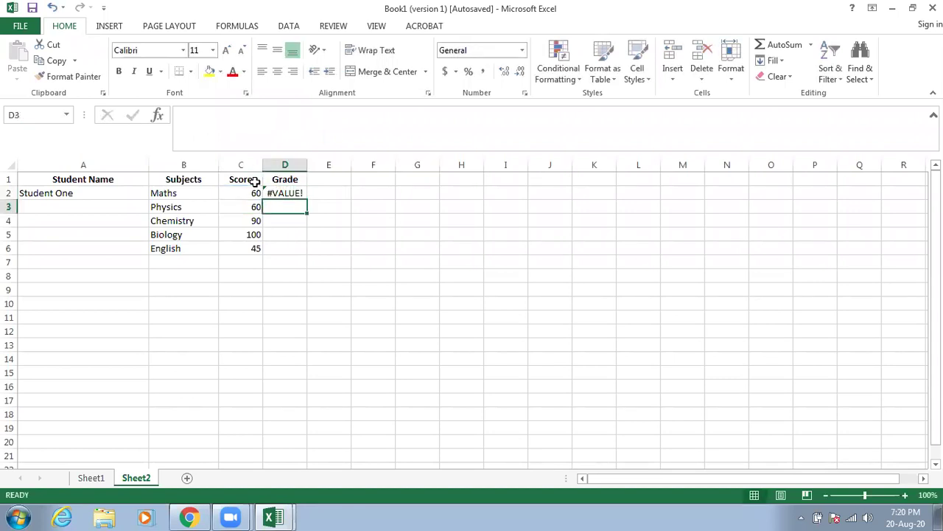
click(260, 192)
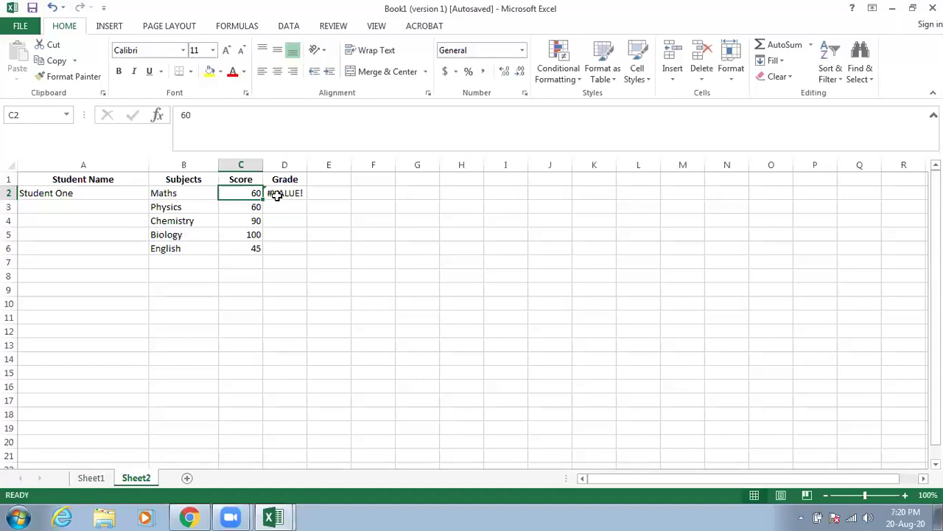
Try to close the first IF right after "F" in the D2 formula, with one less parenthesis at the end.
double_click(274, 193)
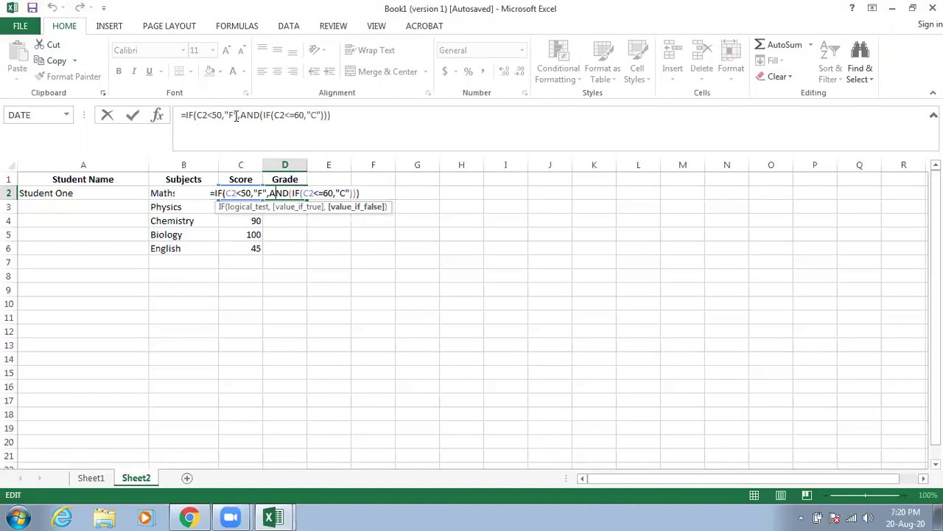
click(233, 115)
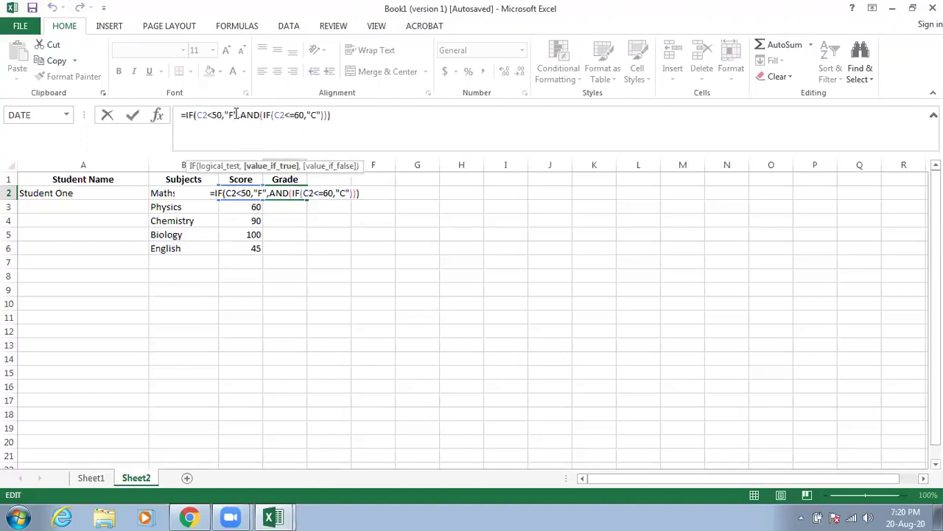
text())
click(335, 114)
key(BackSpace)
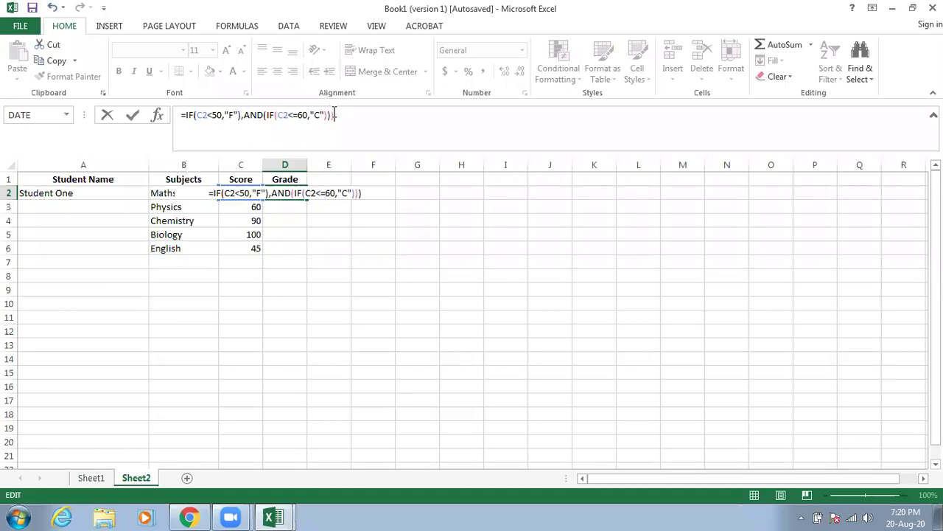
key(BackSpace)
key(Return)
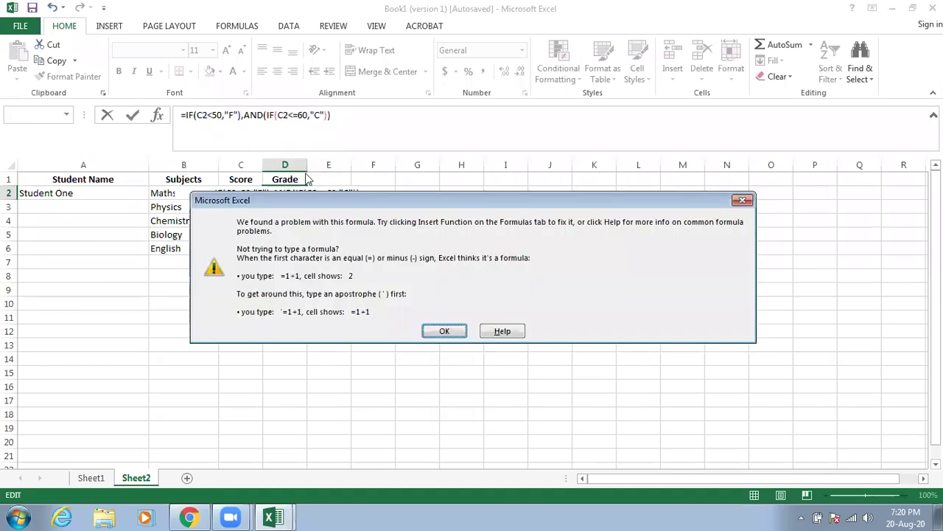
click(447, 328)
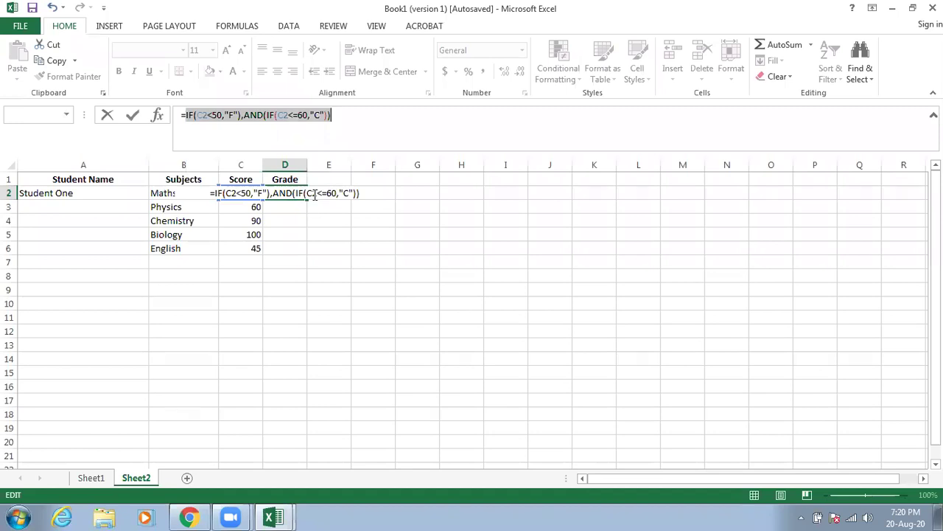
Try to nest the AND condition back inside the first IF in D2, entering =IF(C2<50,"F",AND(IF(C2<=60,"C")))*3 with the suggested correction accepted.
click(204, 115)
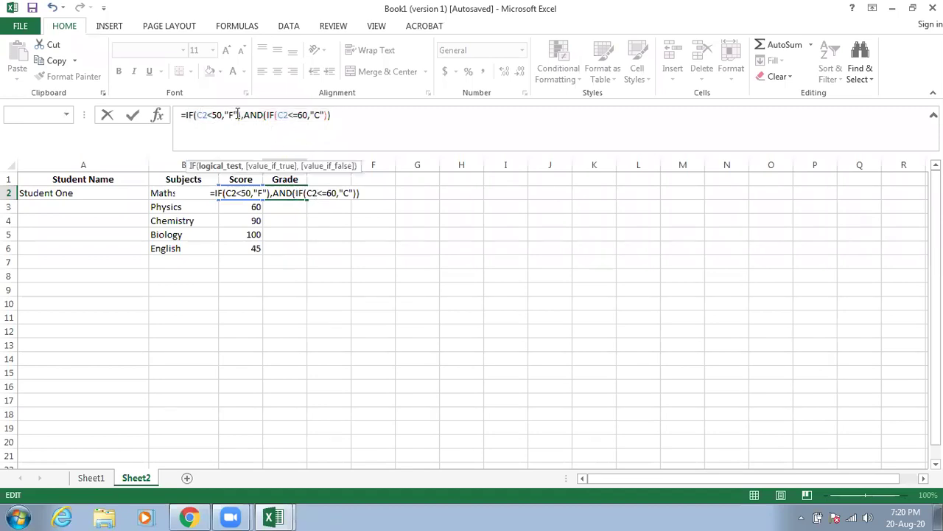
click(238, 115)
key(BackSpace)
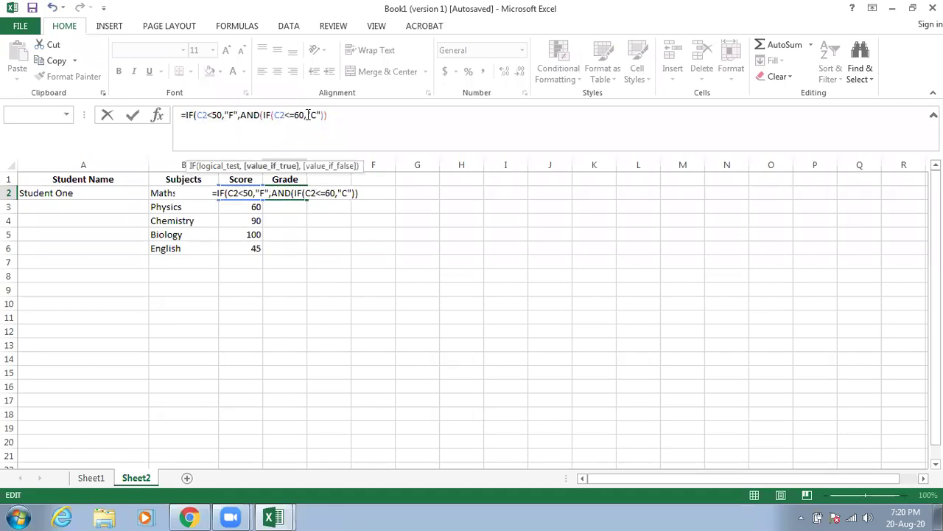
click(329, 115)
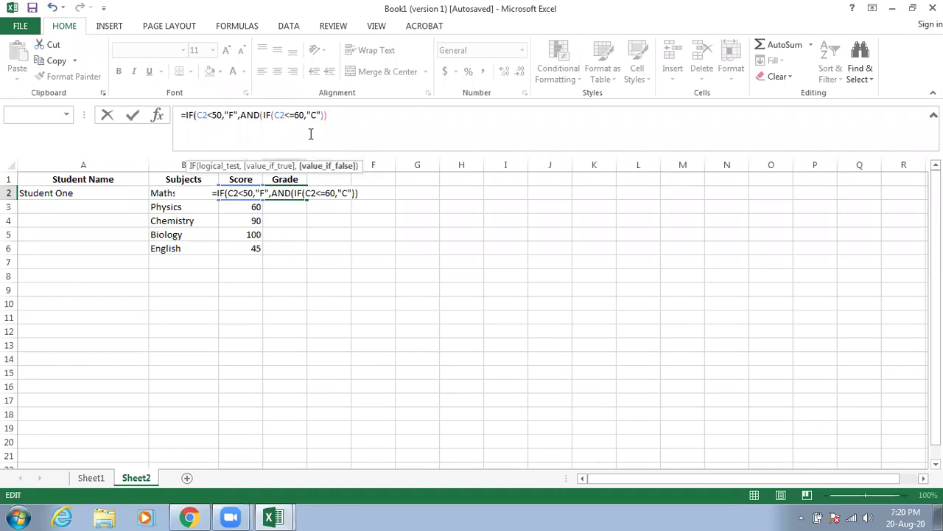
text()3)
key(Return)
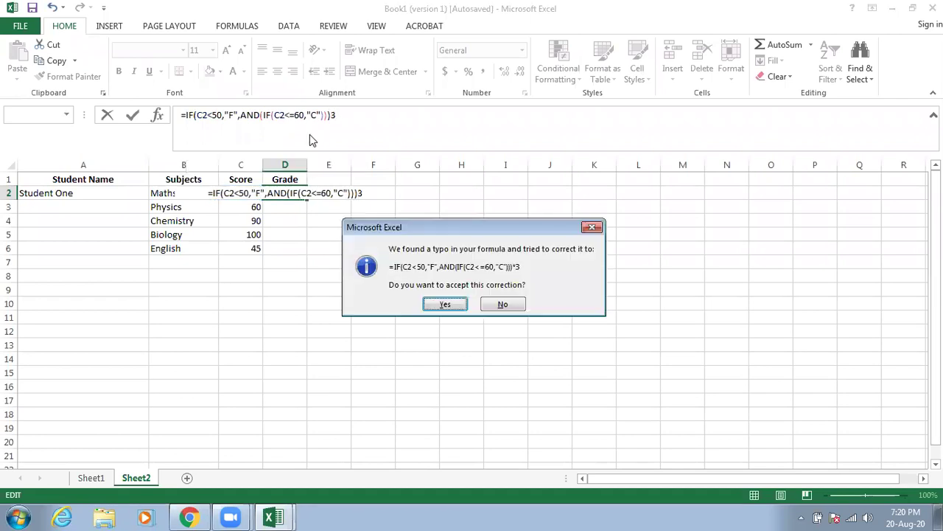
click(443, 302)
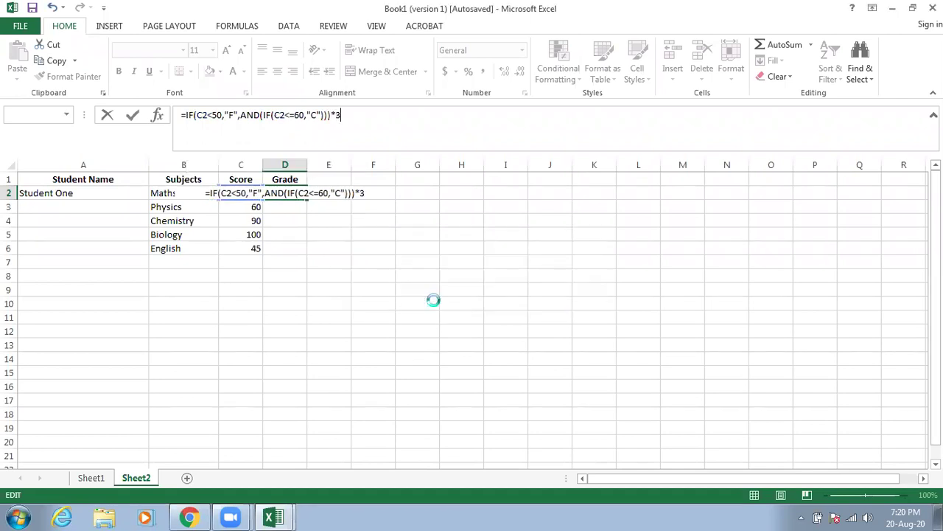
double_click(288, 193)
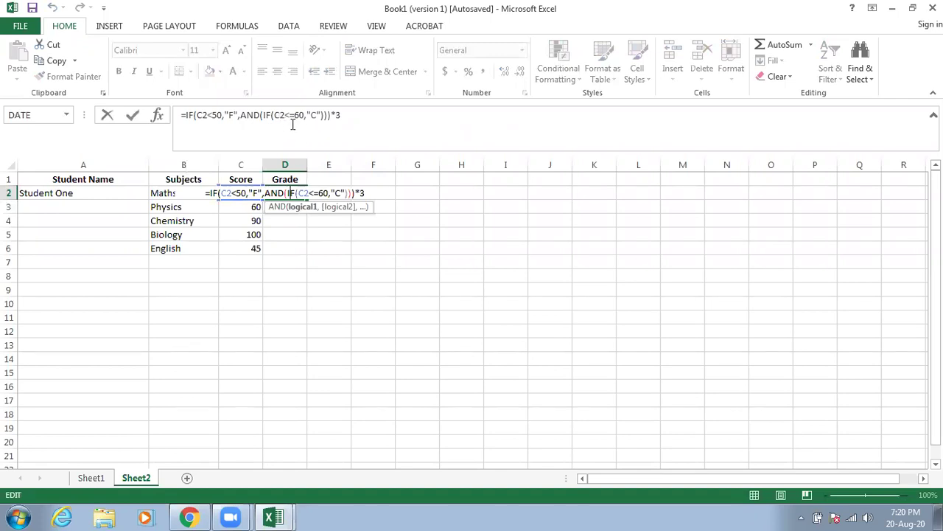
key(ctrl+Return)
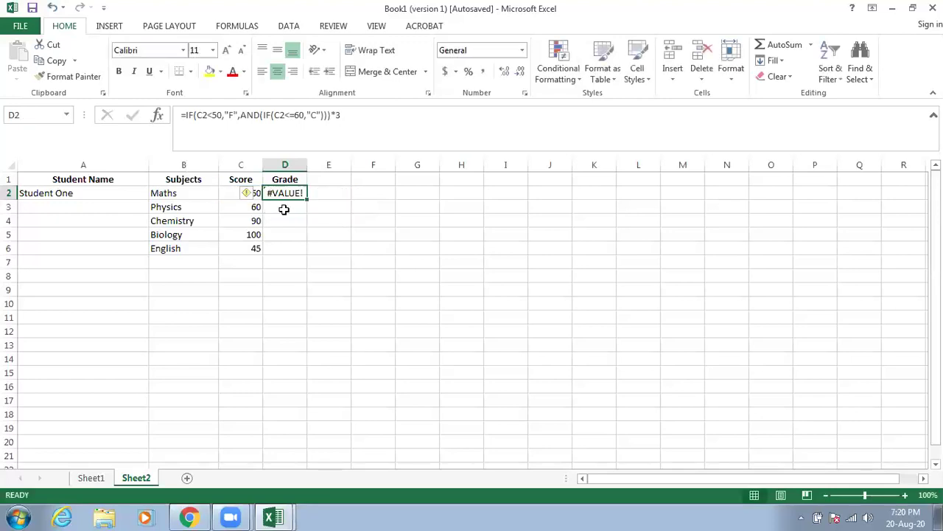
Clear D2 and start a fresh grade formula there with =if(C2<50,"F".
key(Delete)
double_click(286, 194)
text(=if)
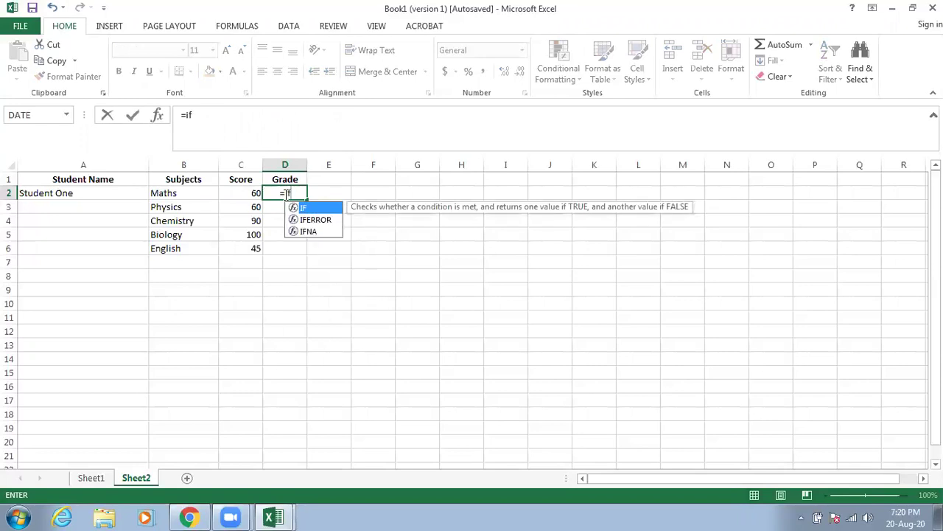
text(()
click(247, 192)
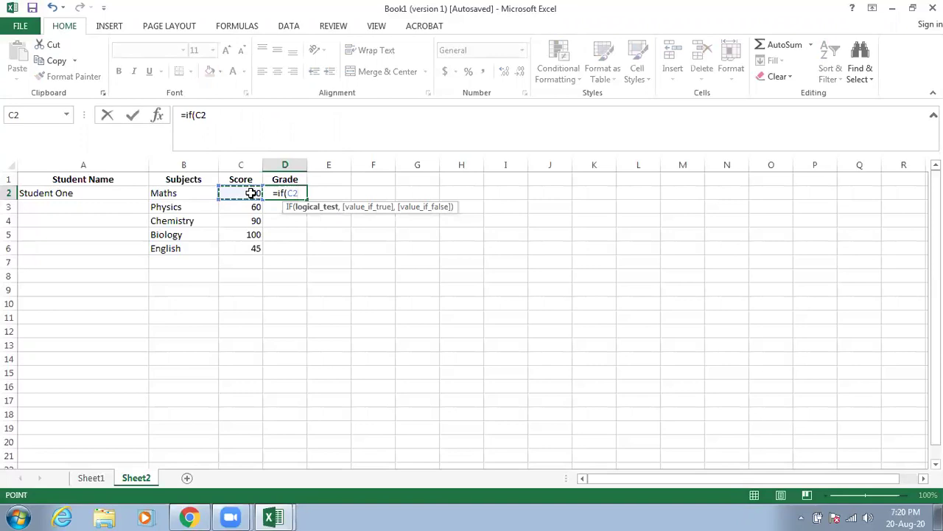
text(<)
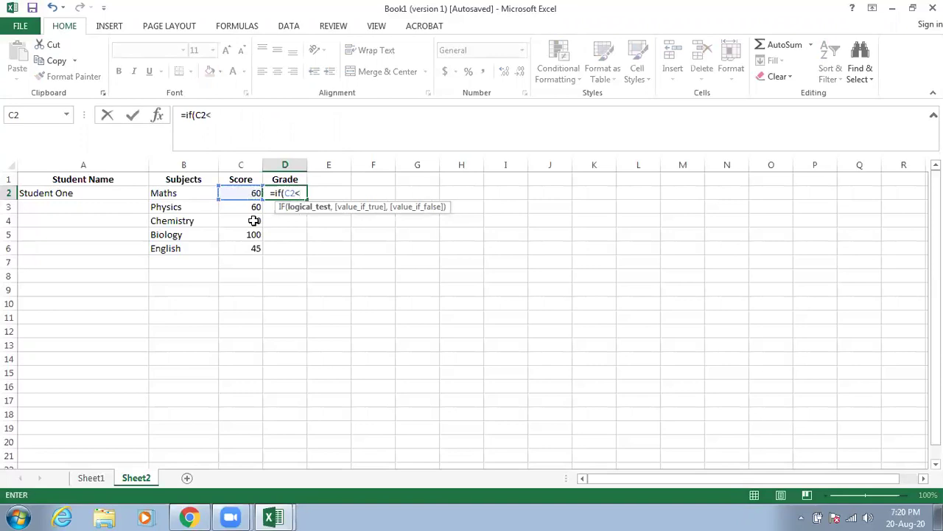
text(50,)
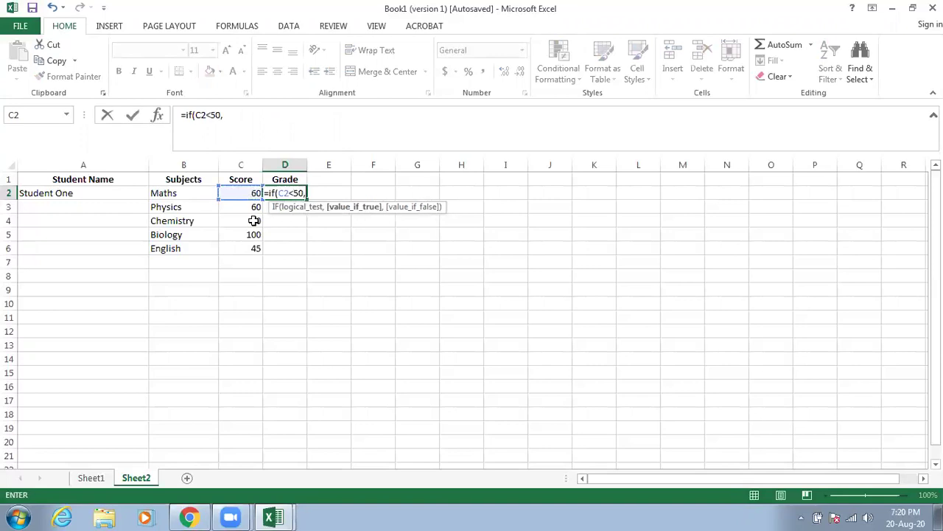
text("F")
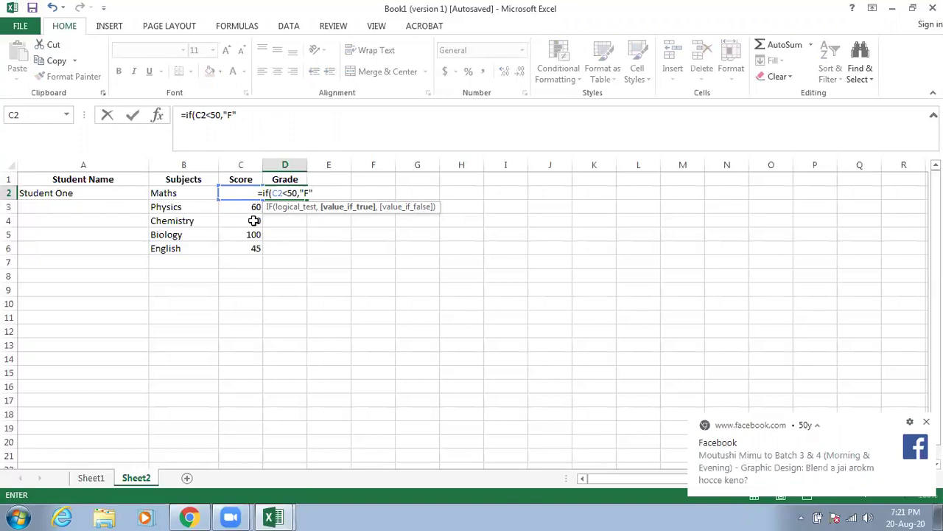
Continue the D2 formula with and(if(C2<60, as the first IF's value-if-false argument.
text(,)
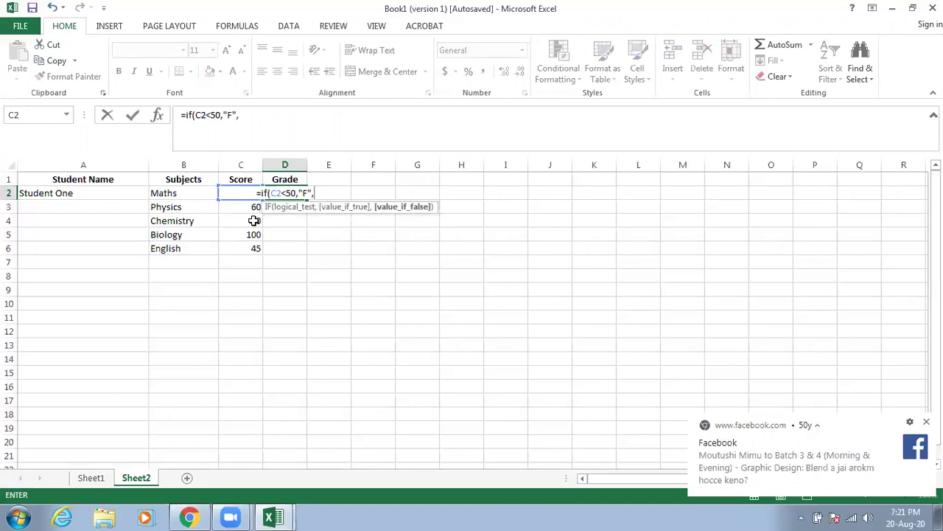
text(and)
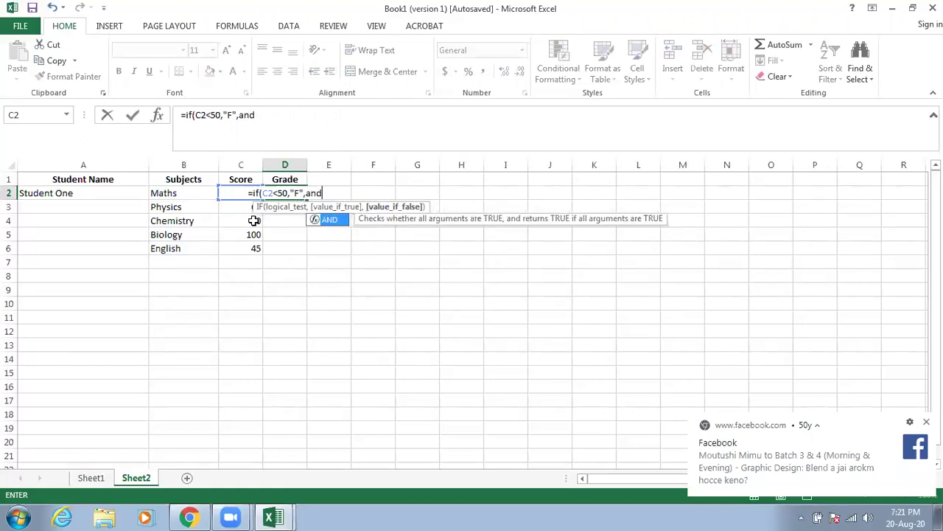
text((od)
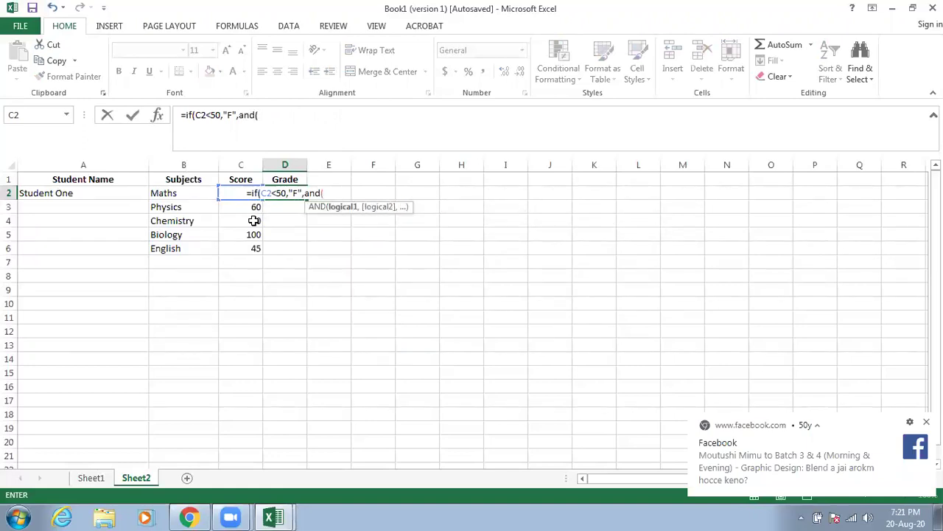
key(BackSpace)
key(BackSpace)
text(if()
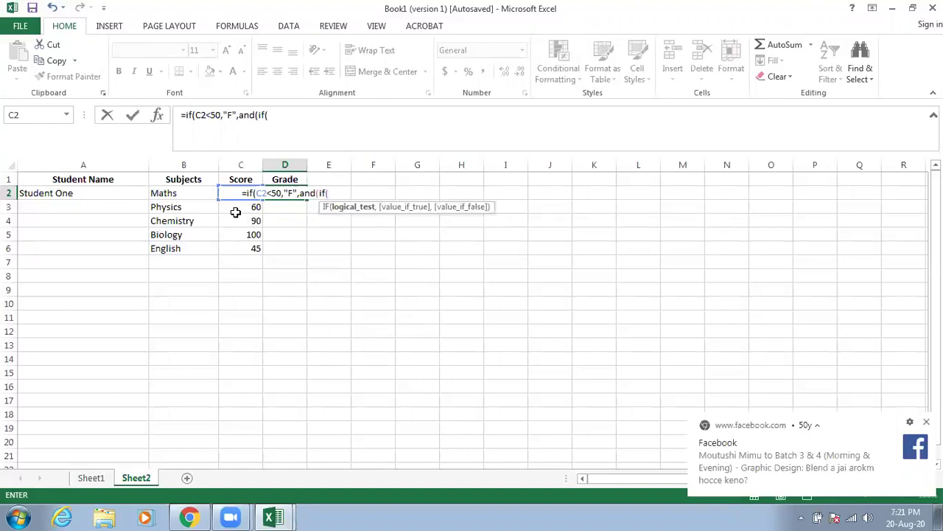
text(C2)
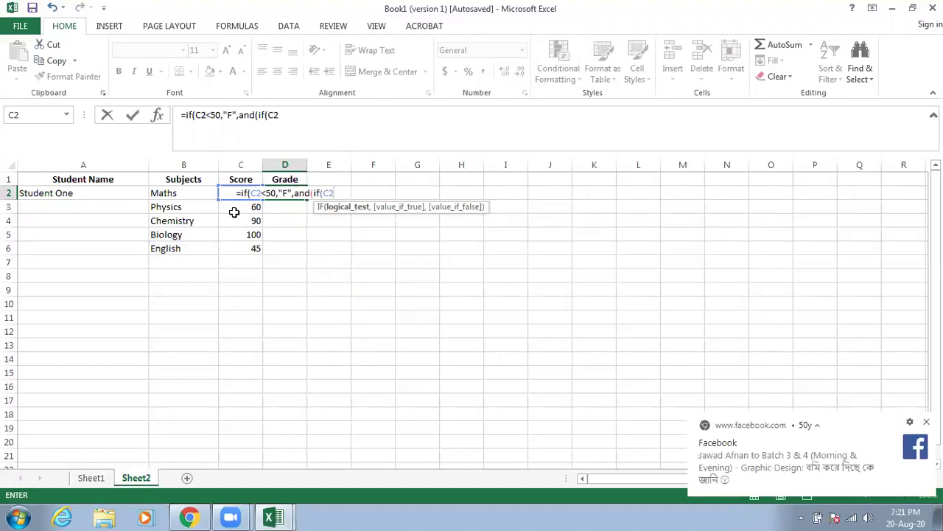
text(<60,)
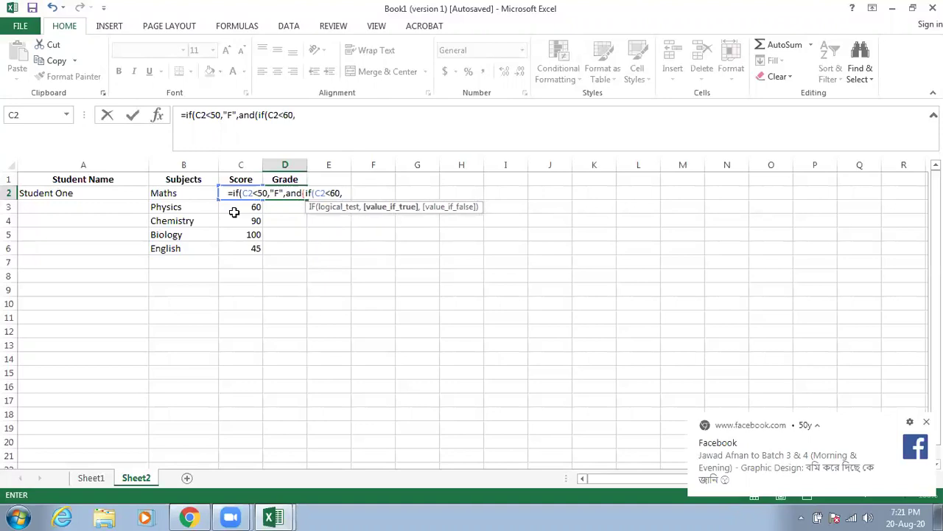
Complete the grade formula in D2 as =IF(C2<50,"F",AND(IF(C2<60,"C"))) and enter it.
text("C"))))
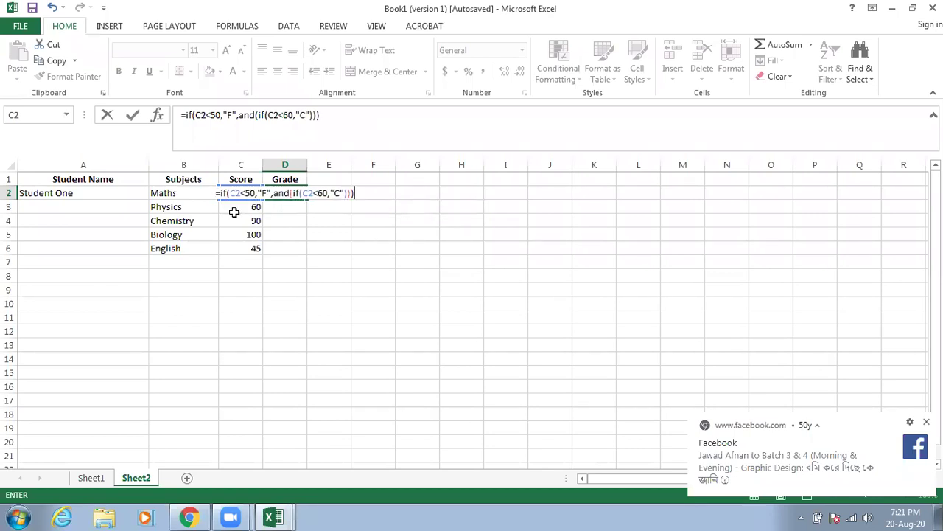
key(Return)
Set the Maths score in C2 to 40 to test the grade formula.
double_click(252, 193)
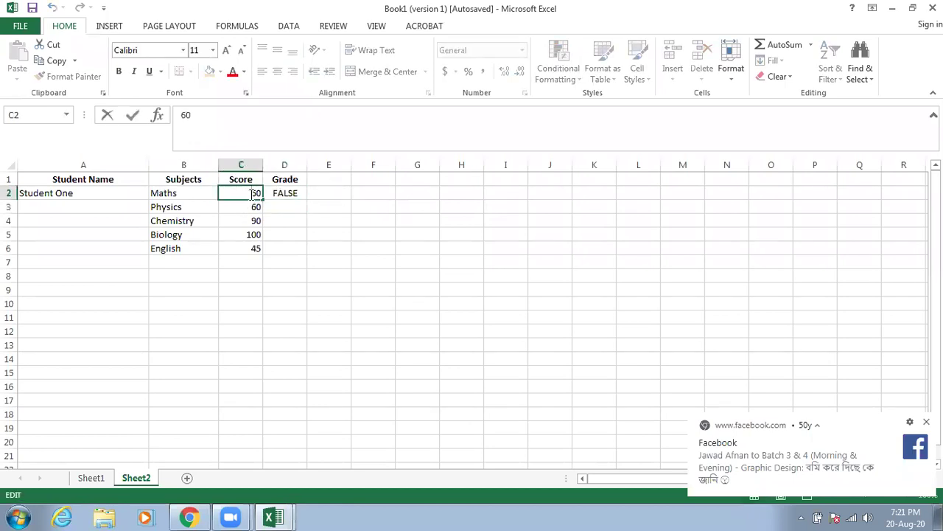
drag(225, 193, 264, 187)
text(40)
key(Return)
Set the Maths score in C2 to 50 to test the boundary of the grade formula.
click(254, 192)
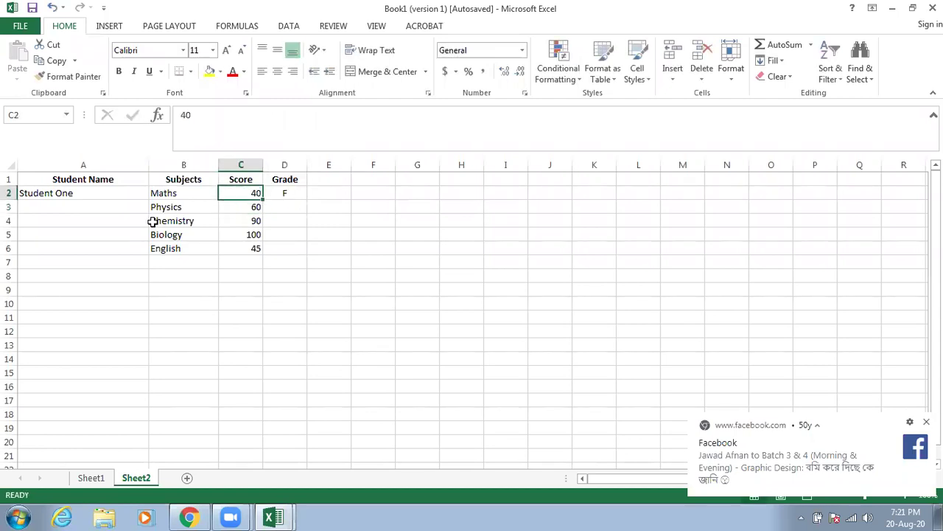
text(50)
key(Return)
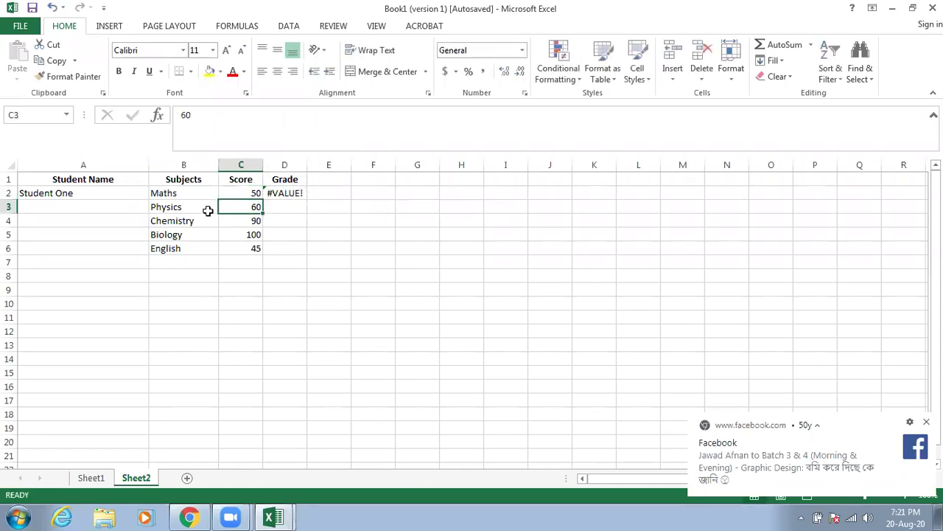
Try to close the first IF right after "F" in D2, making the formula =IF(C2<50,"F"),AND(IF(C2<60,"C")).
double_click(291, 193)
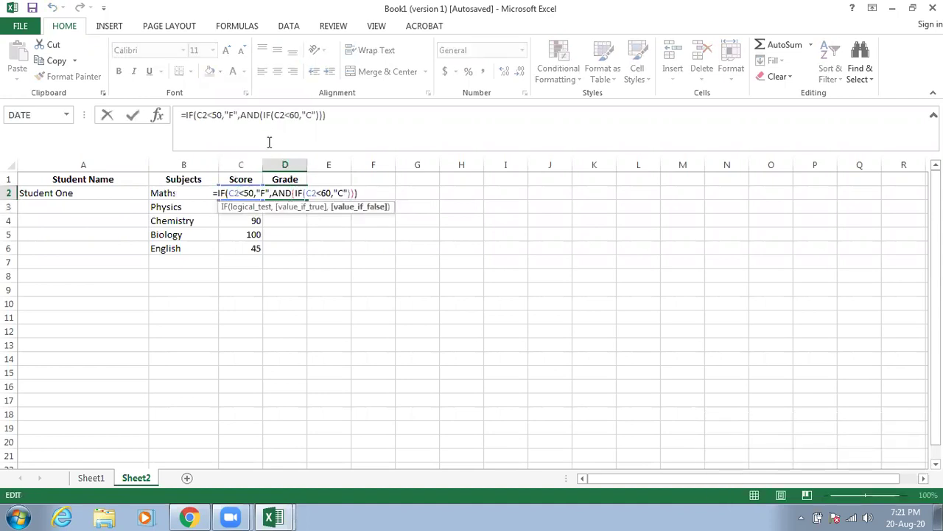
drag(246, 115, 303, 115)
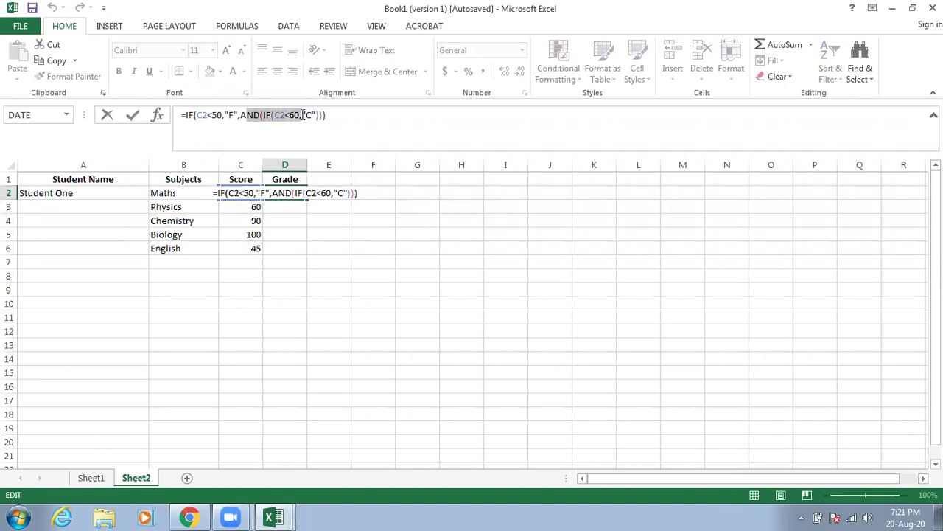
click(249, 115)
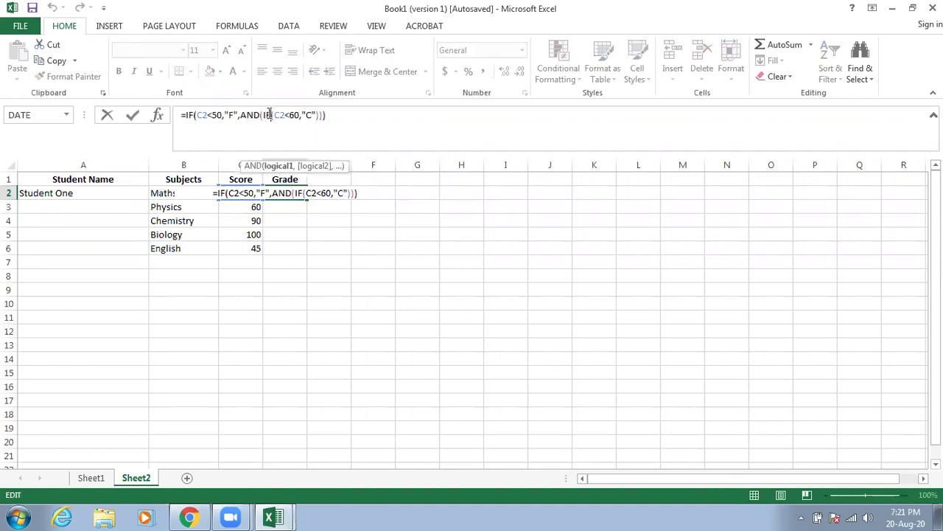
click(242, 115)
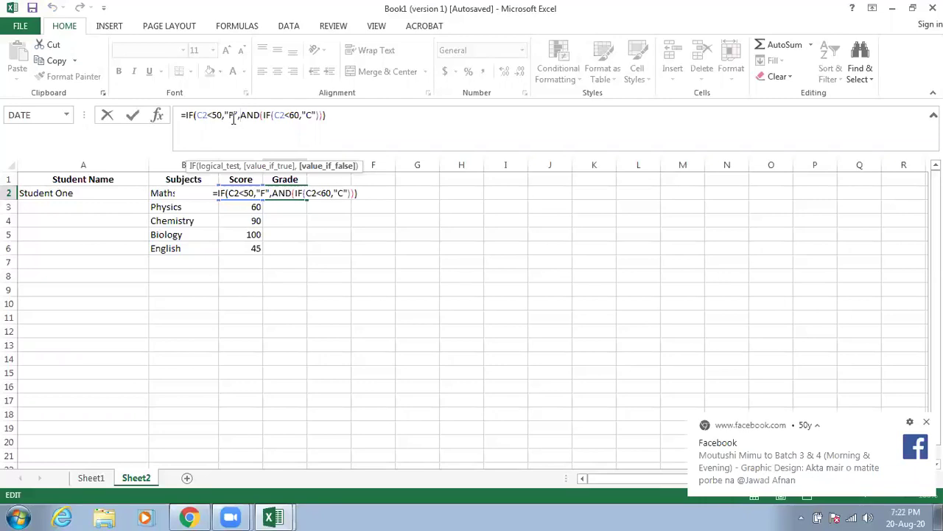
click(237, 115)
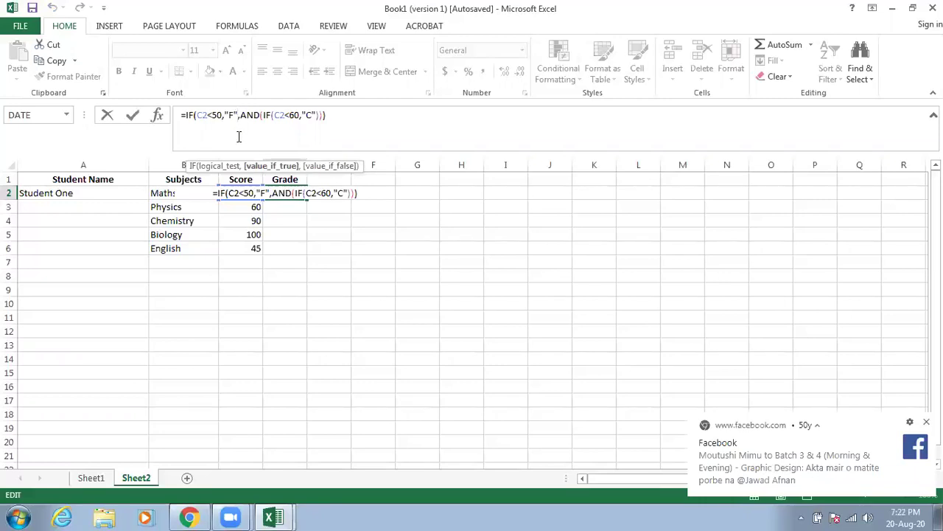
text())
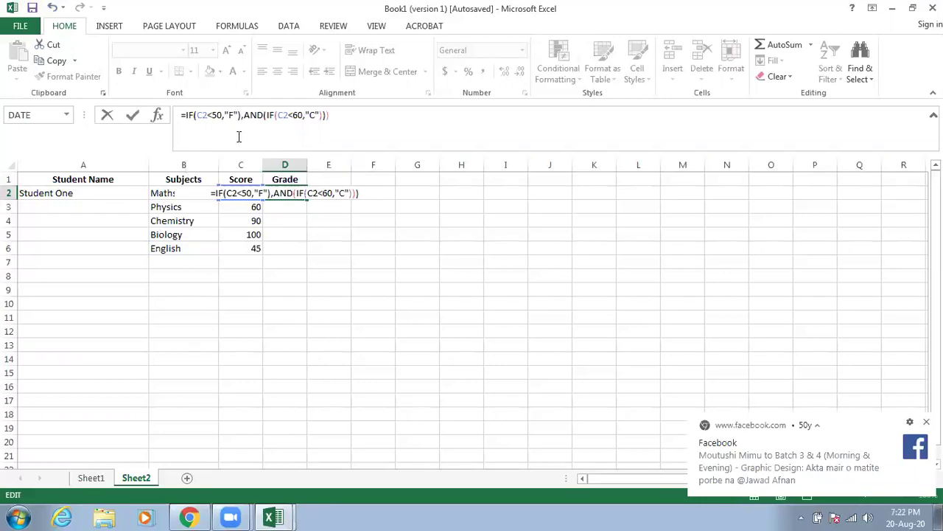
key(Right)
key(Right)
key(Right)
key(Right)
key(Right)
key(Right)
key(Right)
key(Right)
key(Right)
key(Right)
key(Right)
key(Right)
key(Right)
key(Right)
key(Right)
key(Right)
key(Right)
key(Right)
key(Right)
text())
key(BackSpace)
key(Return)
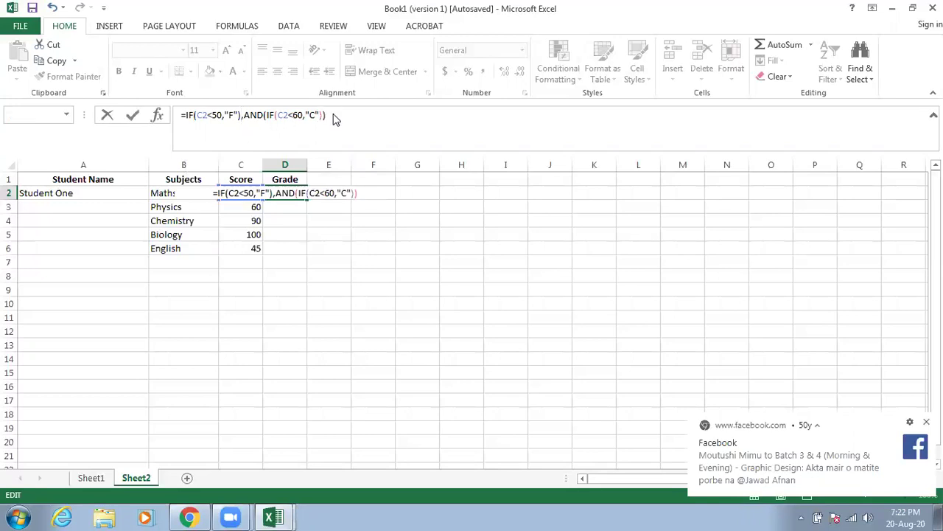
click(443, 332)
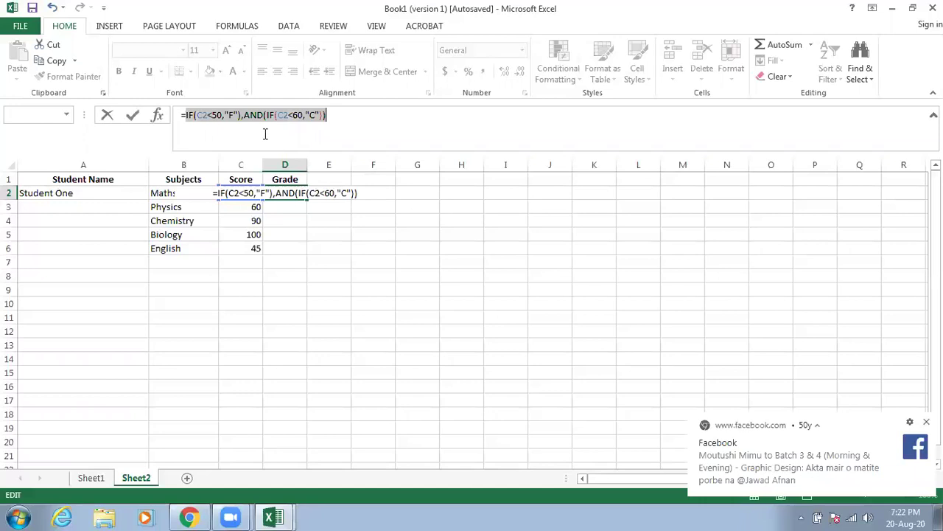
Retry entering the D2 formula with the first IF closed after "F", and cancel the edit.
click(258, 115)
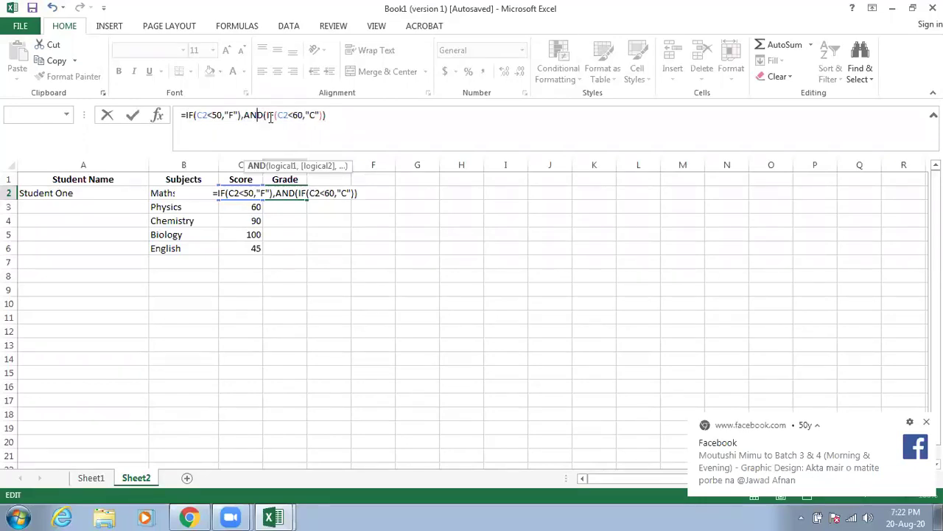
click(277, 117)
click(342, 118)
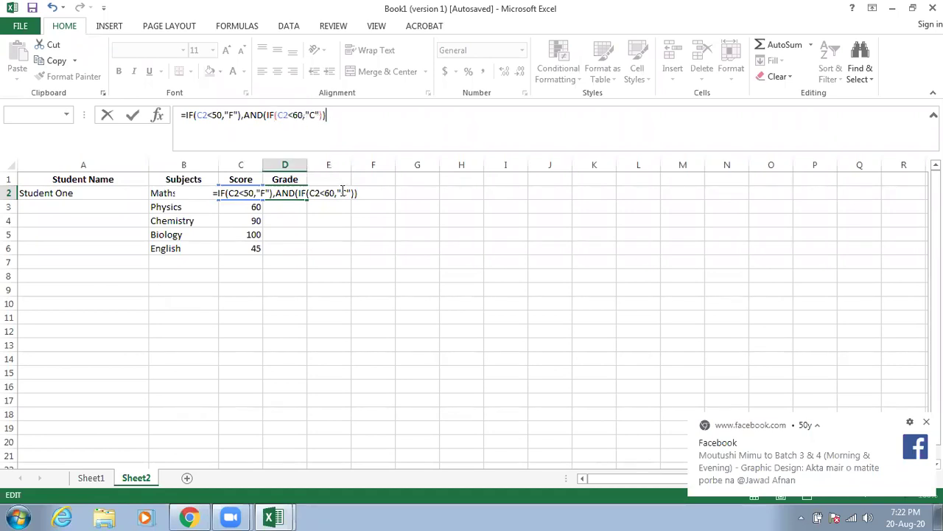
key(Return)
key(Return)
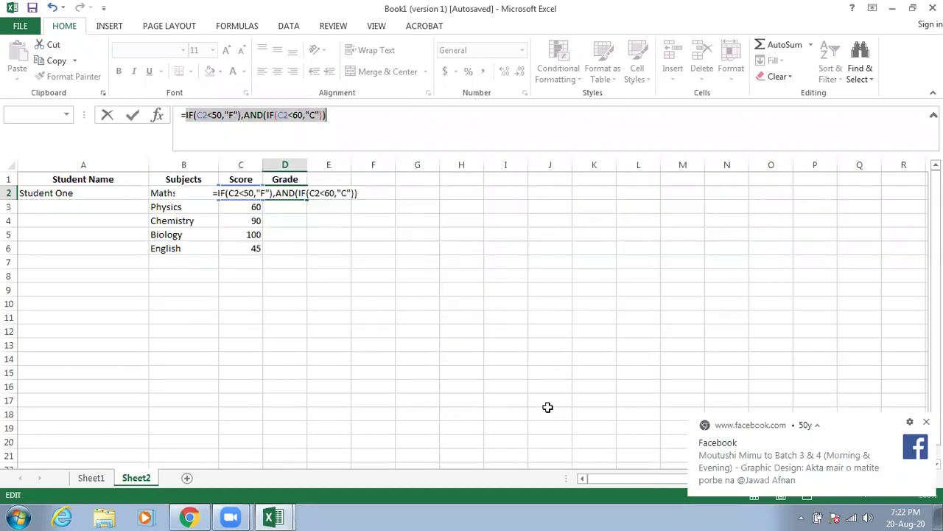
click(317, 222)
key(Escape)
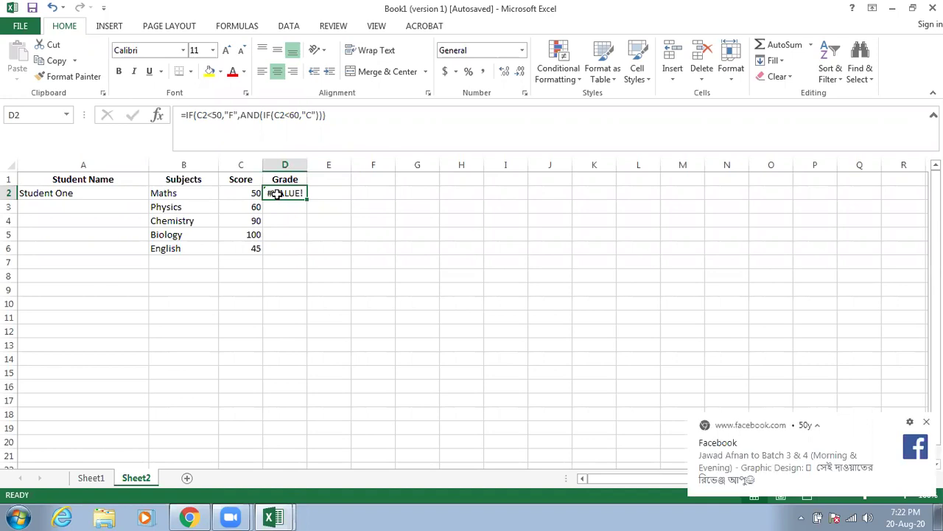
Wrap the nested IF in D2 in extra parentheses, entering =IF(C2<50,"F",AND((IF(C2<60,"C")))).
click(273, 203)
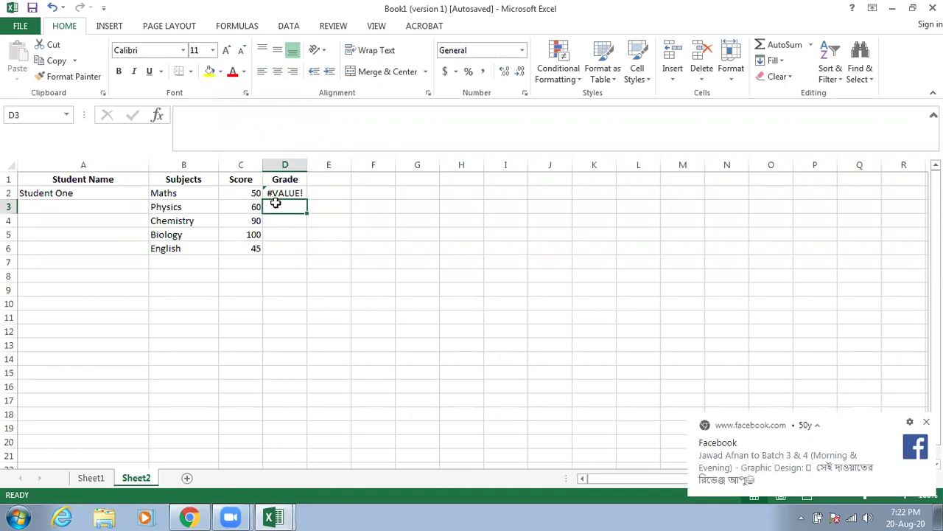
double_click(295, 186)
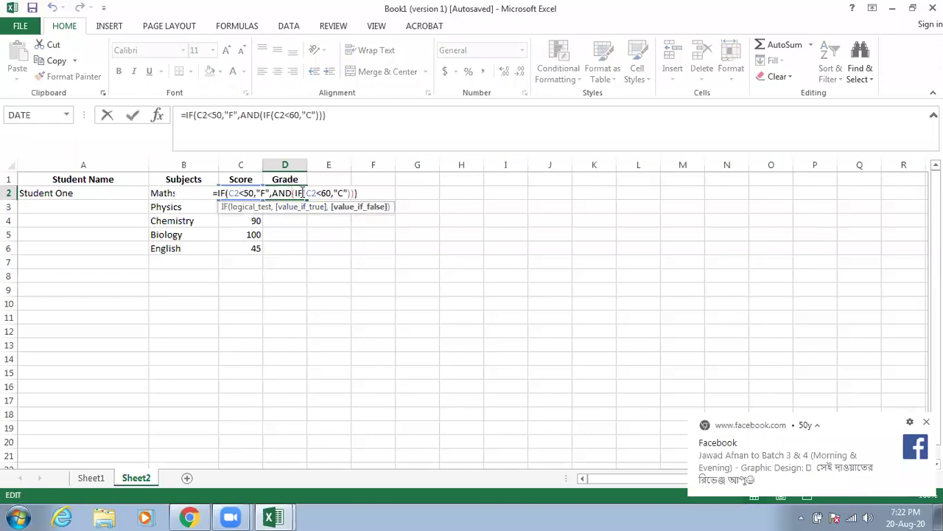
click(226, 116)
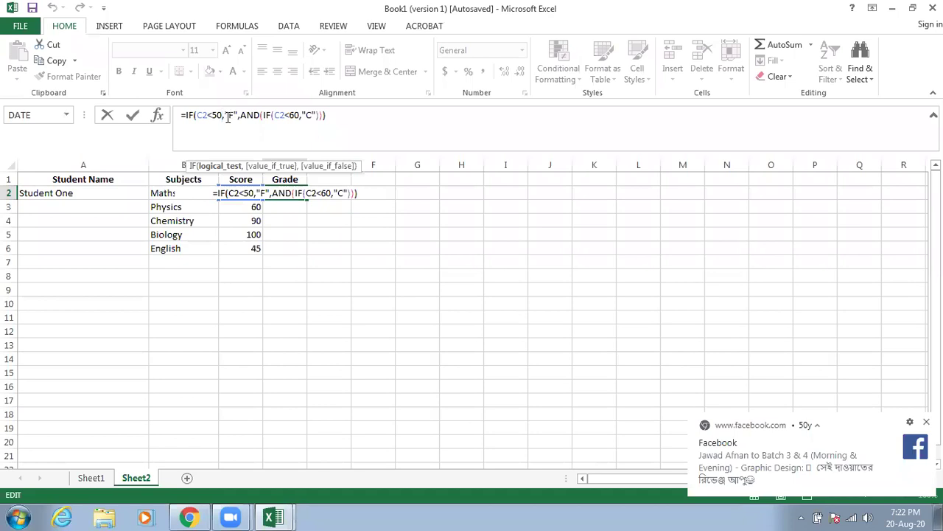
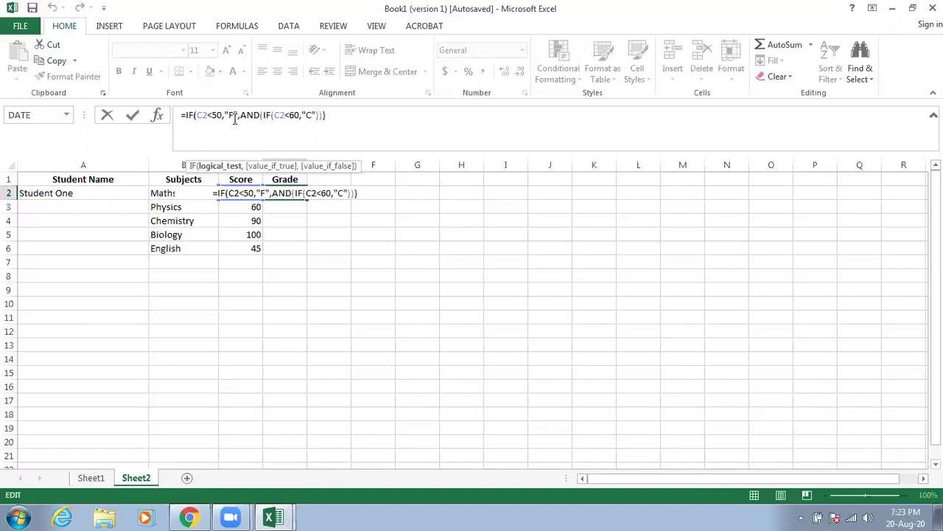
click(258, 115)
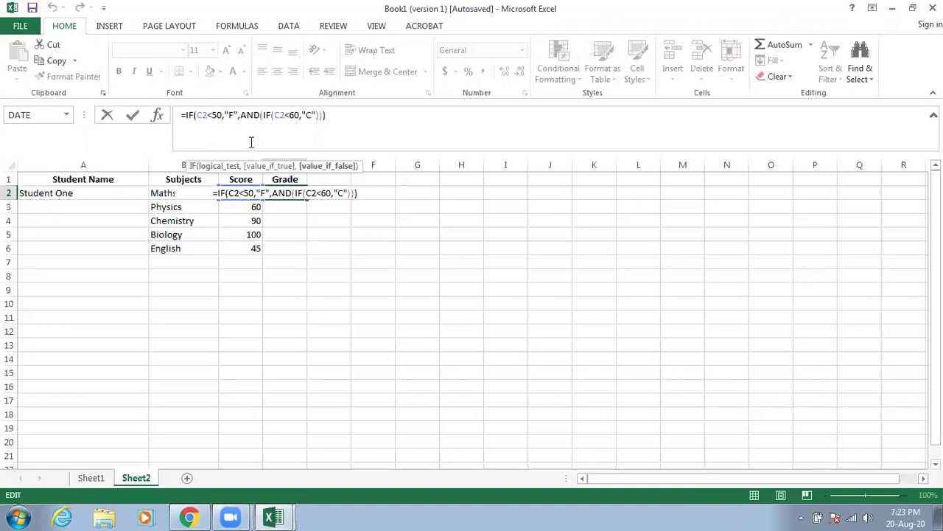
text(()
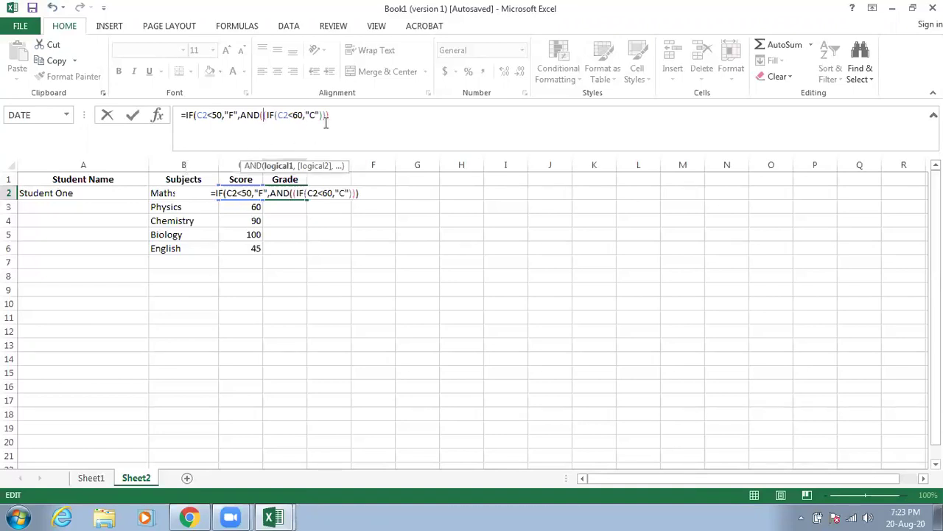
click(367, 115)
text())
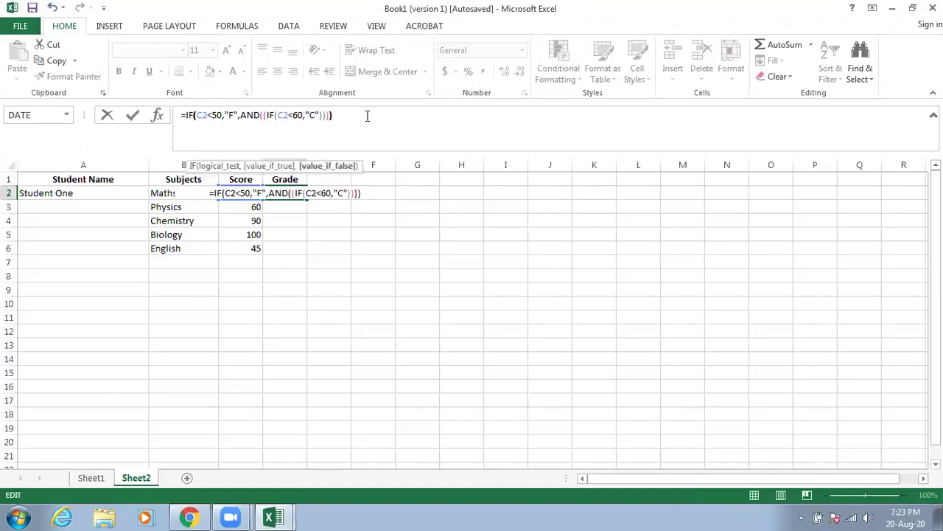
key(Return)
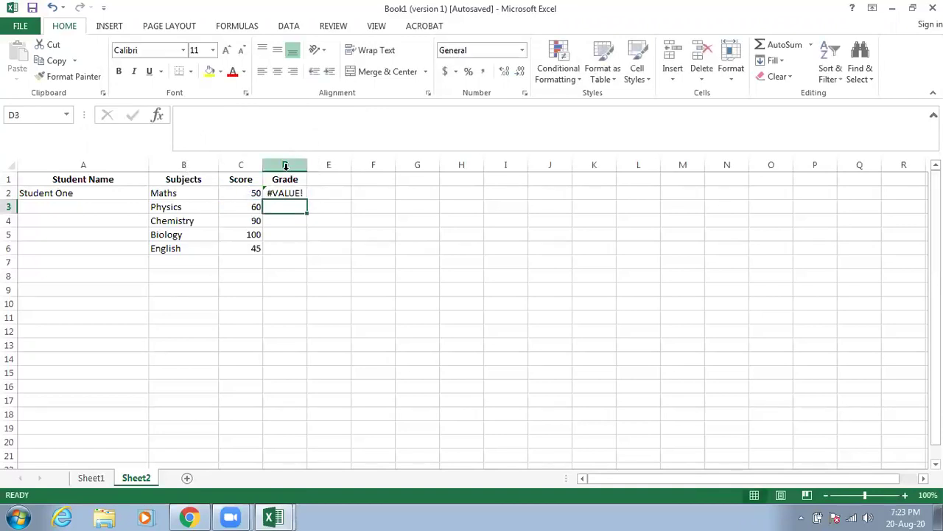
Reopen the D2 formula and delete everything after =IF(C2<50,"F", to rewrite the value-if-false part.
double_click(273, 193)
drag(333, 116, 242, 119)
key(BackSpace)
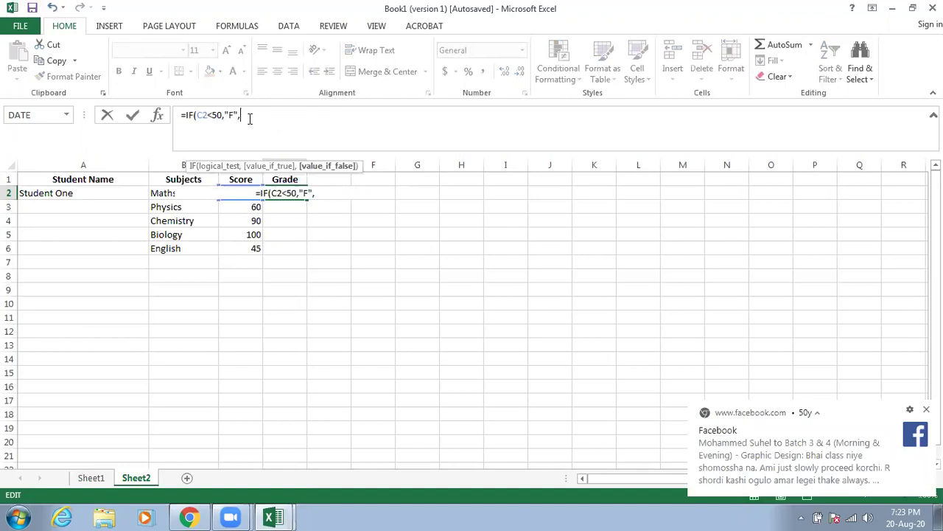
click(232, 115)
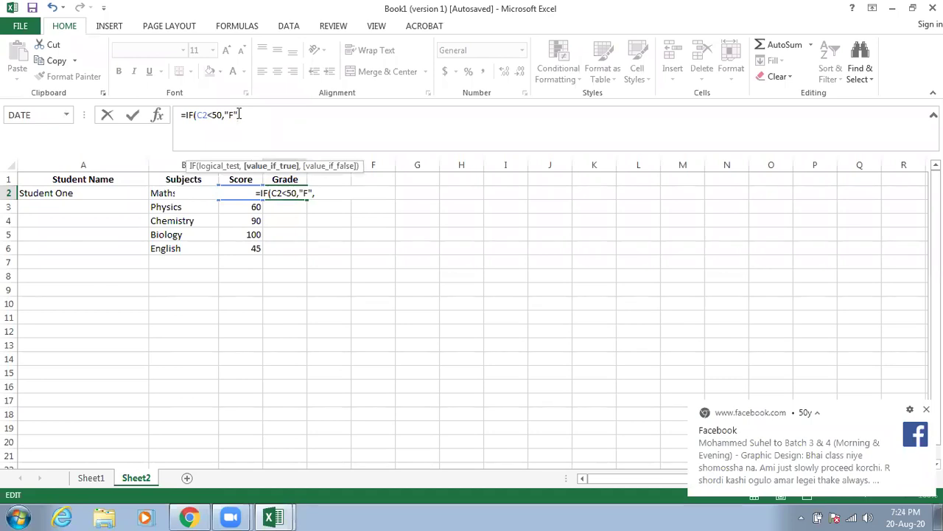
click(242, 114)
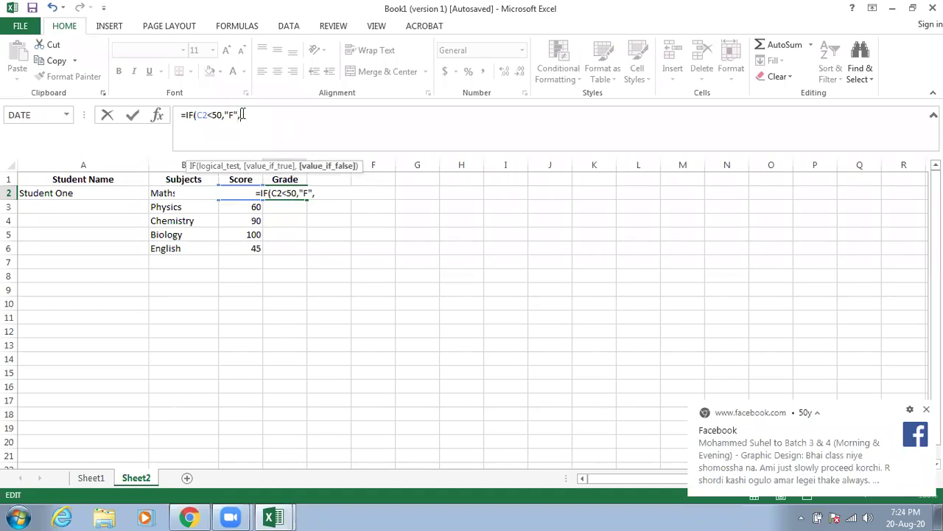
text(and)
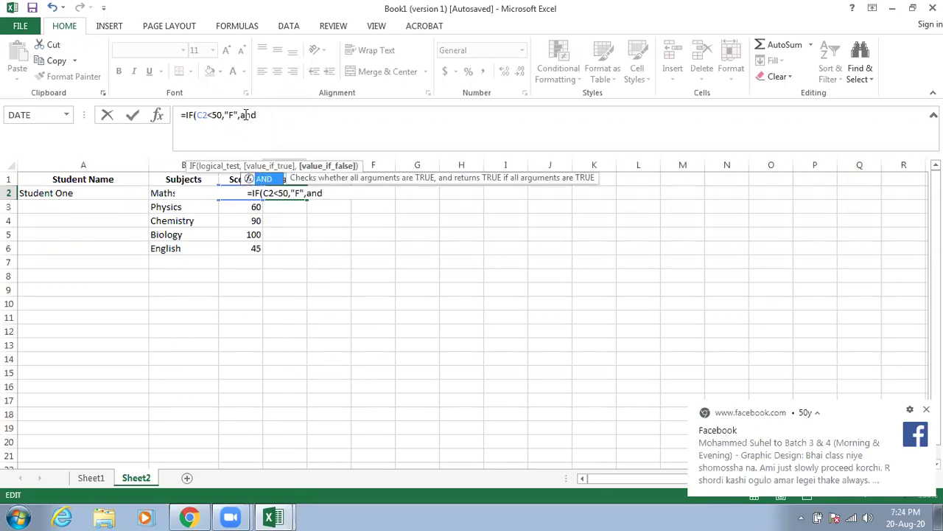
text((()
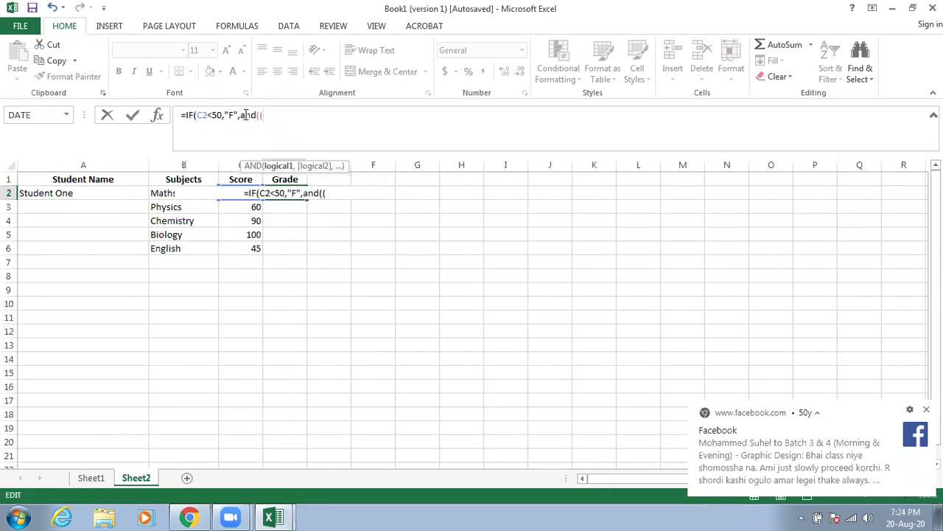
text(if)
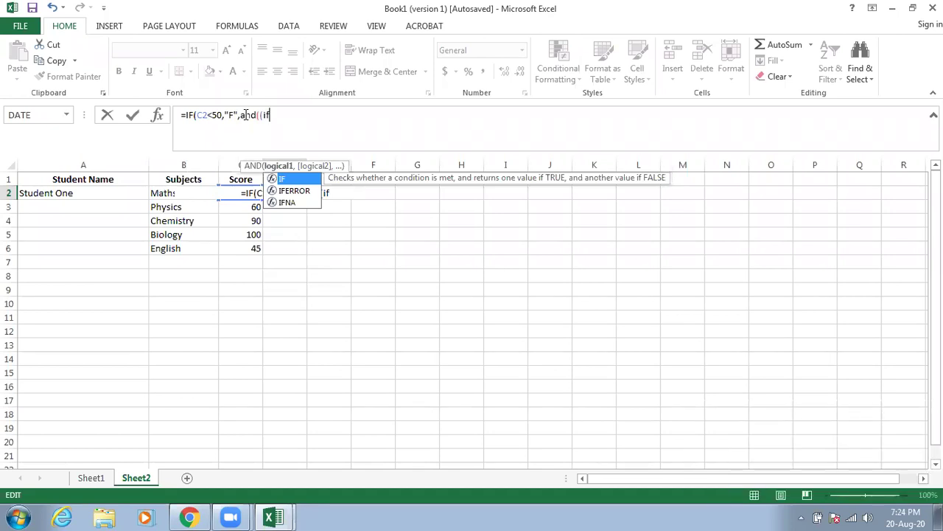
key(BackSpace)
key(BackSpace)
key(BackSpace)
key(BackSpace)
key(BackSpace)
key(BackSpace)
key(BackSpace)
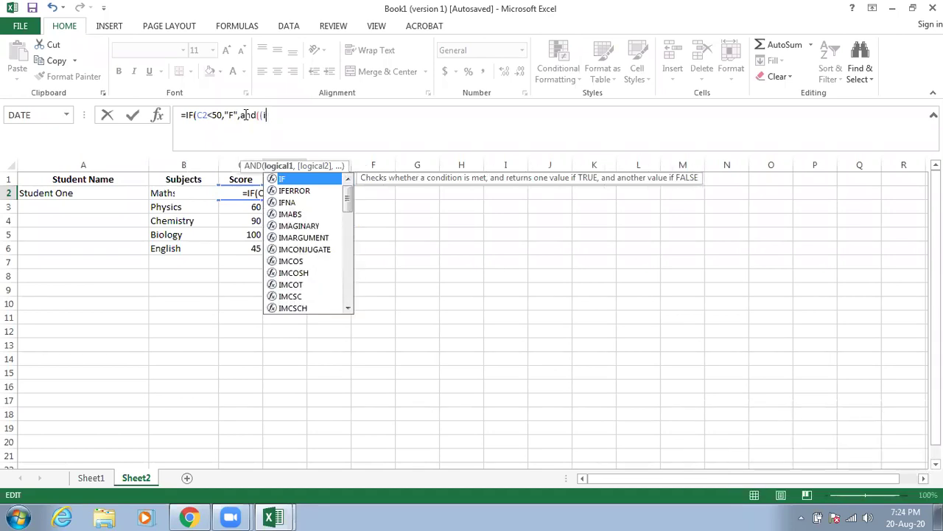
Complete the D2 formula with a nested IF as the value-if-false, entering =IF(C2<50,"F",IF(andc2<60,"C")).
text(if)
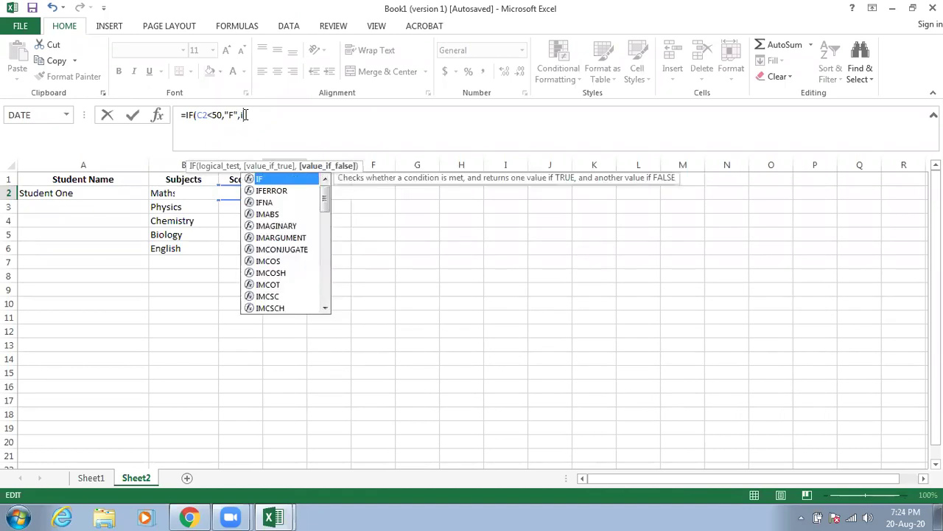
text((and)
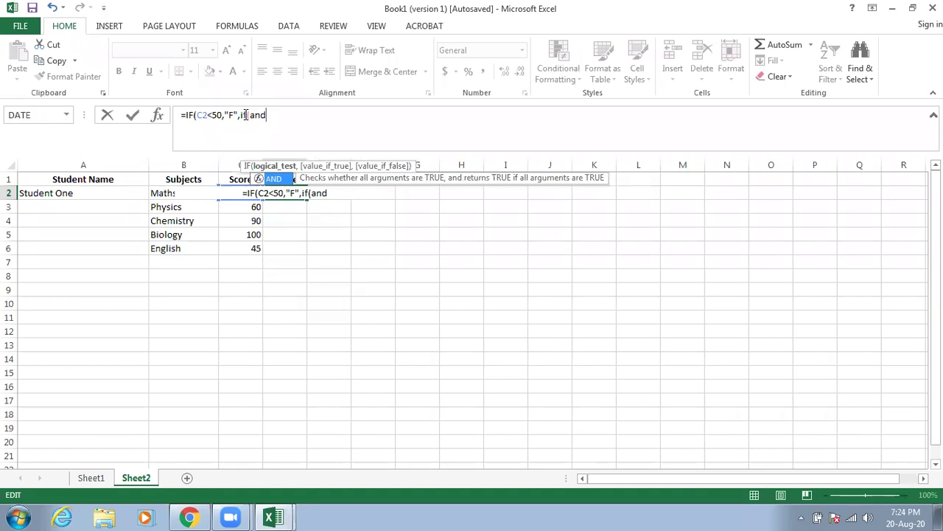
text(c2)
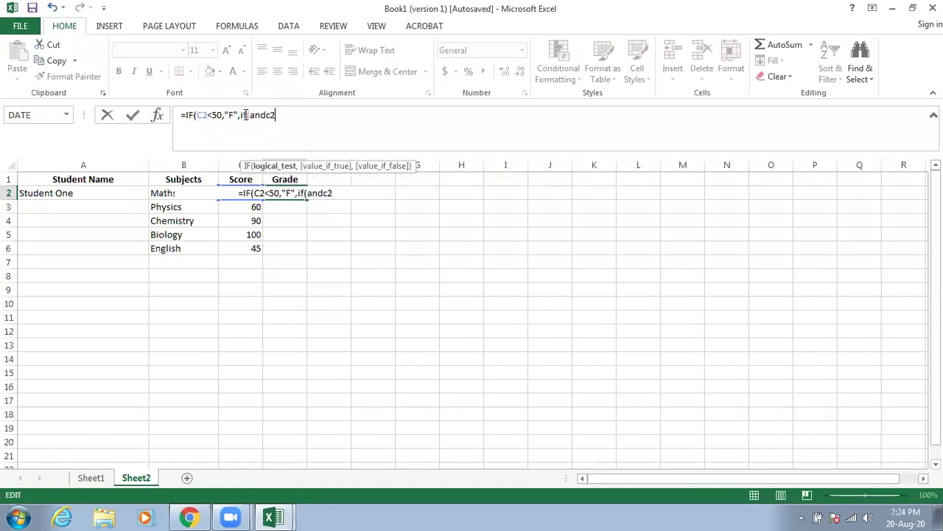
text(<)
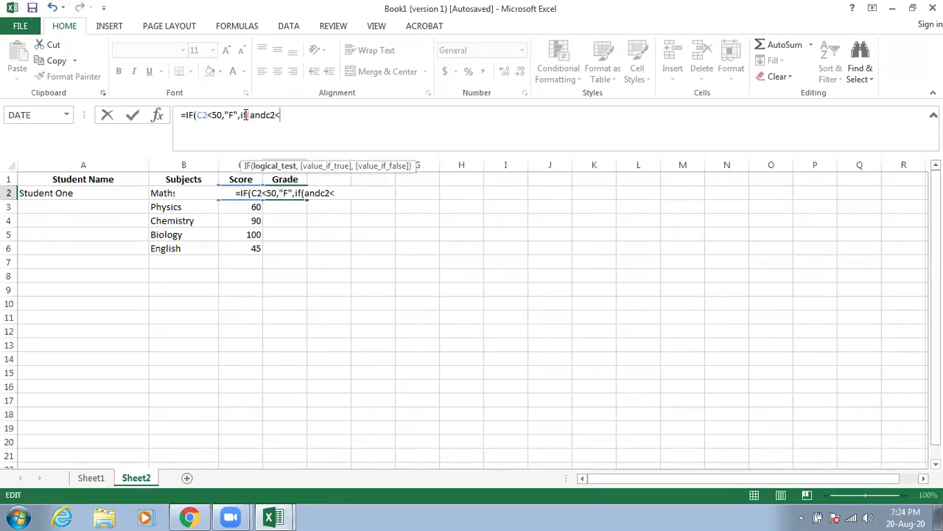
text(60)
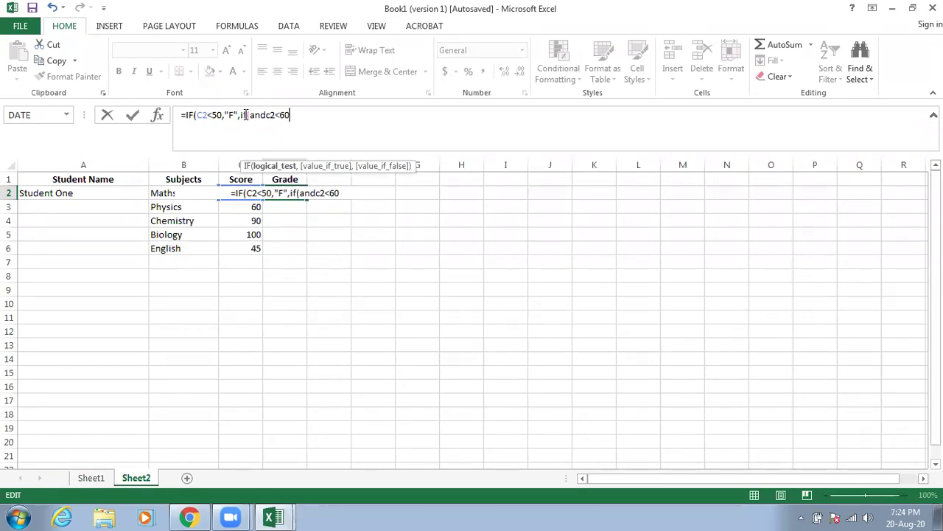
text(,"C")
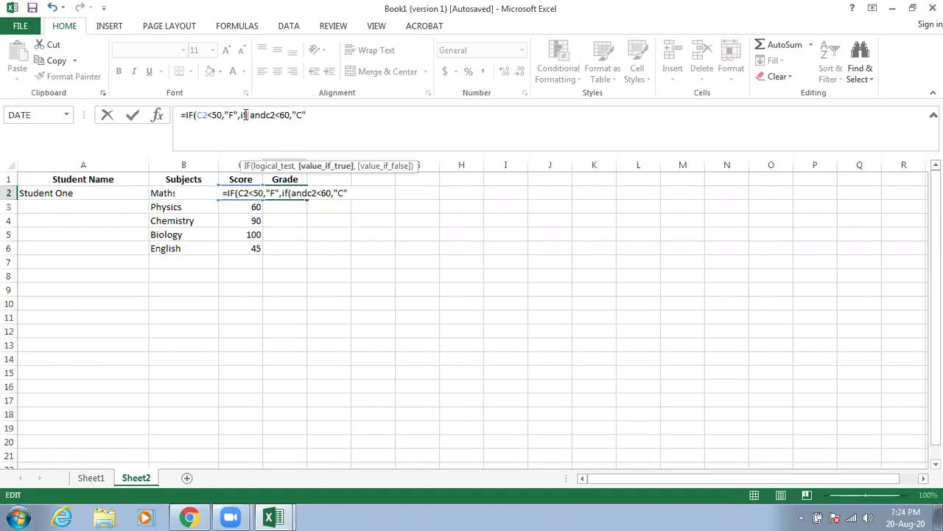
text())
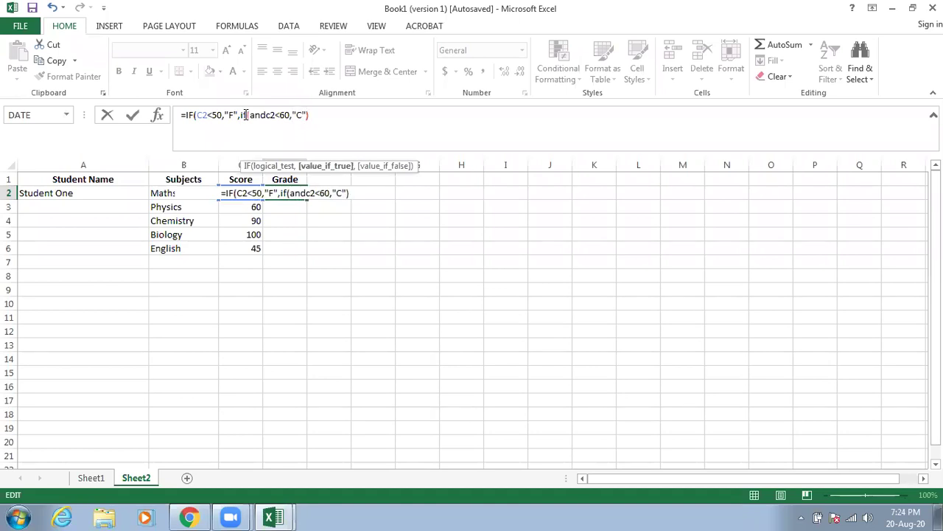
text())
key(Return)
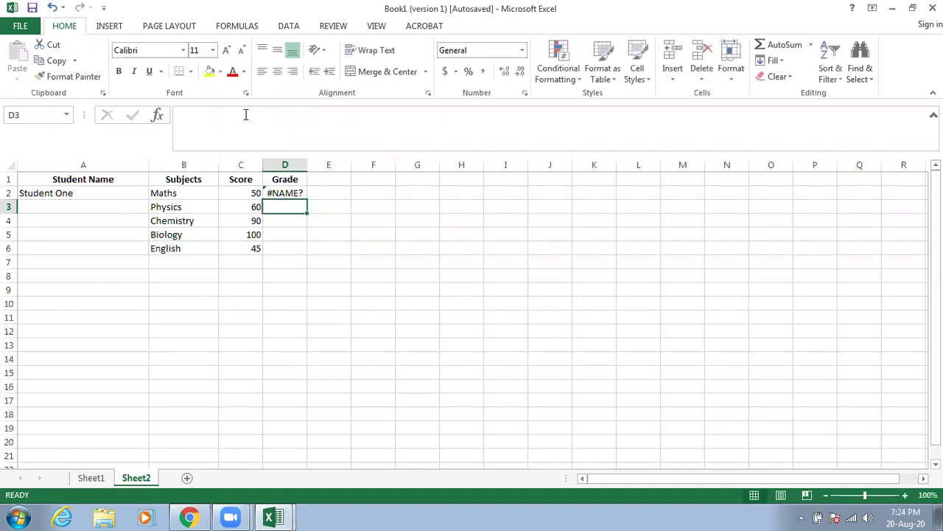
click(280, 192)
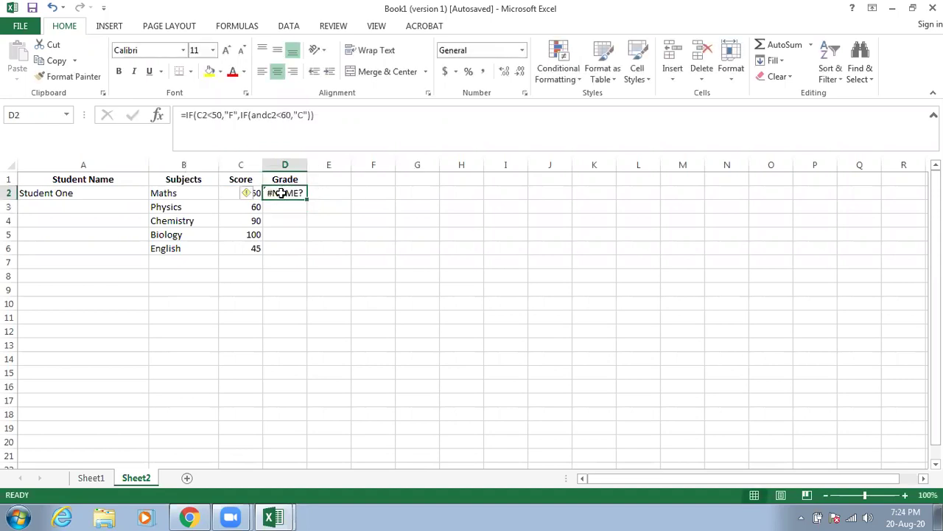
click(268, 118)
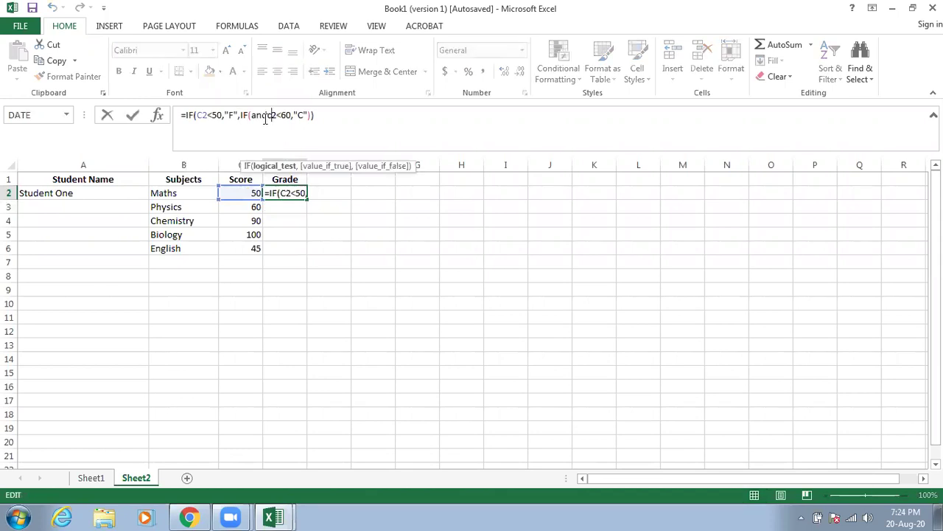
key(Return)
Try to add parentheses around the AND argument in D2, making the formula =IF(C2<50,"F",IF(and(c2<60,"C"))).
click(274, 189)
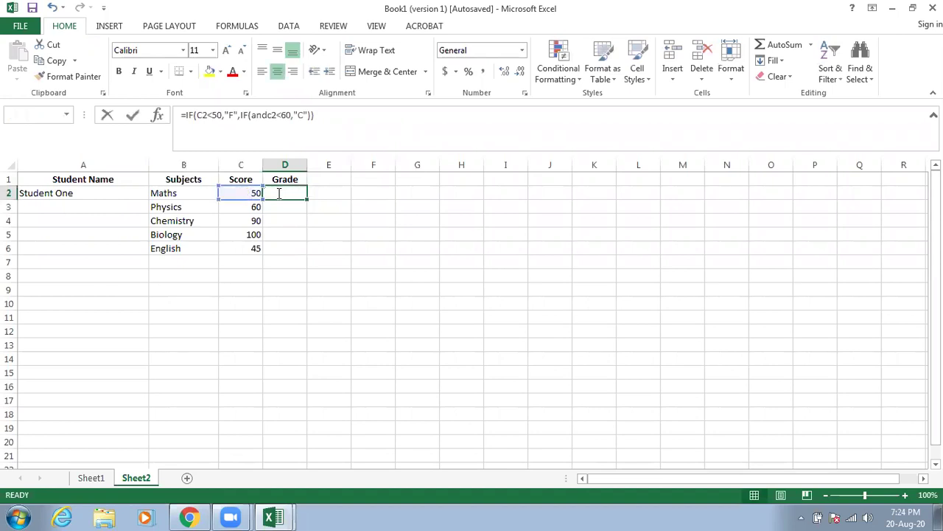
double_click(271, 189)
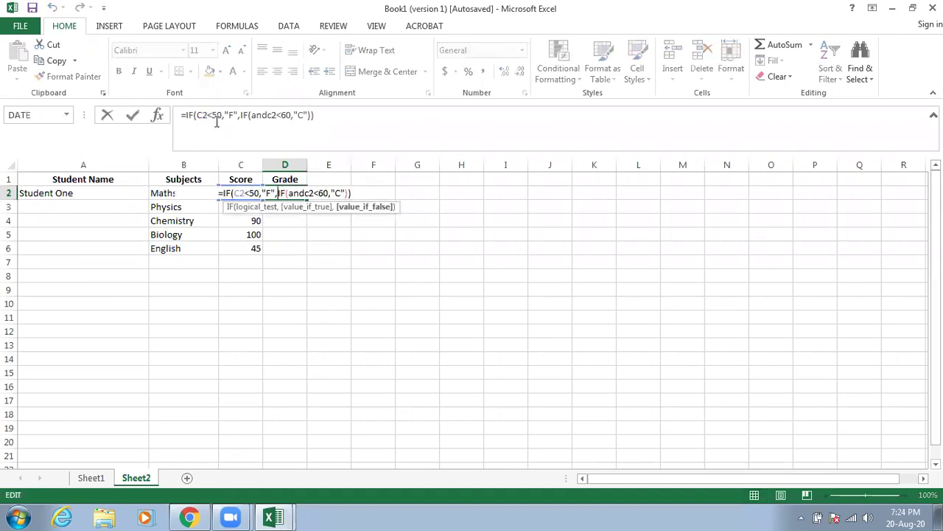
click(281, 117)
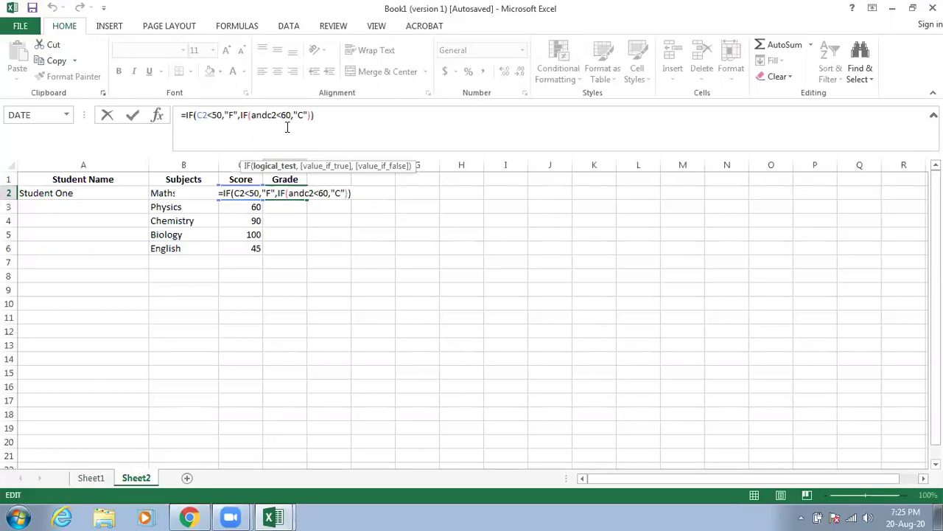
click(268, 115)
text(()
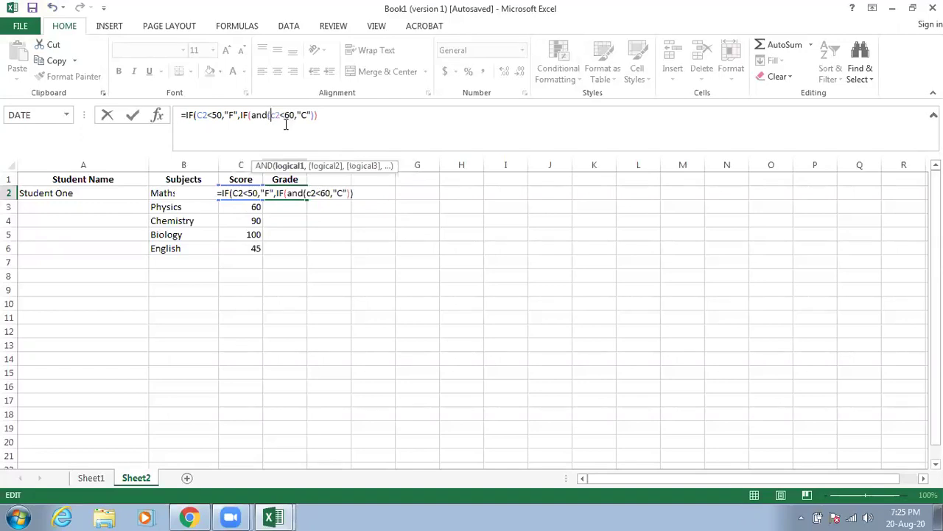
click(320, 116)
text())
key(Return)
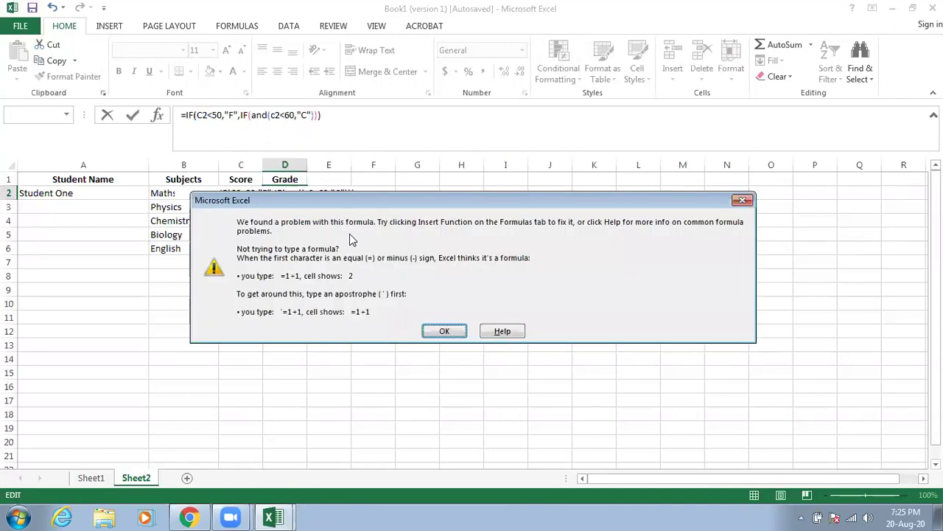
click(447, 331)
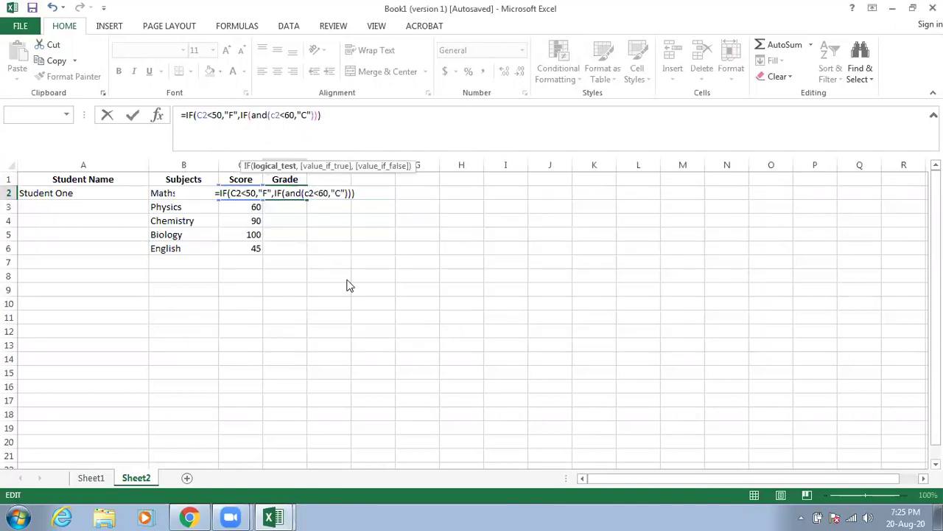
key(Return)
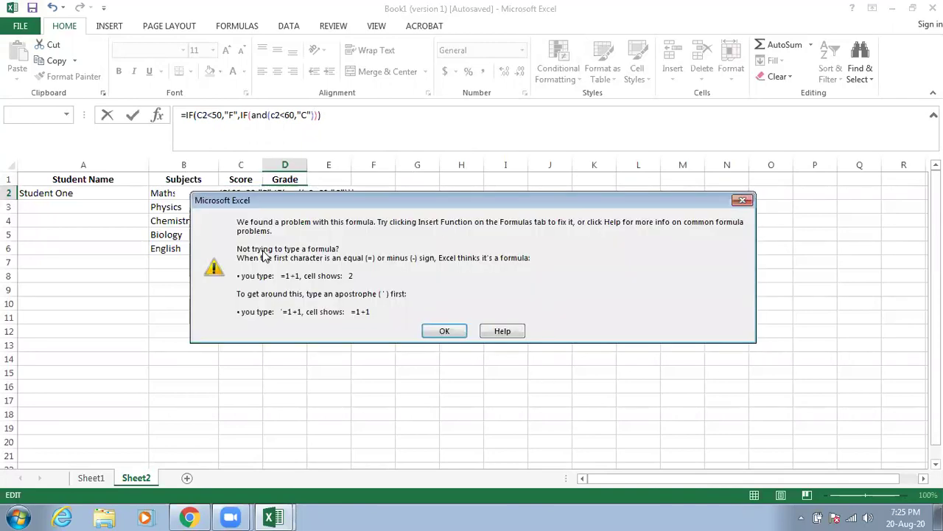
click(445, 333)
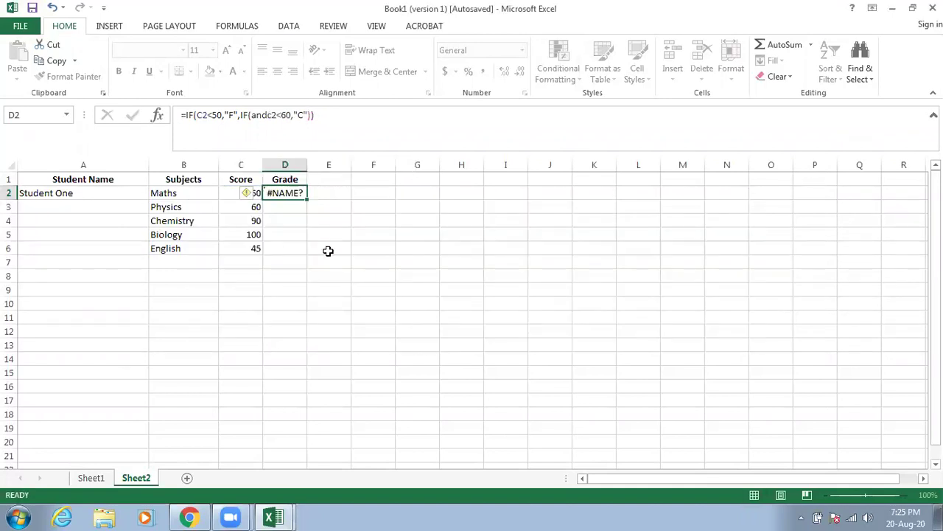
Clear the formula from cell D2.
key(Return)
click(301, 251)
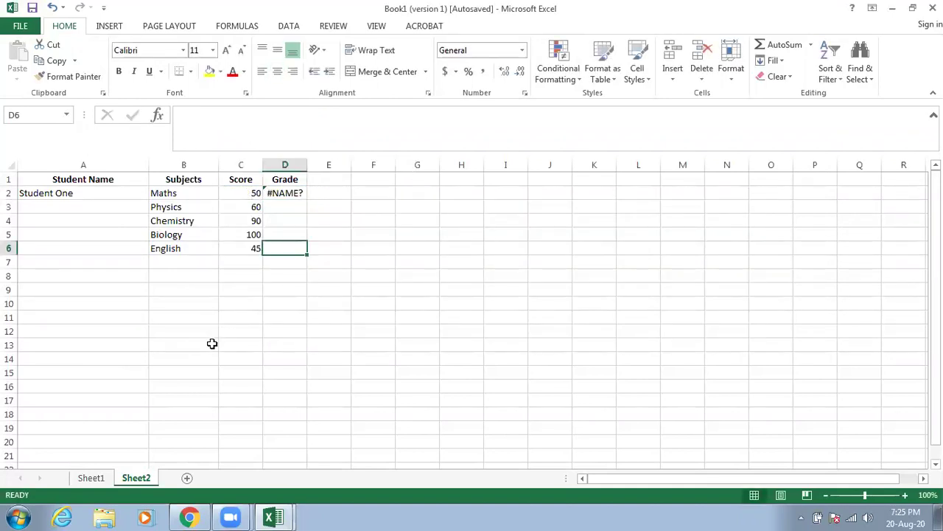
click(286, 194)
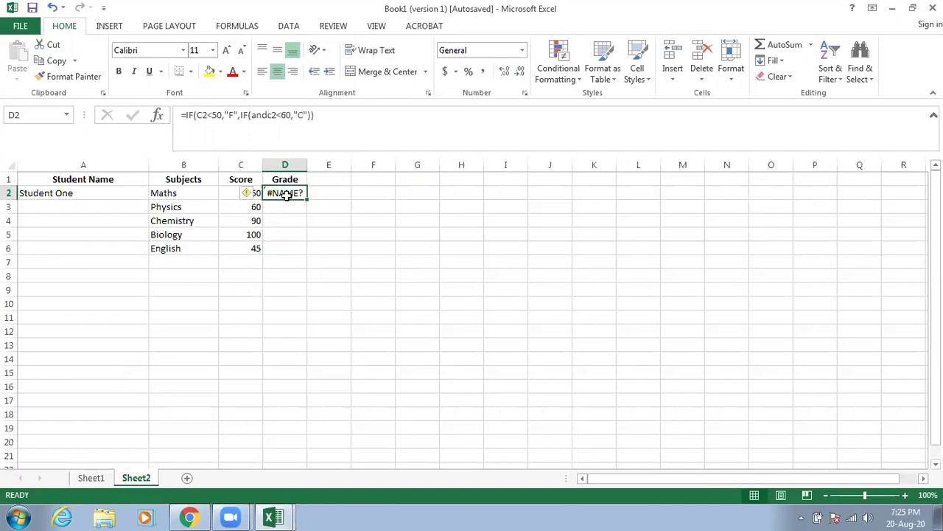
key(Delete)
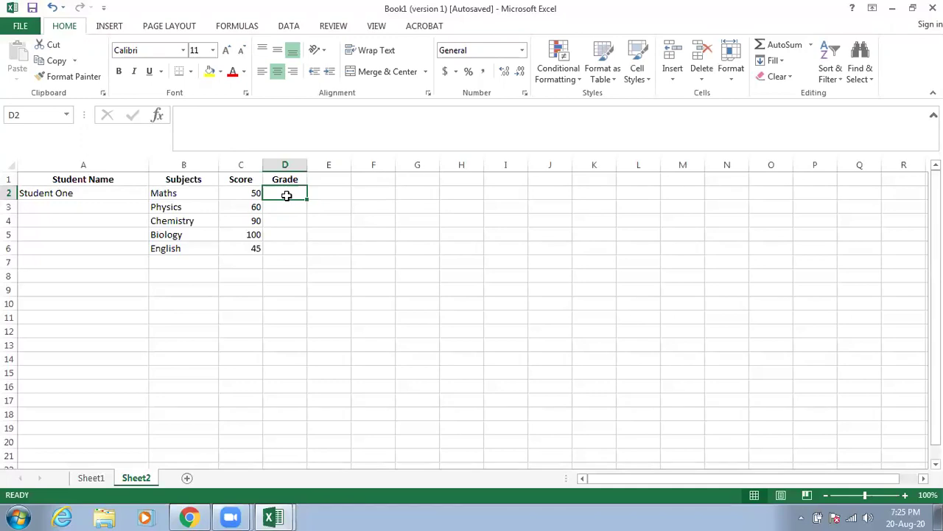
Start a new formula in D2 that returns "F" for scores up to 50: =if(C2<=50,"F",.
text(=if()
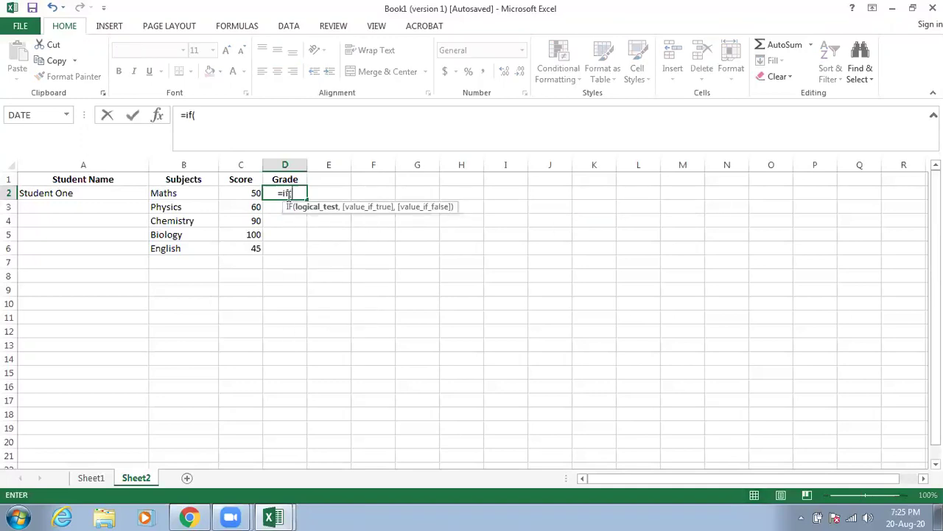
click(253, 194)
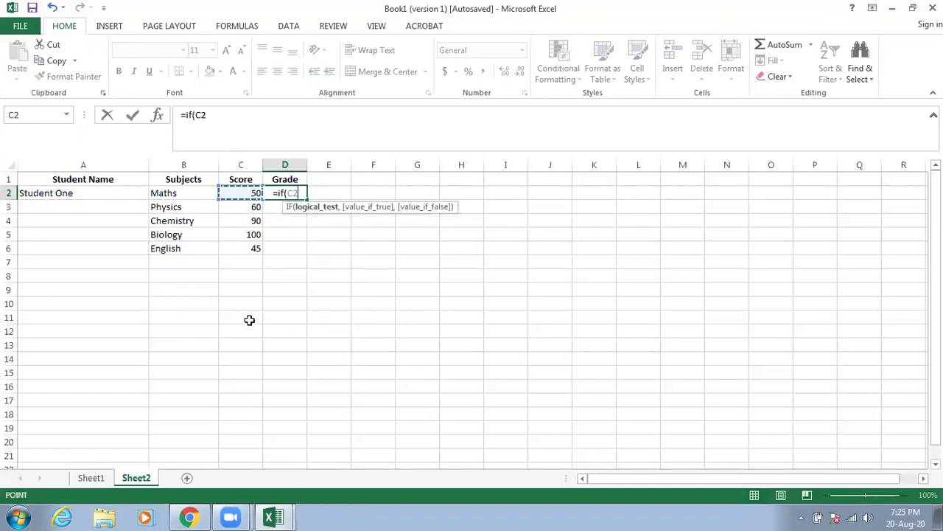
text(<)
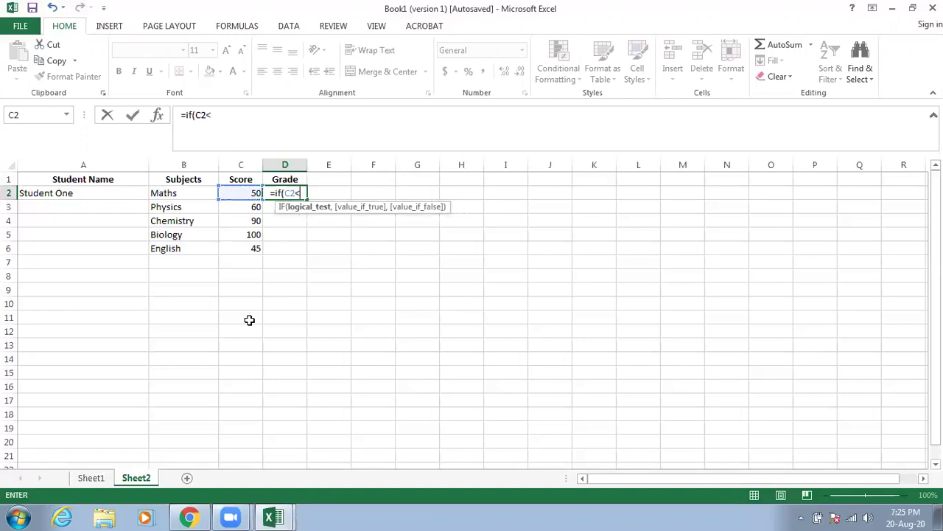
text(=)
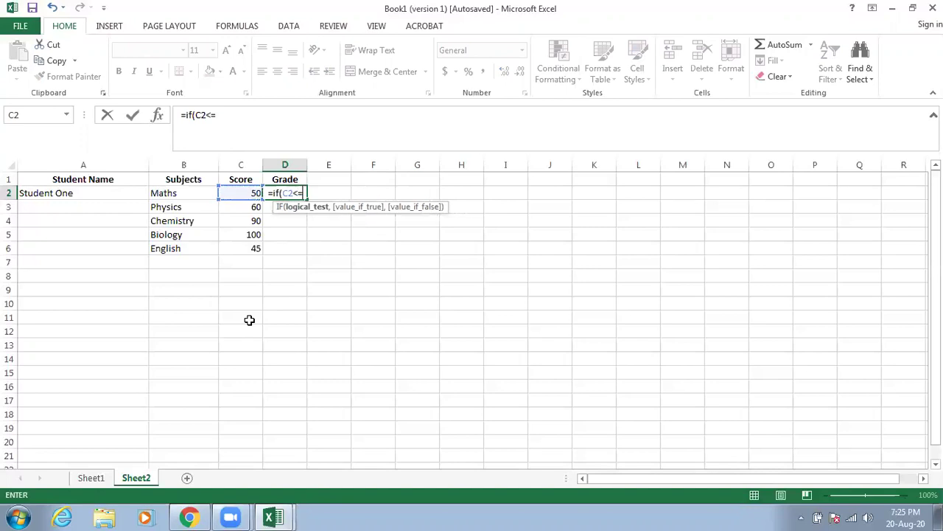
text(50.)
key(BackSpace)
text(,)
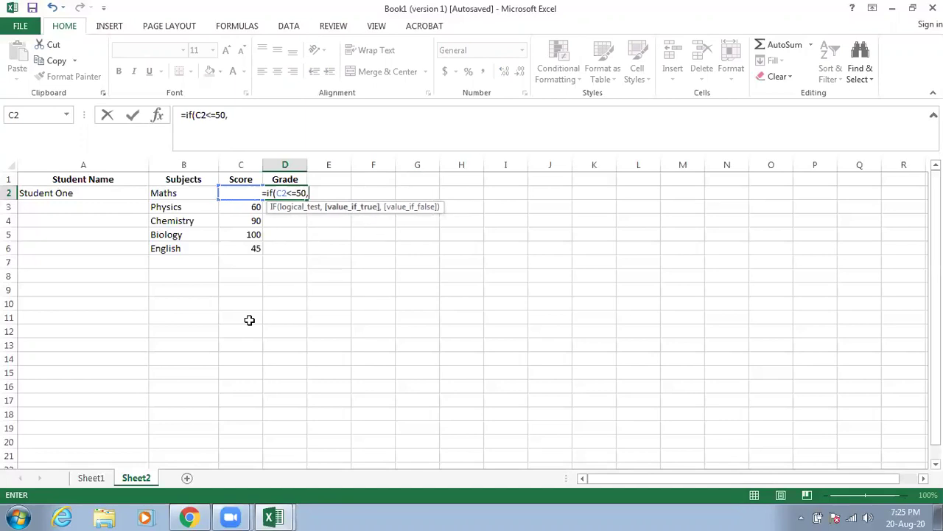
text("F")
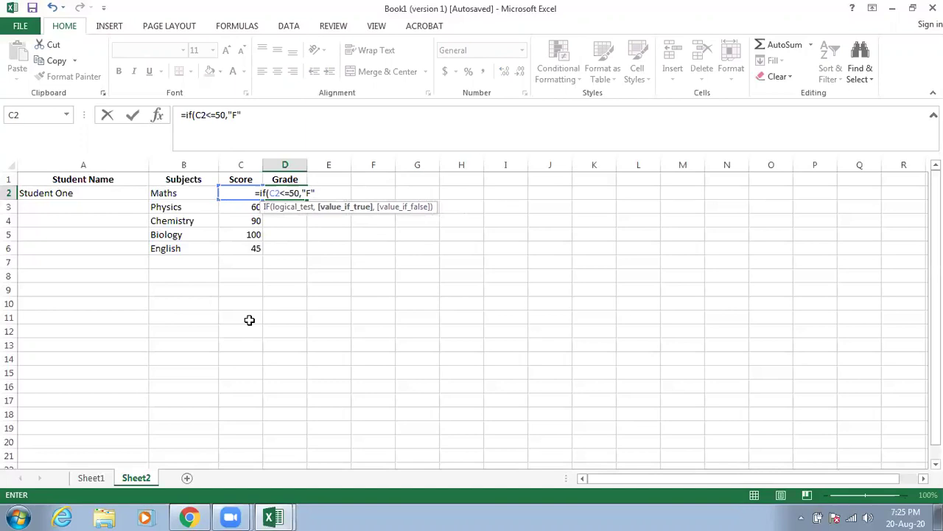
text(,)
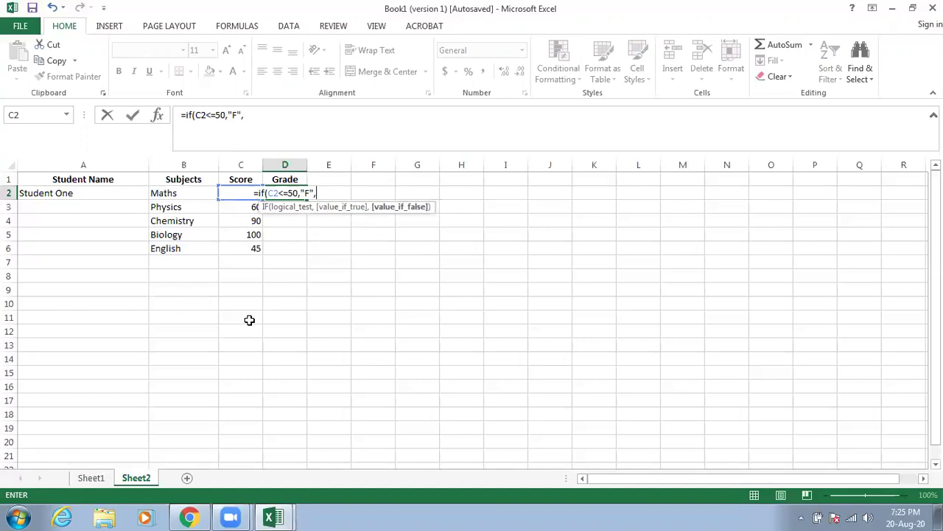
Complete the D2 formula with a nested IF that returns "C" for scores up to 60: =if(C2<=50,"F",if(C2<=60,"C")).
text(if)
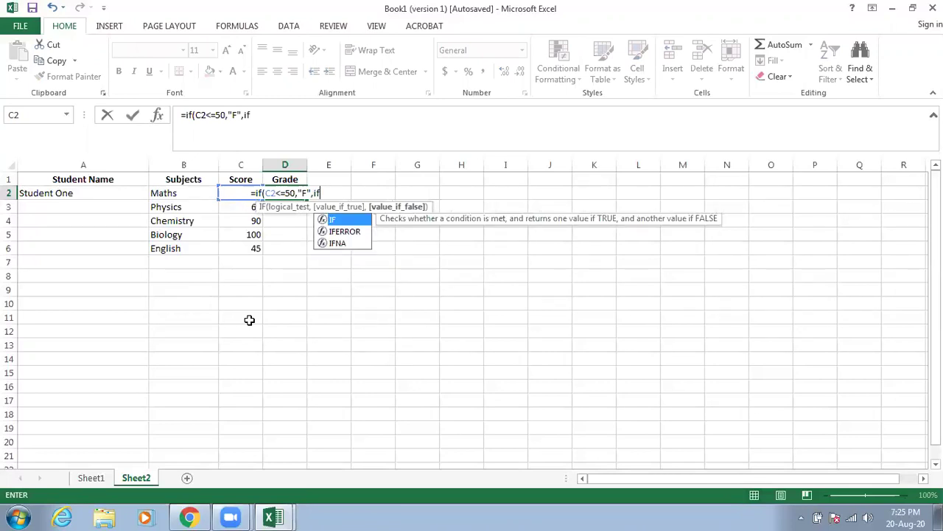
text(()
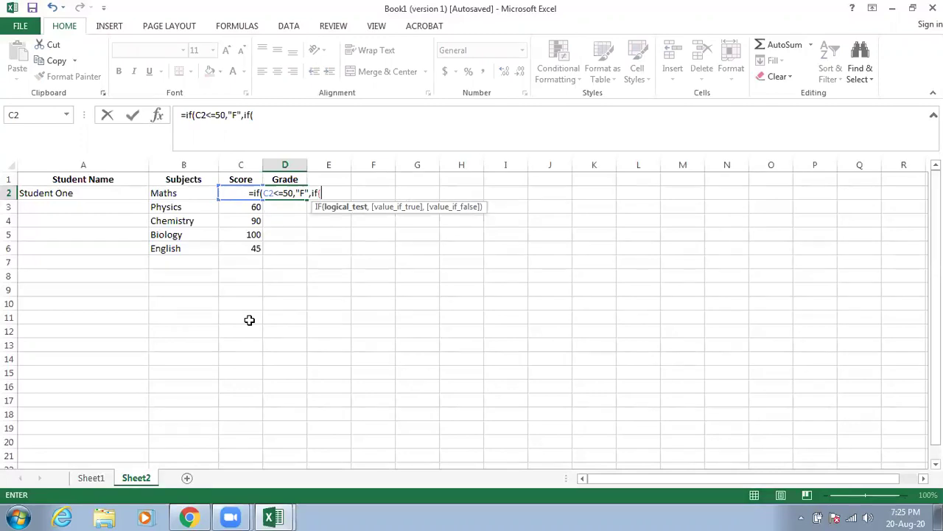
text(C2)
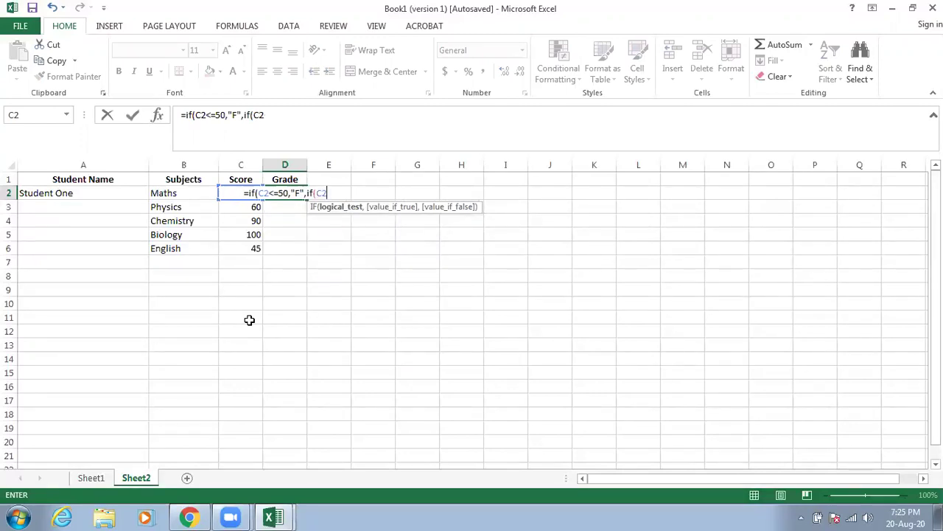
text(<=60)
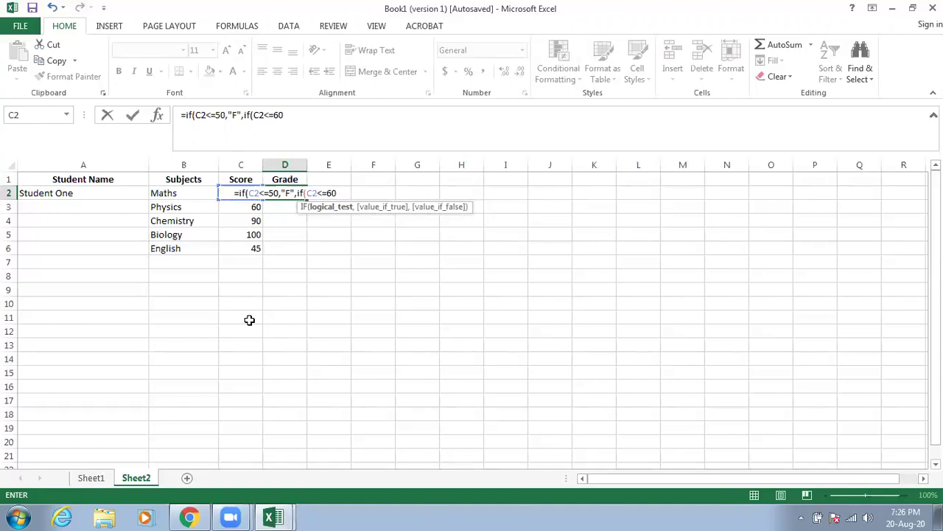
text(,)
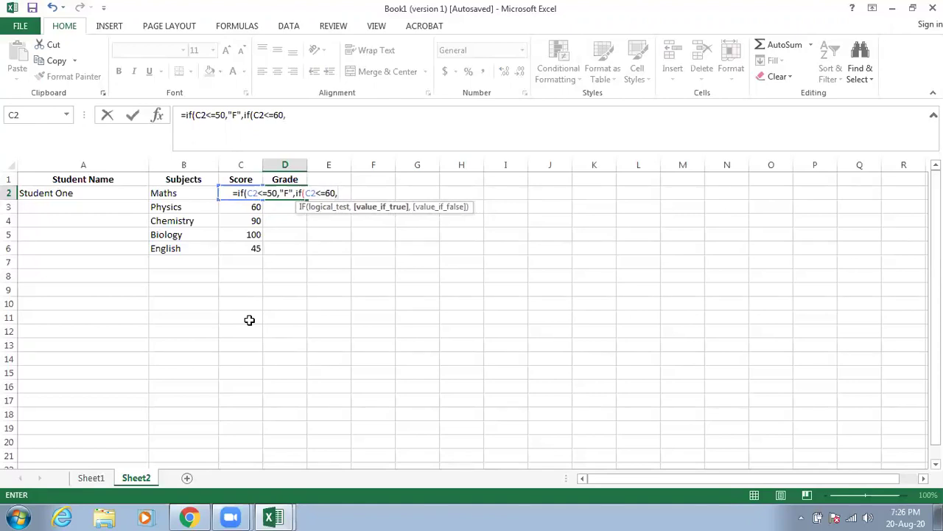
text("C)
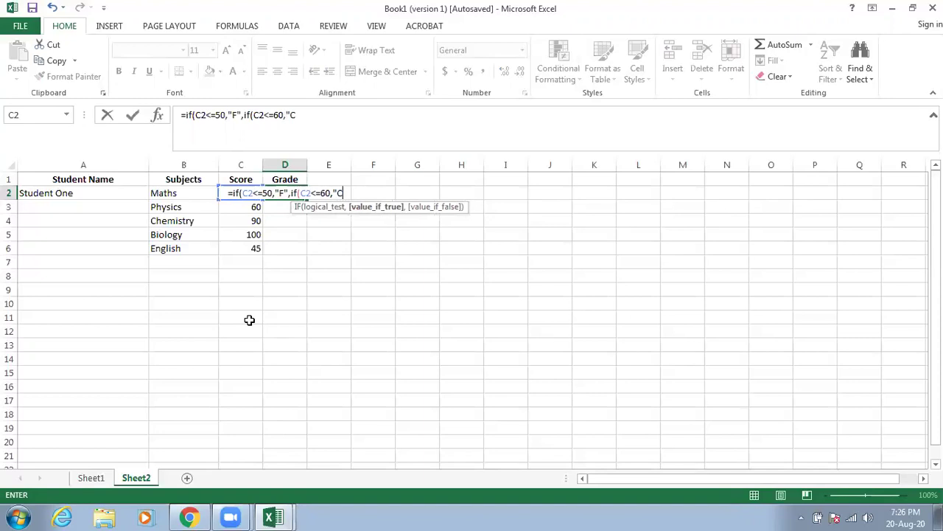
text(")))
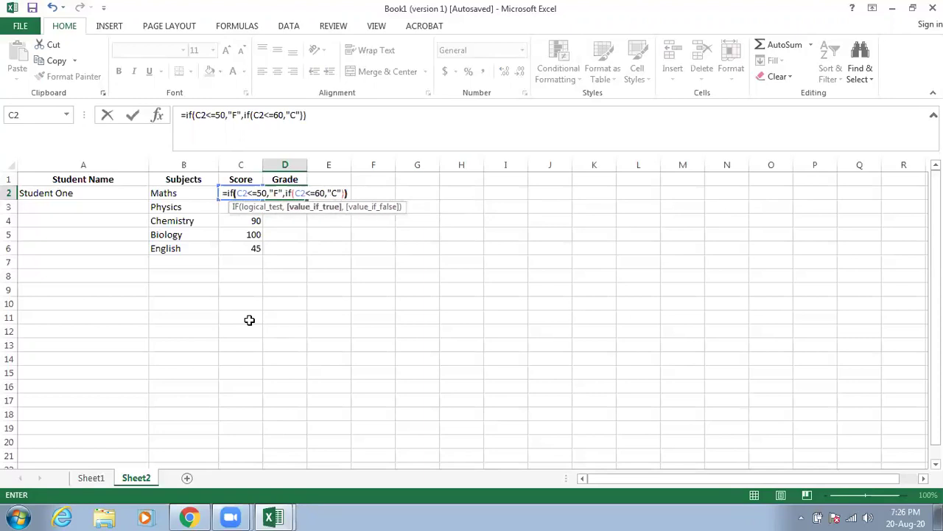
key(Return)
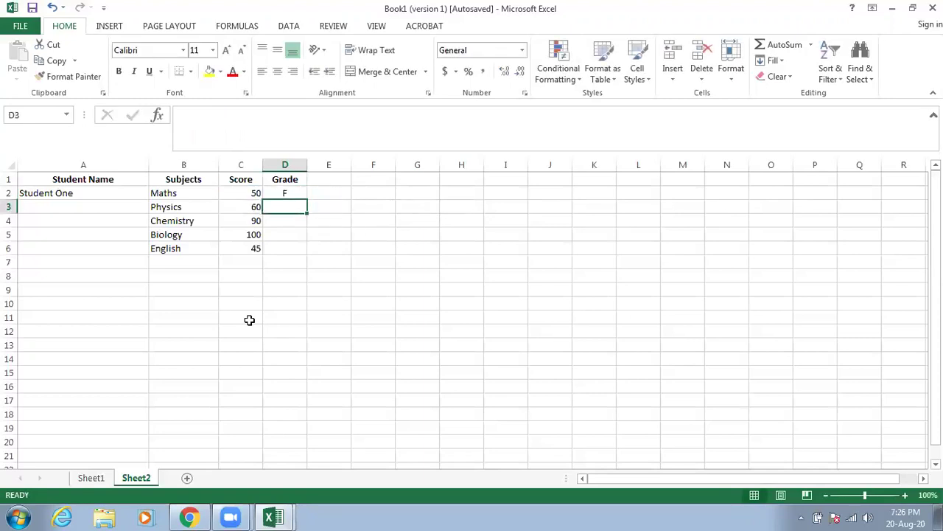
Set the Maths score in C2 to 60 to test the grade formula.
click(253, 192)
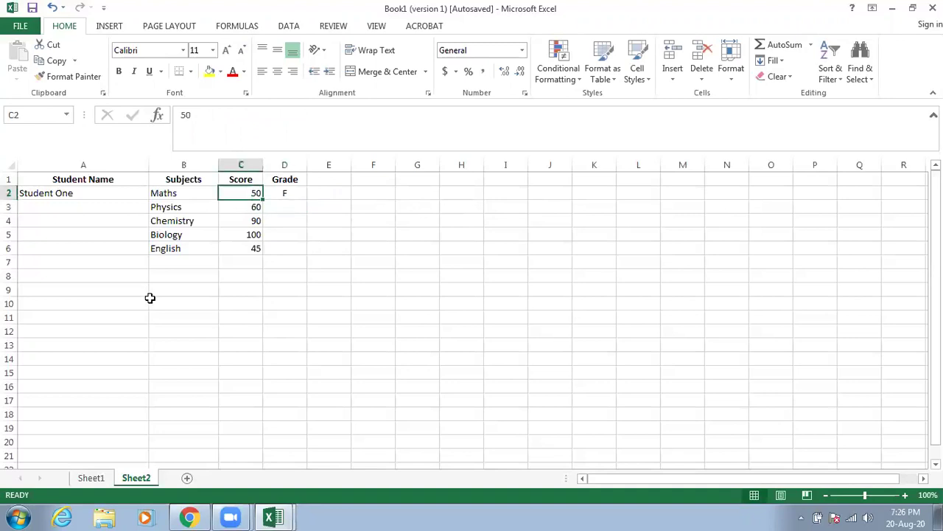
text(60)
key(Return)
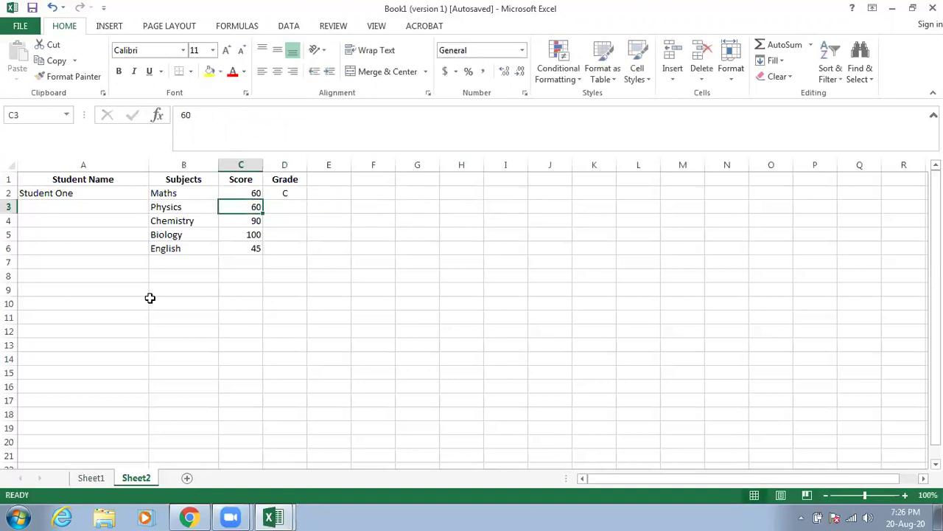
Edit the D2 formula and add a comma right after the nested IF(C2<=60,"C").
double_click(289, 194)
key(Escape)
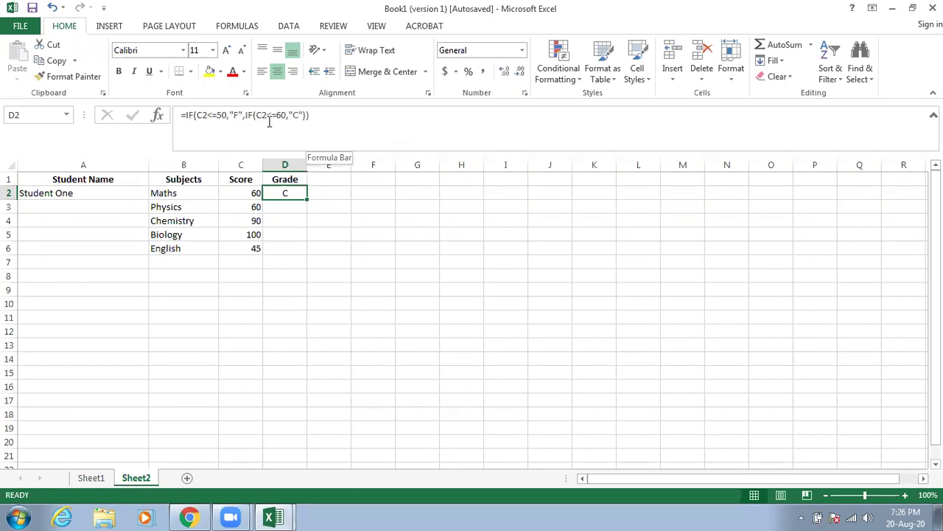
click(307, 115)
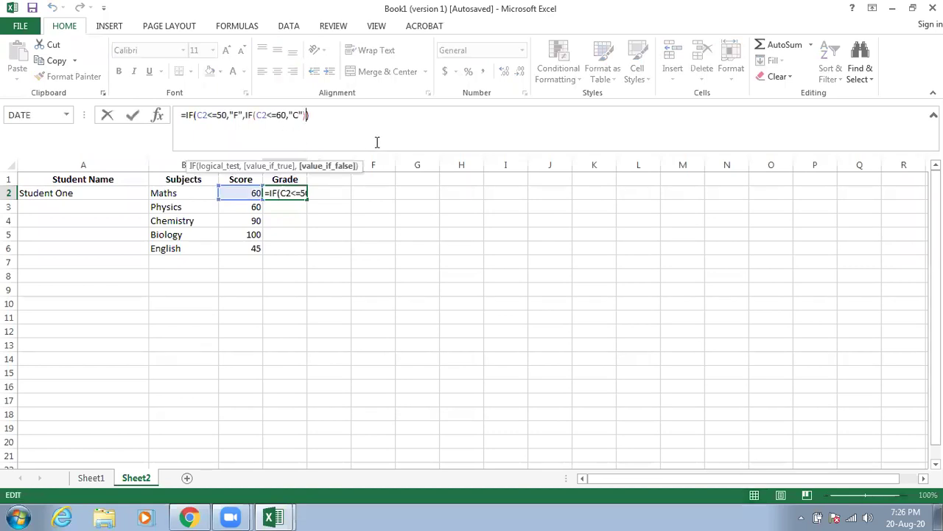
text(,IF)
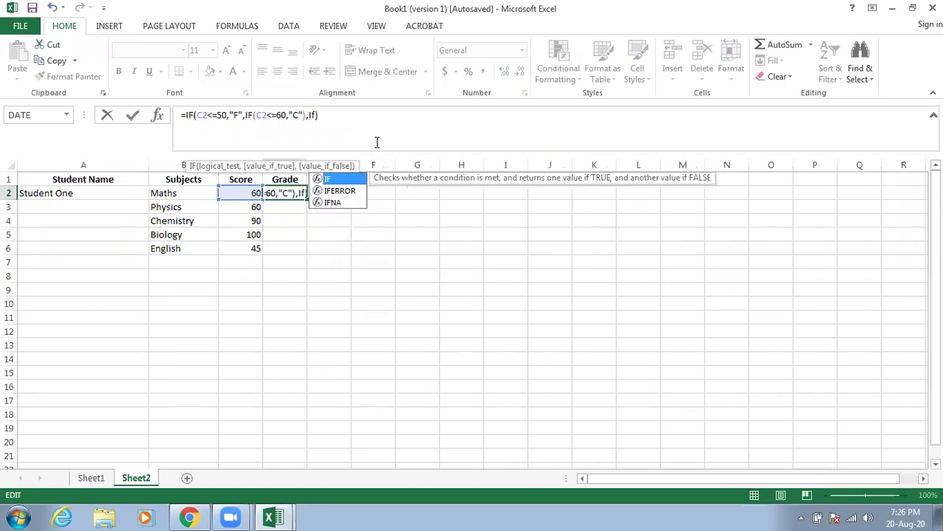
text(()
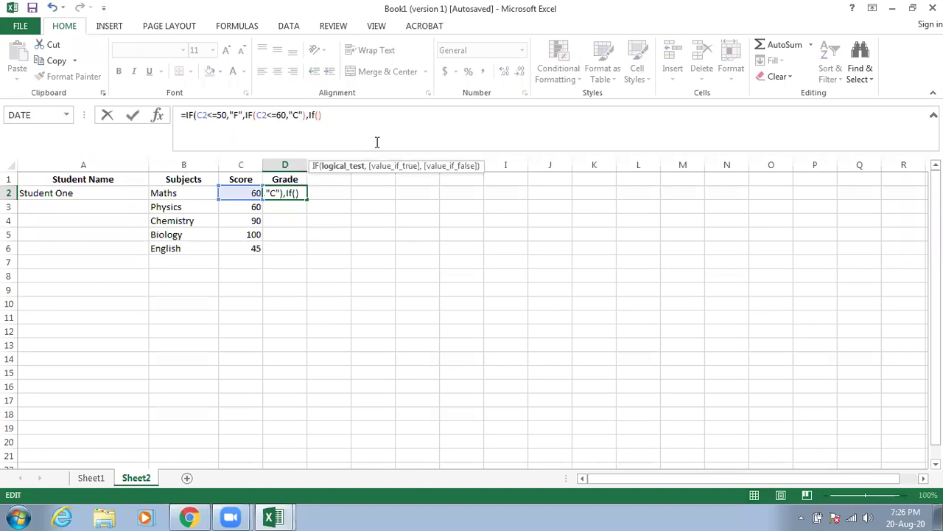
key(BackSpace)
key(BackSpace)
key(BackSpace)
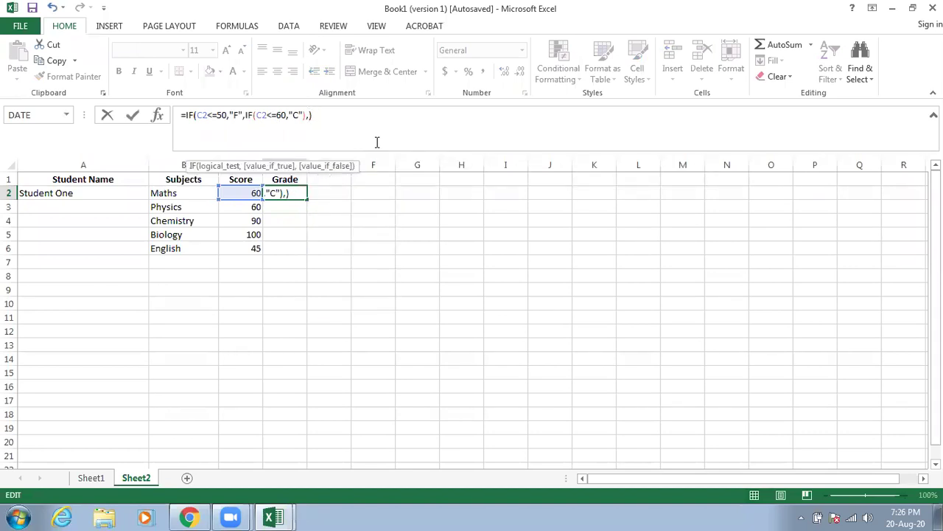
Copy IF(C2<=60,"C") within the D2 formula and paste it after the added comma.
click(307, 115)
drag(307, 115, 246, 118)
key(ctrl+c)
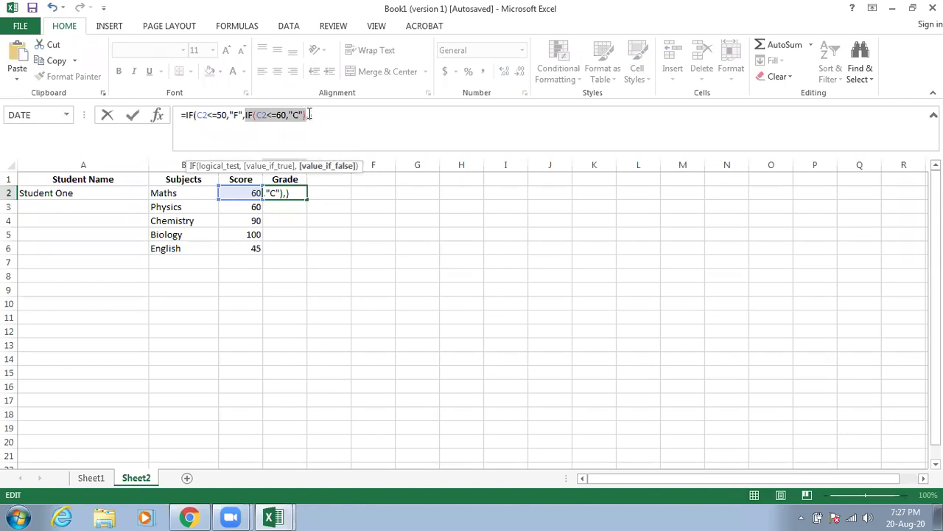
click(308, 115)
key(ctrl+v)
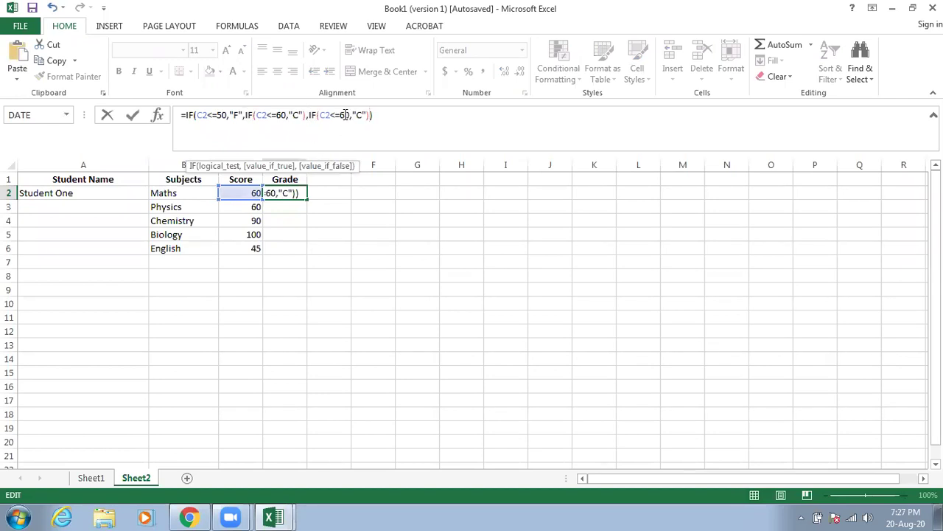
Change the pasted IF in the D2 formula to return "B" for scores up to 70: IF(C2<=70,"B").
click(344, 132)
key(BackSpace)
text(7)
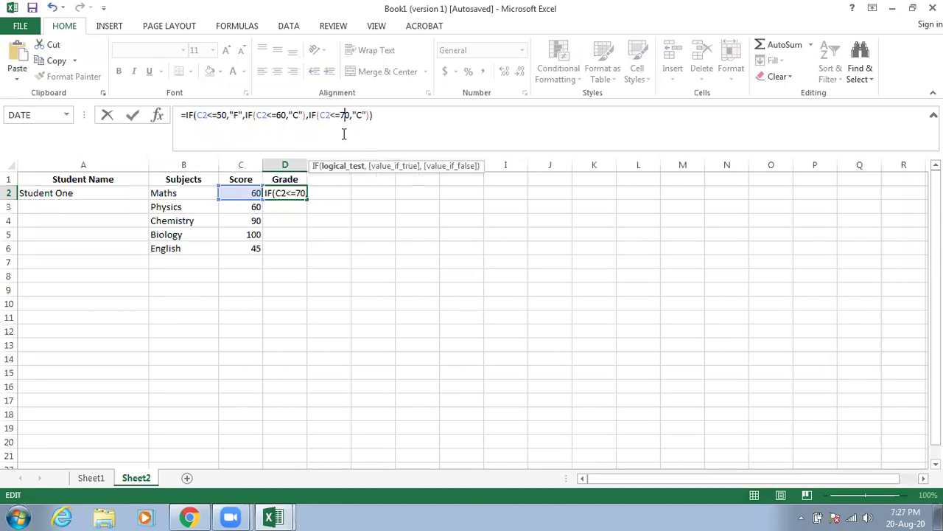
double_click(359, 115)
key(BackSpace)
text(B)
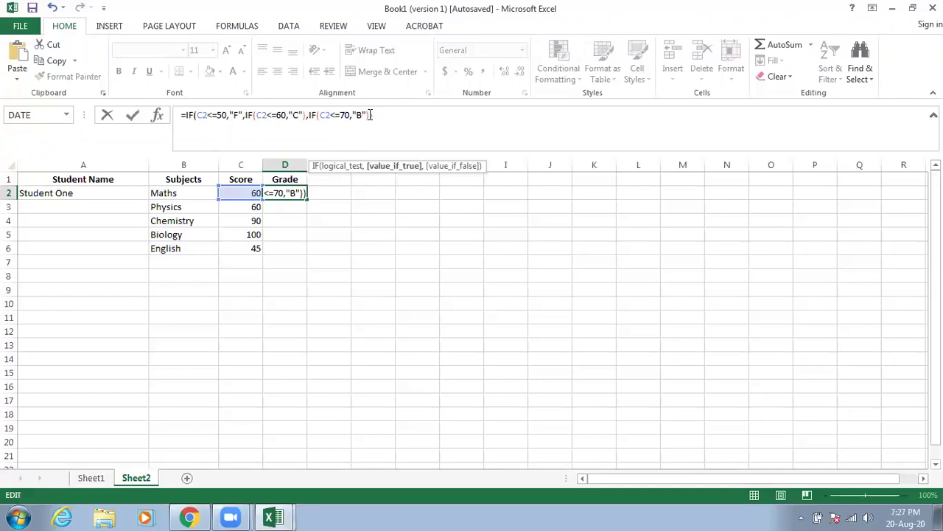
Add another copied IF to the D2 formula and adapt it to return "A" for scores up to 80: IF(C2<=80,"A").
click(372, 115)
text(,)
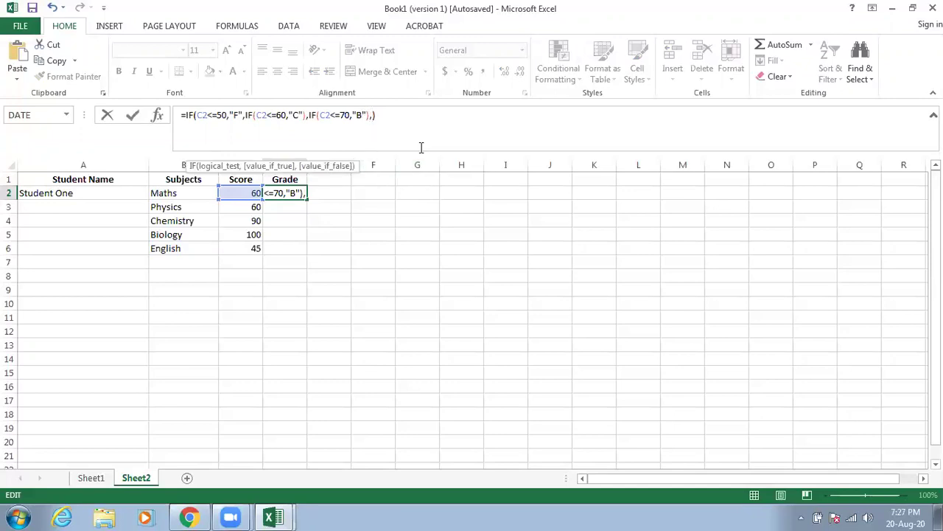
text(IF(C2<=60,"C"))
click(409, 115)
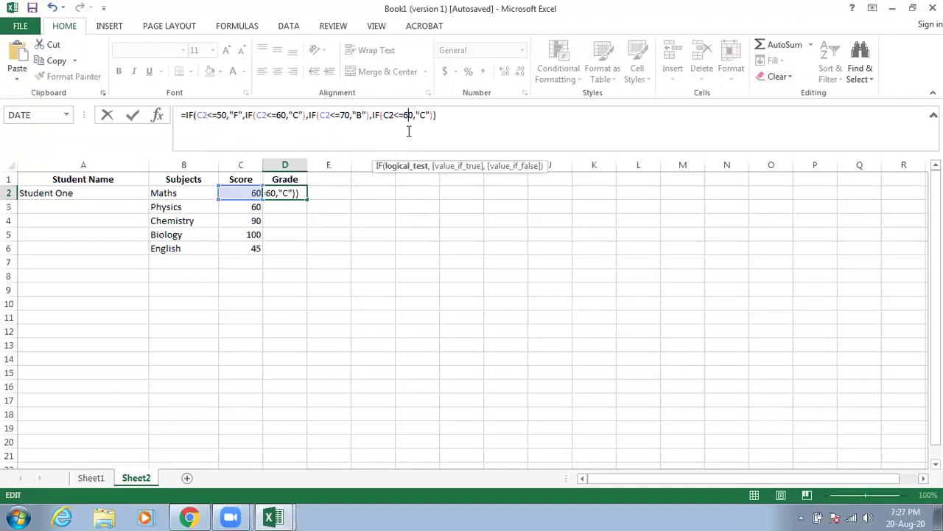
key(BackSpace)
text(8)
click(422, 115)
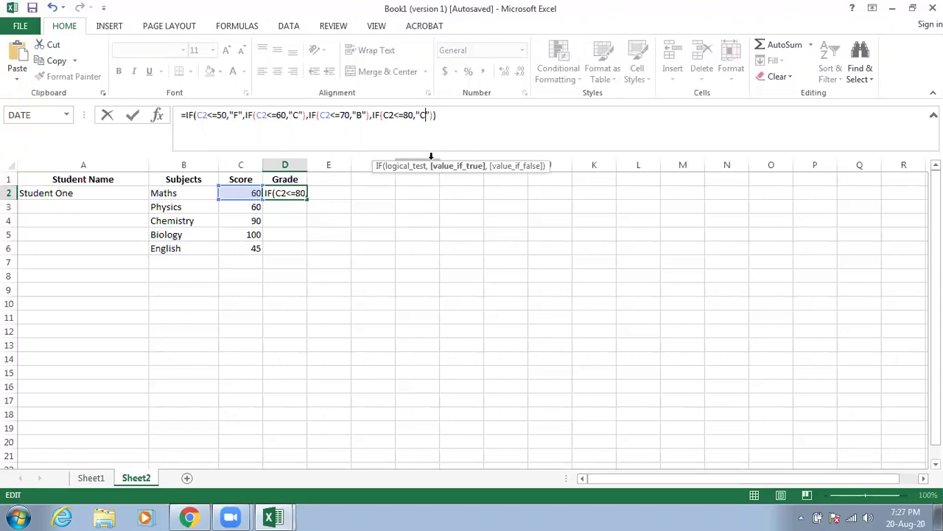
key(BackSpace)
text(A)
Add one more copied IF to the D2 formula and adapt it to return "A+" for scores up to 100: IF(C2<=100,"A+").
click(438, 116)
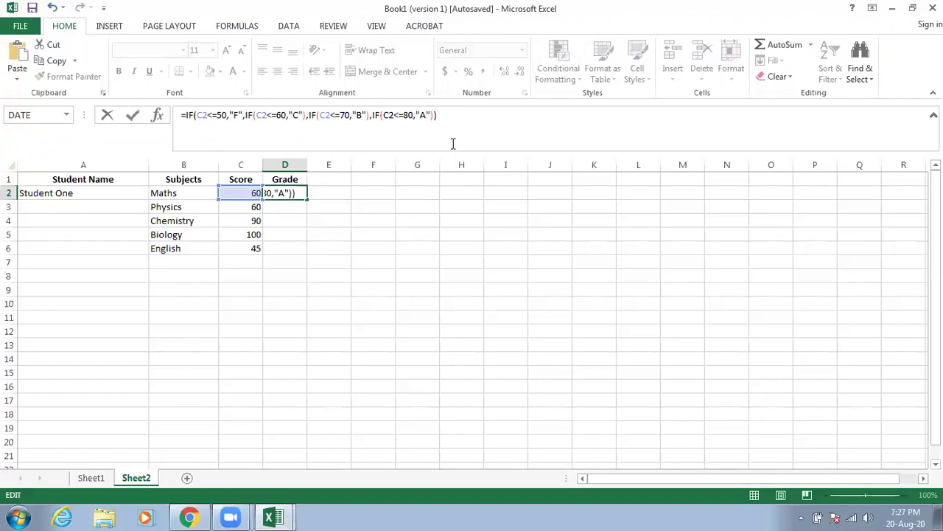
key(Left)
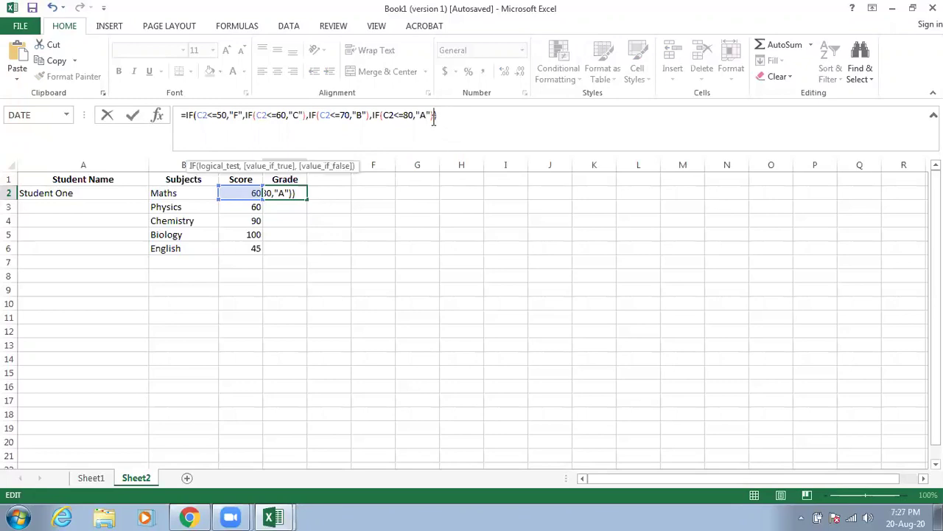
text(,)
text(IF(C2<=60,"C"))
click(474, 115)
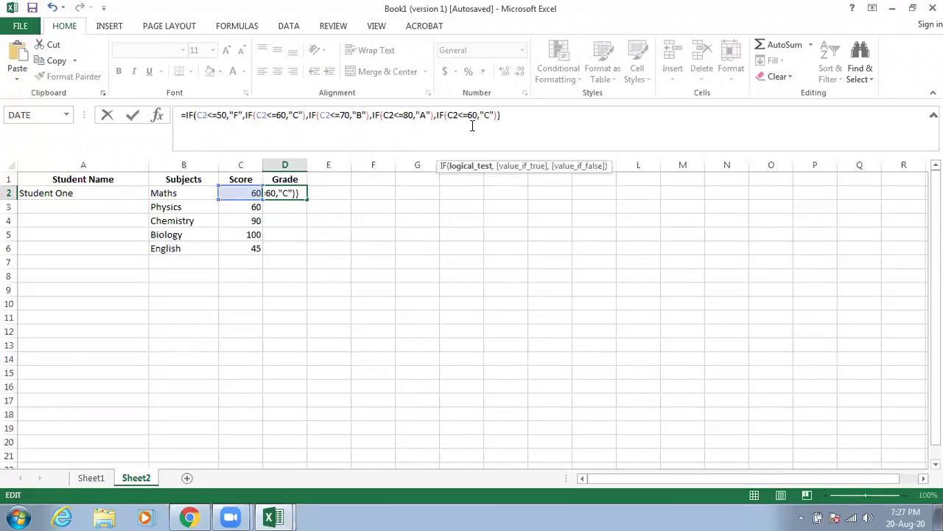
key(BackSpace)
text(10)
click(495, 116)
key(BackSpace)
text(A+)
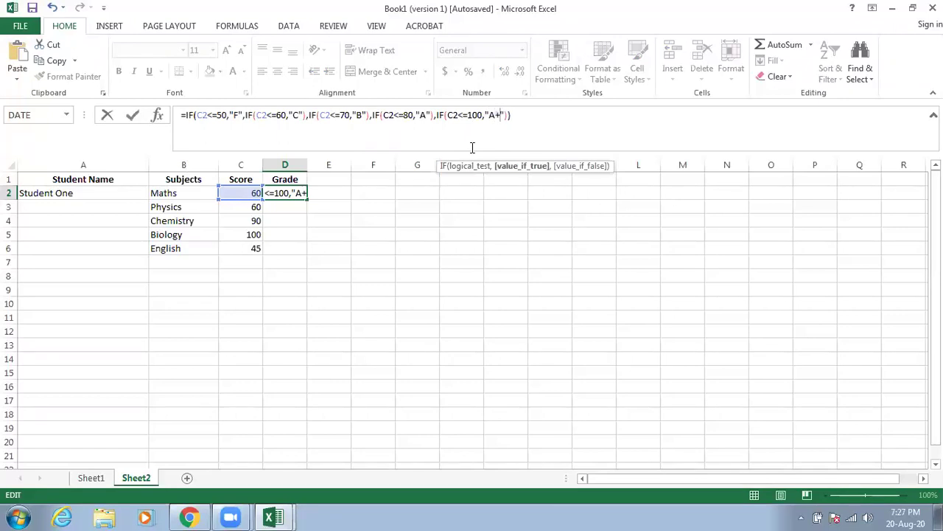
Change the grade for scores up to 100 to "A*" and try to enter the D2 formula.
key(BackSpace)
text(*)
key(Return)
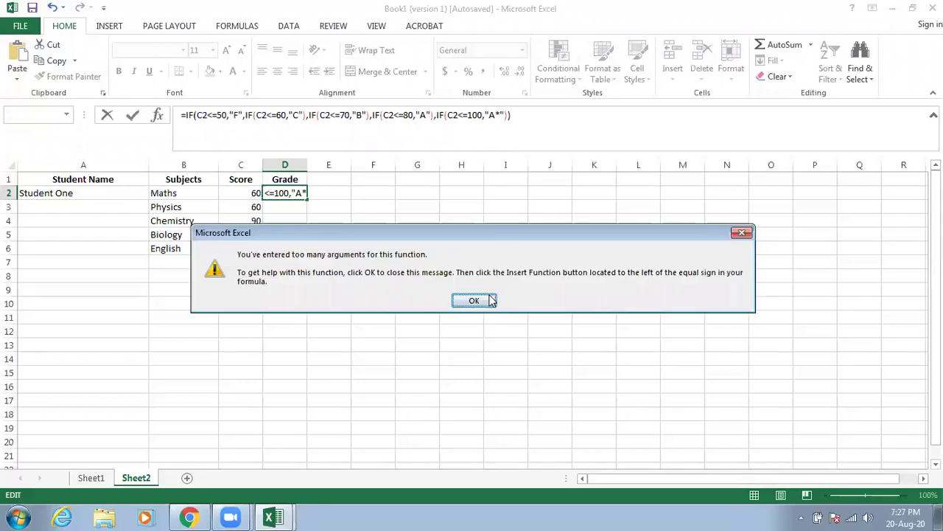
click(475, 300)
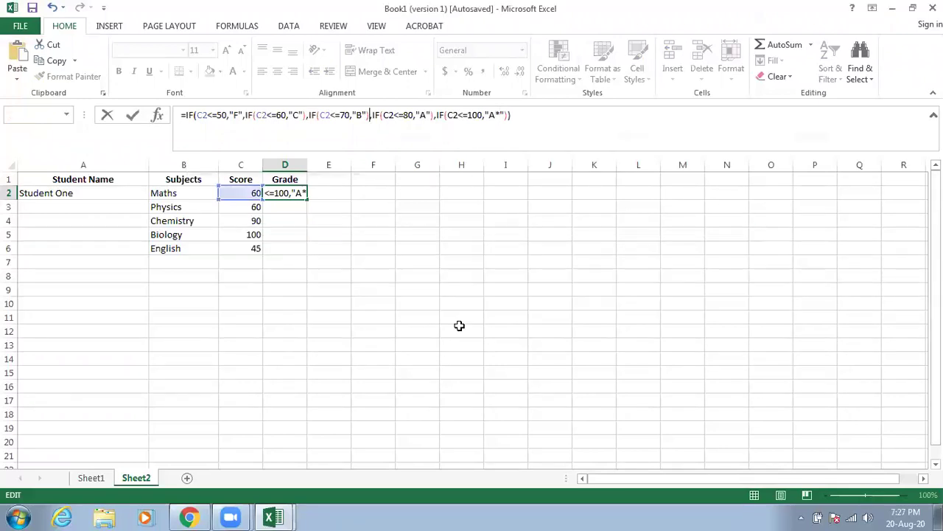
Change the grade for scores up to 100 back to "A+" and try to enter the D2 formula again.
click(498, 115)
key(BackSpace)
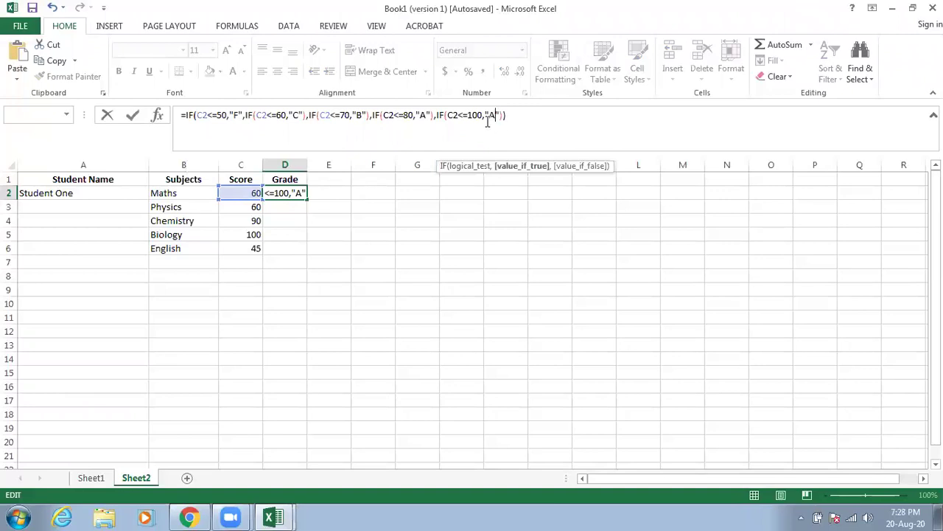
text(+)
key(Return)
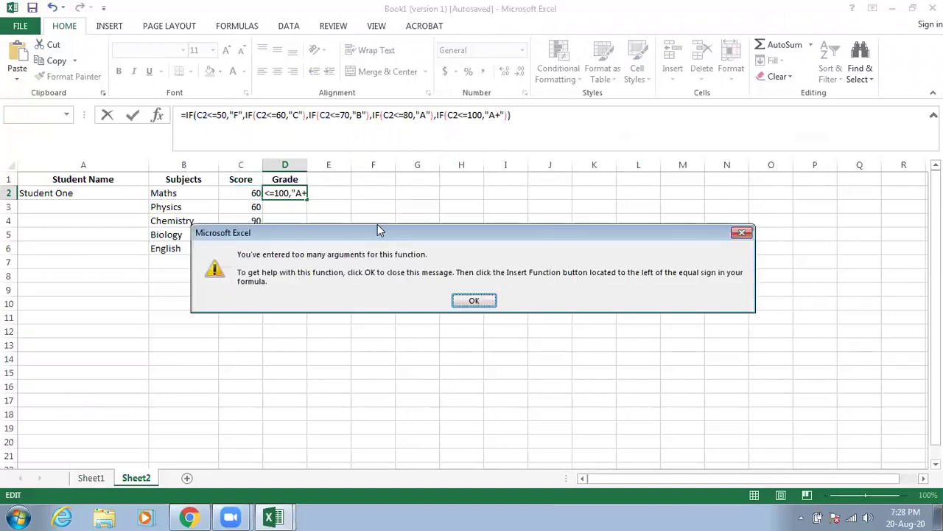
click(474, 300)
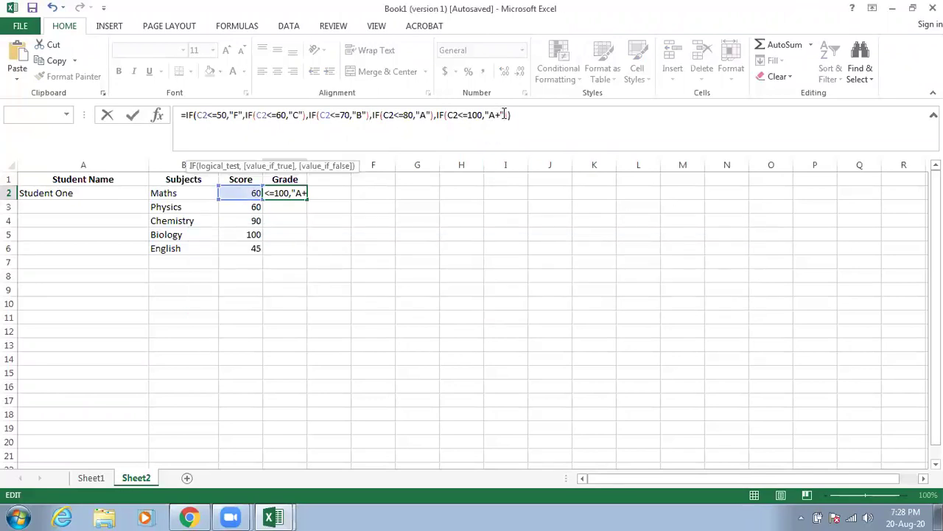
Remove the IF for scores up to 100 from the D2 formula and try to enter the shortened formula ending in IF(C2<=80,"A")).
drag(504, 116, 440, 116)
key(BackSpace)
key(BackSpace)
key(BackSpace)
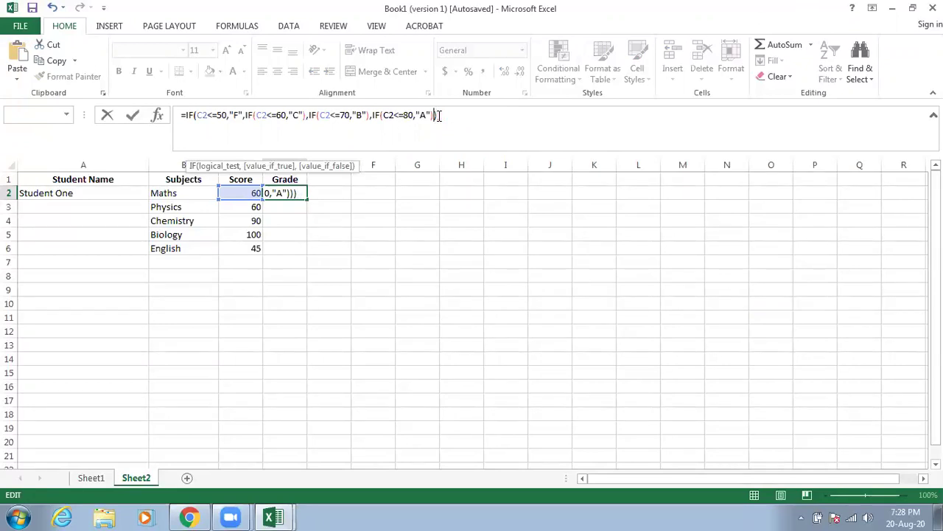
click(442, 116)
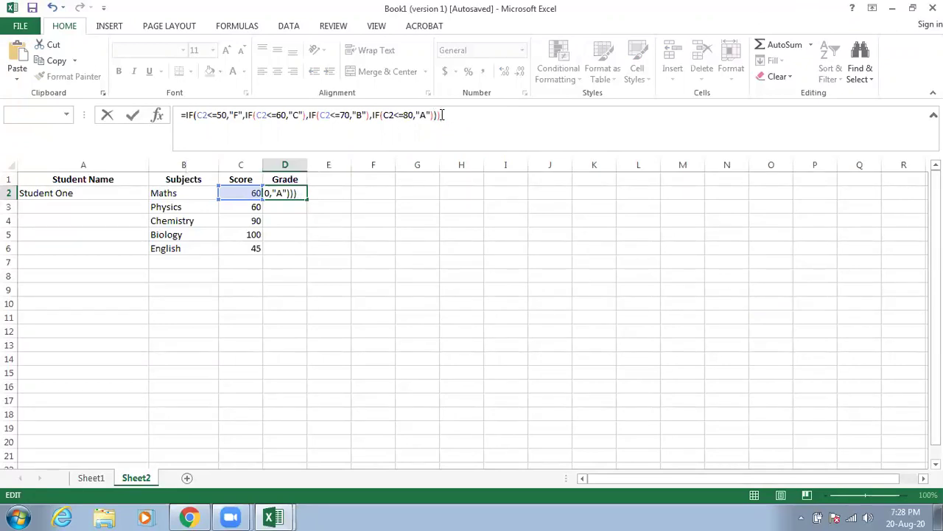
key(Return)
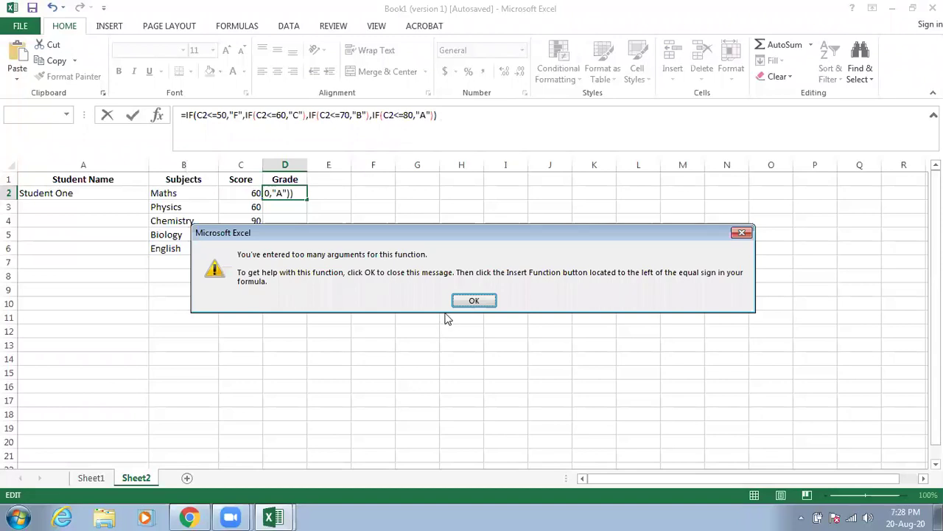
key(Return)
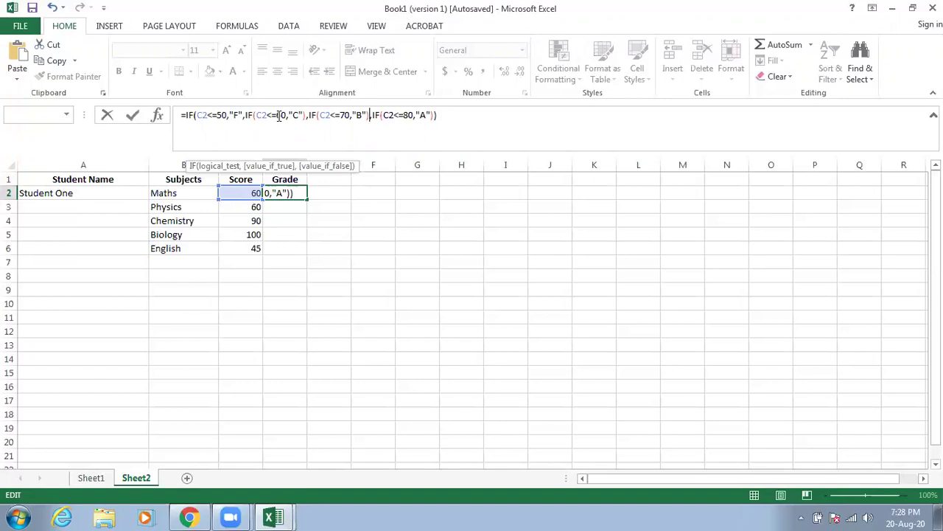
Discard the pending edit of the nested IF formula in D2.
click(448, 114)
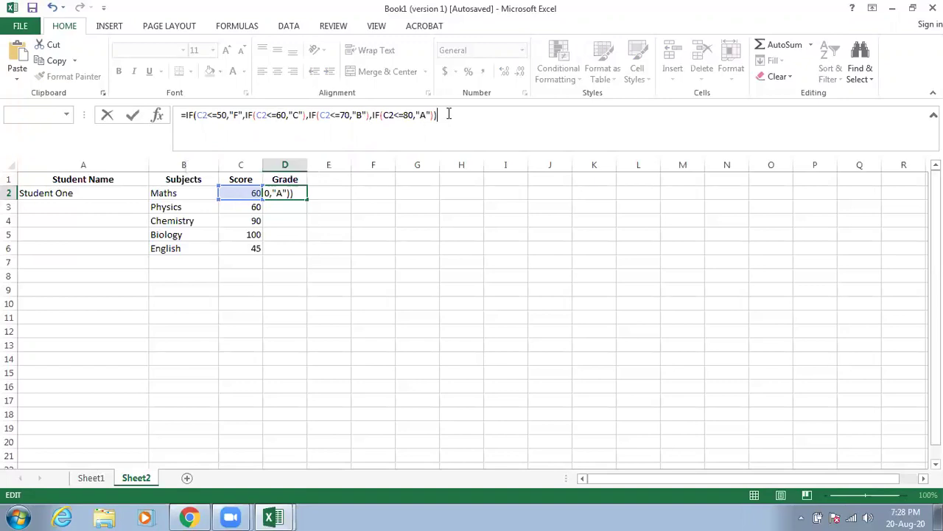
key(Escape)
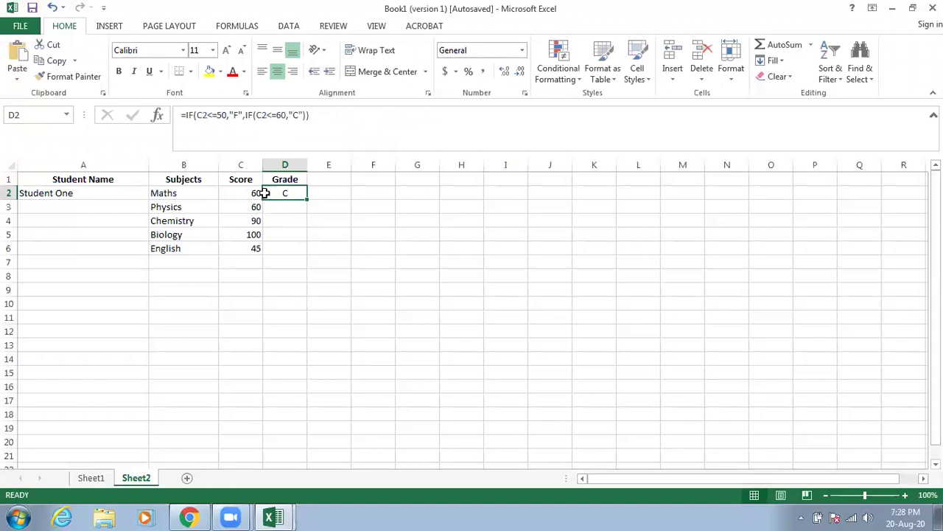
Add a copied IF to the end of the D2 formula and adapt it to return "B" for scores up to 70: IF(C2<=70,"B").
click(306, 116)
text(,)
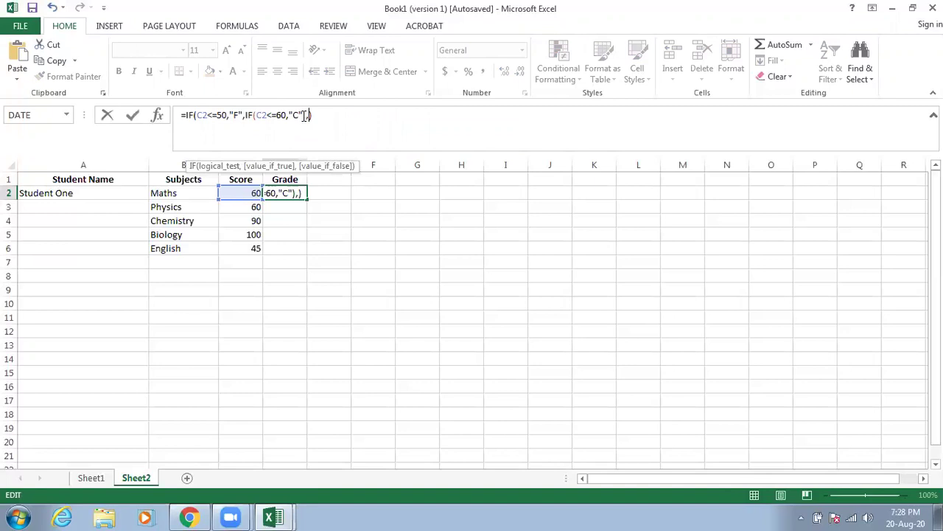
text(IF(C2<=60,"C"))
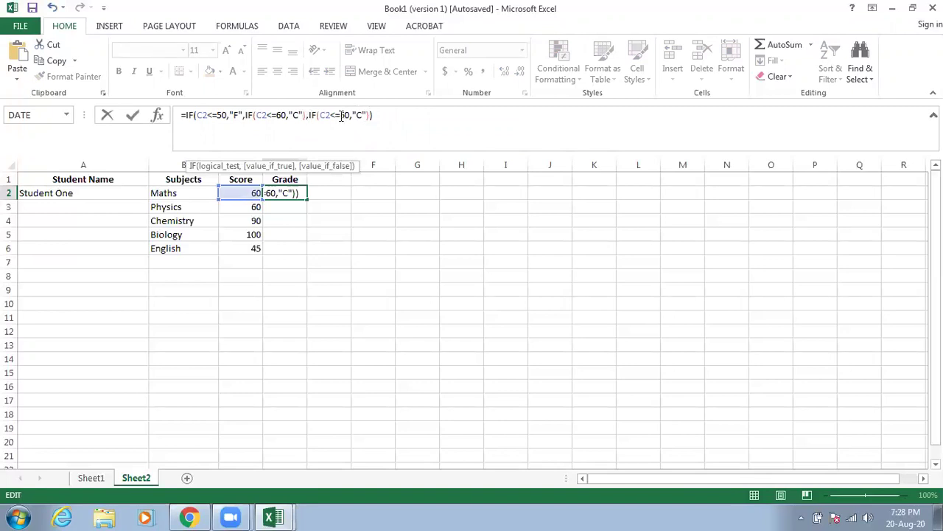
click(345, 115)
key(BackSpace)
text(7)
click(360, 115)
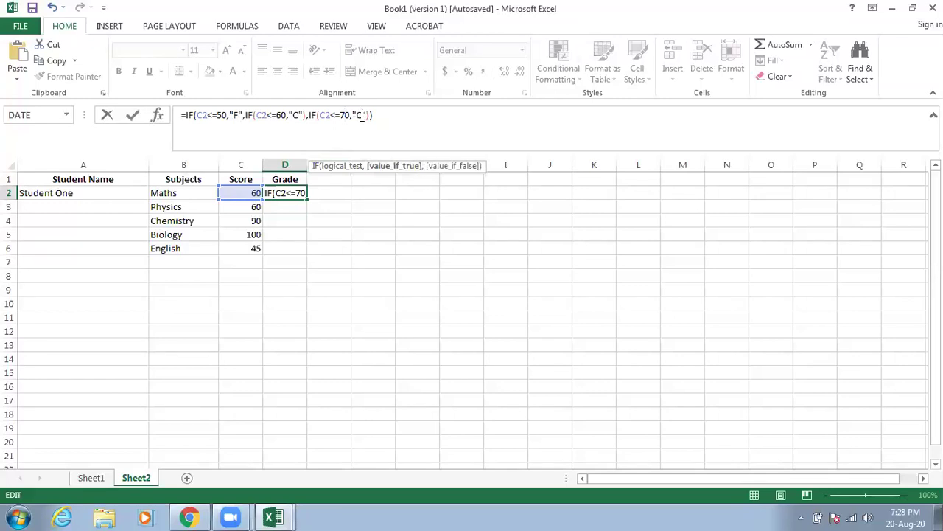
key(BackSpace)
text(B)
Try to enter the D2 formula ending in IF(C2<=70,"B") with an extra closing parenthesis and without it, and discard the edit.
click(394, 121)
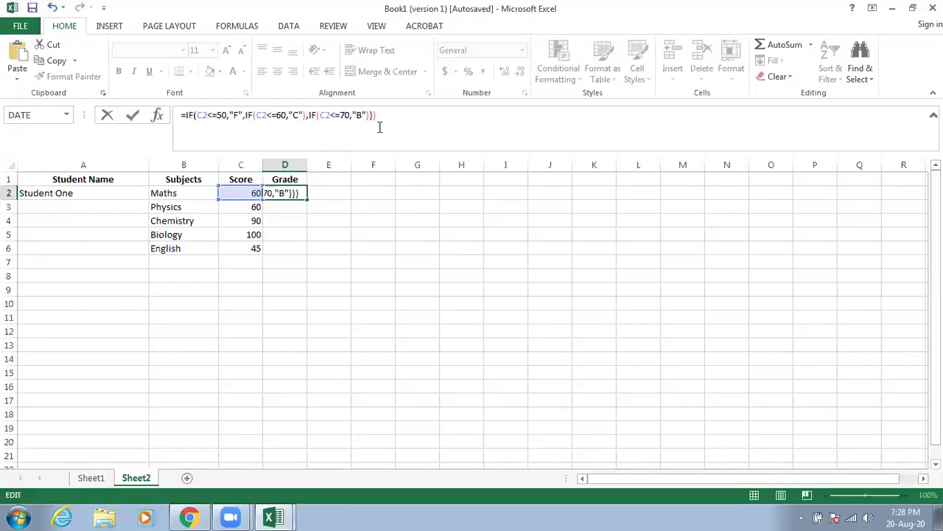
key(Return)
click(456, 294)
key(Return)
click(460, 302)
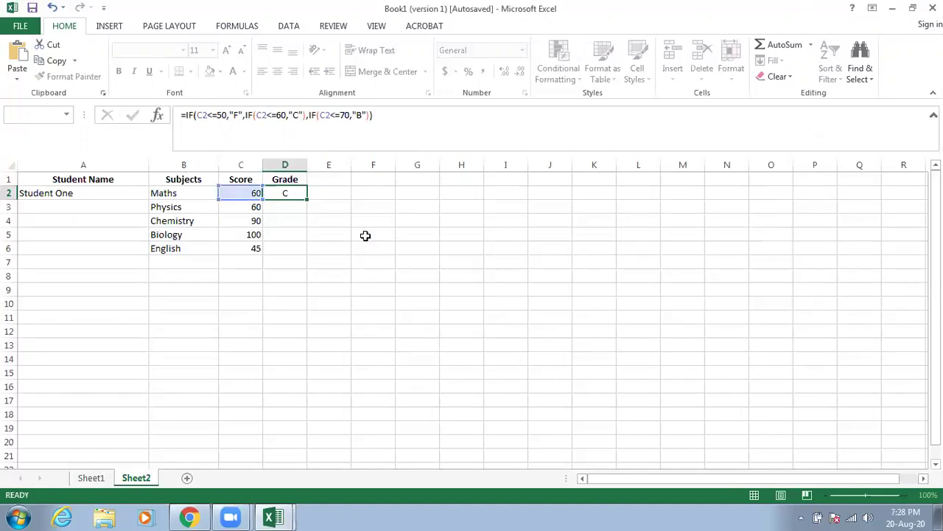
key(Escape)
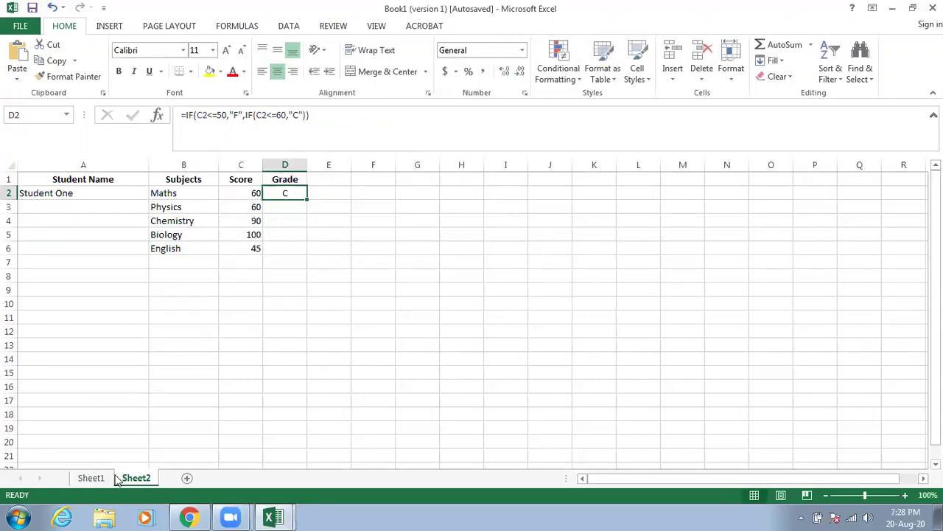
Switch to Sheet1 and review the sales table's Phone, Salesperson and Qnt. Sold columns.
click(91, 478)
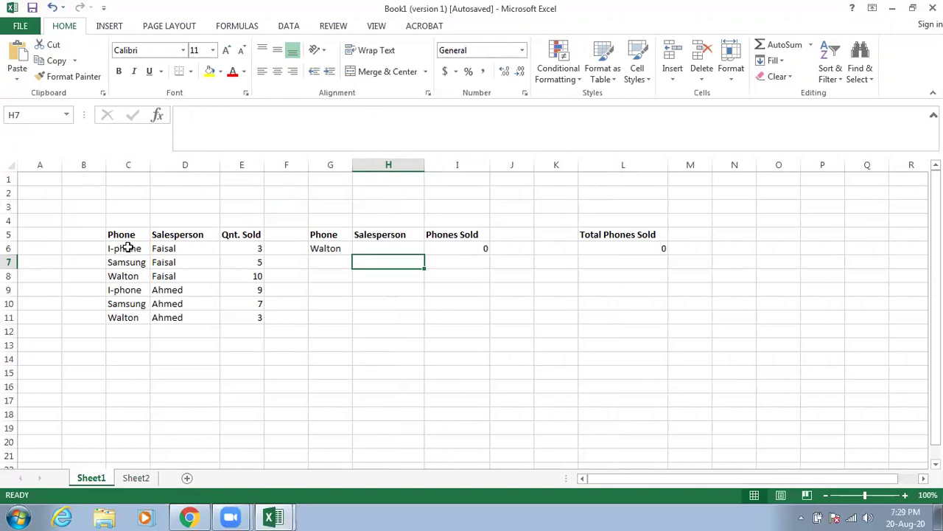
drag(126, 245, 127, 317)
drag(177, 249, 177, 315)
drag(250, 248, 250, 319)
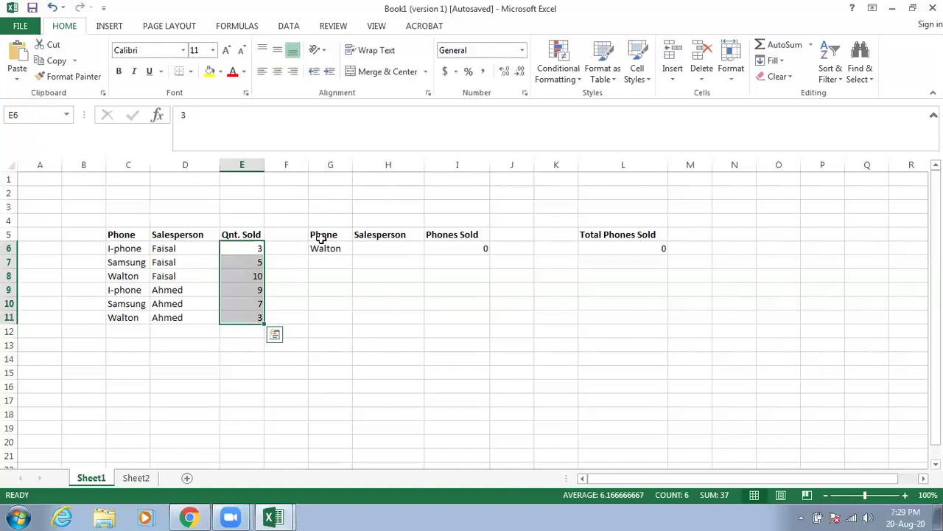
click(319, 329)
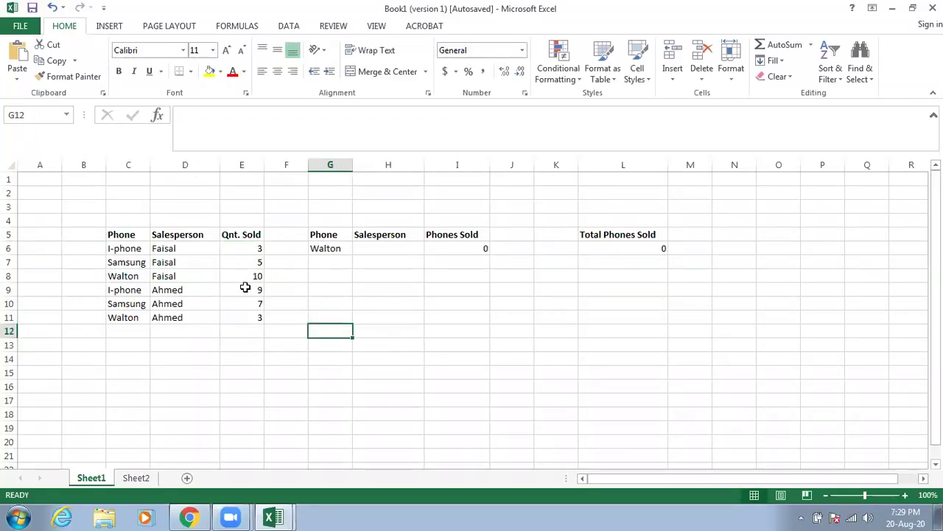
Total the sold quantities E6:E11 in cell E12 with AutoSum and clear that total again.
drag(251, 248, 252, 314)
click(236, 331)
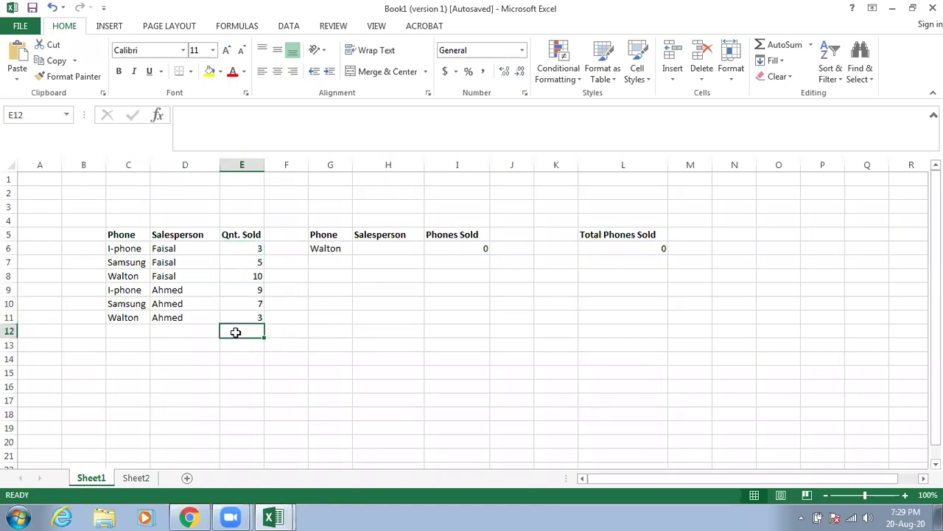
click(786, 45)
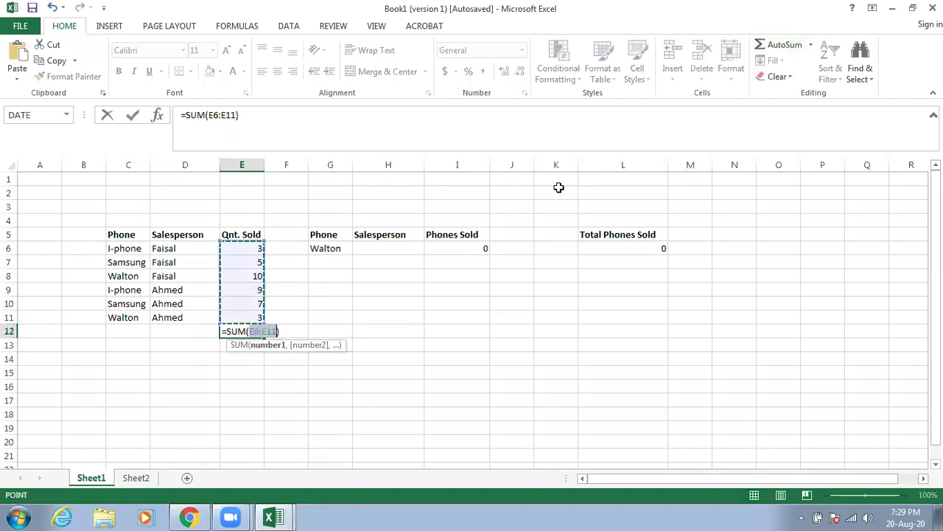
key(Return)
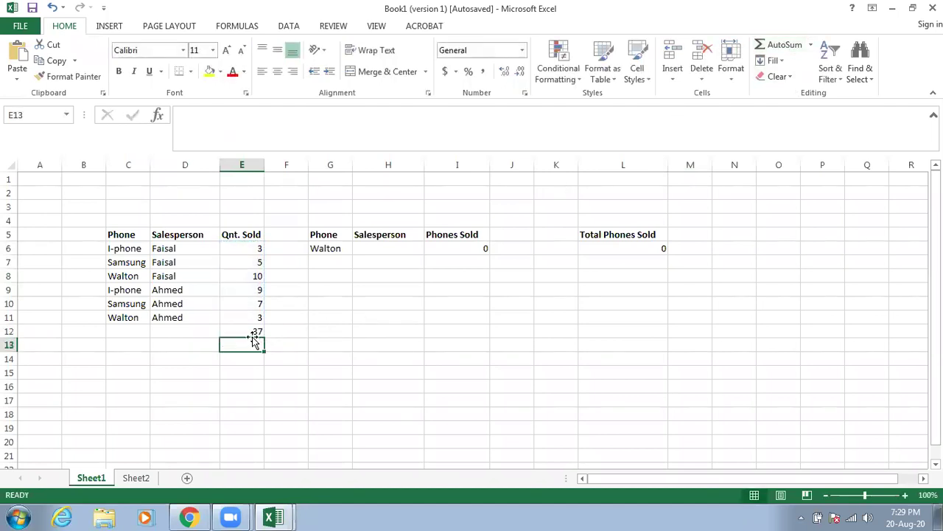
click(251, 332)
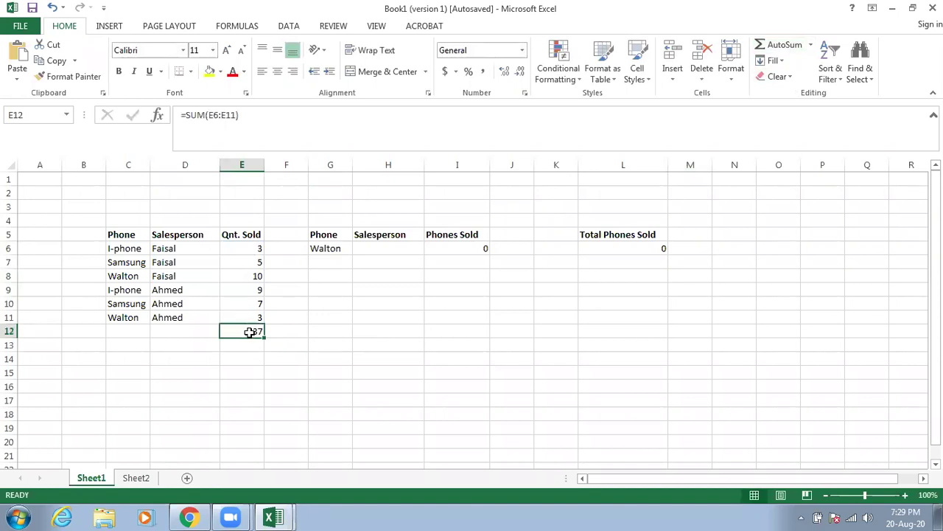
key(Delete)
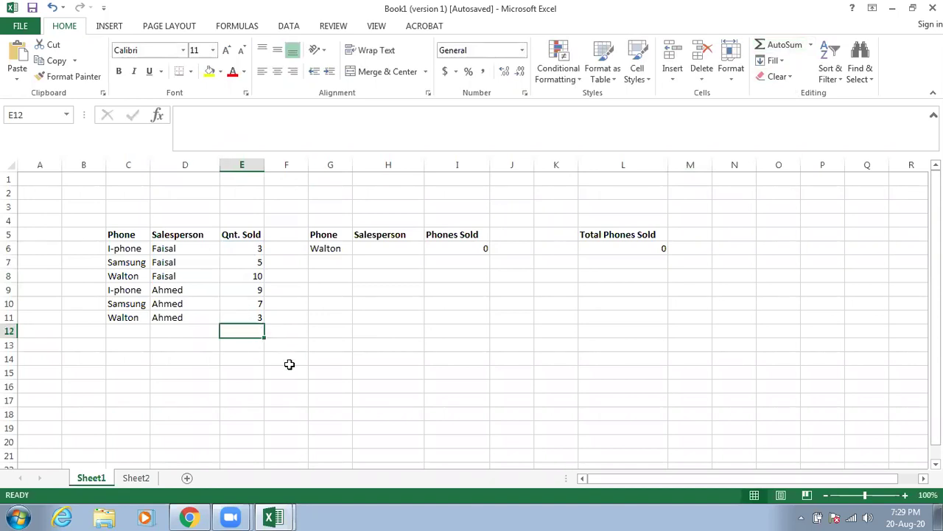
Start a small table below the sales data with the headers Qnt in E15, U.Price in F15 and Total in G15.
scroll(280, 358, down, 3)
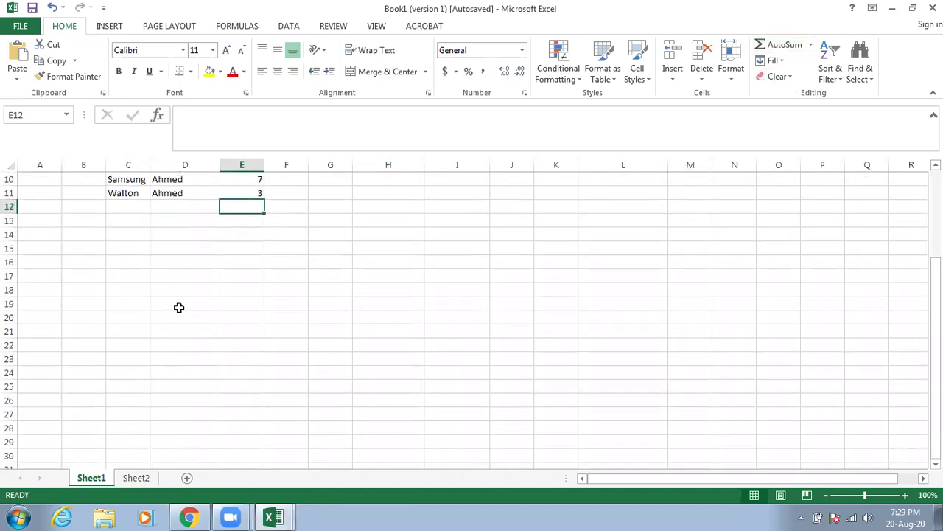
scroll(180, 300, down, 1)
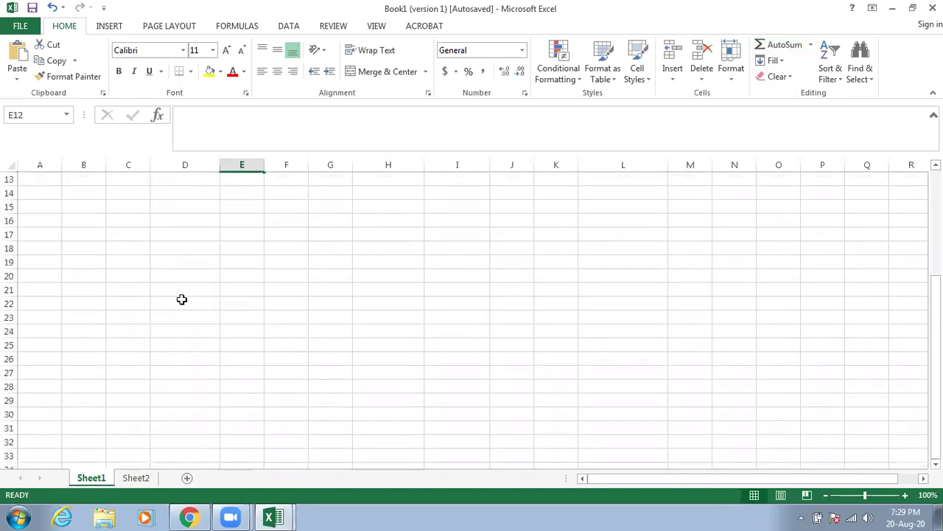
click(233, 206)
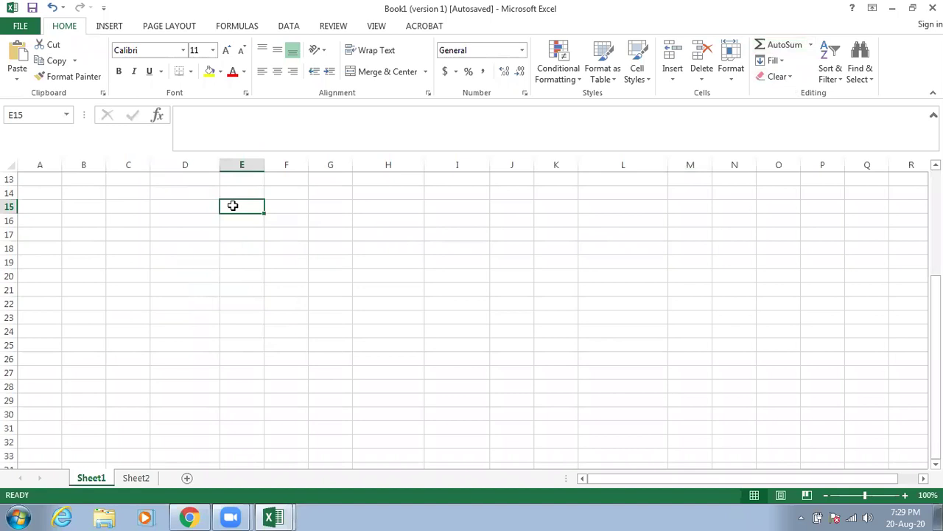
text(Qn)
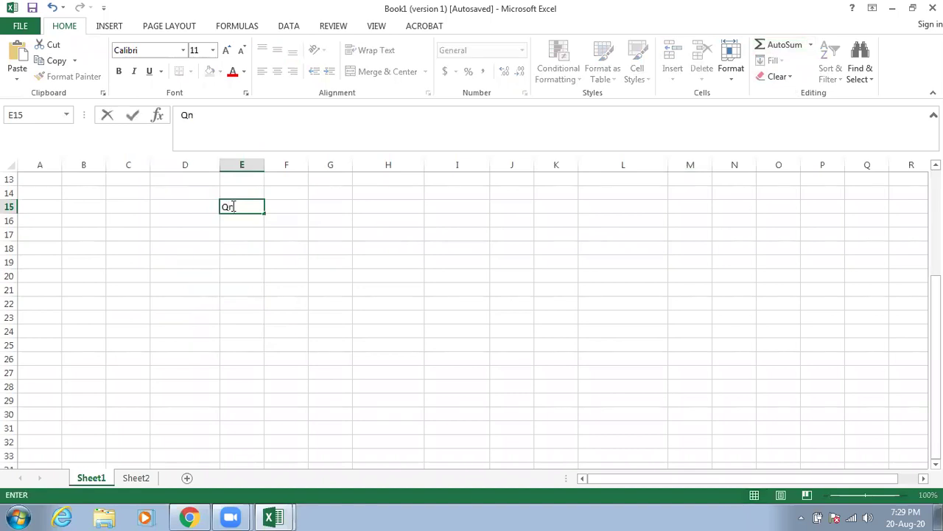
text(t)
click(288, 206)
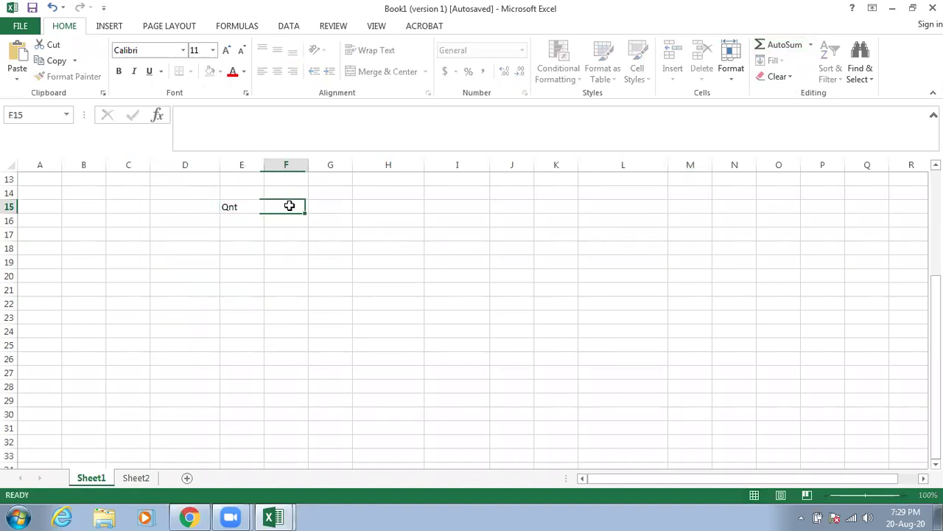
text(Pr)
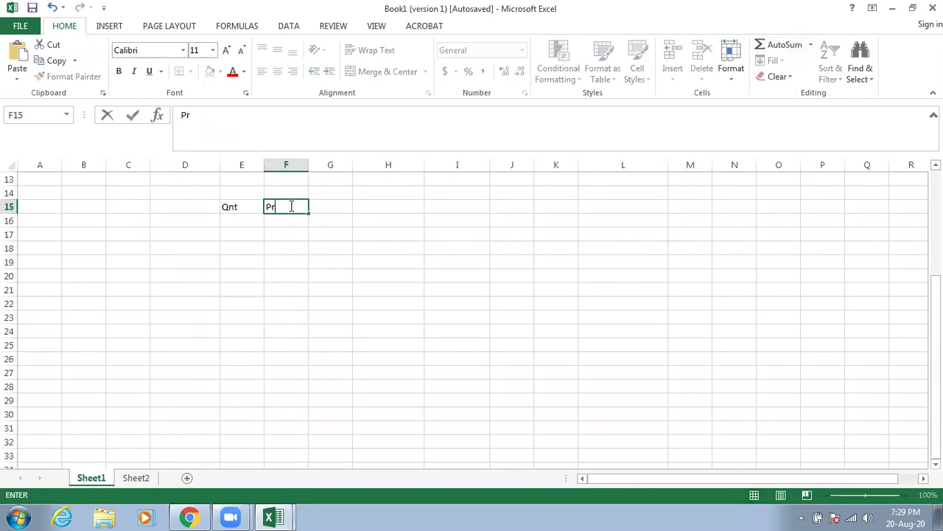
text(ice)
key(BackSpace)
key(BackSpace)
key(BackSpace)
key(BackSpace)
text(U.Price)
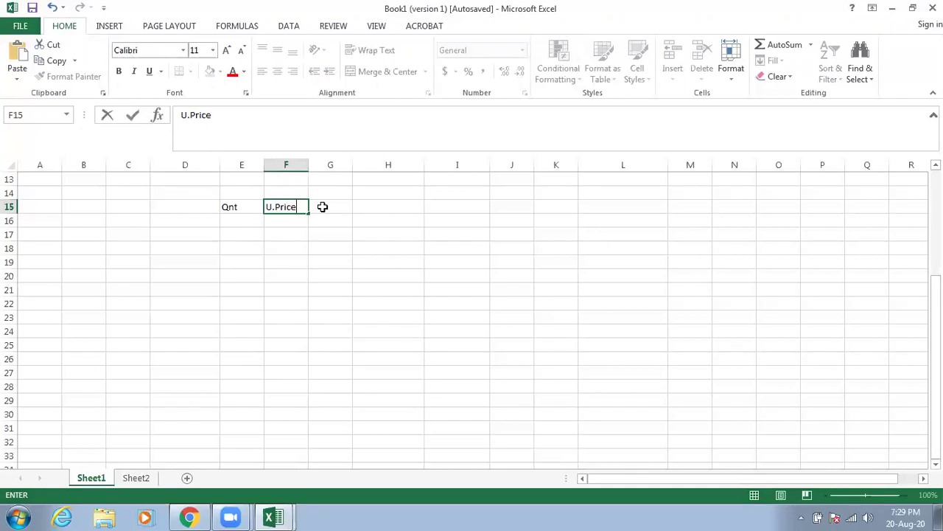
click(322, 205)
text(Total)
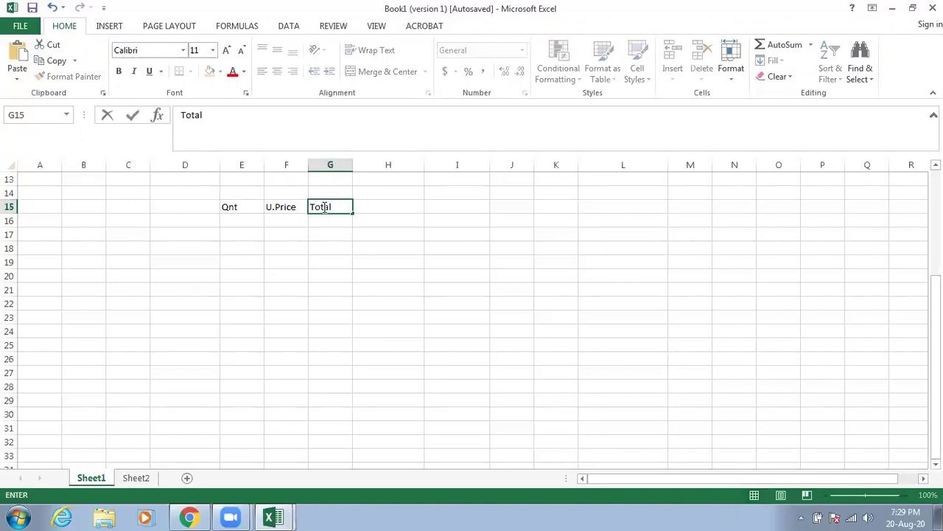
click(324, 223)
Enter a quantity of 3 in E16 and a unit price of 15 in F16, formatted as dollar accounting.
click(240, 220)
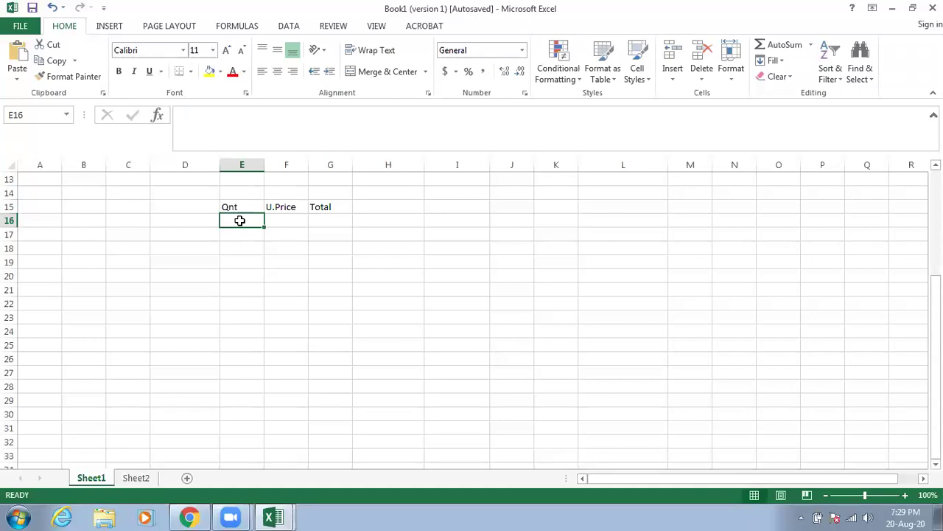
text(3)
click(276, 221)
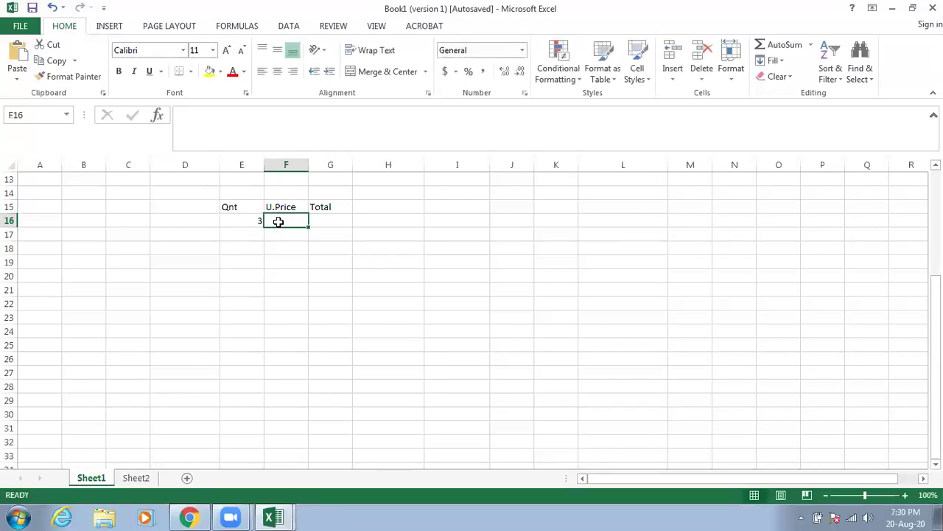
click(445, 71)
text(1)
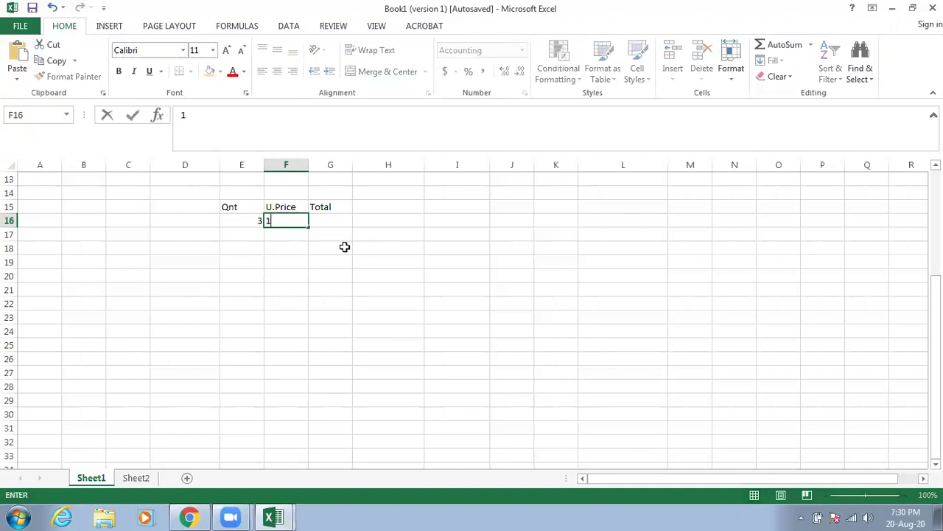
text(5)
Calculate the total in G16 by multiplying unit price by quantity with the formula =F16*E16.
click(332, 216)
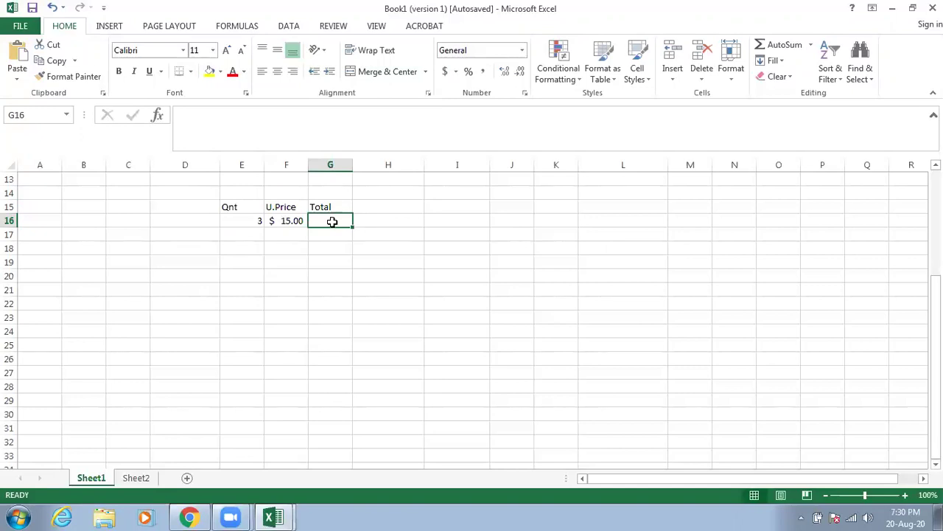
text(=)
click(295, 221)
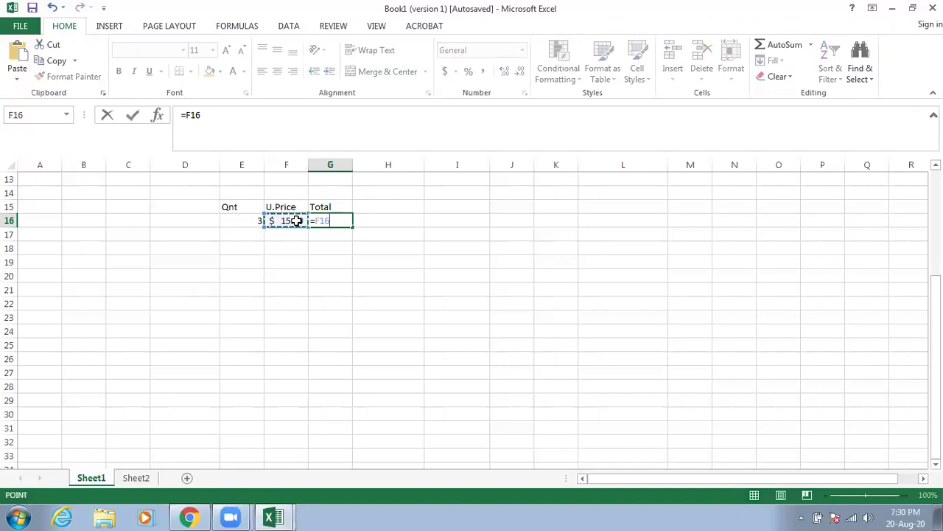
text(*)
click(250, 224)
key(Return)
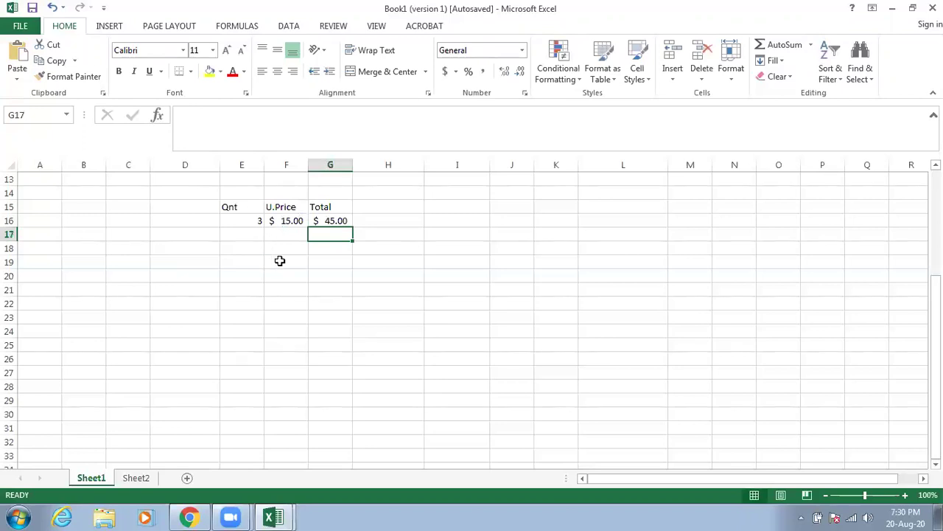
Enter the item names Mobile in D16 and Laptop in D17.
click(193, 220)
text(Mobile)
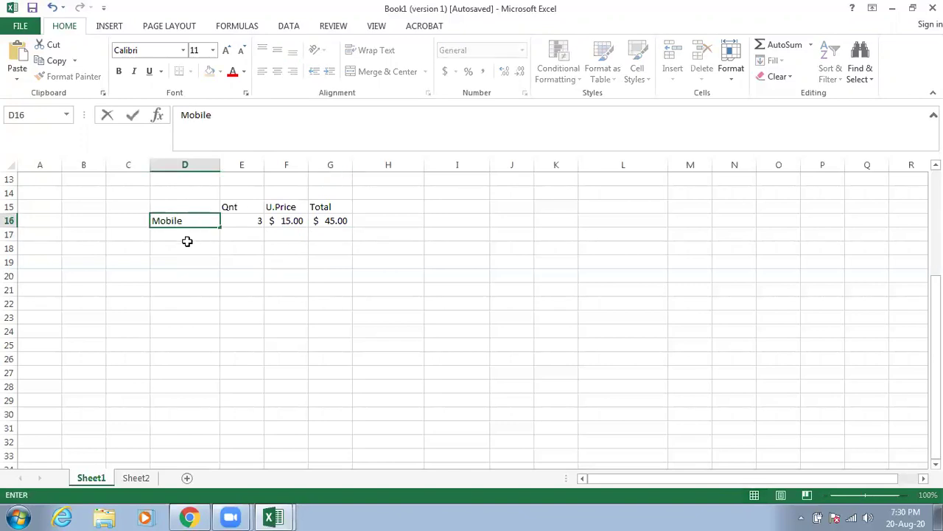
click(192, 233)
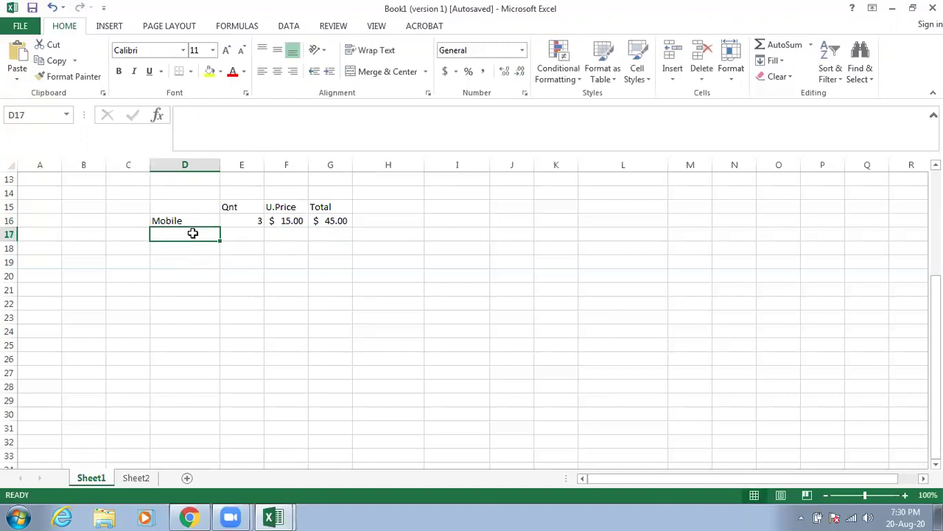
text(Laptop)
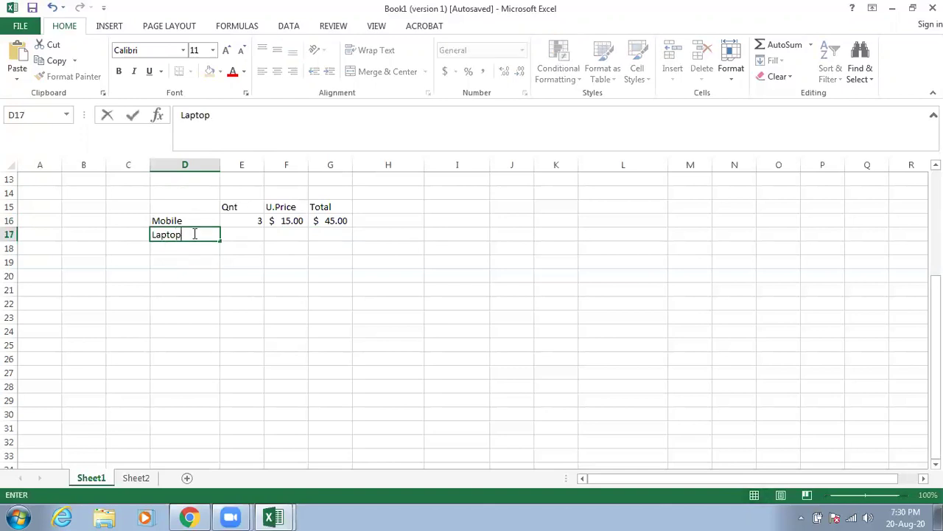
Enter the Laptop quantity 8 in E17 and the unit price 30000 in F17, formatted as dollar accounting.
click(233, 234)
text(8)
click(276, 234)
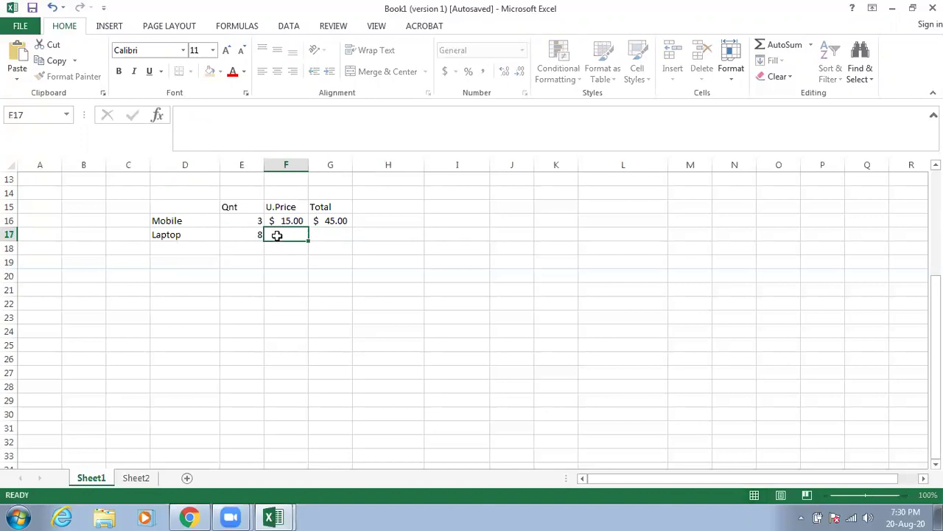
click(446, 71)
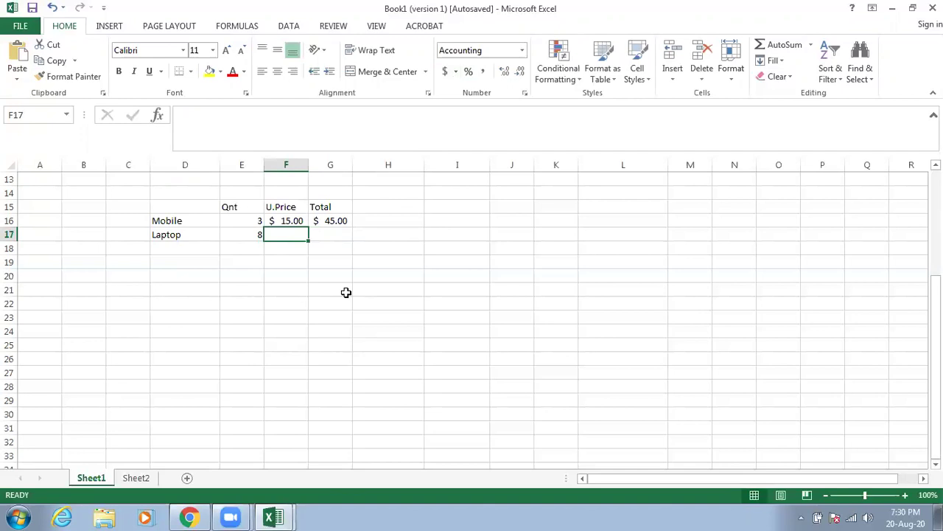
text(30000)
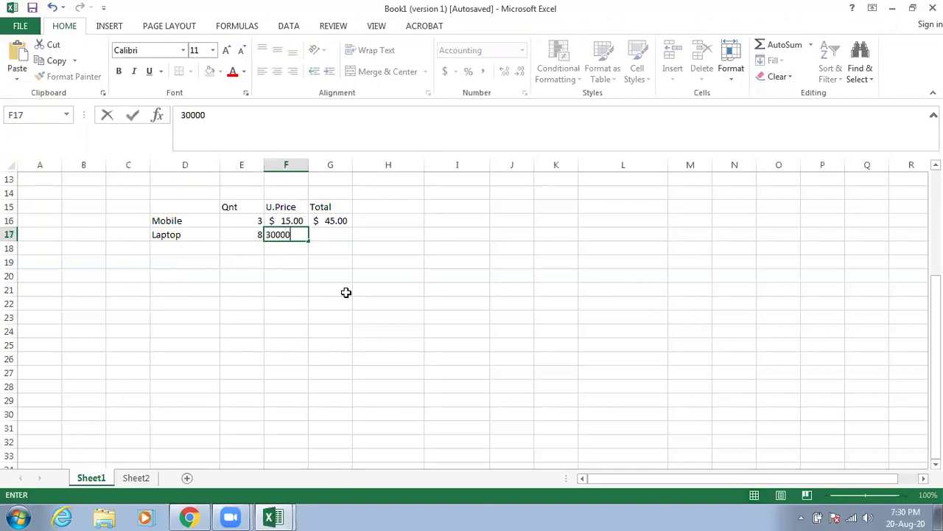
click(343, 291)
Fill the total formula from G16 down to G17 and widen column G to fit the amount.
click(346, 233)
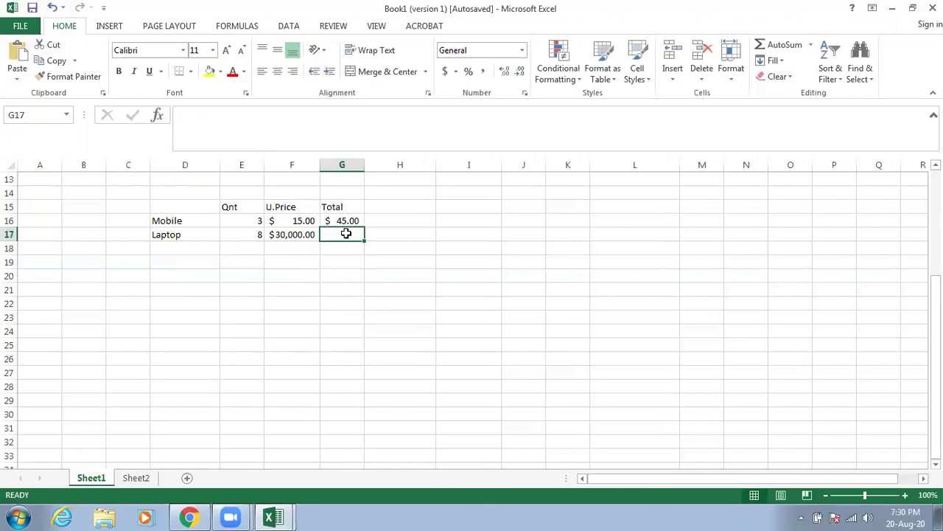
click(345, 220)
drag(365, 227, 363, 237)
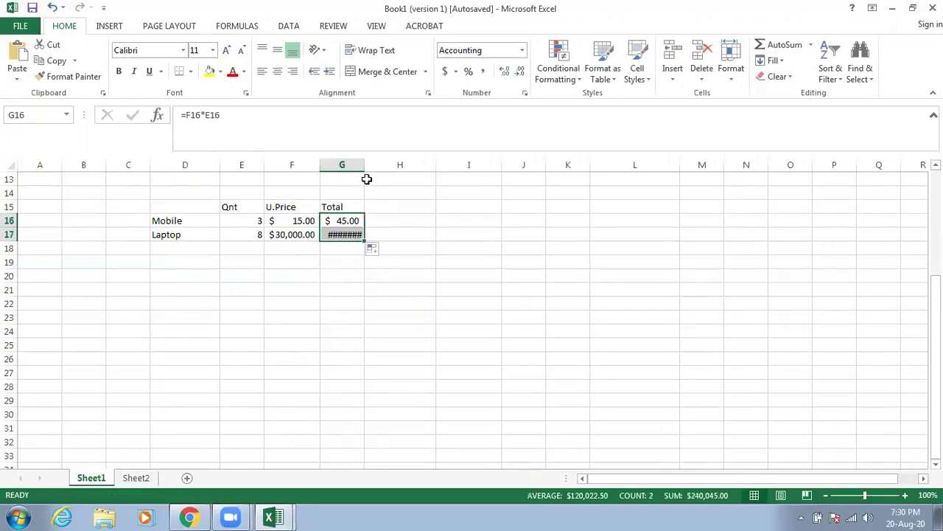
drag(365, 166, 400, 166)
click(382, 262)
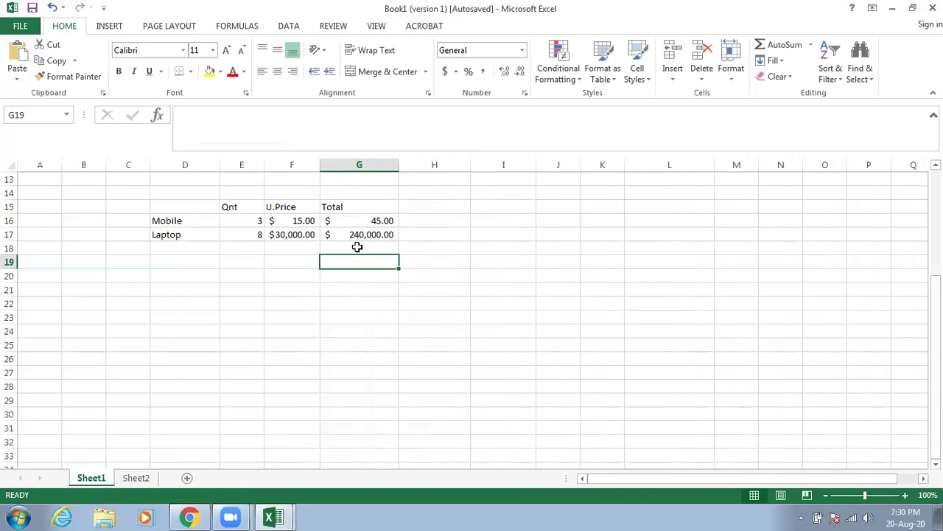
Calculate the grand total in G19 directly from quantities and unit prices with =SUMPRODUCT(E16:E17,F16:F17).
drag(373, 222, 374, 235)
click(326, 263)
text(=sump)
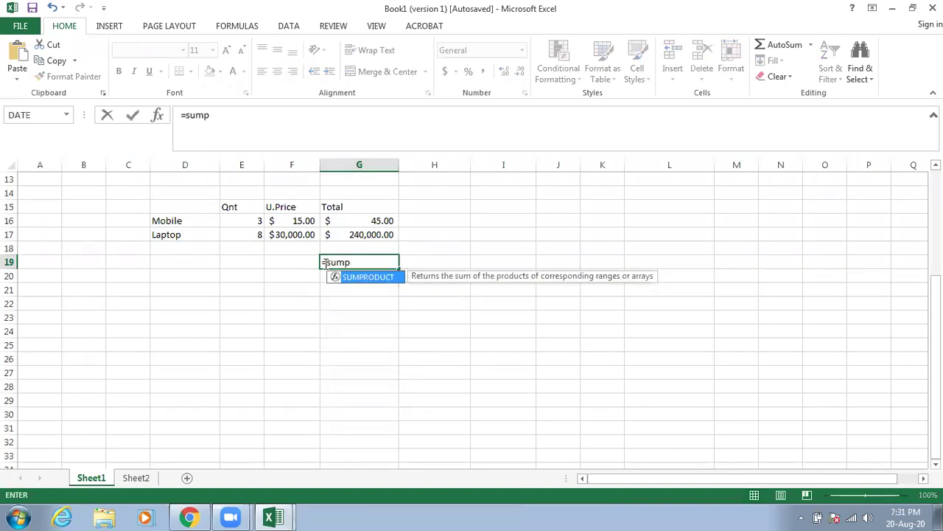
double_click(366, 278)
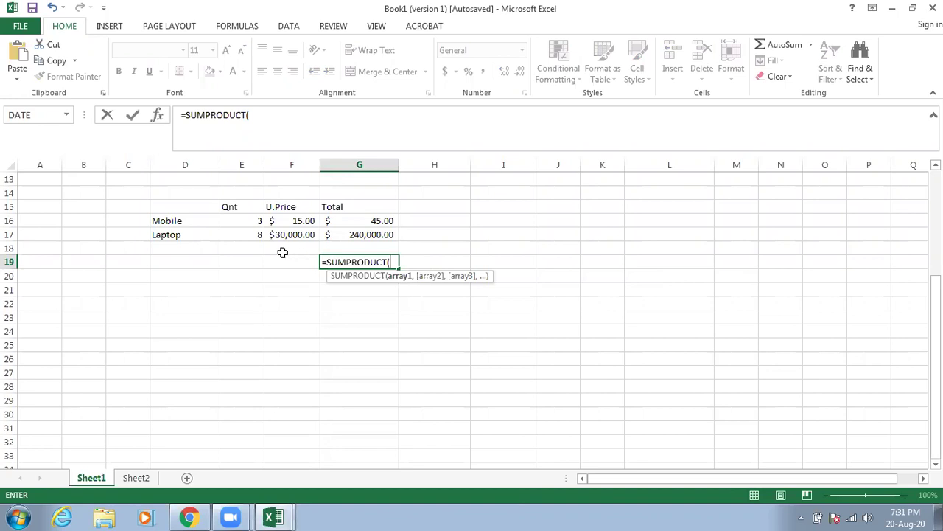
mouse_move(253, 221)
mouse_down()
mouse_move(277, 230)
mouse_move(260, 233)
mouse_up()
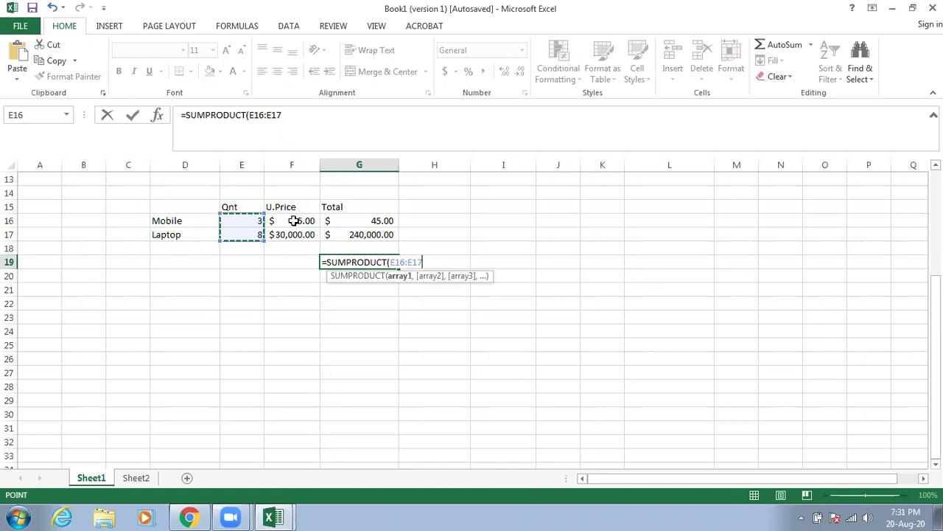
text(,)
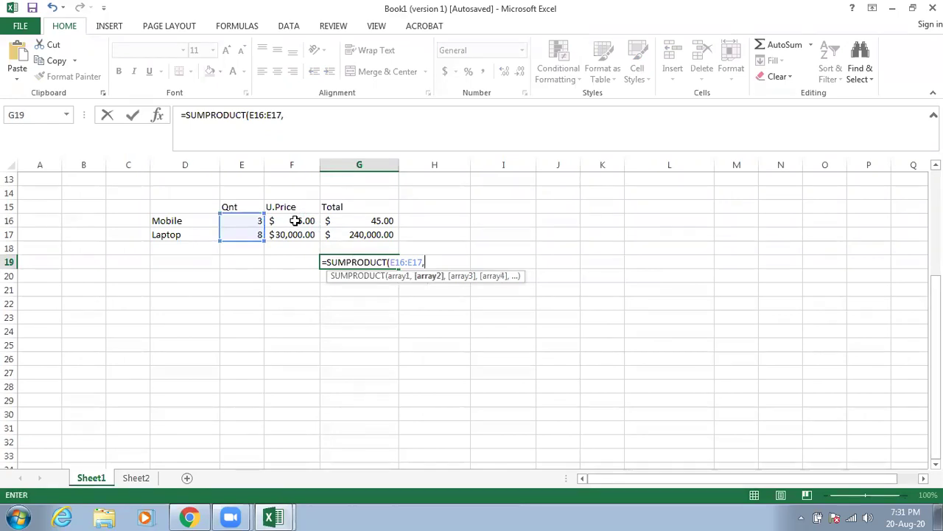
drag(294, 221, 294, 234)
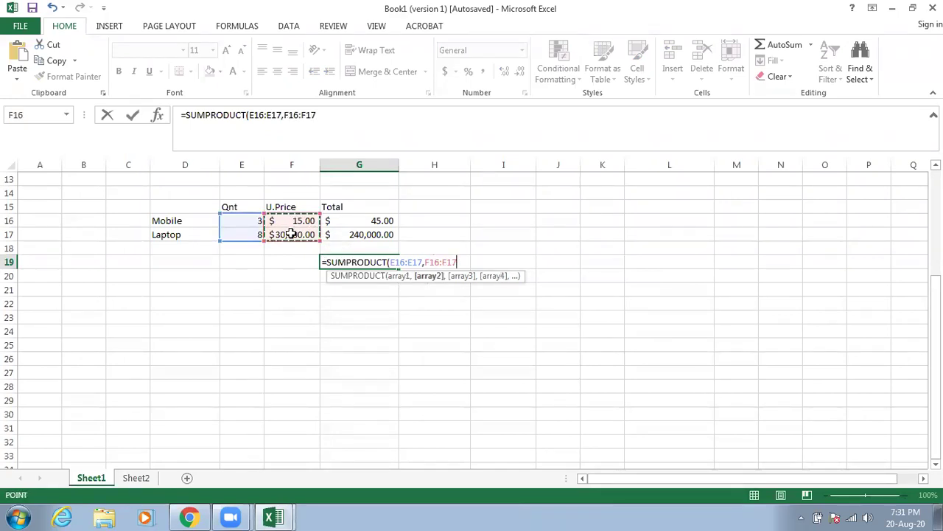
text())
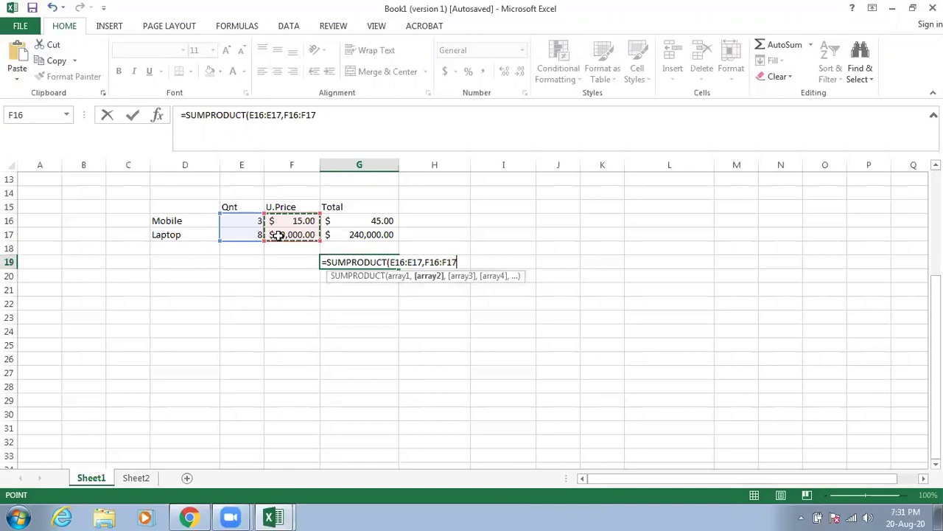
key(Return)
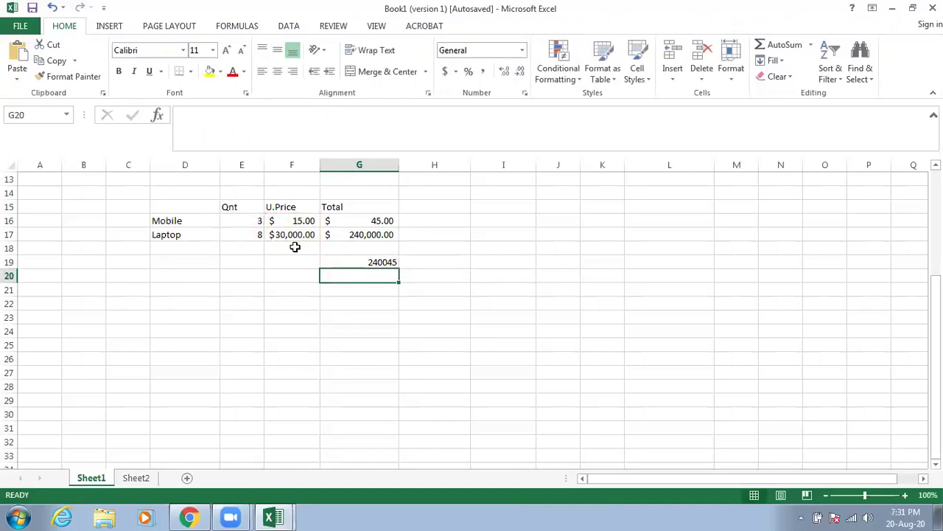
Review the quantity, unit price and total cells, and format the grand total in G19 as dollar accounting.
click(254, 220)
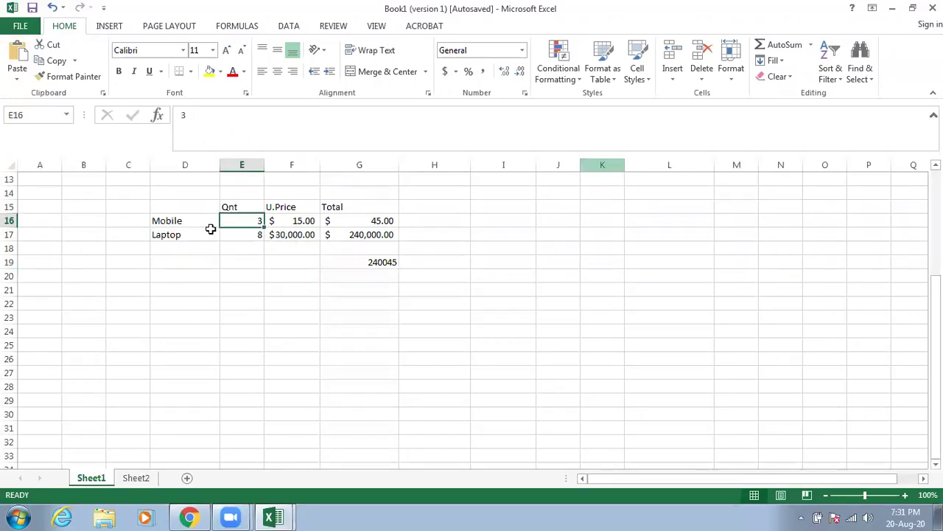
click(304, 221)
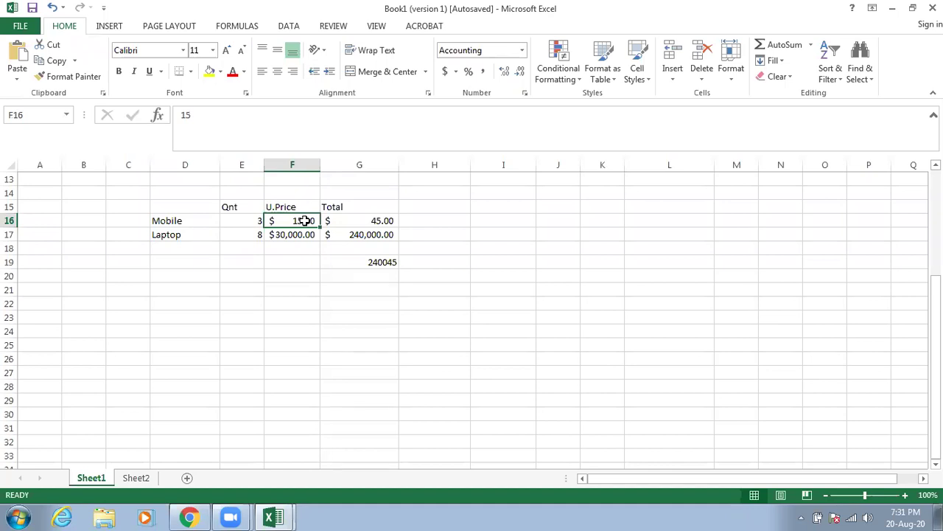
click(359, 222)
drag(359, 223, 362, 236)
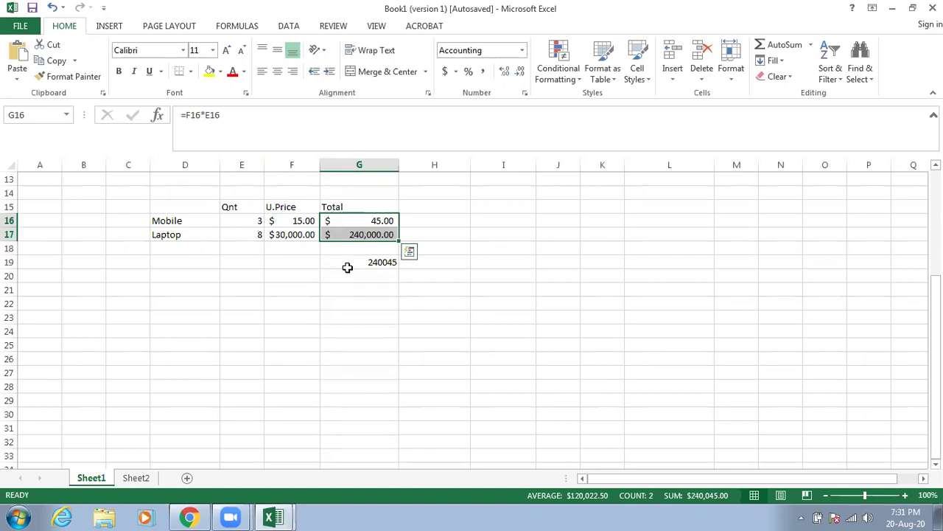
click(362, 262)
click(445, 71)
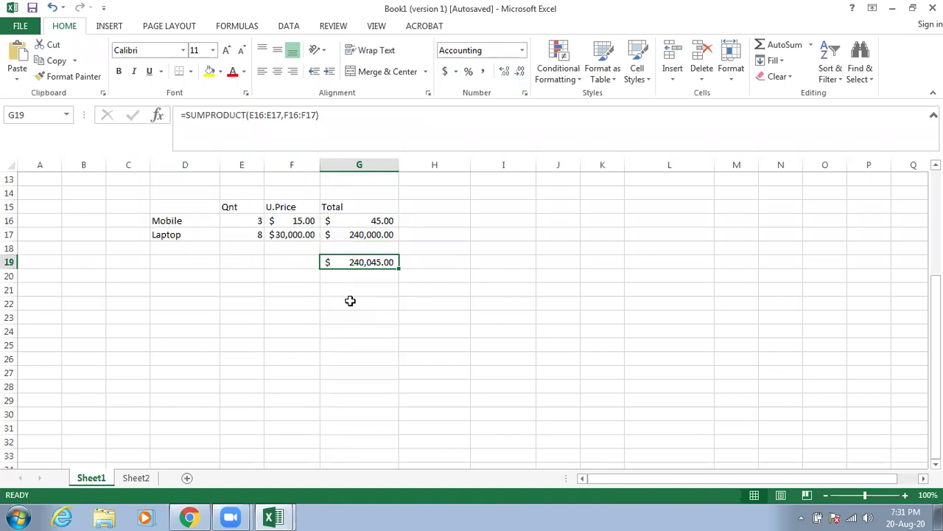
Compare the row totals in G16:G17 with the SUMPRODUCT formula in G19 and check its two referenced ranges.
drag(376, 220, 377, 234)
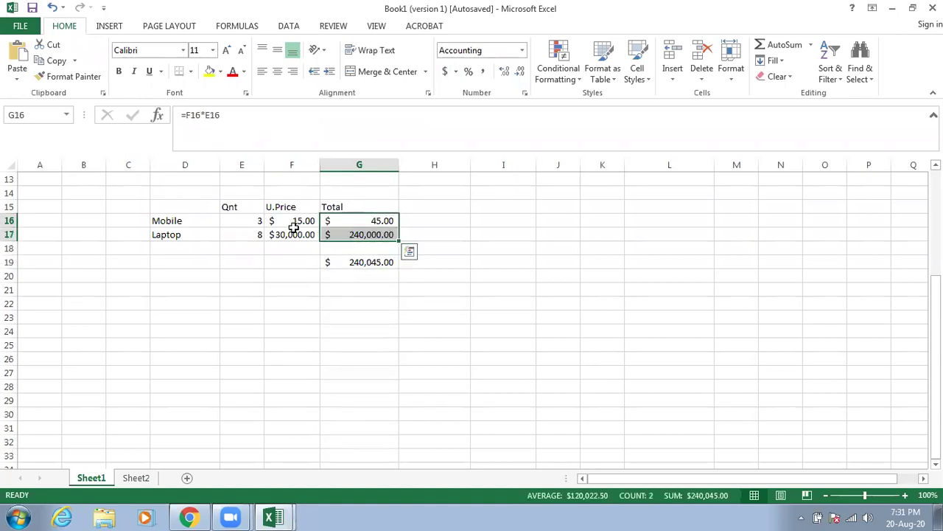
drag(263, 221, 359, 238)
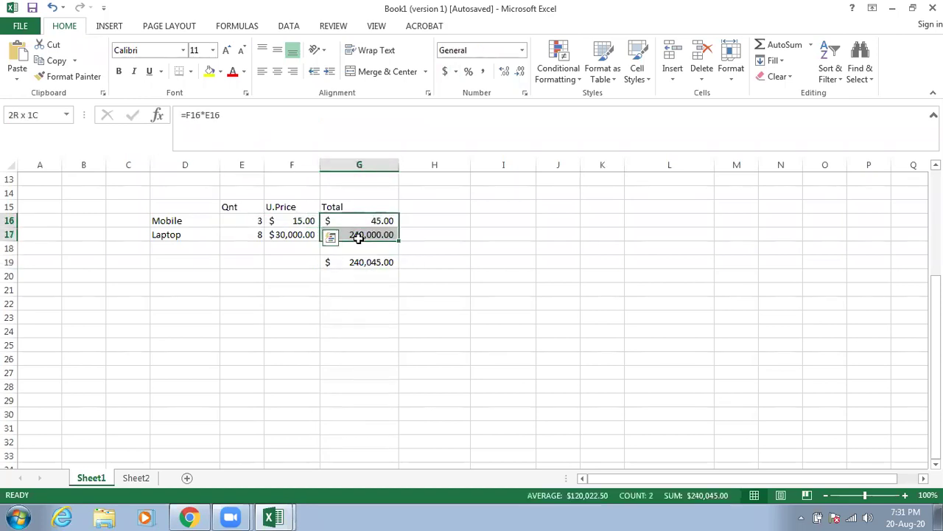
click(359, 264)
double_click(358, 264)
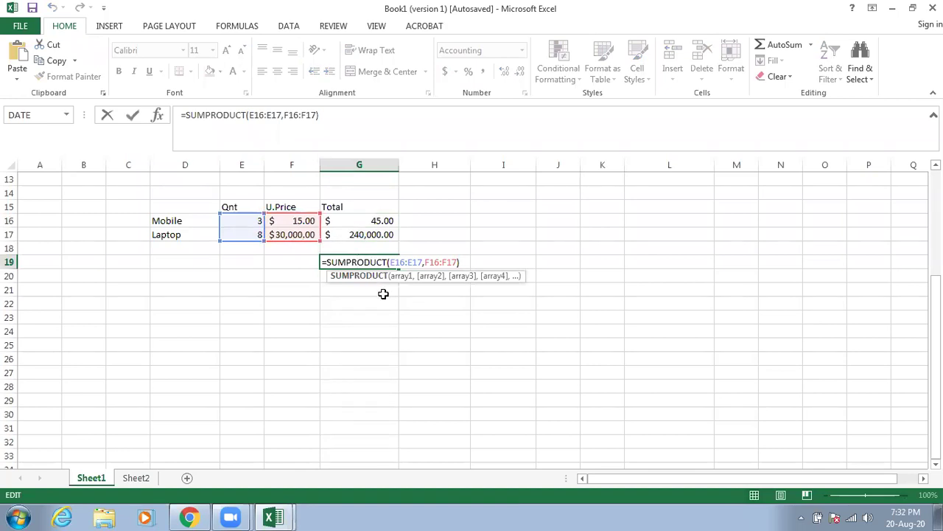
key(Return)
click(363, 269)
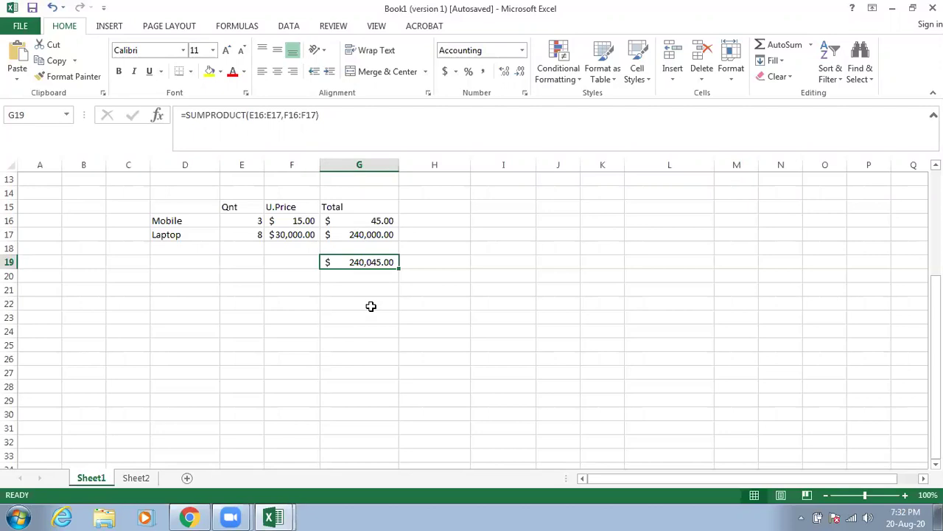
Clear the contents of the whole quantity, unit price and total practice table in C15:H19.
scroll(356, 312, up, 1)
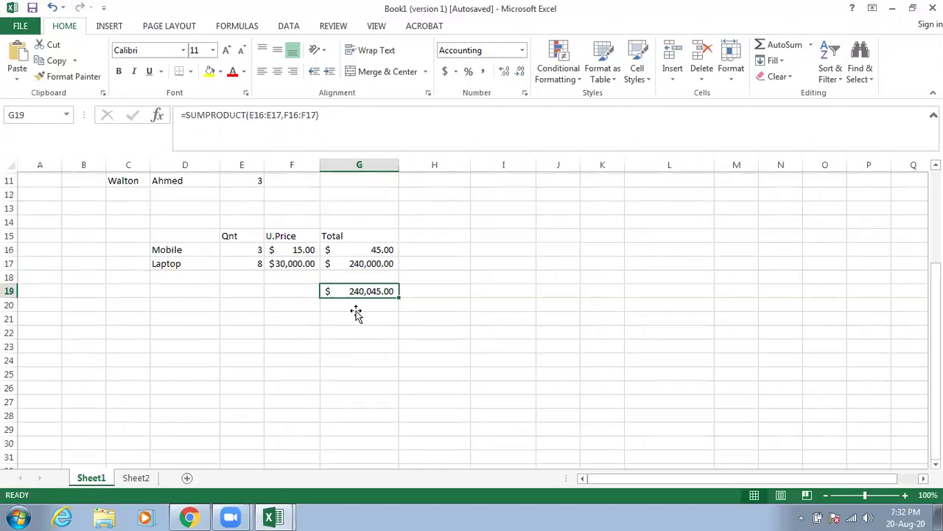
scroll(350, 334, up, 1)
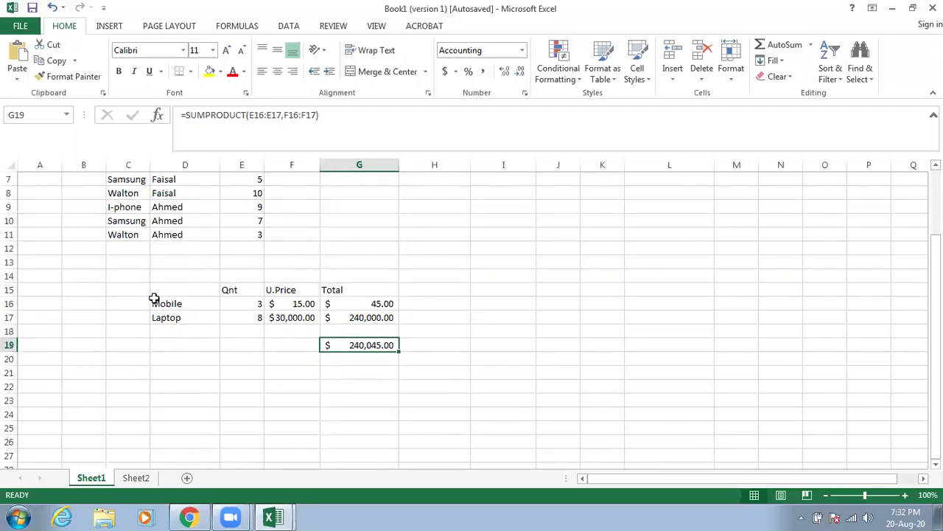
drag(140, 292, 432, 341)
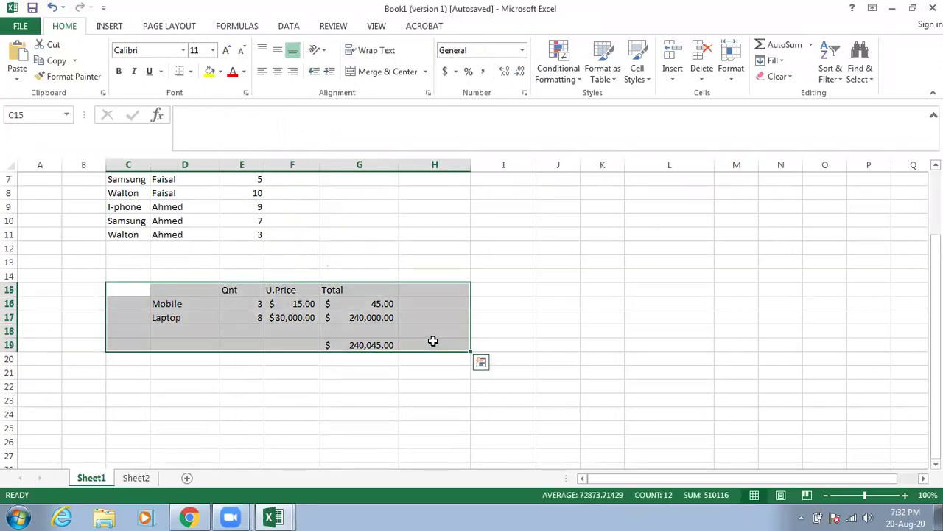
key(Delete)
Examine the phone sales table's columns and the Phone, Salesperson and Phones Sold lookup cells, including the SUMIFS formula in I6.
scroll(380, 370, up, 2)
click(295, 302)
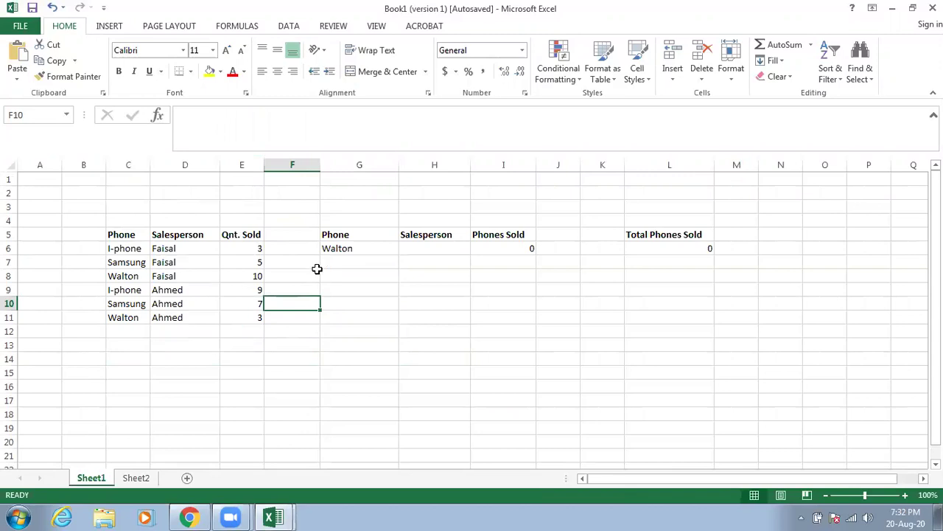
click(354, 248)
click(501, 248)
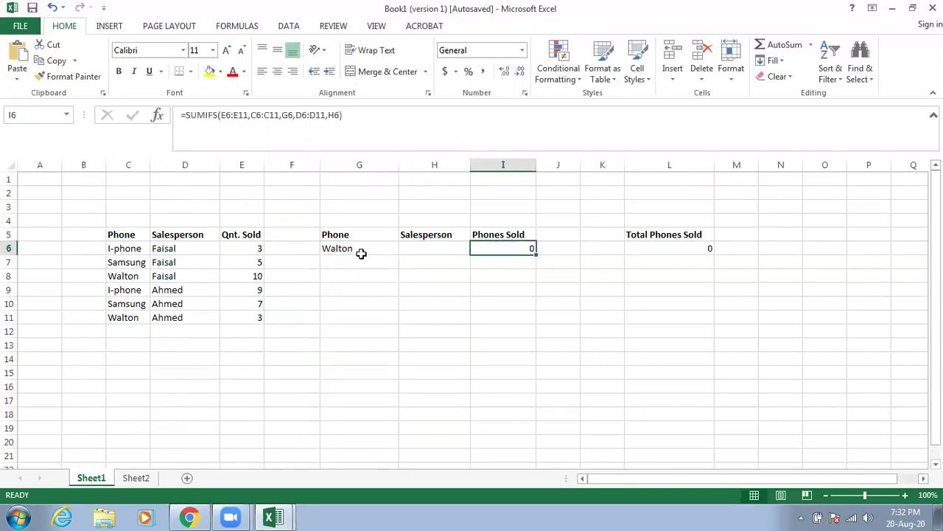
click(410, 251)
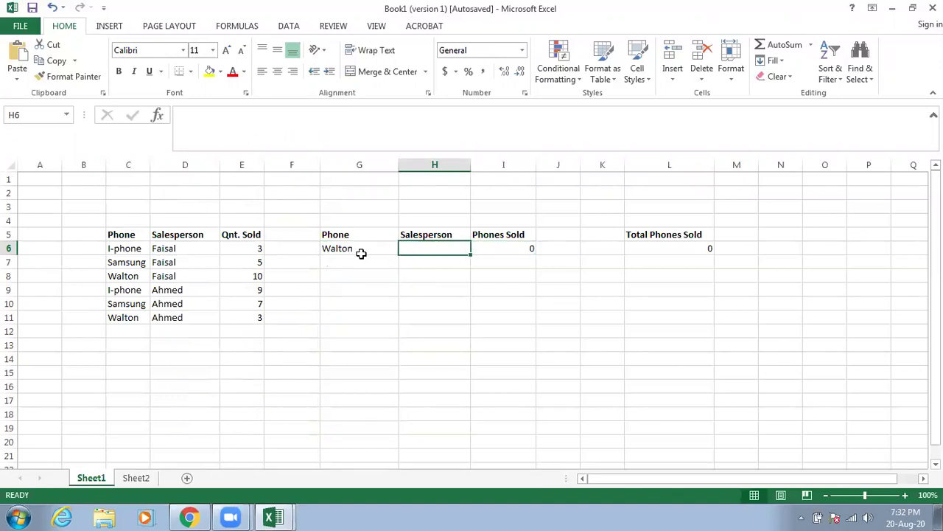
click(116, 236)
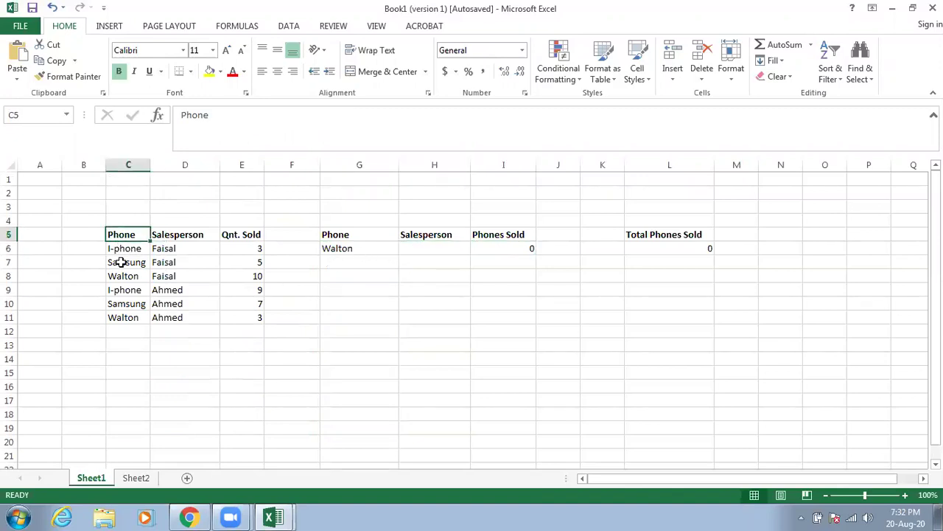
click(180, 236)
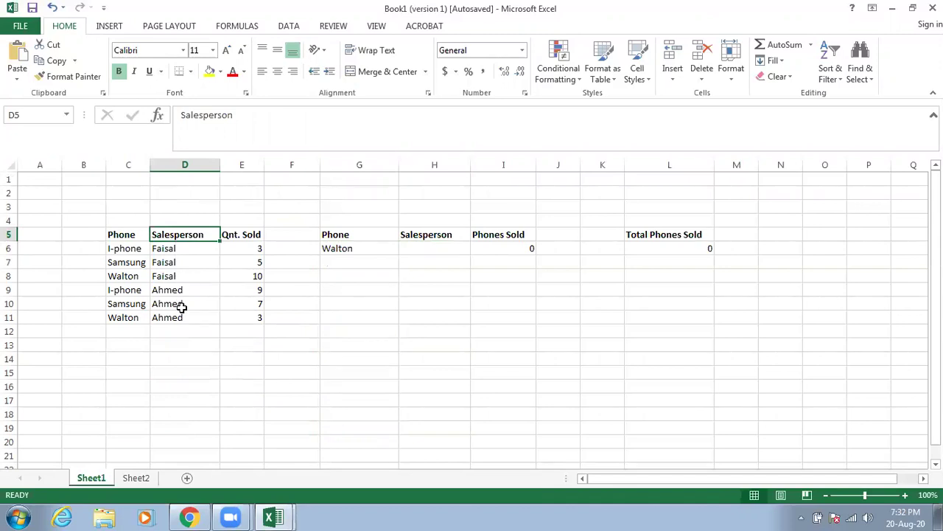
click(249, 238)
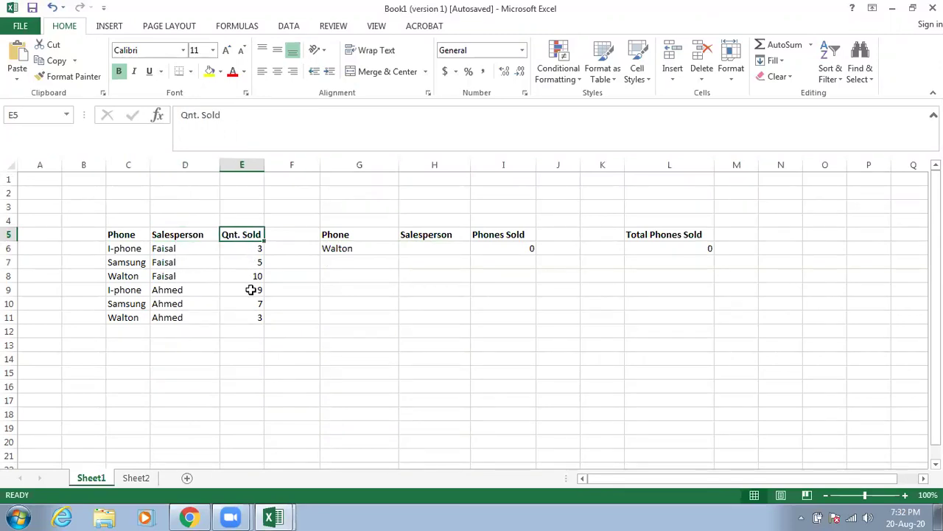
click(344, 236)
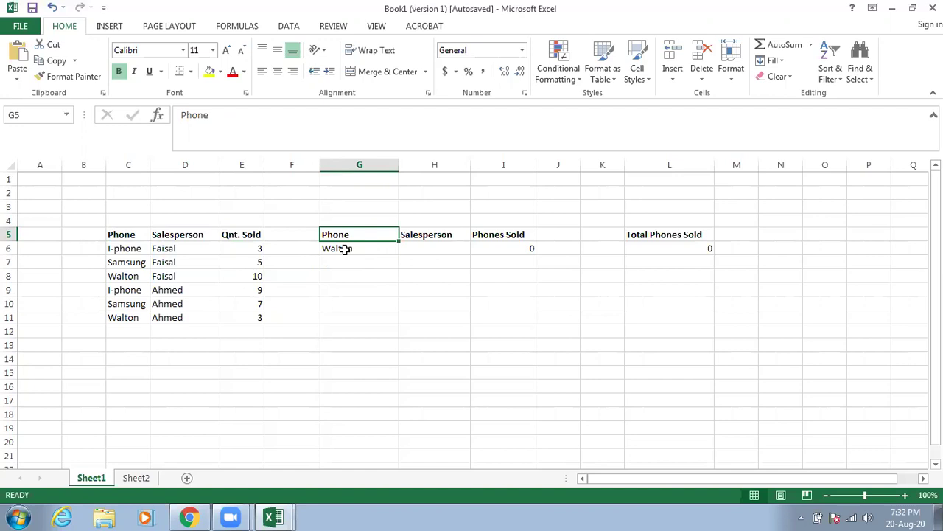
click(344, 249)
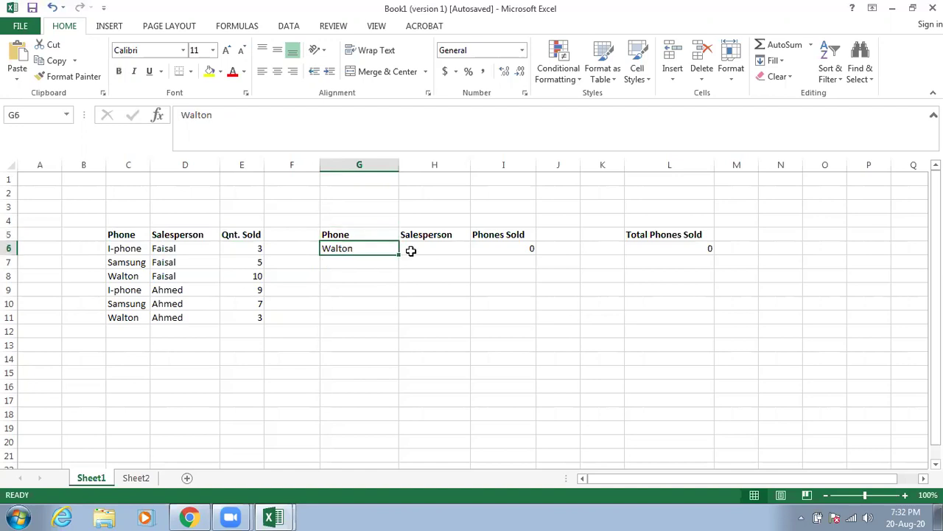
click(414, 249)
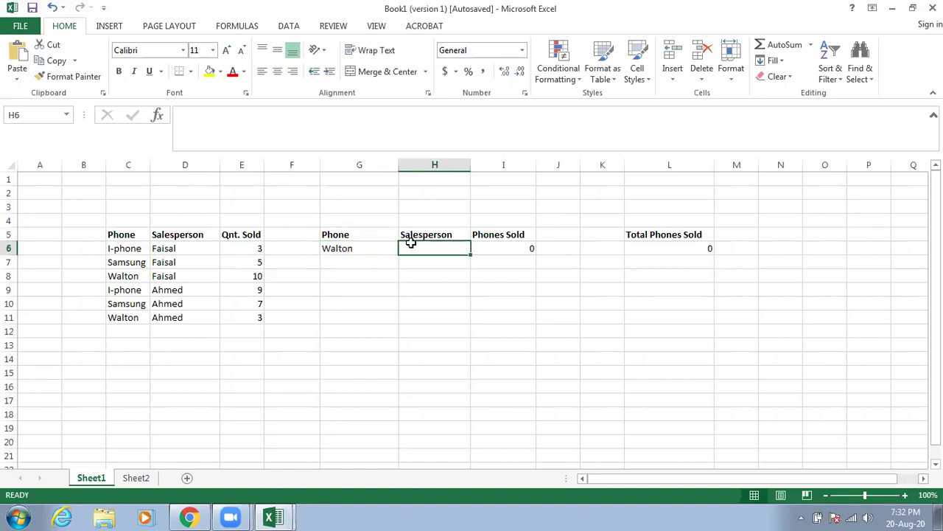
click(513, 238)
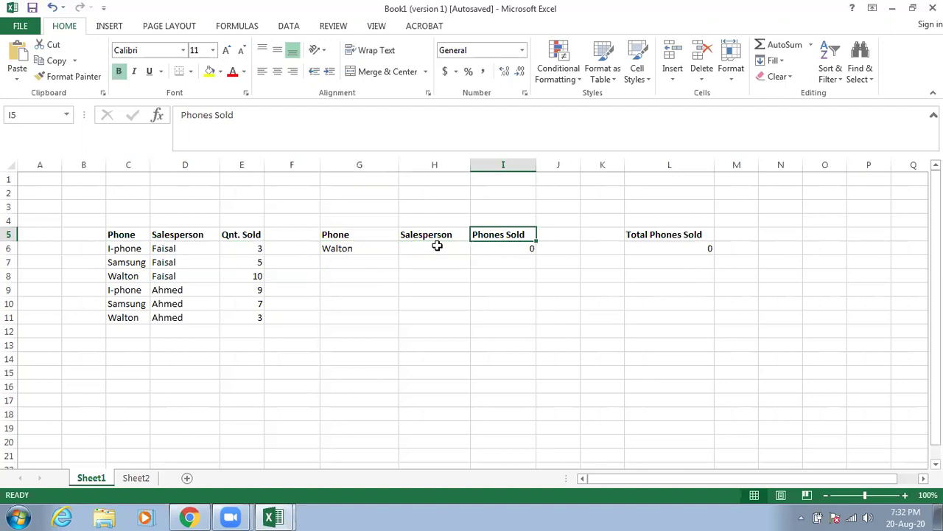
click(439, 247)
drag(506, 246, 503, 237)
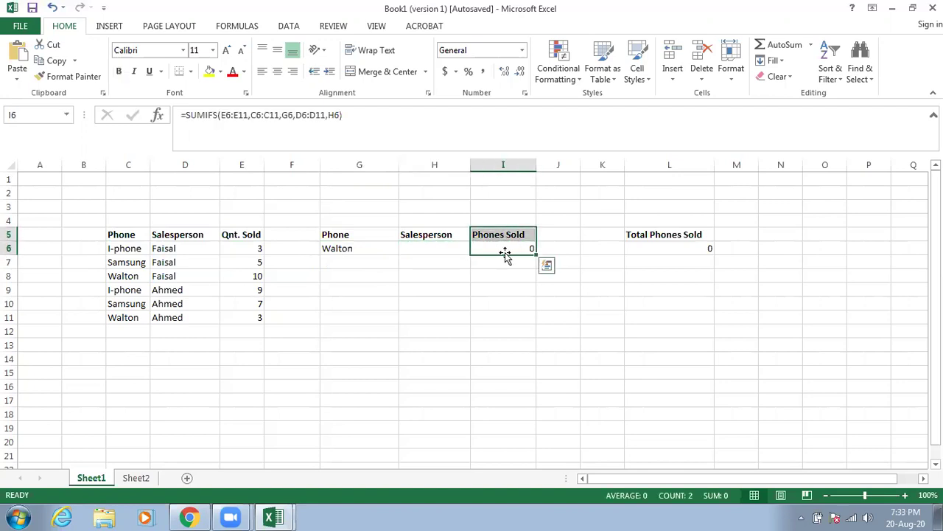
Enter the salesperson's name listed in D9:D11 into the Salesperson lookup cell H6.
click(438, 251)
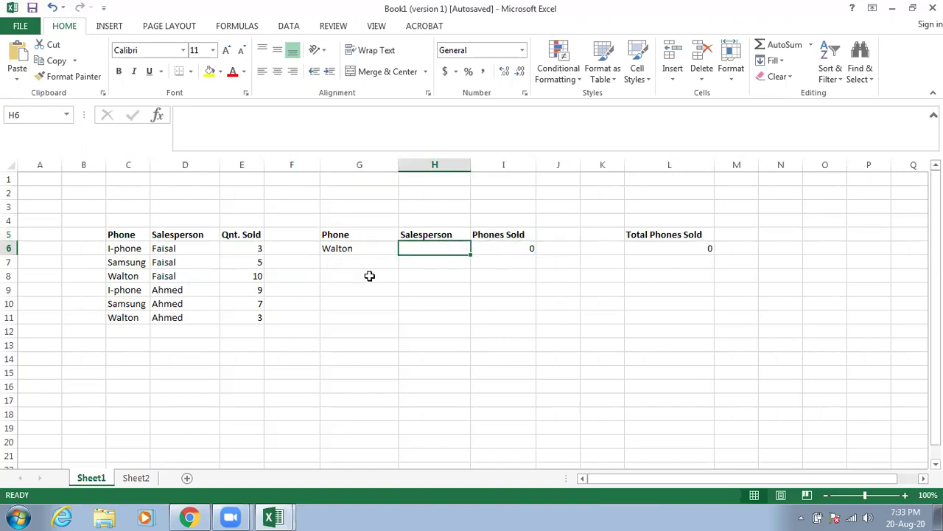
click(351, 249)
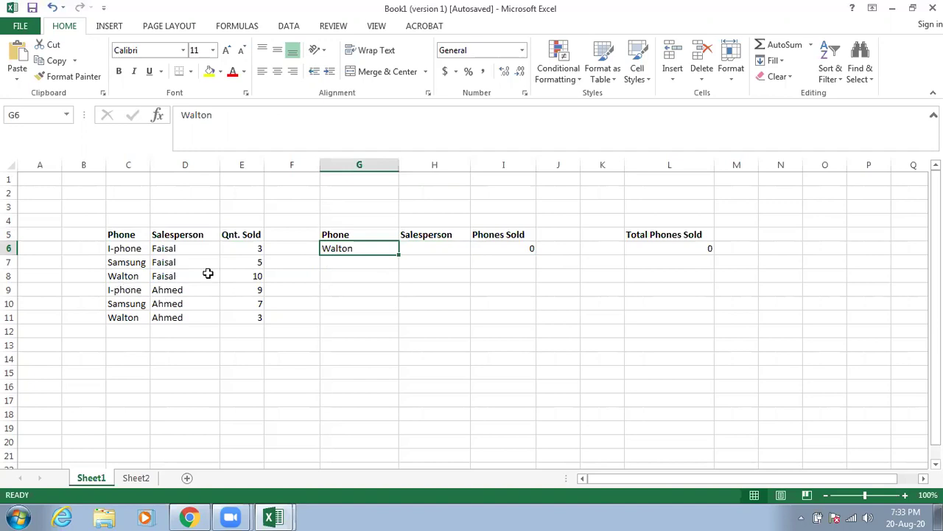
click(414, 248)
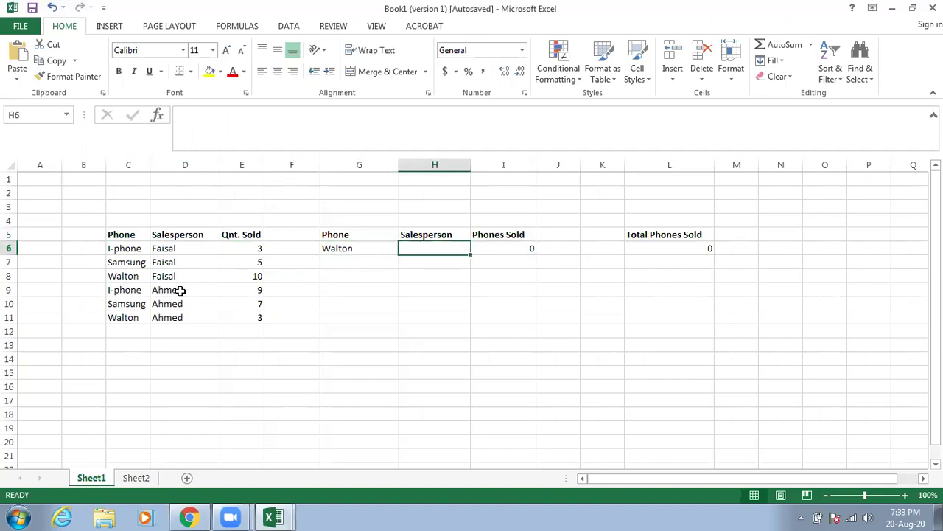
text(Ahmed)
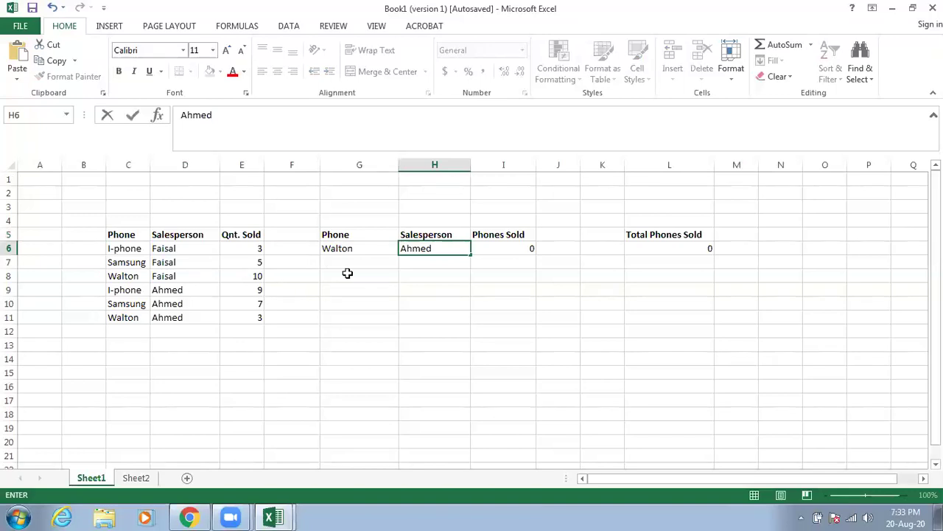
click(496, 248)
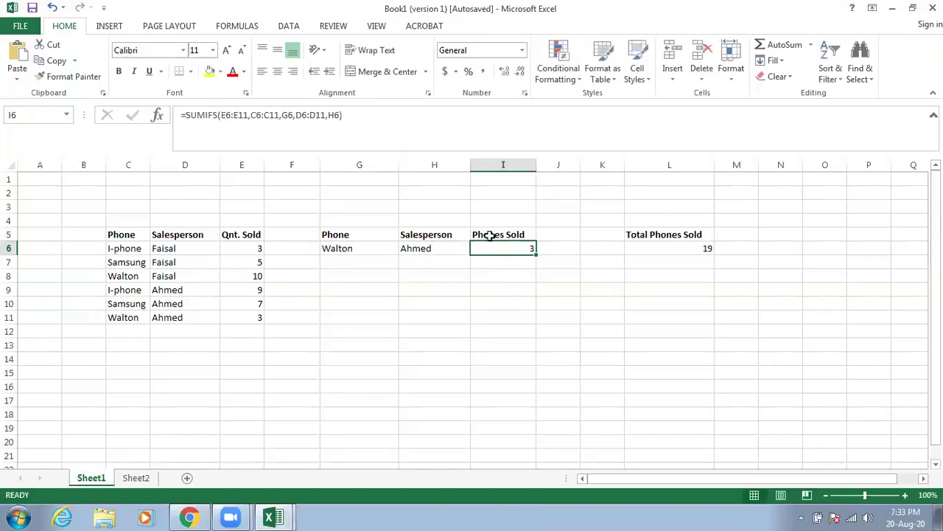
Compare the Walton lookup with its quantity in E11, and inspect the SUMIF formula in L6 and the SUMIFS formula in I6.
click(334, 249)
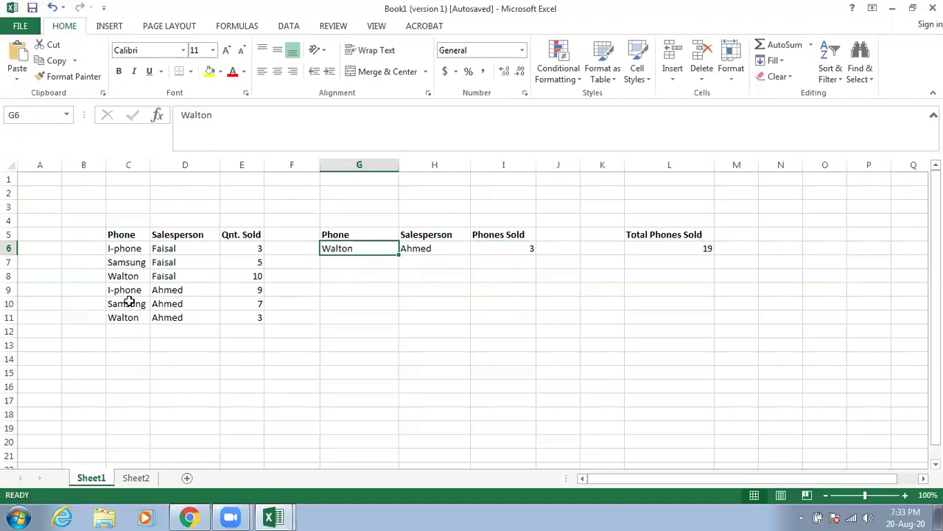
click(243, 318)
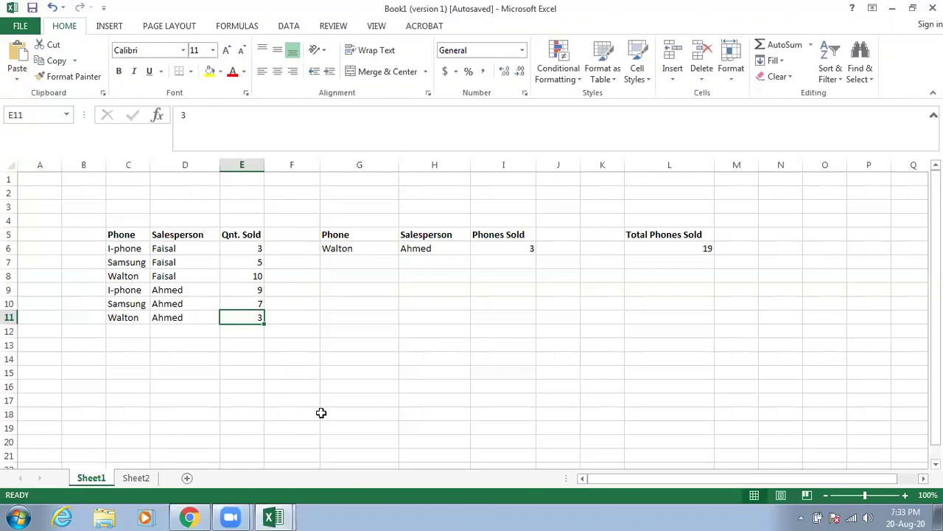
click(649, 234)
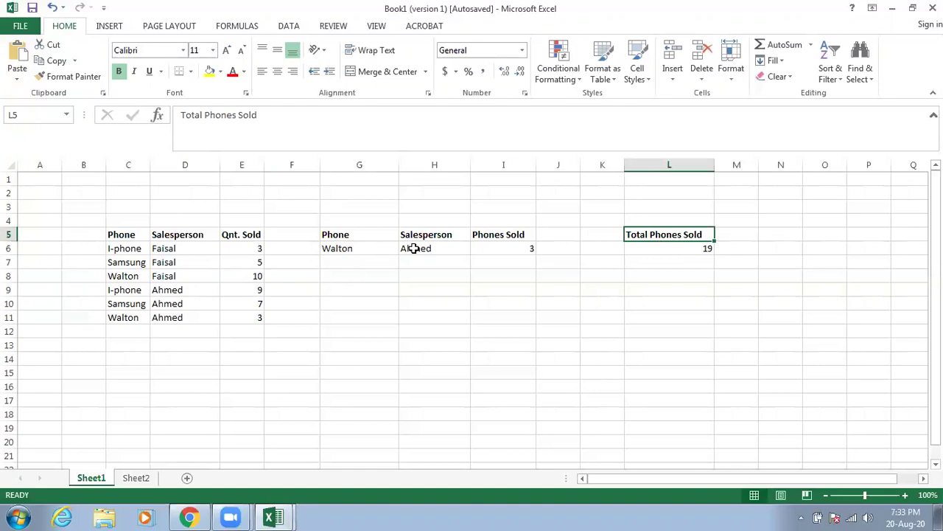
click(670, 249)
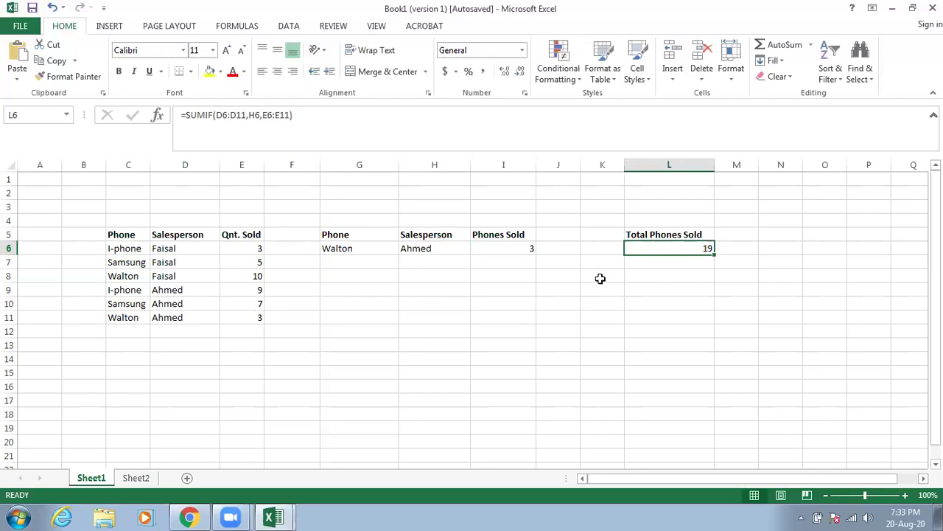
double_click(506, 249)
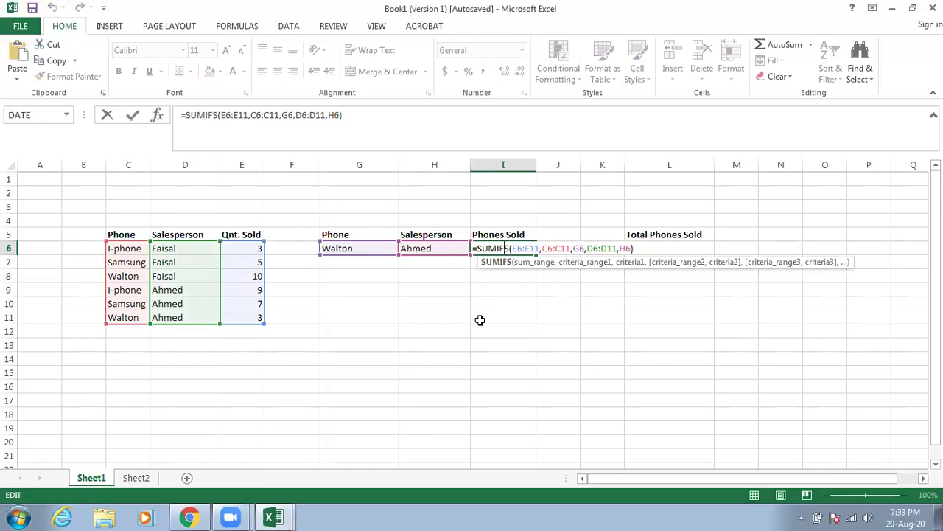
click(480, 317)
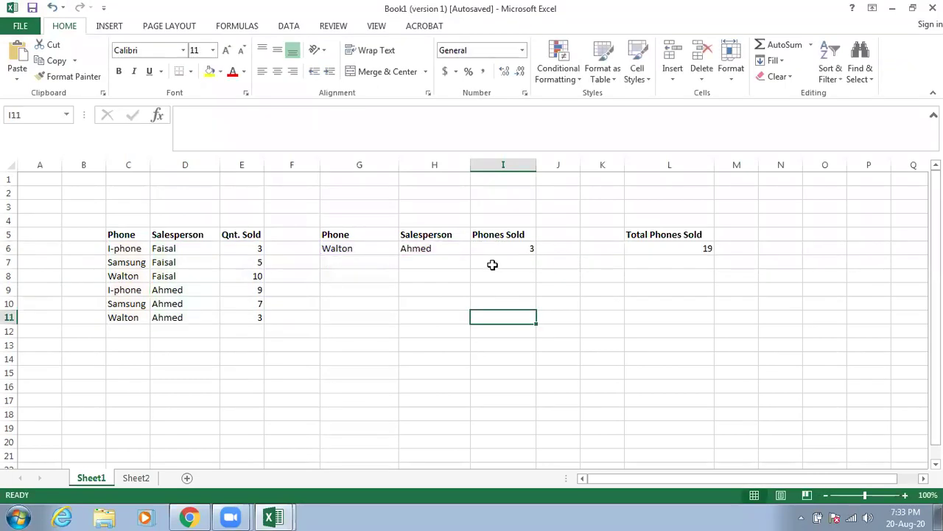
Begin a SUMIFS formula in I7 with the quantities sold in E6:E11 as the sum range.
click(492, 265)
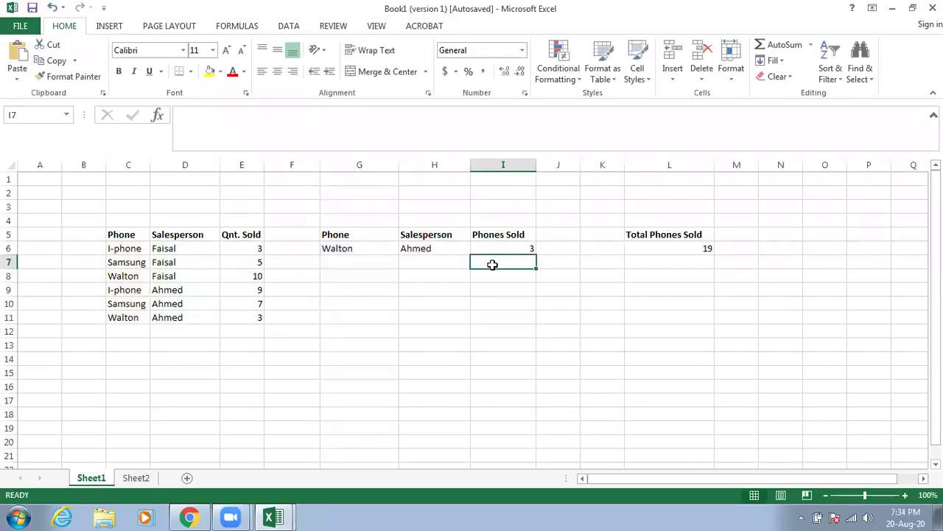
text(=)
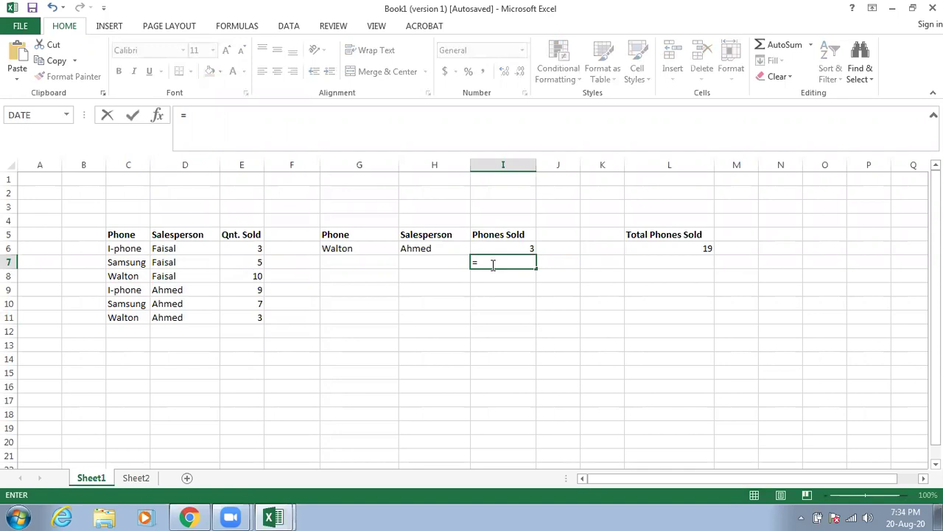
text(sum)
key(BackSpace)
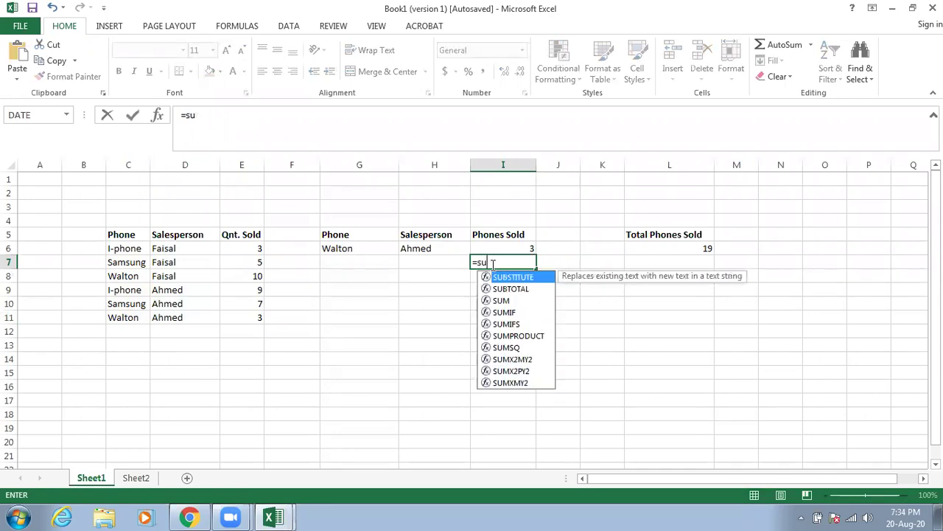
text(mifs)
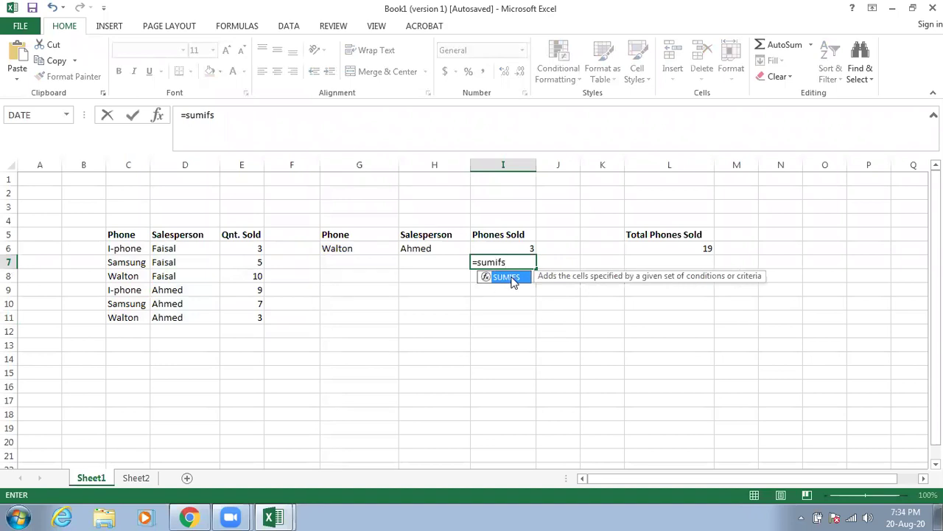
key(Tab)
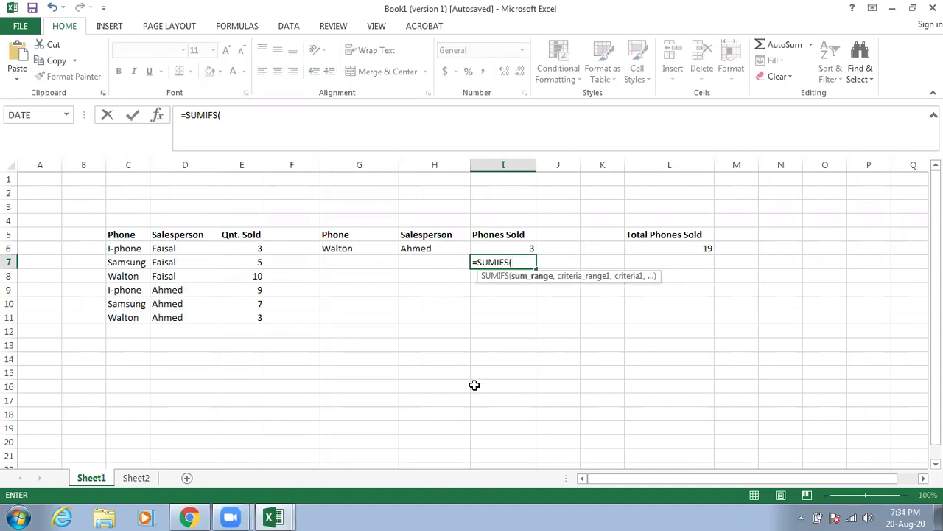
click(232, 250)
drag(232, 250, 235, 316)
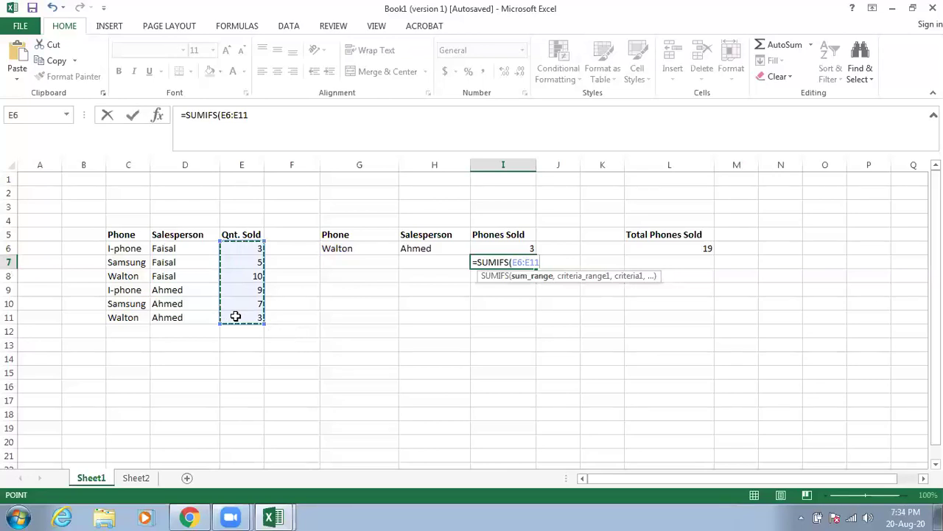
text(,)
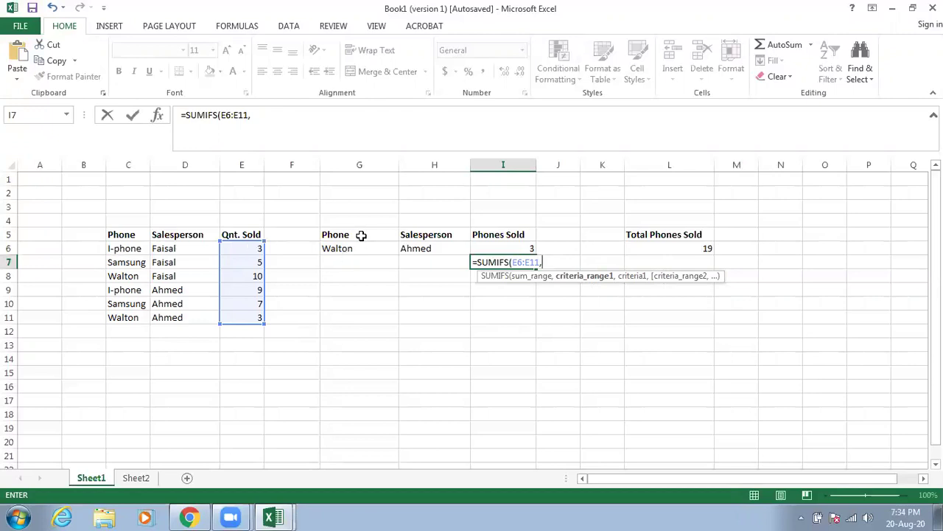
Add the first condition to the SUMIFS formula: criteria range C6:C11 matched against the phone in G6.
drag(129, 251, 130, 316)
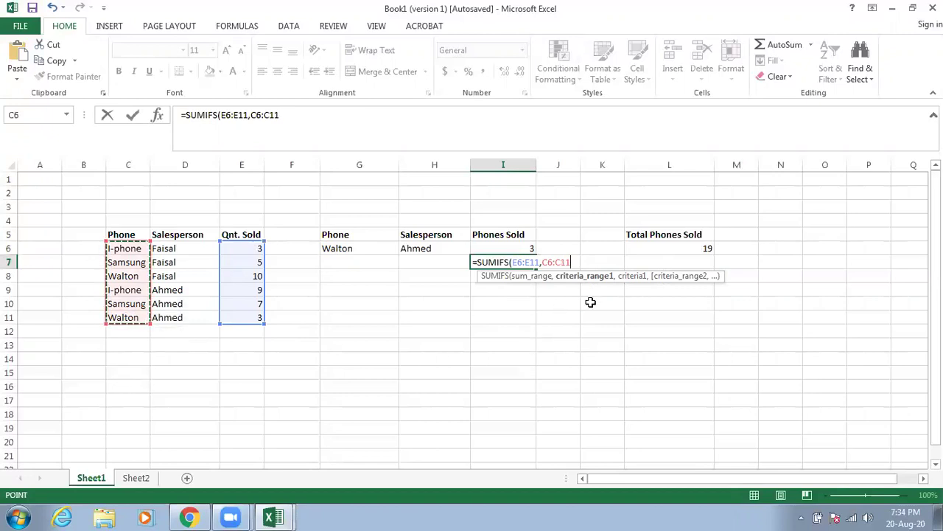
text(,)
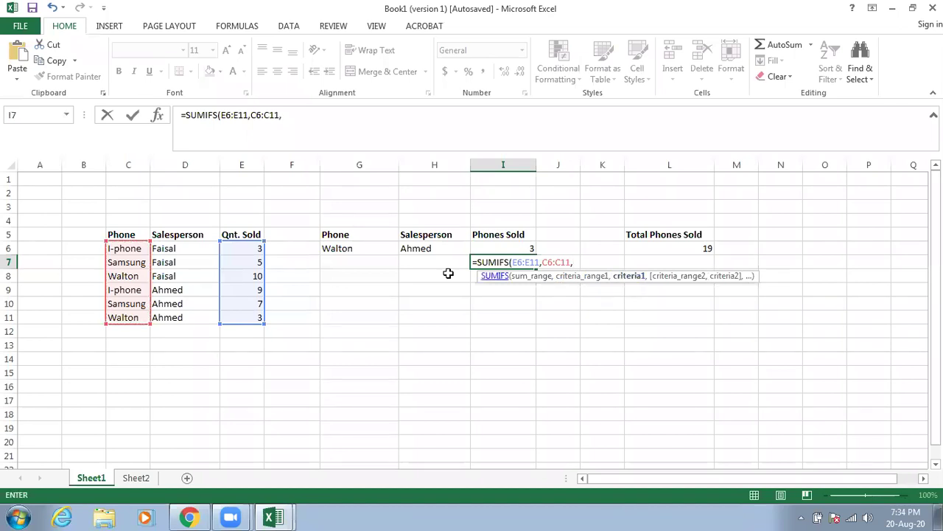
click(344, 250)
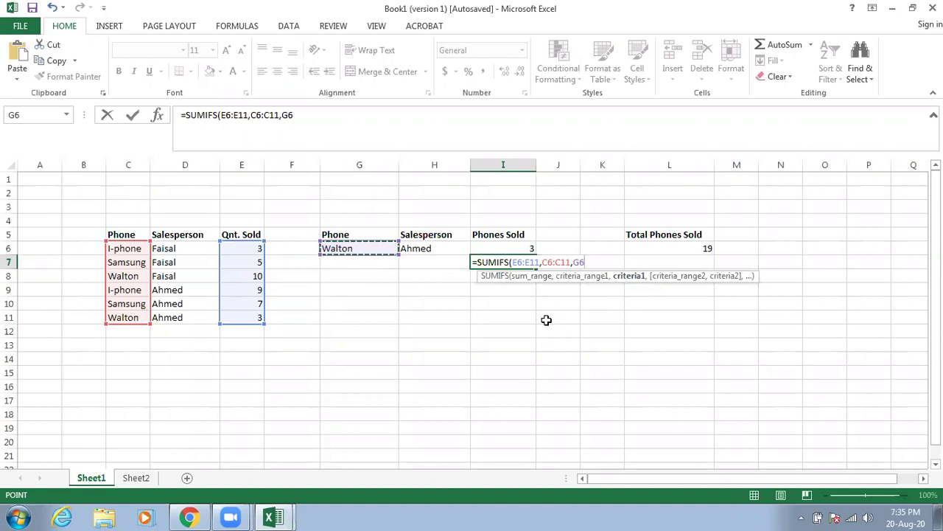
text(,)
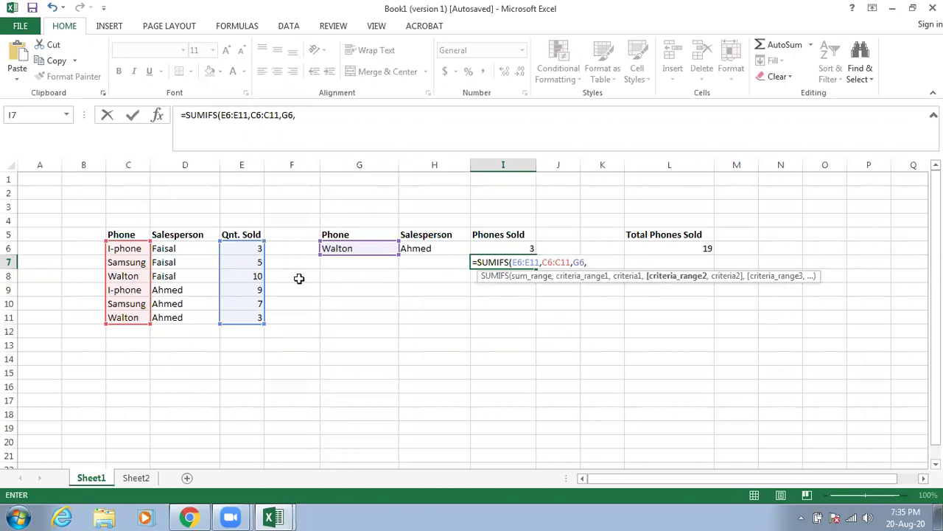
Complete the SUMIFS formula in I7 with criteria range D6:D11 matched against the salesperson in H6.
drag(185, 249, 170, 317)
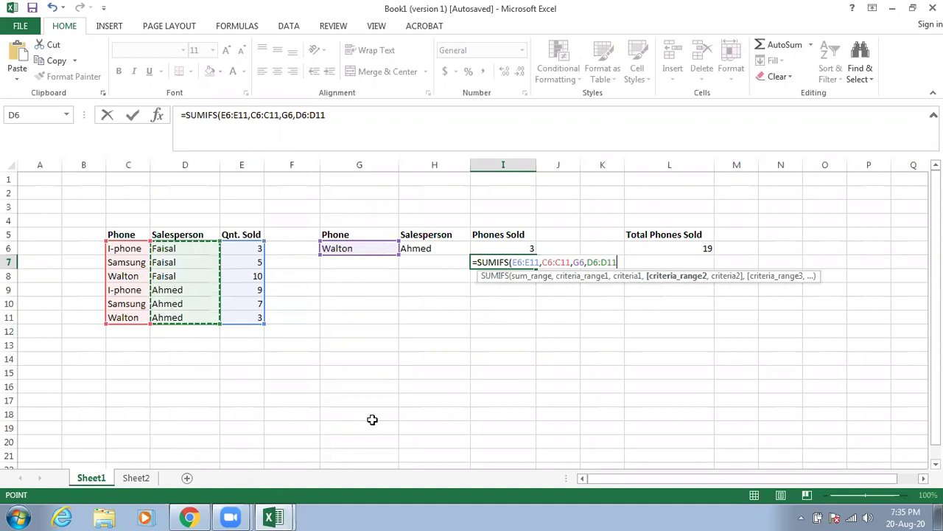
text(,)
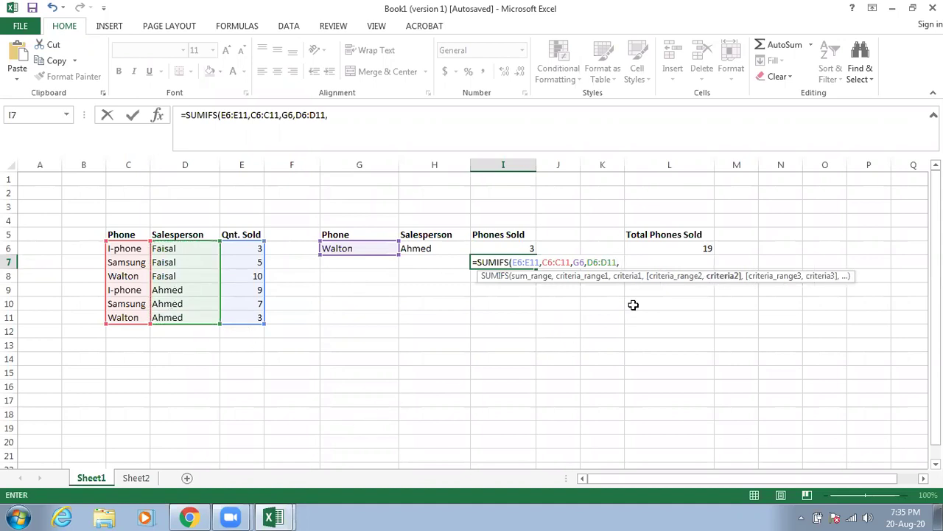
click(440, 248)
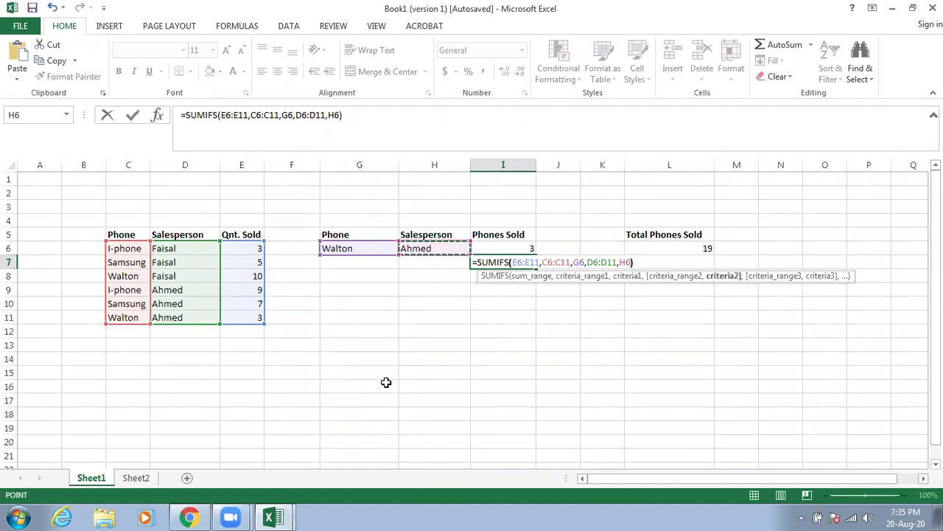
key(Return)
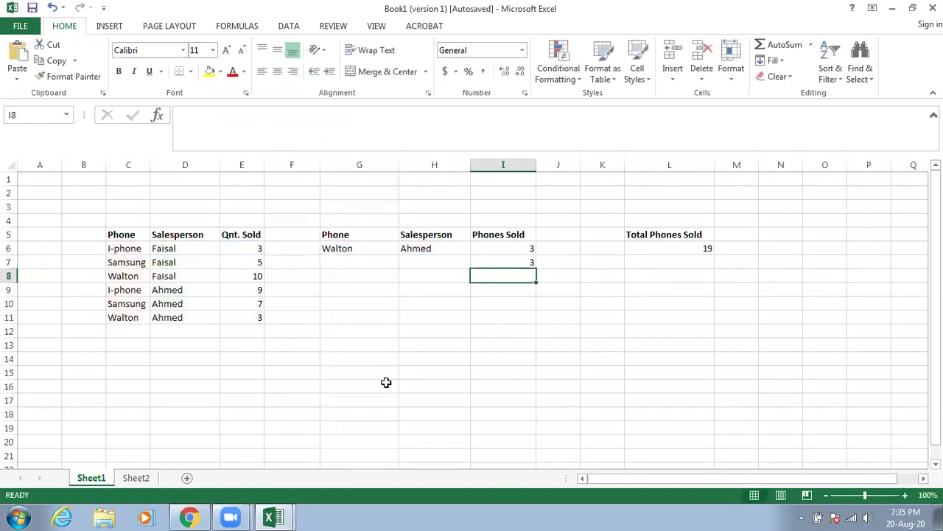
click(497, 262)
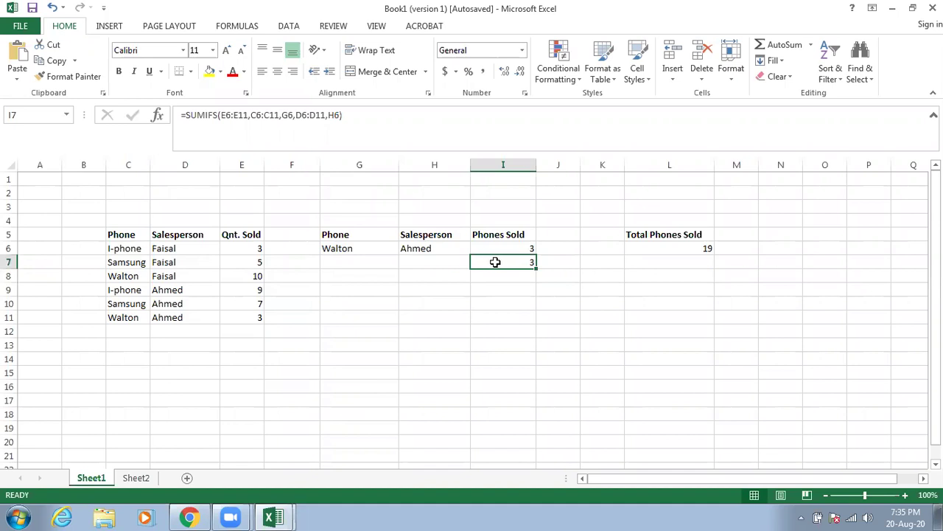
Change the phone in lookup cell G6 to Samsung.
click(381, 244)
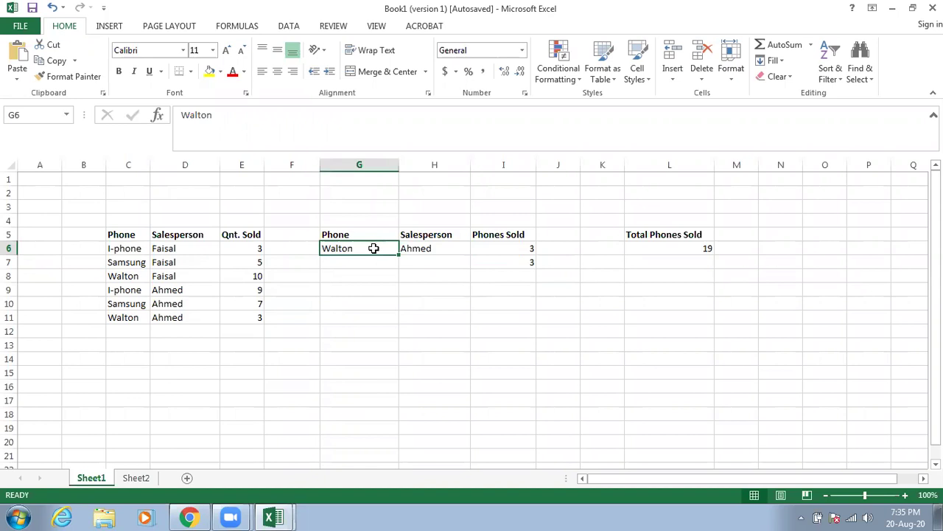
text(Samsung)
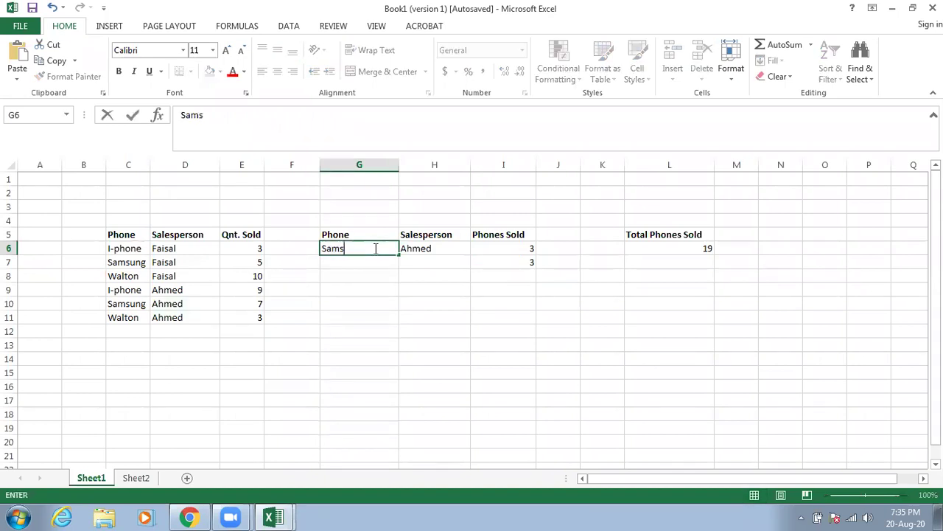
click(416, 295)
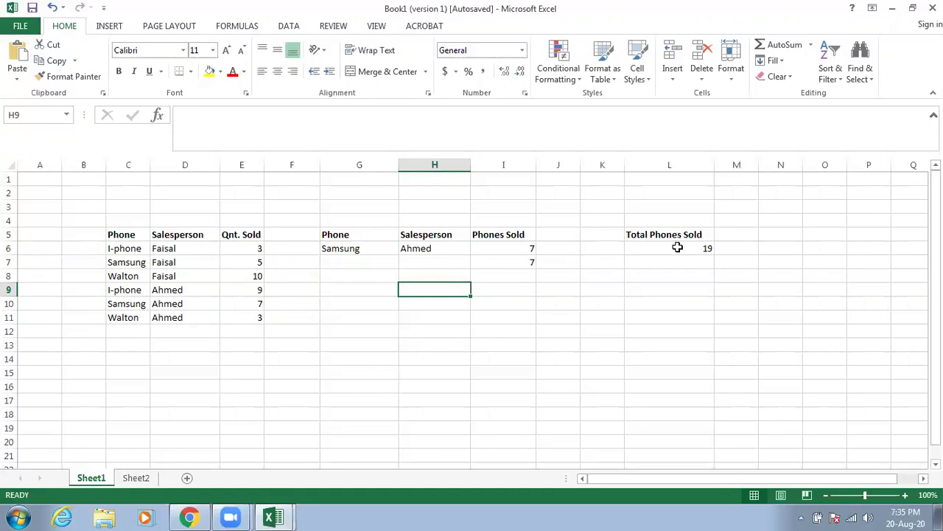
Change the salesperson in H6 to the name listed in D6:D8, and inspect the SUMIFS formula in I6.
click(445, 250)
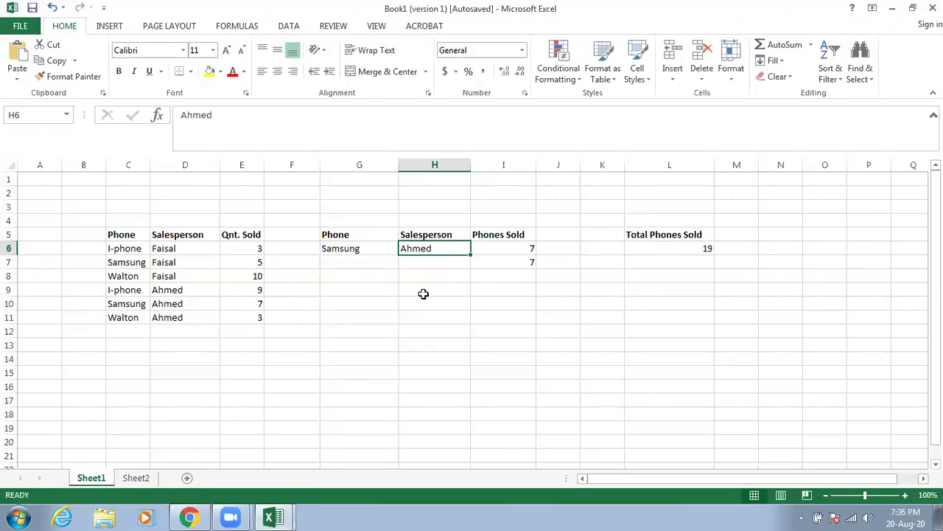
text(Faisal)
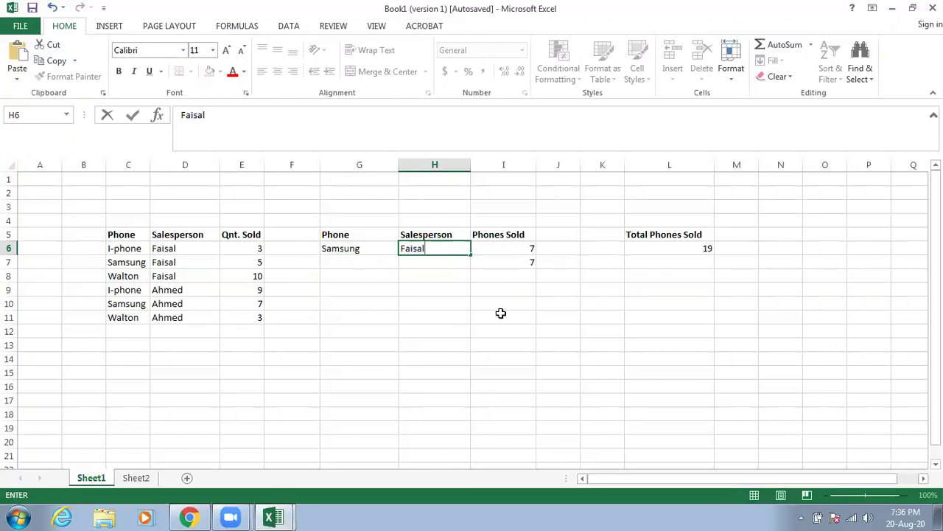
click(435, 286)
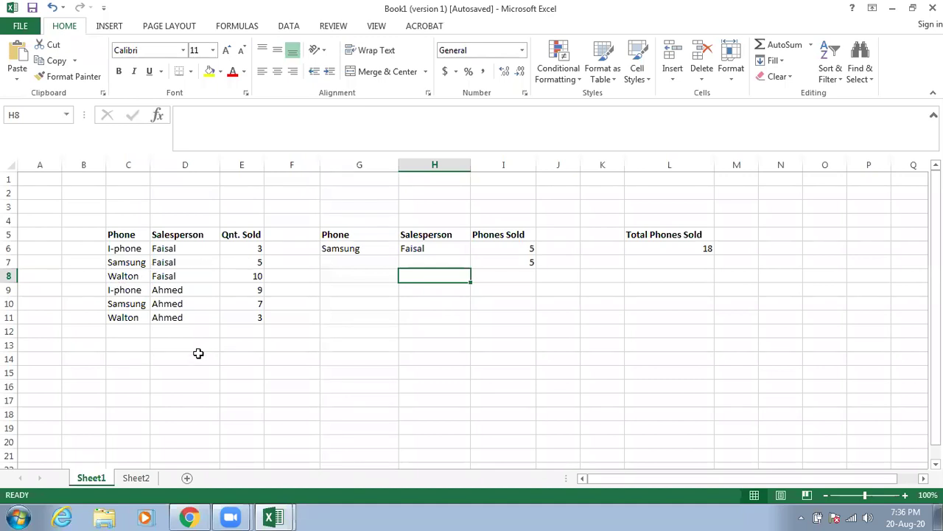
double_click(498, 252)
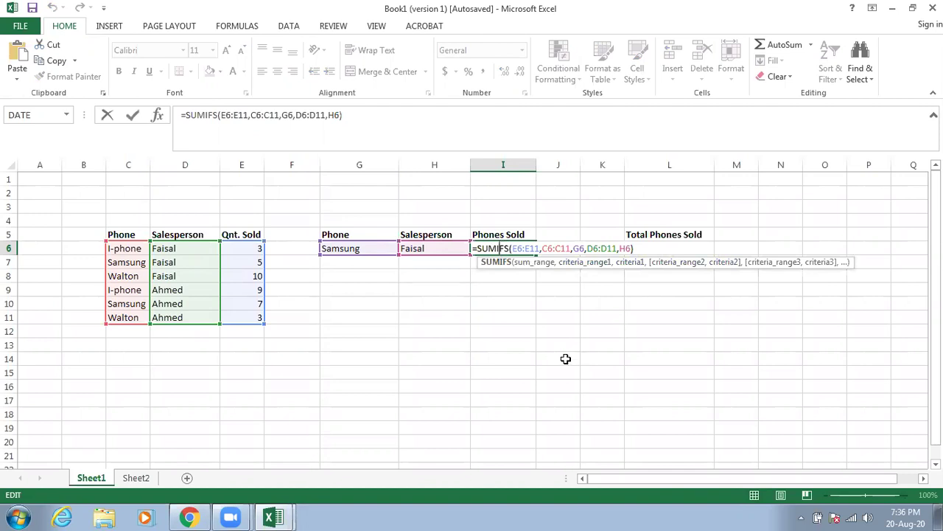
key(Escape)
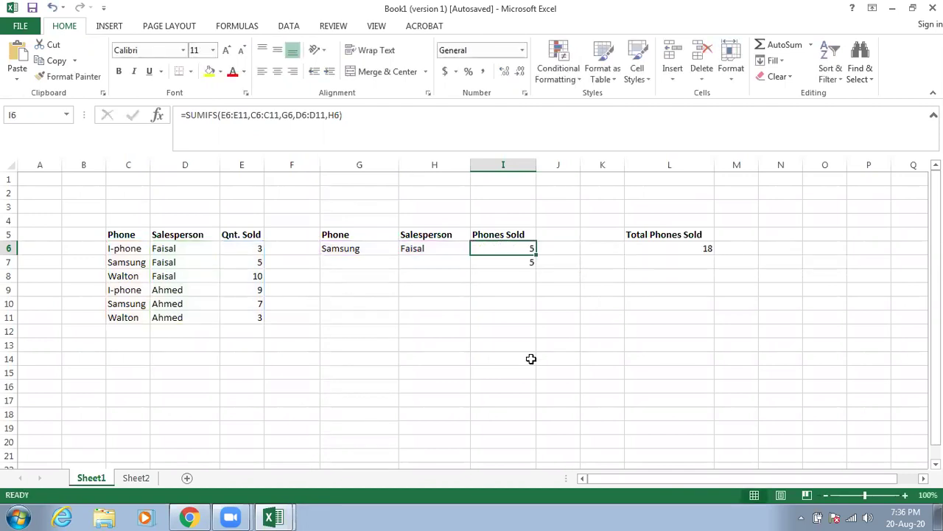
Examine the ranges and criterion used by the SUMIF formula under Total Phones Sold in L6.
click(668, 247)
double_click(669, 247)
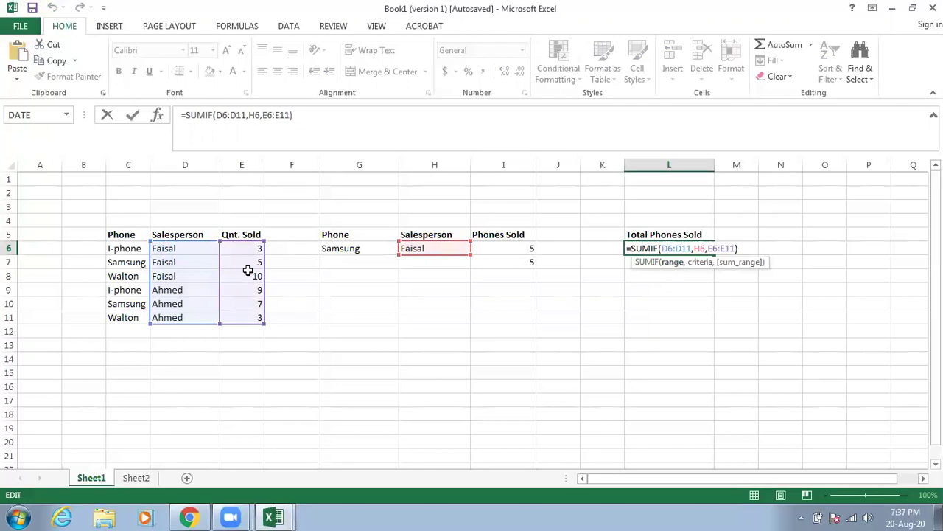
key(ctrl+Return)
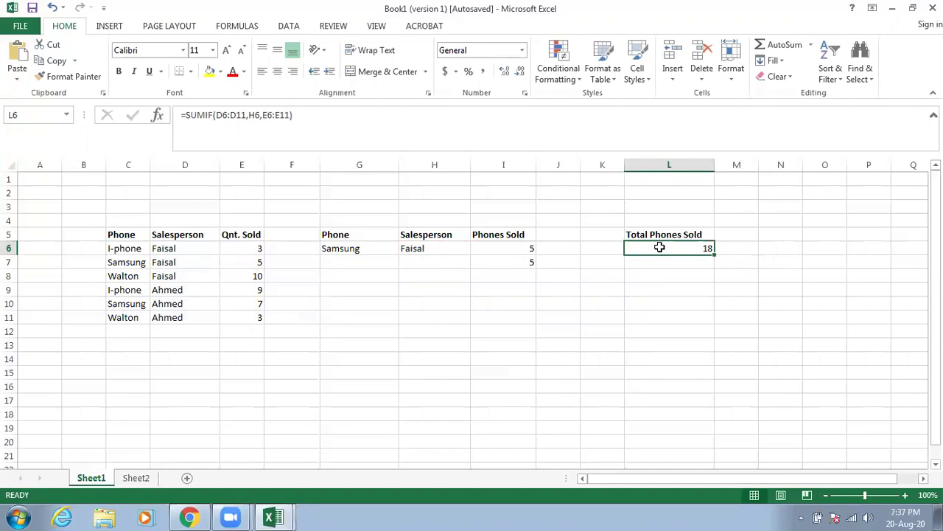
Change the phone in lookup cell G6 to I-phone.
click(417, 249)
click(361, 250)
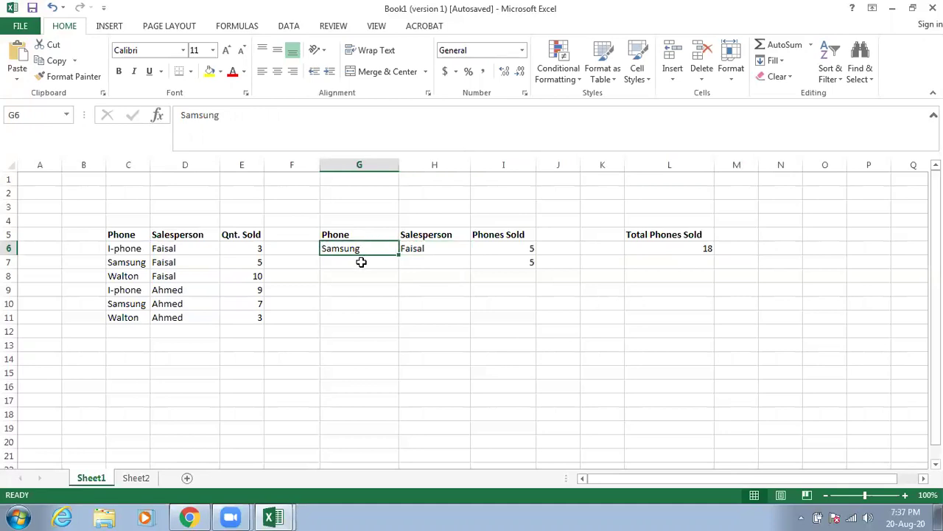
text(I)
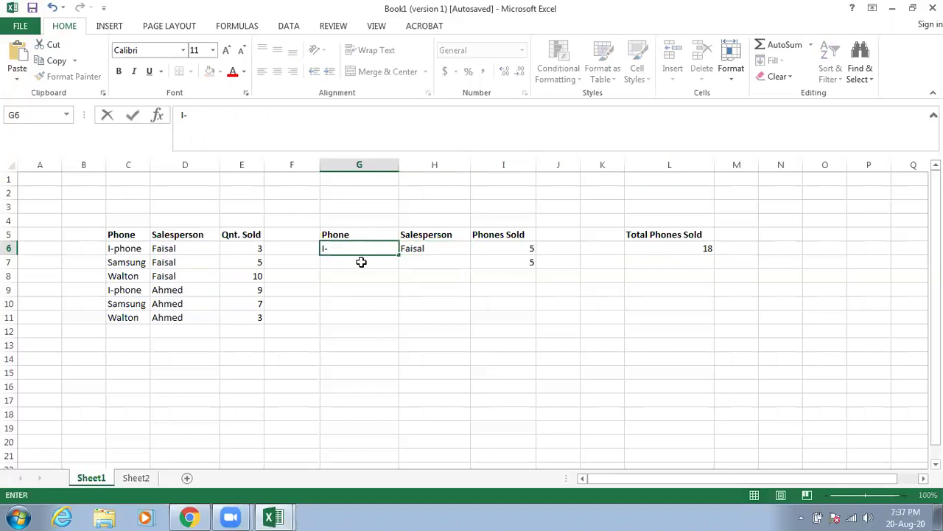
text(-P)
key(BackSpace)
text(phone)
click(471, 308)
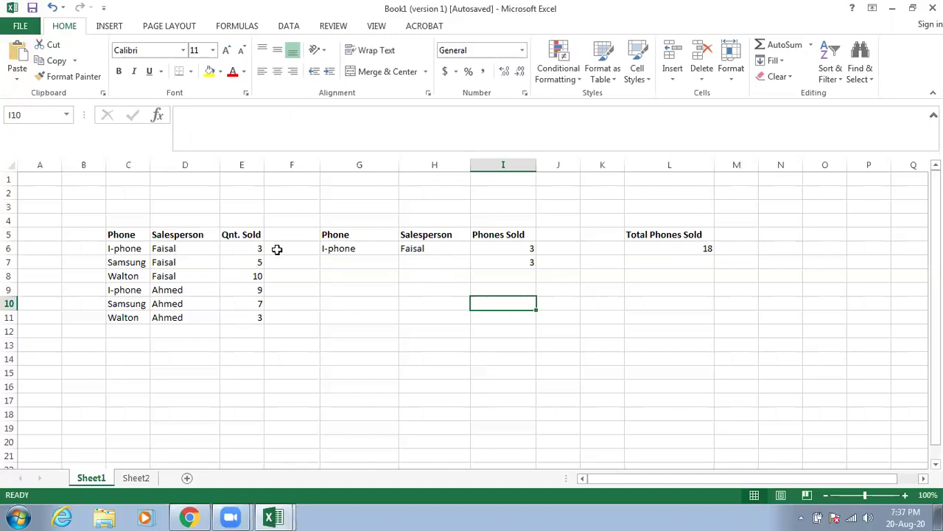
Change the salesperson in H6 to the name listed in D9:D11, and check the matching quantity in E9.
click(441, 246)
text(Ahmewd)
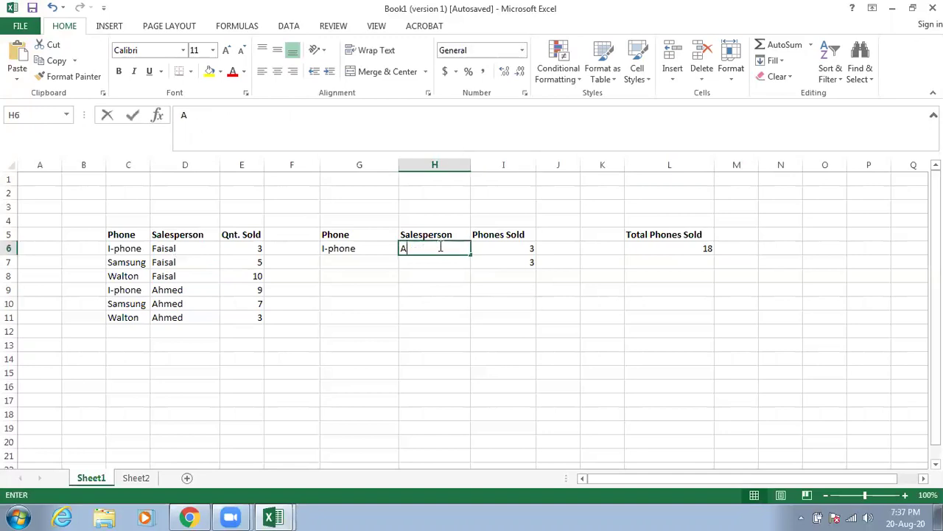
key(BackSpace)
key(BackSpace)
text(d)
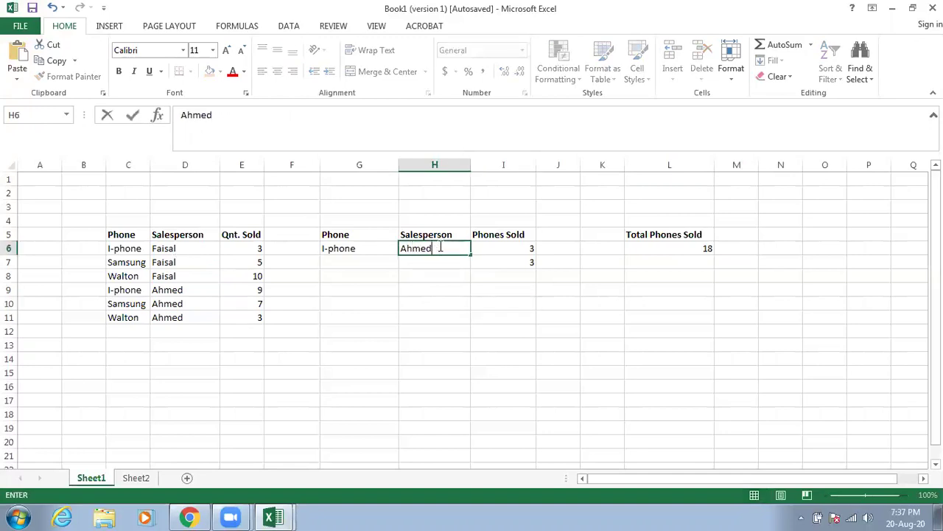
click(501, 290)
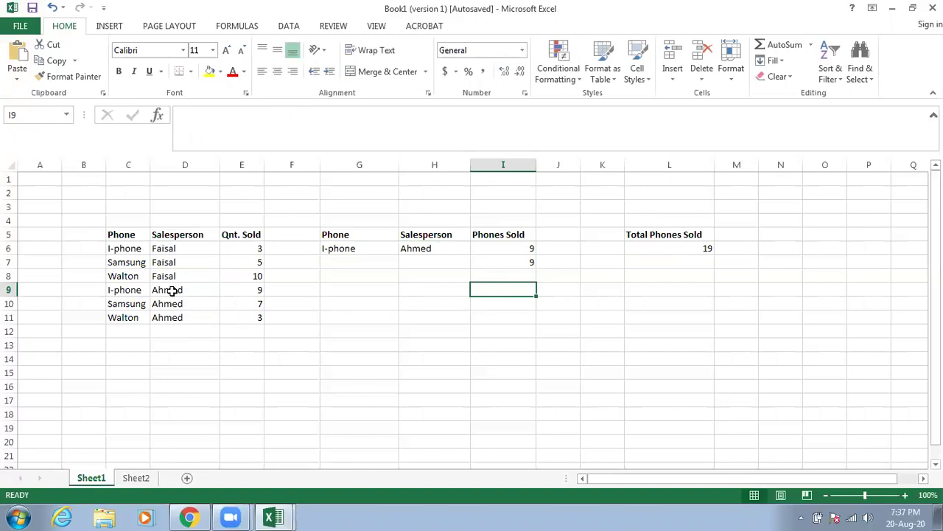
click(239, 290)
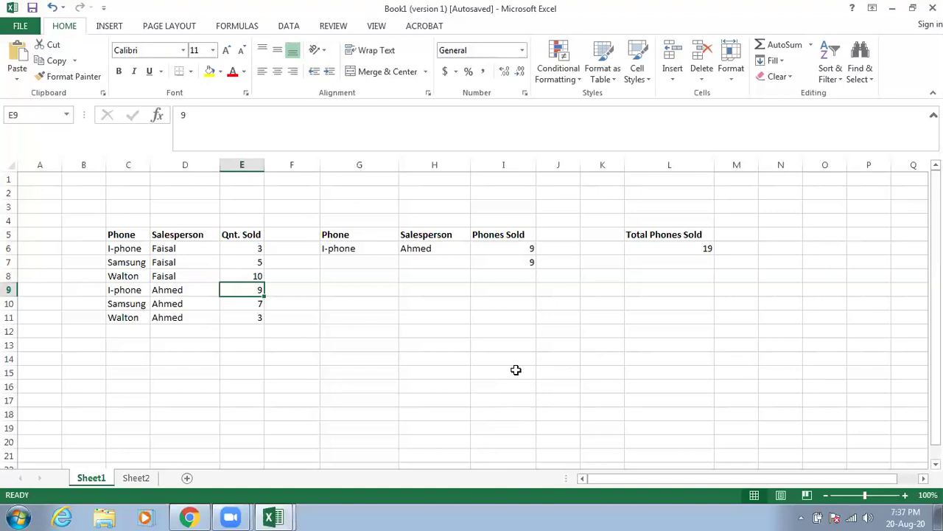
Compare the arguments of the SUMIFS formula in I6 with those of the SUMIF formula in L6.
double_click(505, 247)
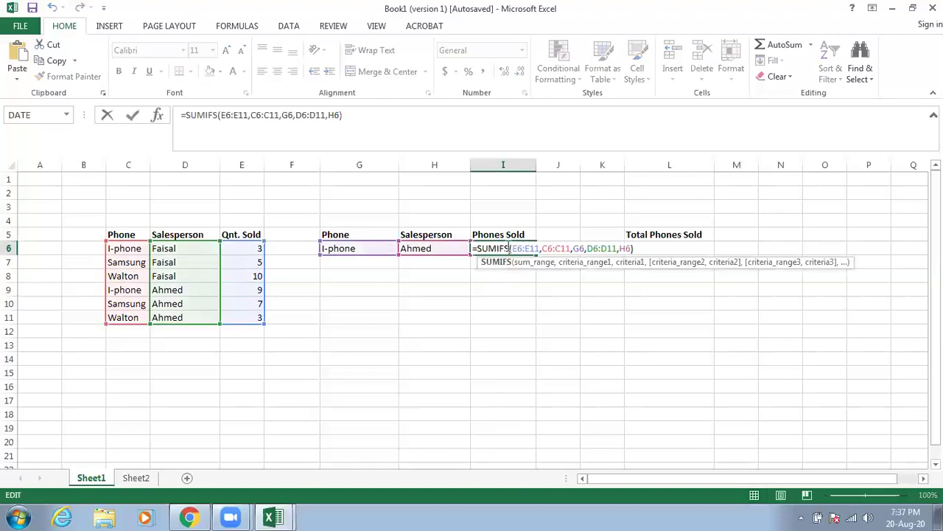
key(Escape)
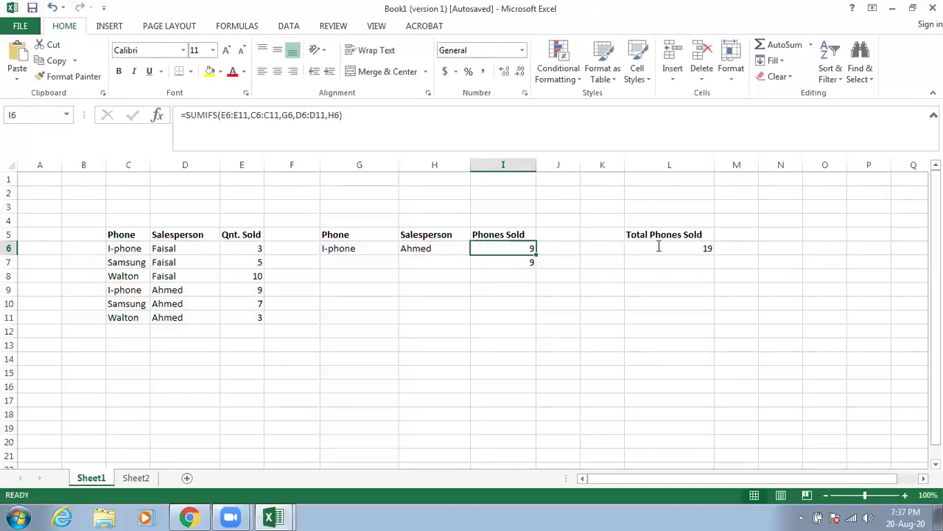
double_click(659, 248)
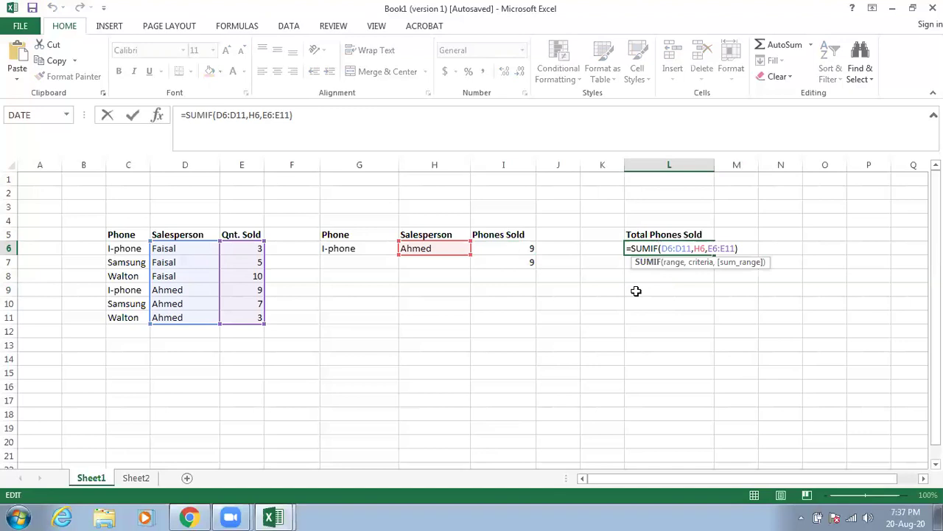
key(Escape)
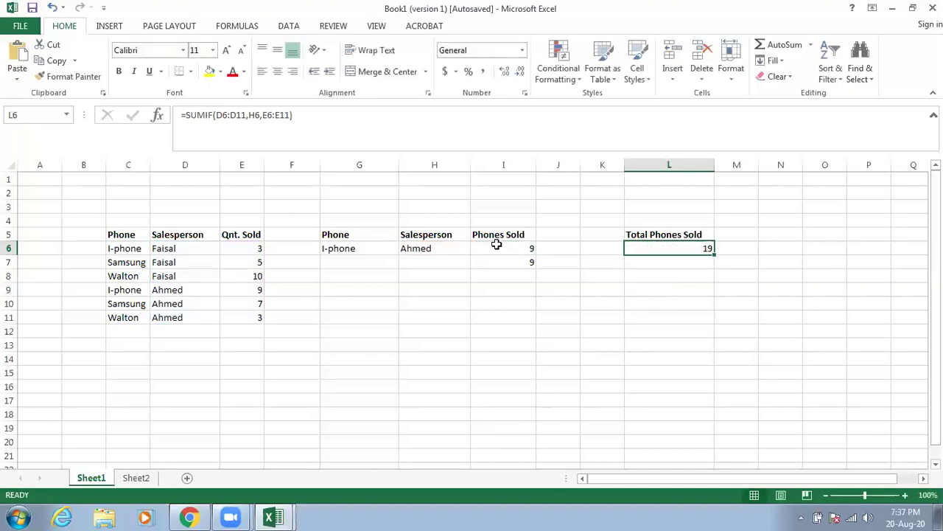
click(502, 249)
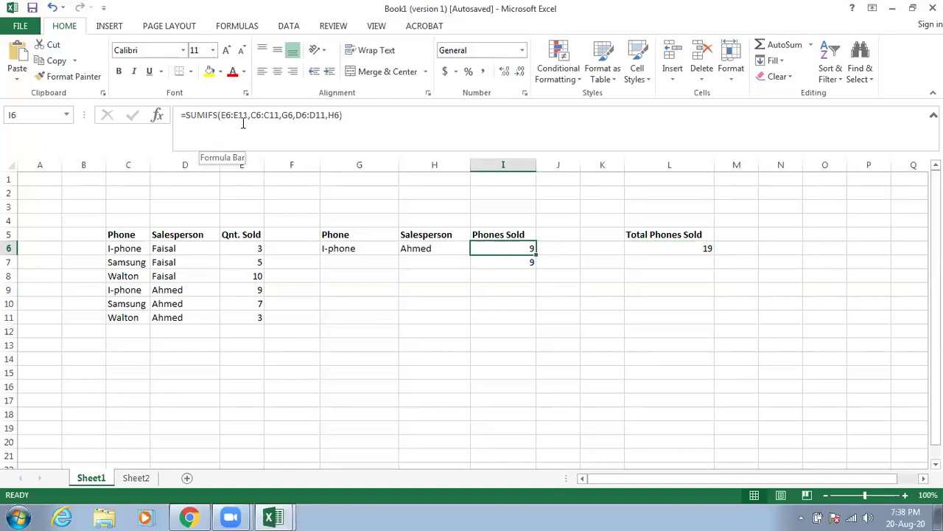
click(669, 244)
double_click(669, 247)
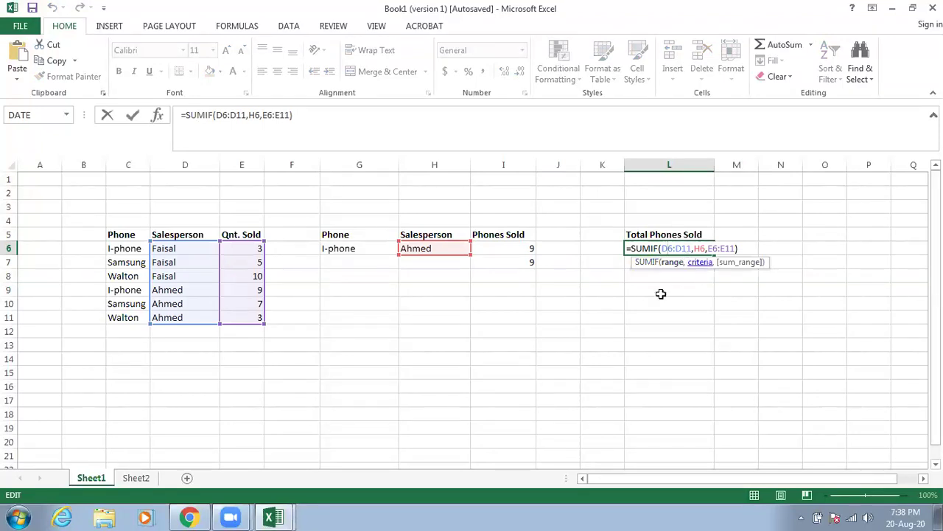
key(Escape)
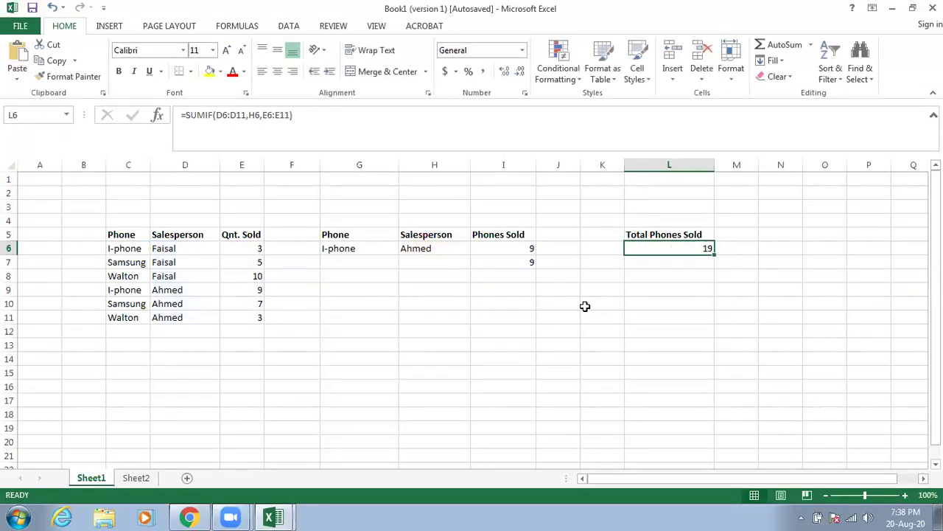